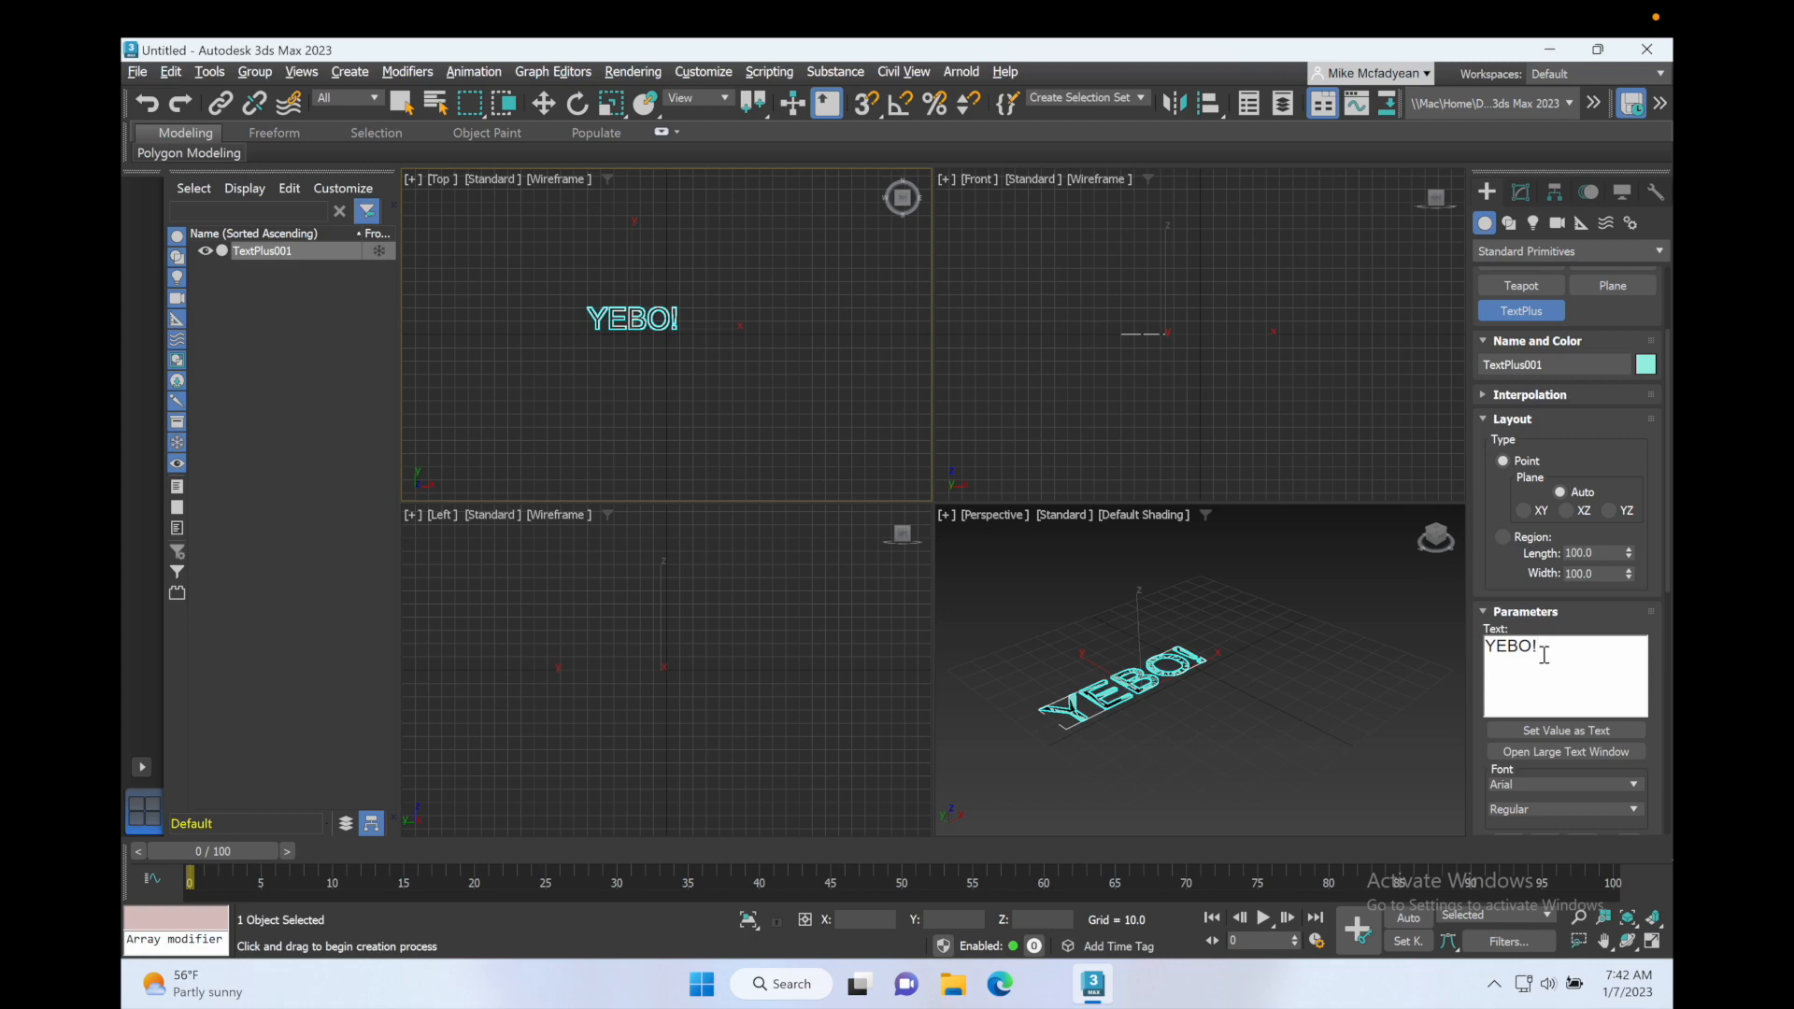
Step: Centre the YEBO! text at the world origin with X and Y at 0, and maximise the Perspective viewport
{"action": "right_click", "coordinate": [686, 391]}
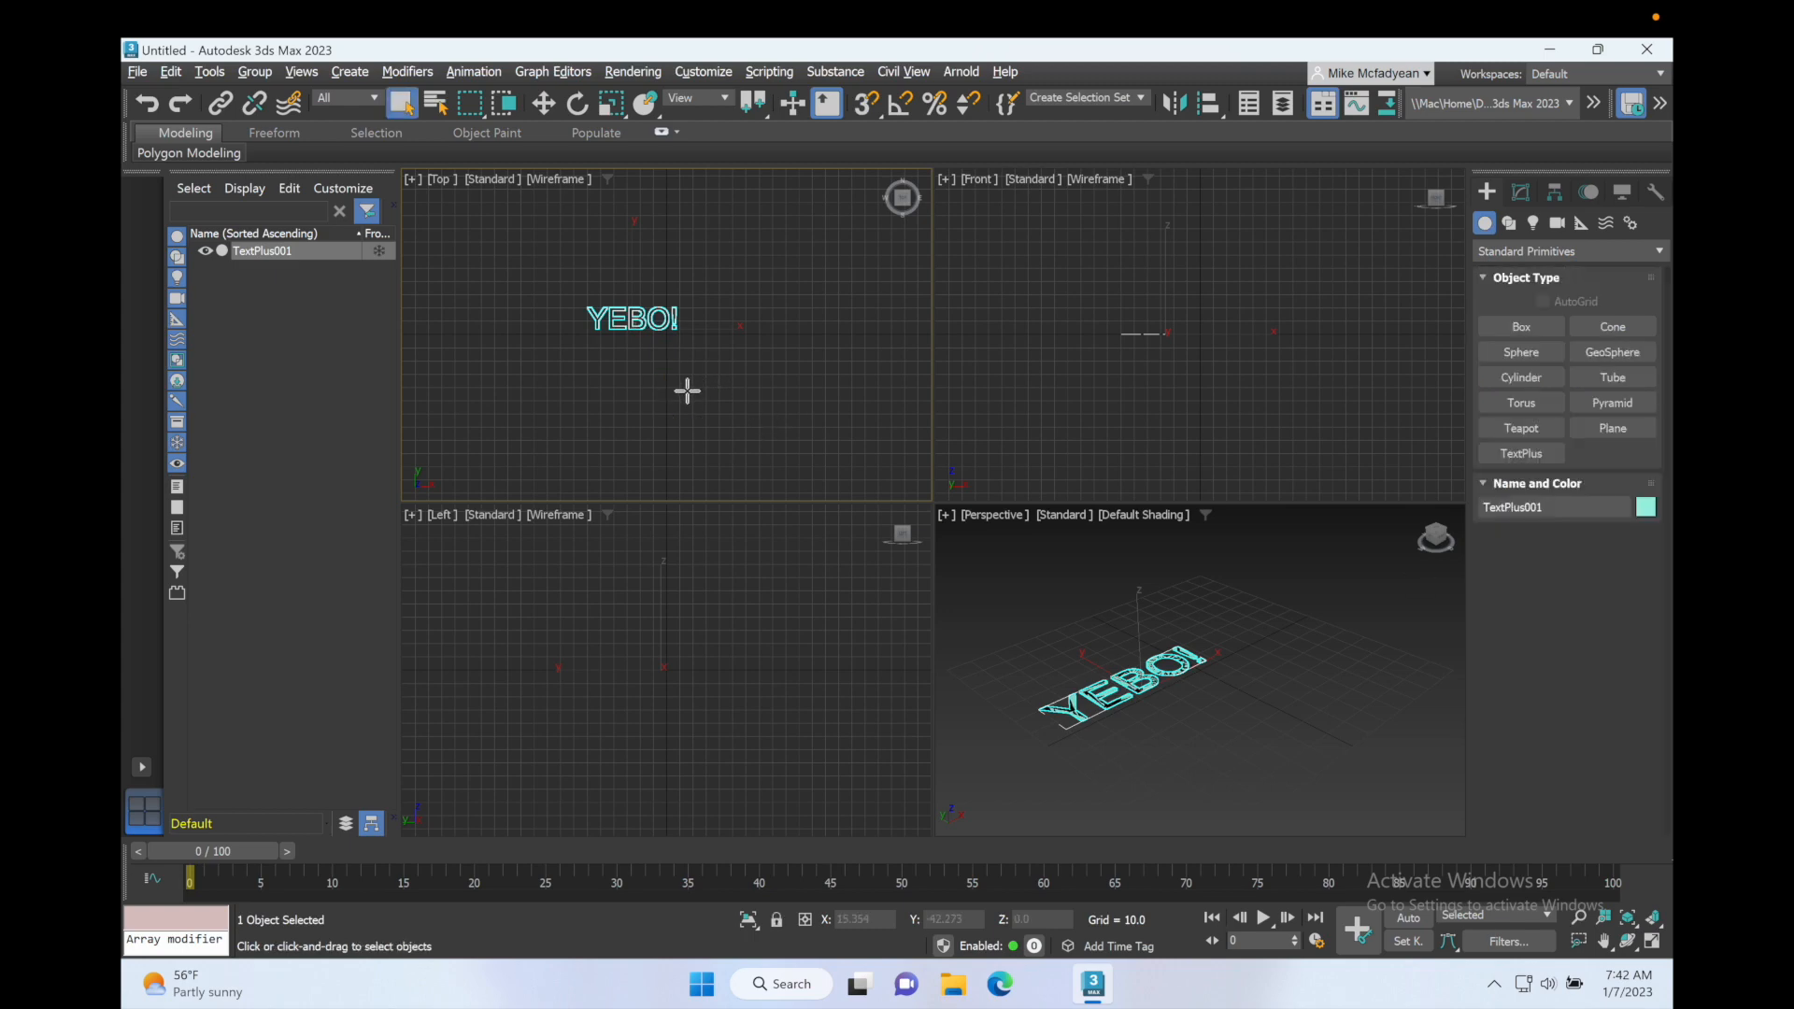
{"action": "right_click", "coordinate": [547, 106]}
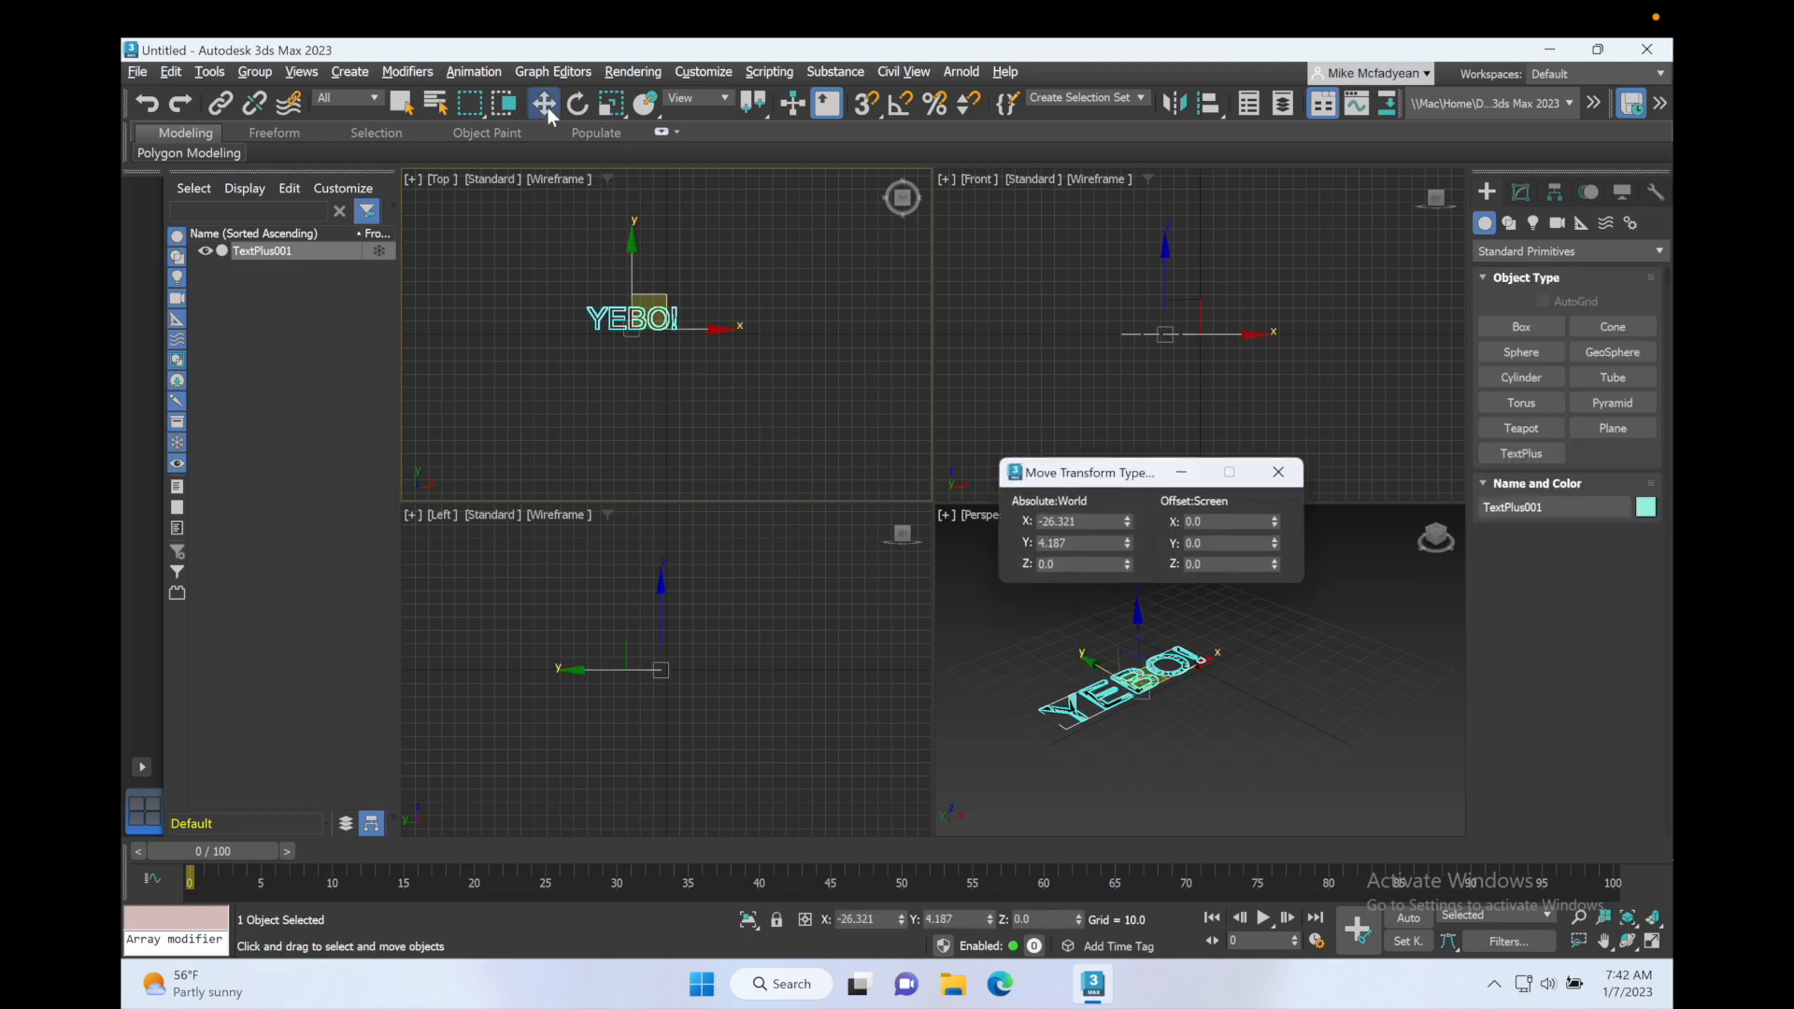
{"action": "right_click", "coordinate": [1128, 521]}
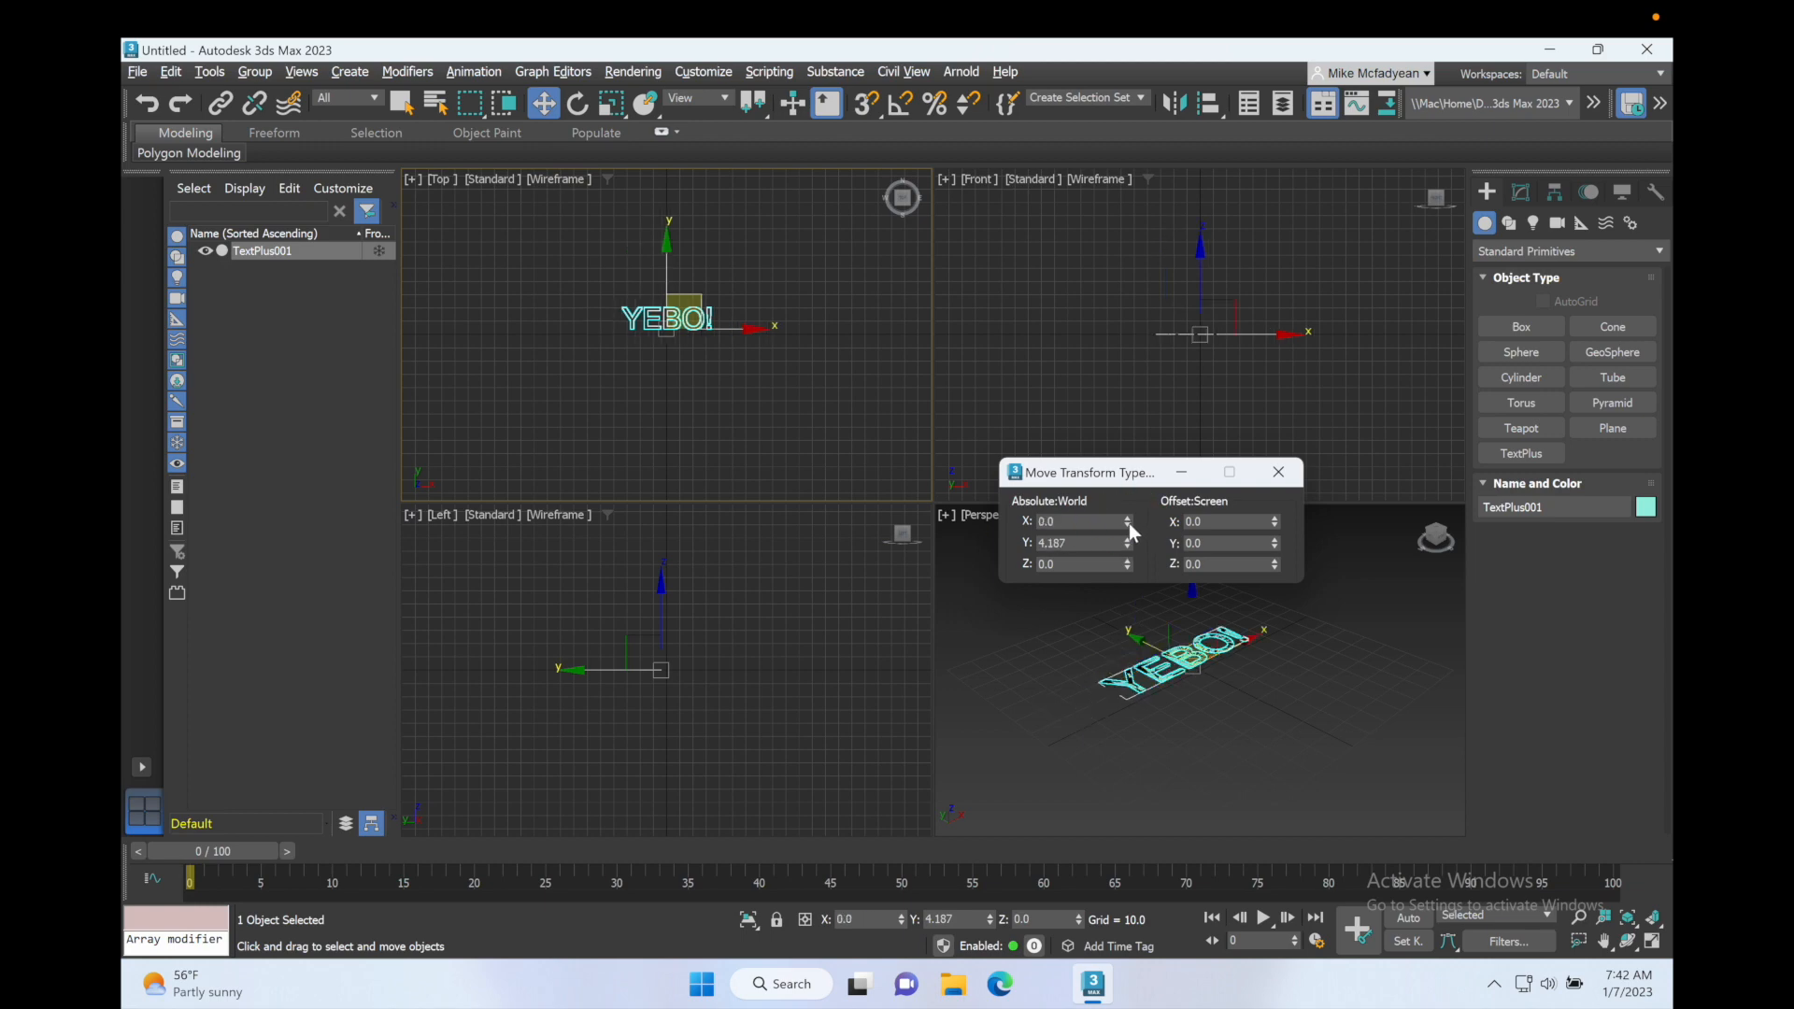
{"action": "right_click", "coordinate": [1128, 543]}
{"action": "left_click", "coordinate": [1278, 471]}
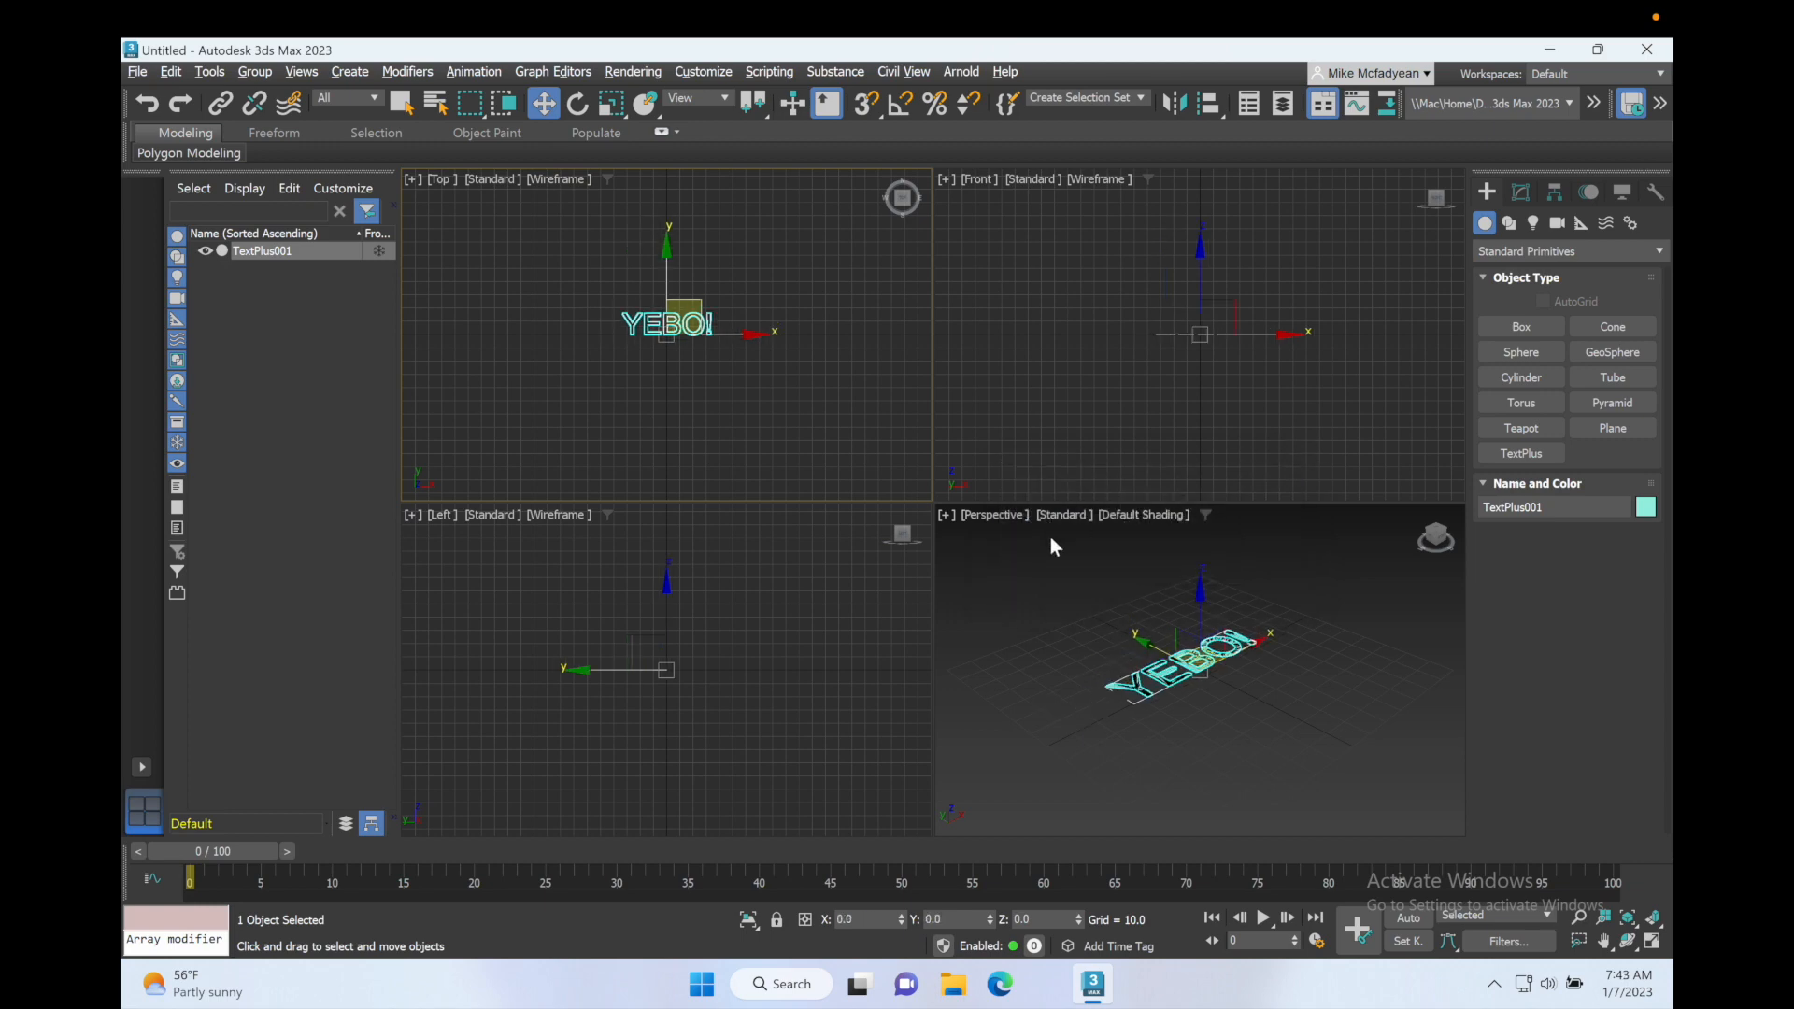
{"action": "right_click", "coordinate": [1067, 635]}
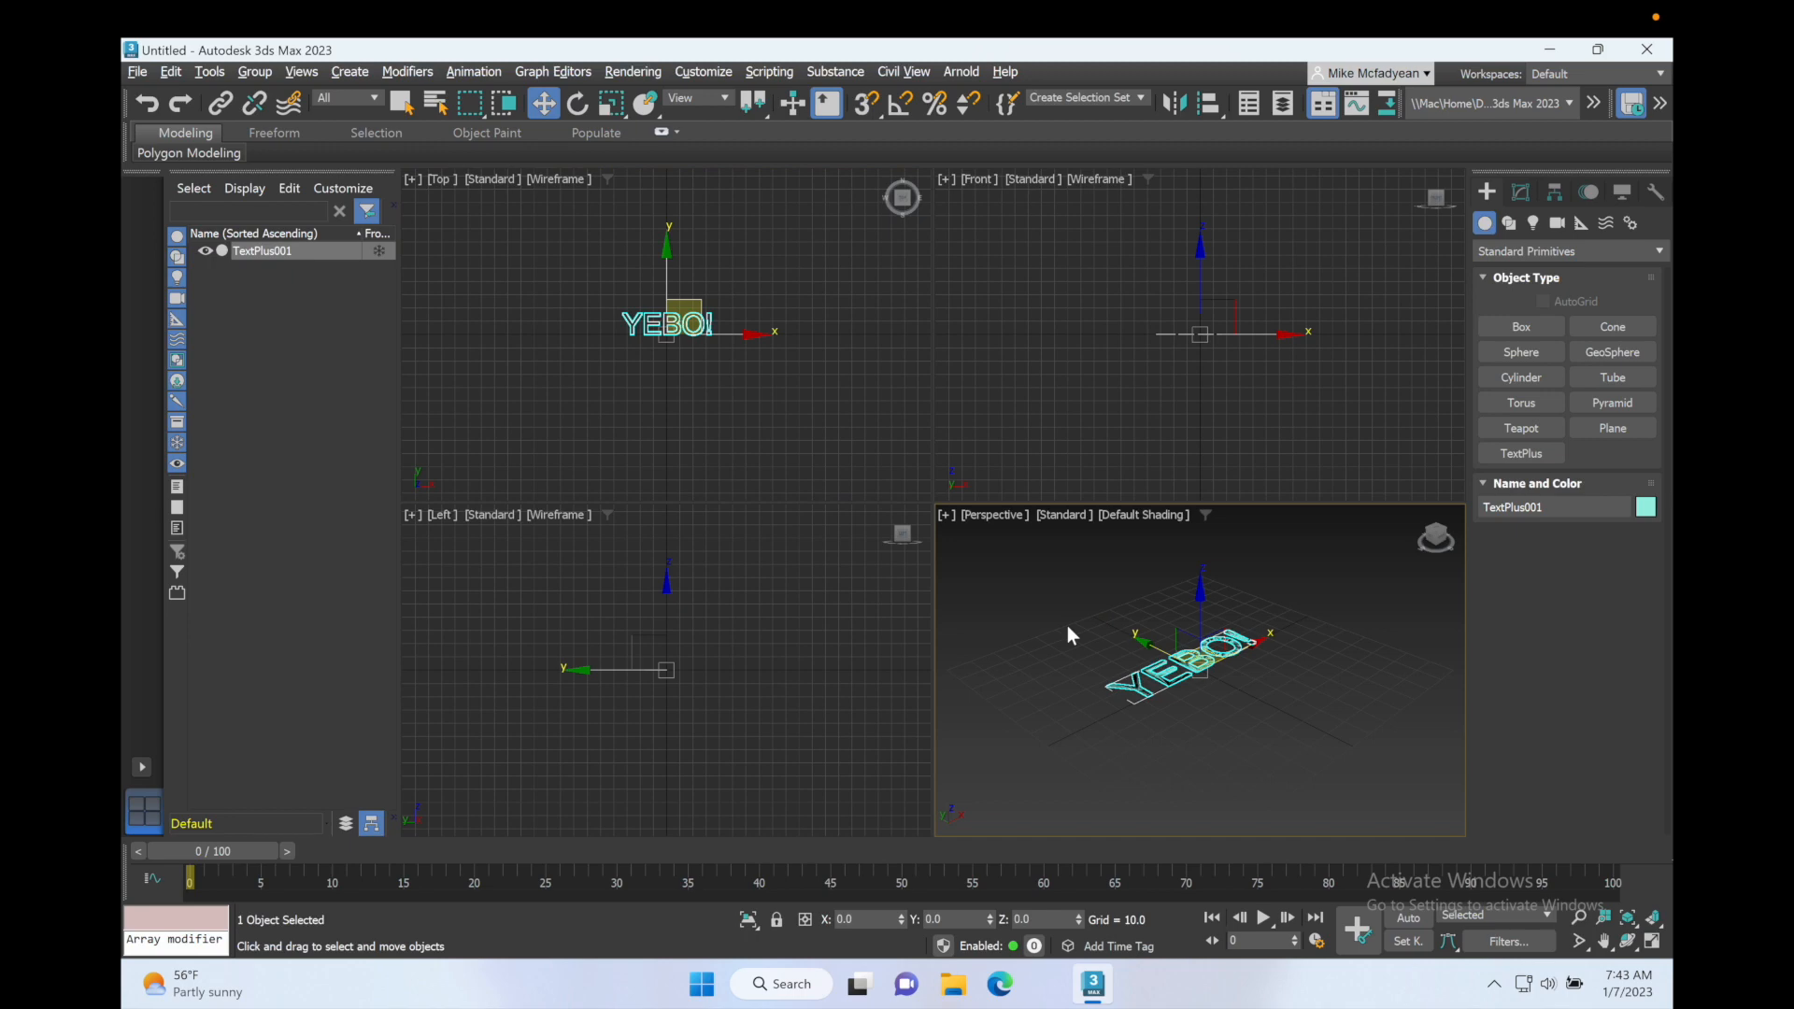
{"action": "key", "text": "alt+w"}
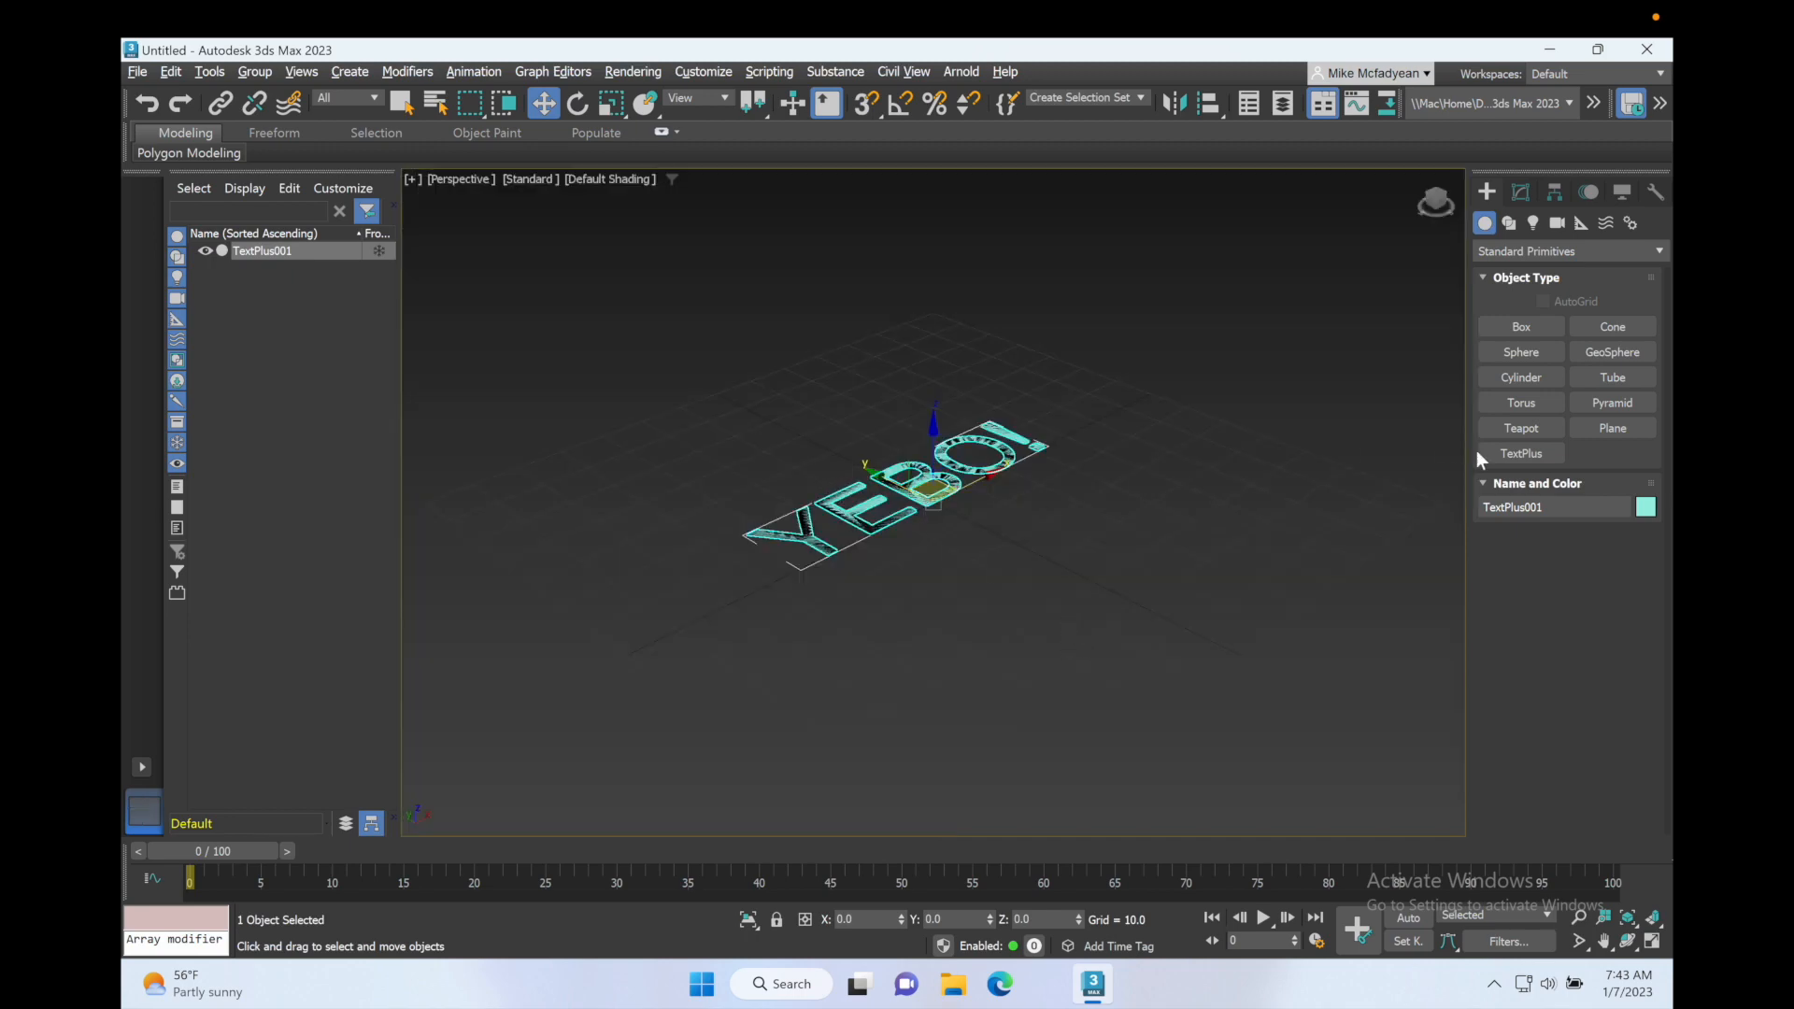
Step: Set the YEBO! text's font to Arial Black, its size to 42.75 and its tracking to 4.88
{"action": "left_click", "coordinate": [1522, 188]}
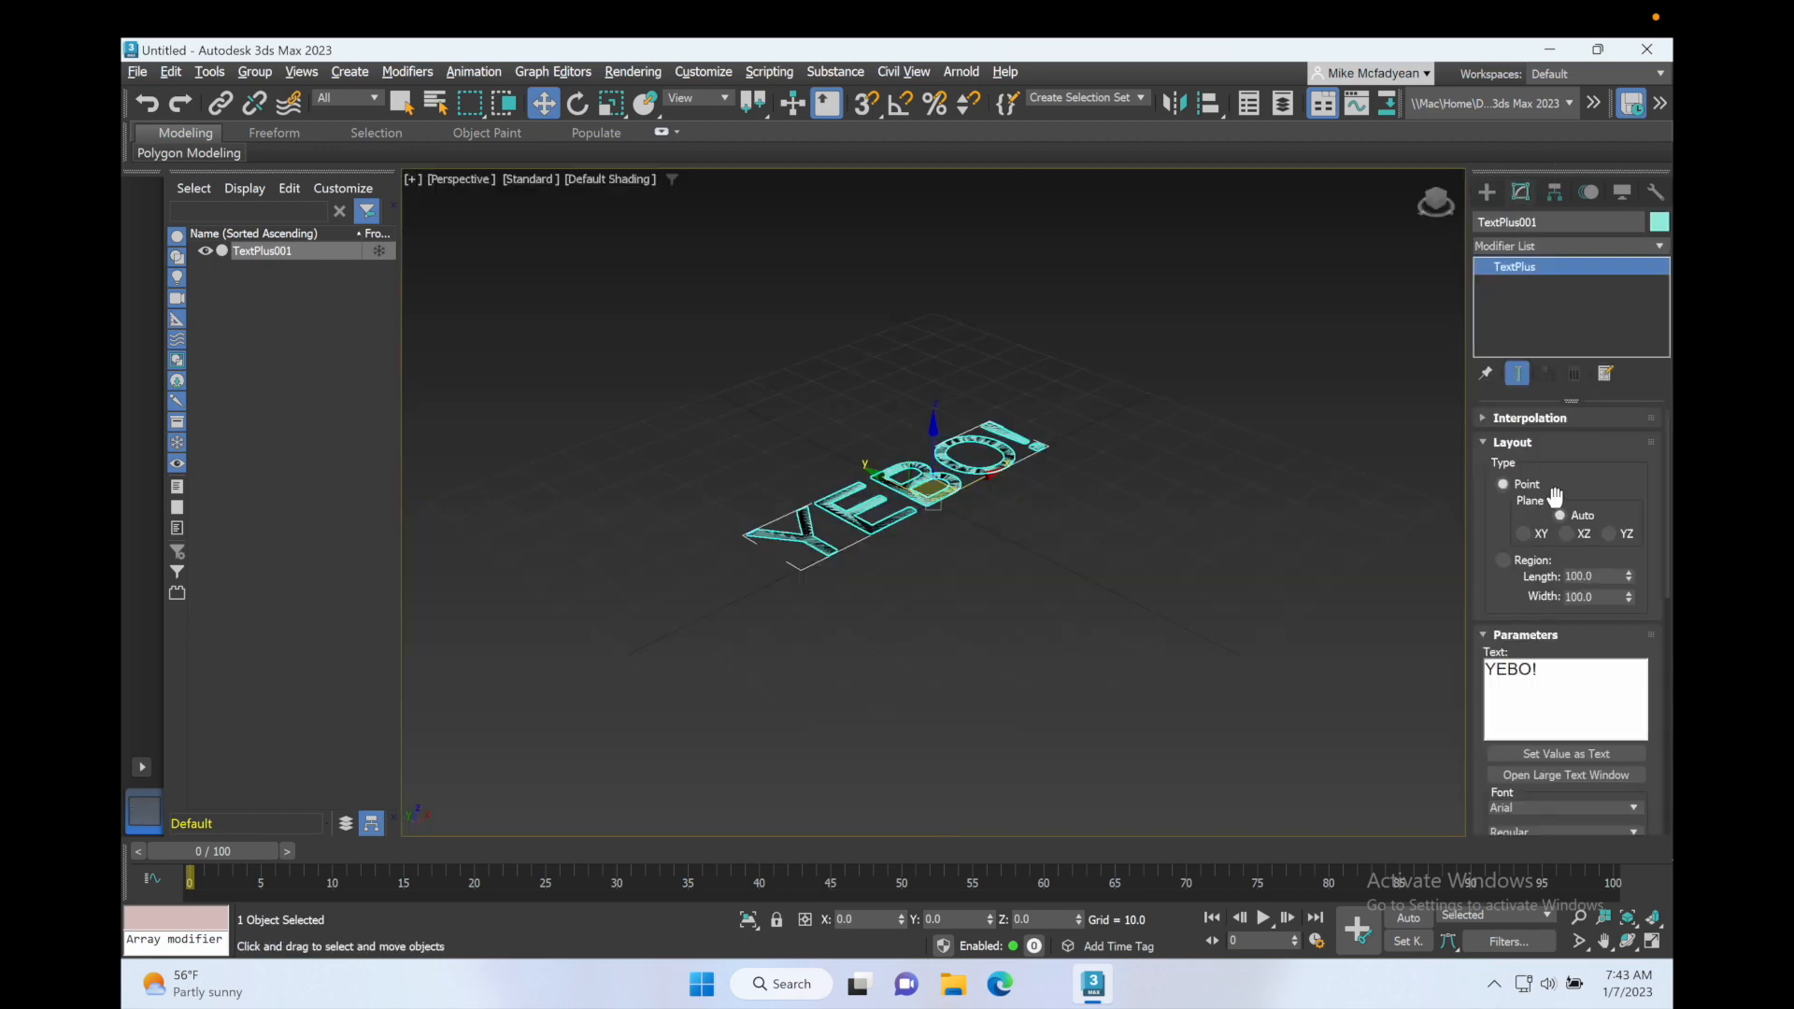
{"action": "scroll", "coordinate": [1555, 499], "scroll_direction": "down", "scroll_amount": 5}
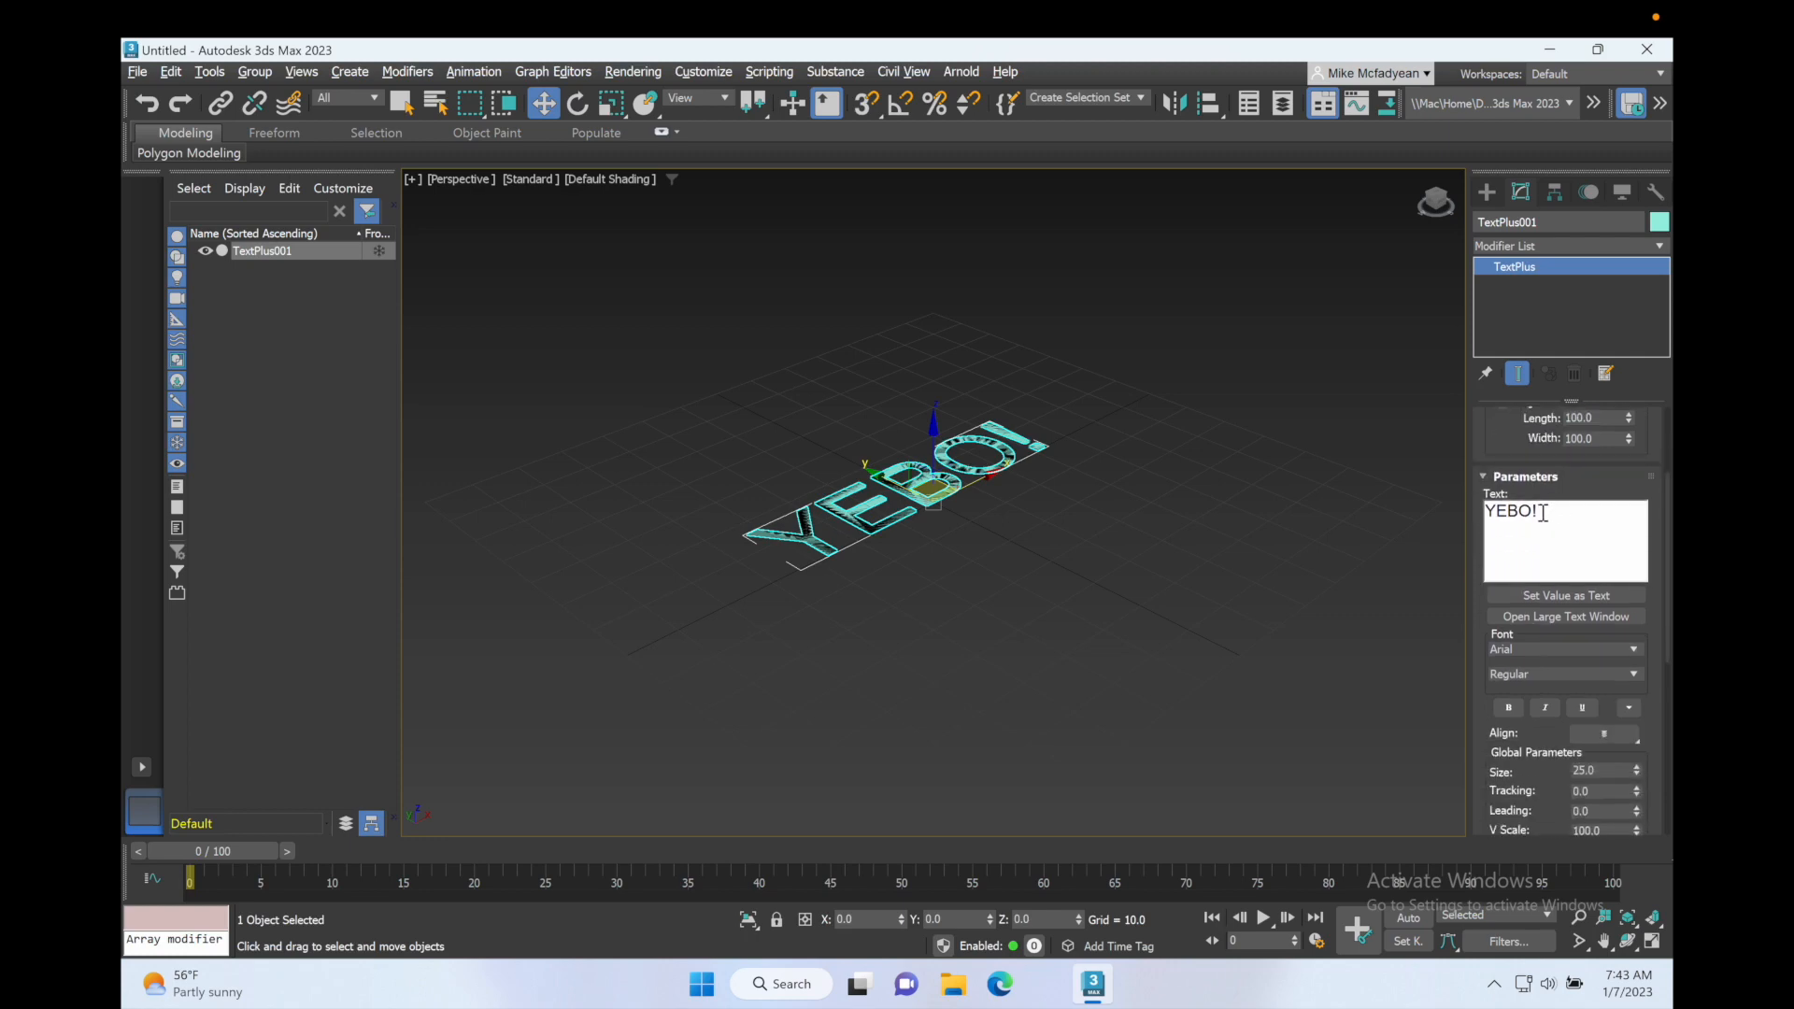
{"action": "left_click_drag", "start_coordinate": [1542, 513], "coordinate": [1481, 511]}
{"action": "left_click", "coordinate": [1634, 653]}
{"action": "left_click", "coordinate": [1571, 670]}
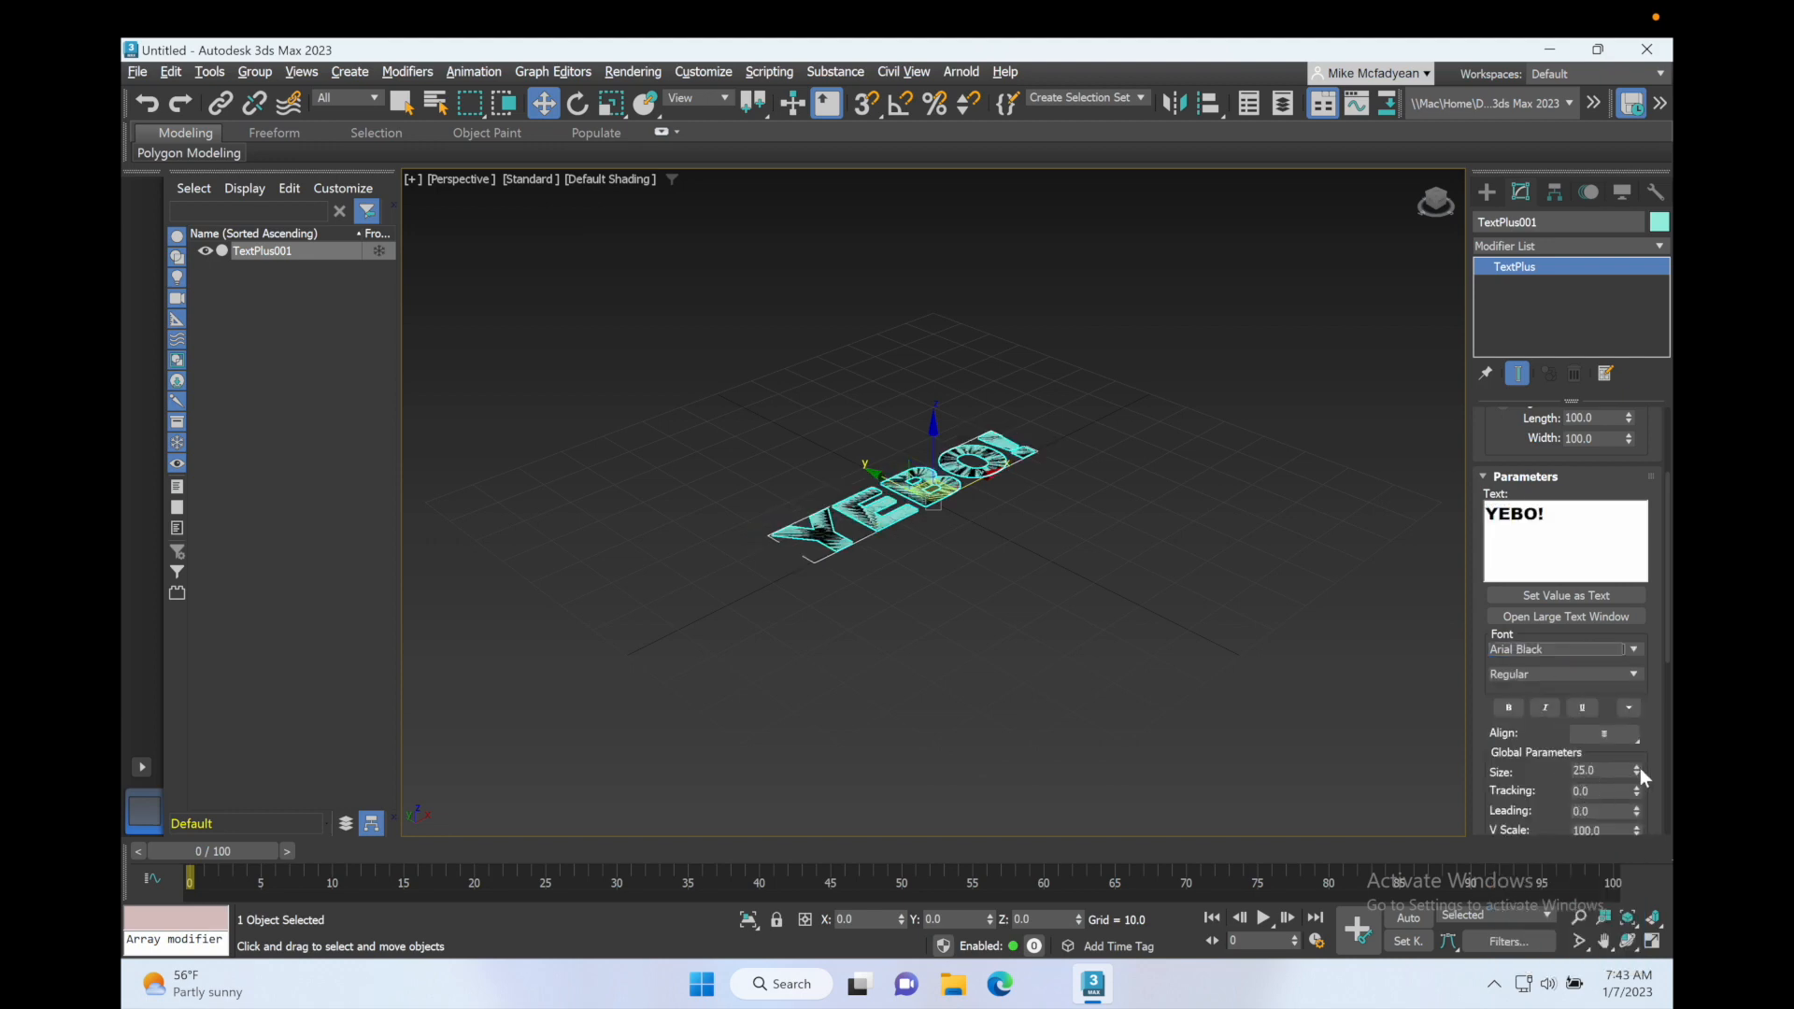
{"action": "left_click_drag", "start_coordinate": [1640, 769], "coordinate": [1630, 550]}
{"action": "scroll", "coordinate": [1548, 771], "scroll_direction": "down", "scroll_amount": 5}
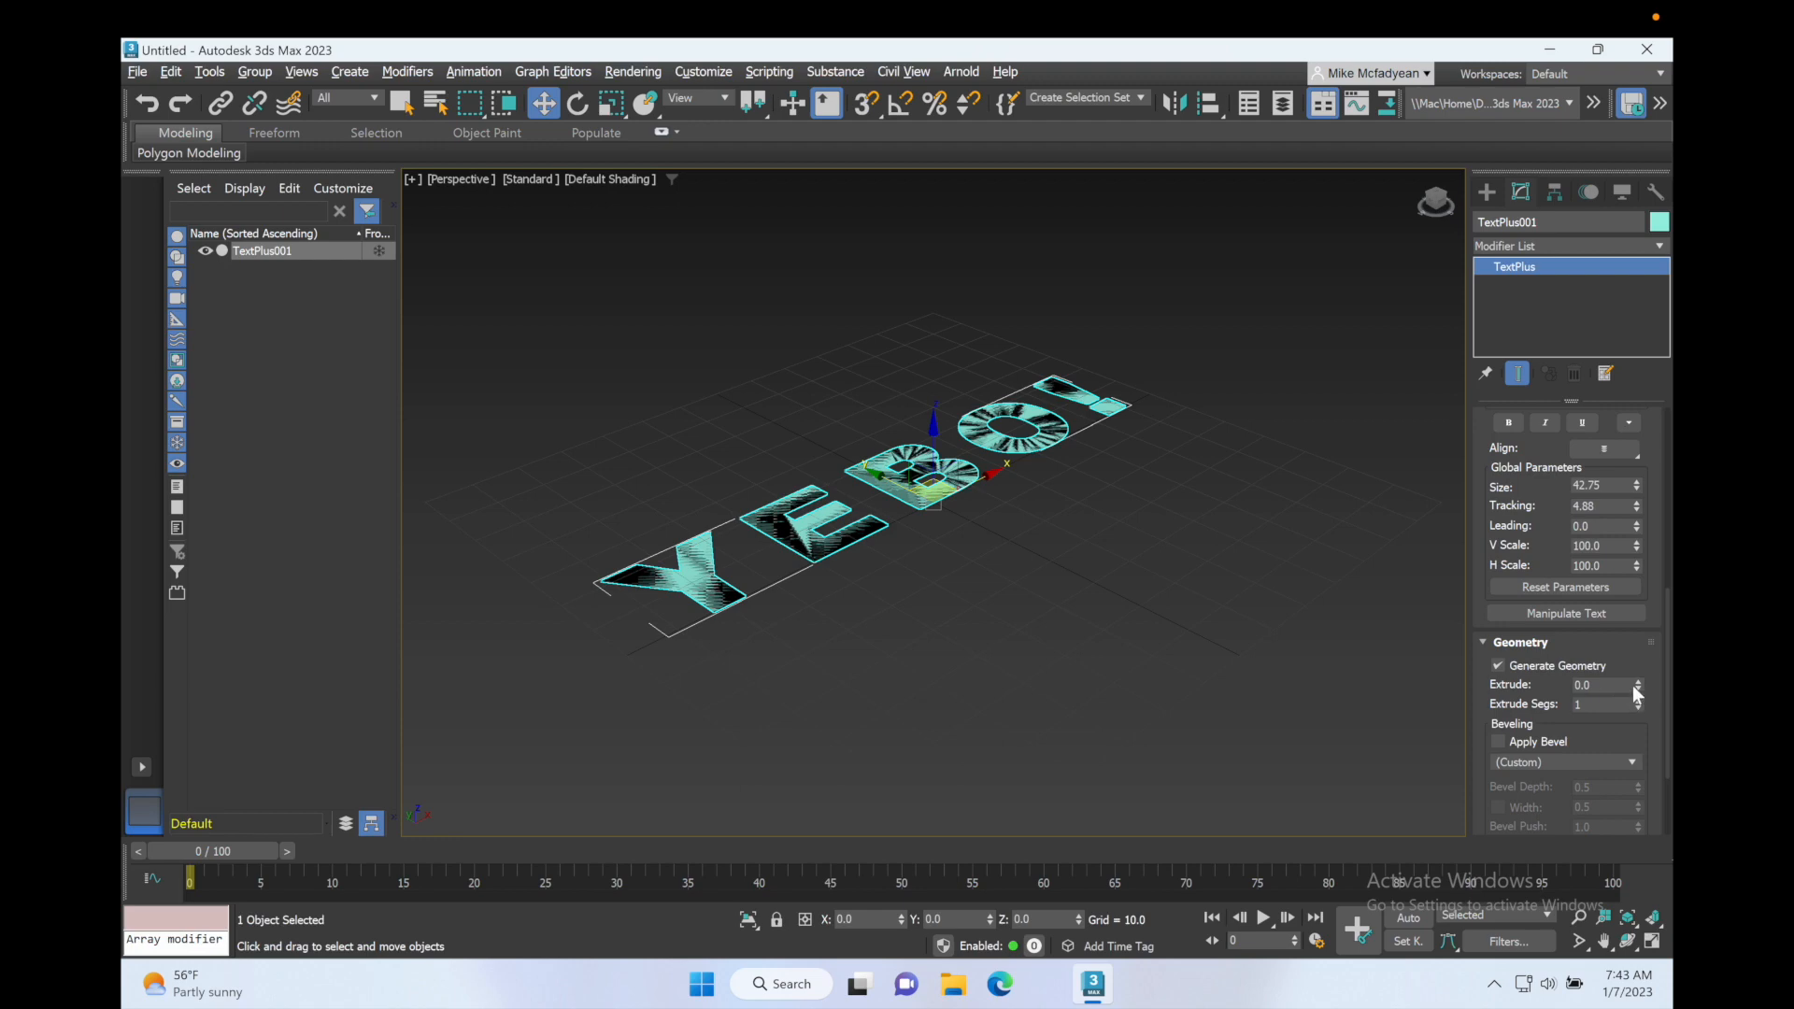
{"action": "left_click_drag", "start_coordinate": [1638, 689], "coordinate": [1583, 522]}
{"action": "right_click", "coordinate": [1583, 522]}
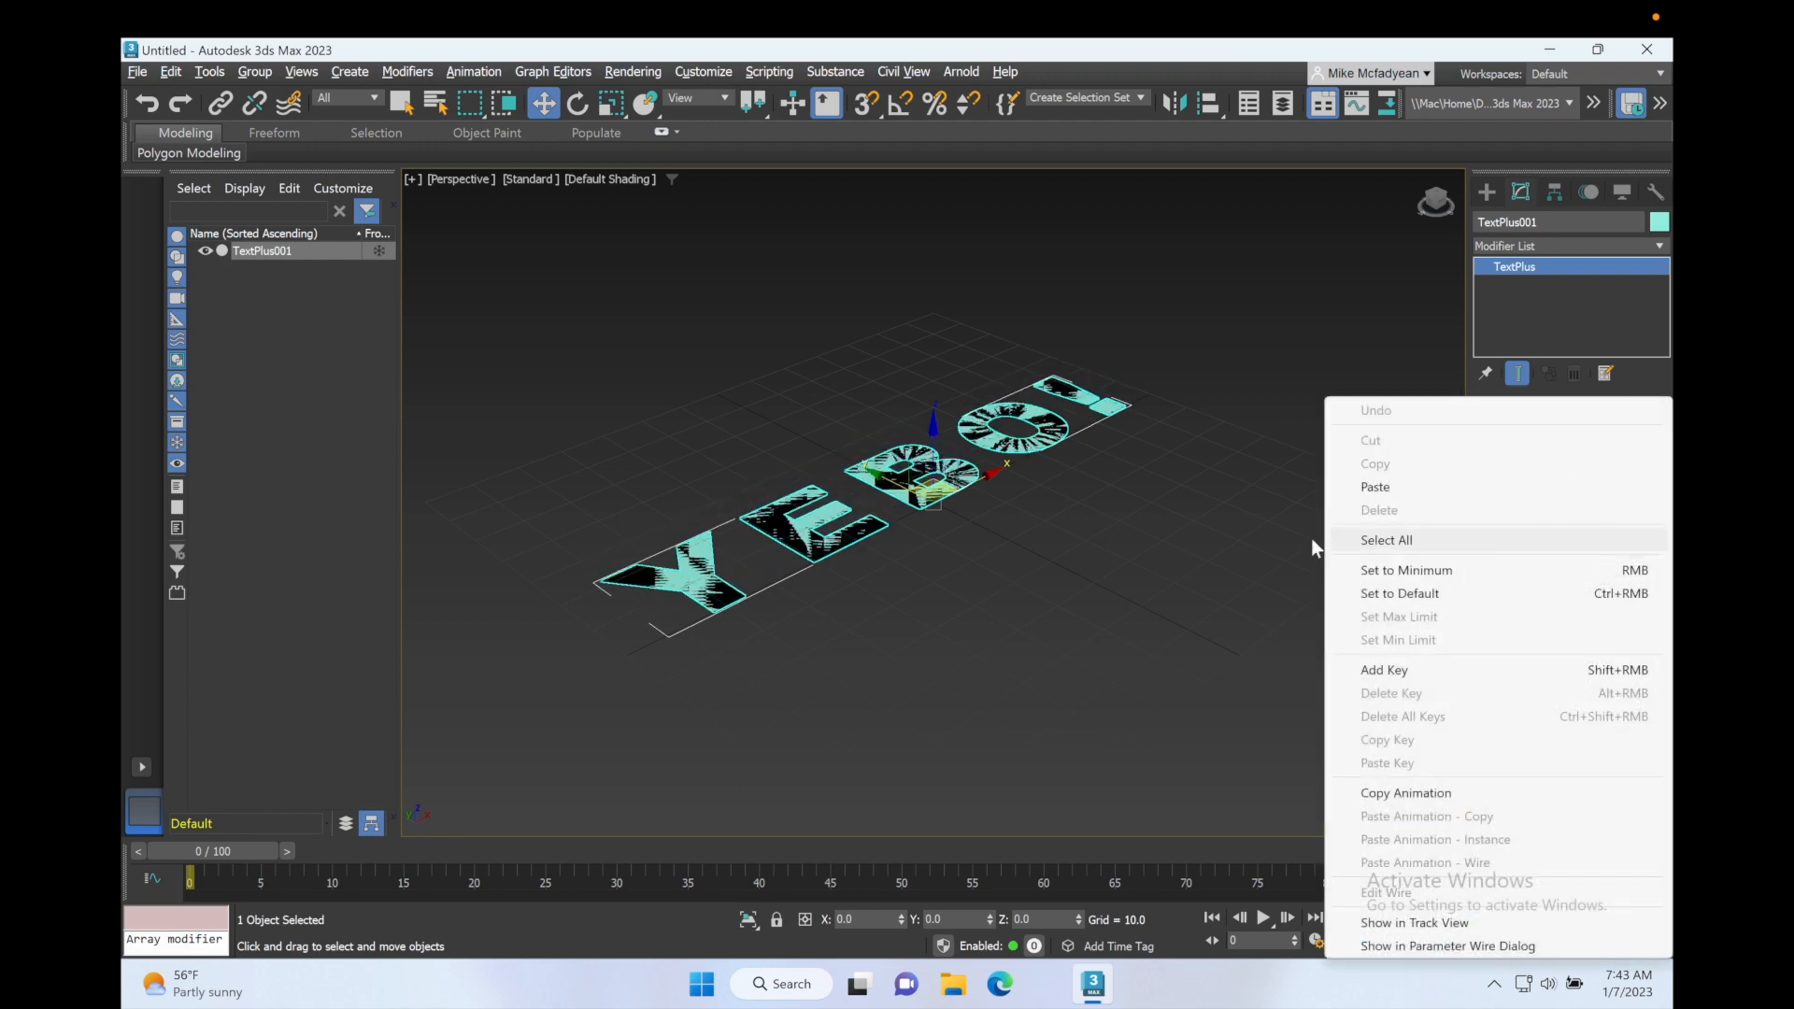
{"action": "left_click", "coordinate": [1264, 527]}
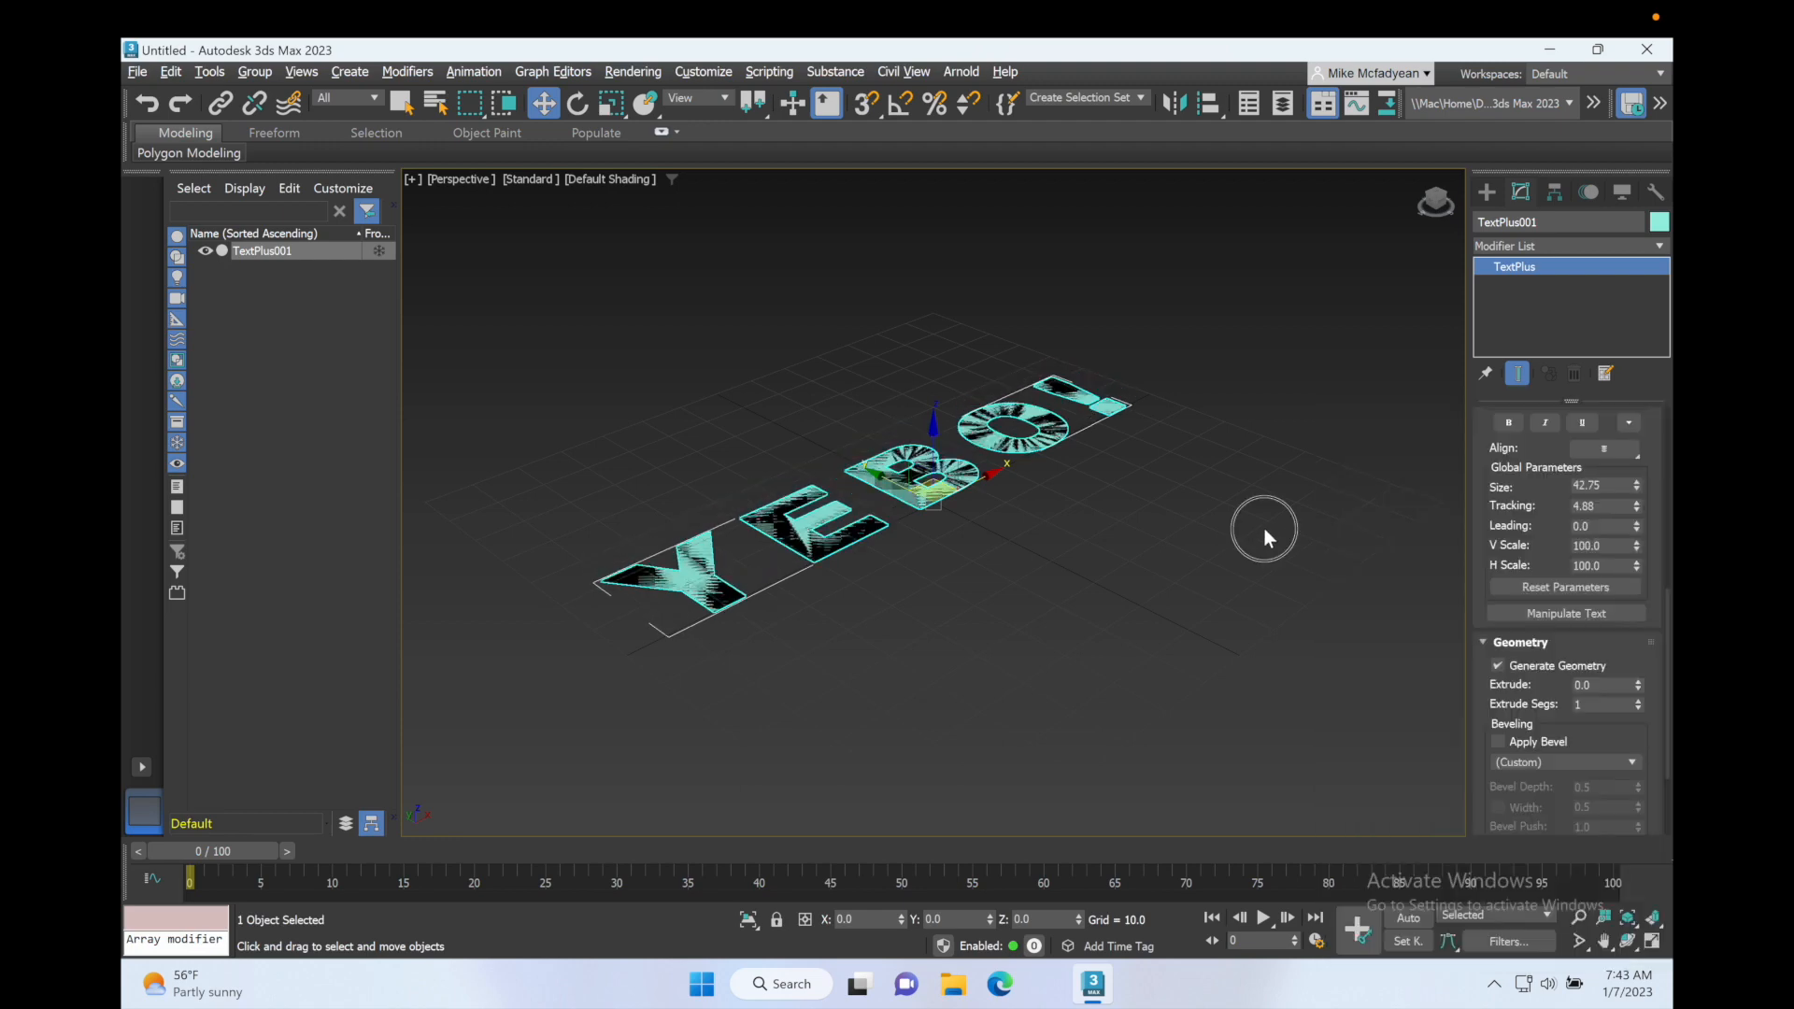
{"action": "left_click", "coordinate": [1066, 449]}
{"action": "scroll", "coordinate": [1507, 584], "scroll_direction": "down", "scroll_amount": 3}
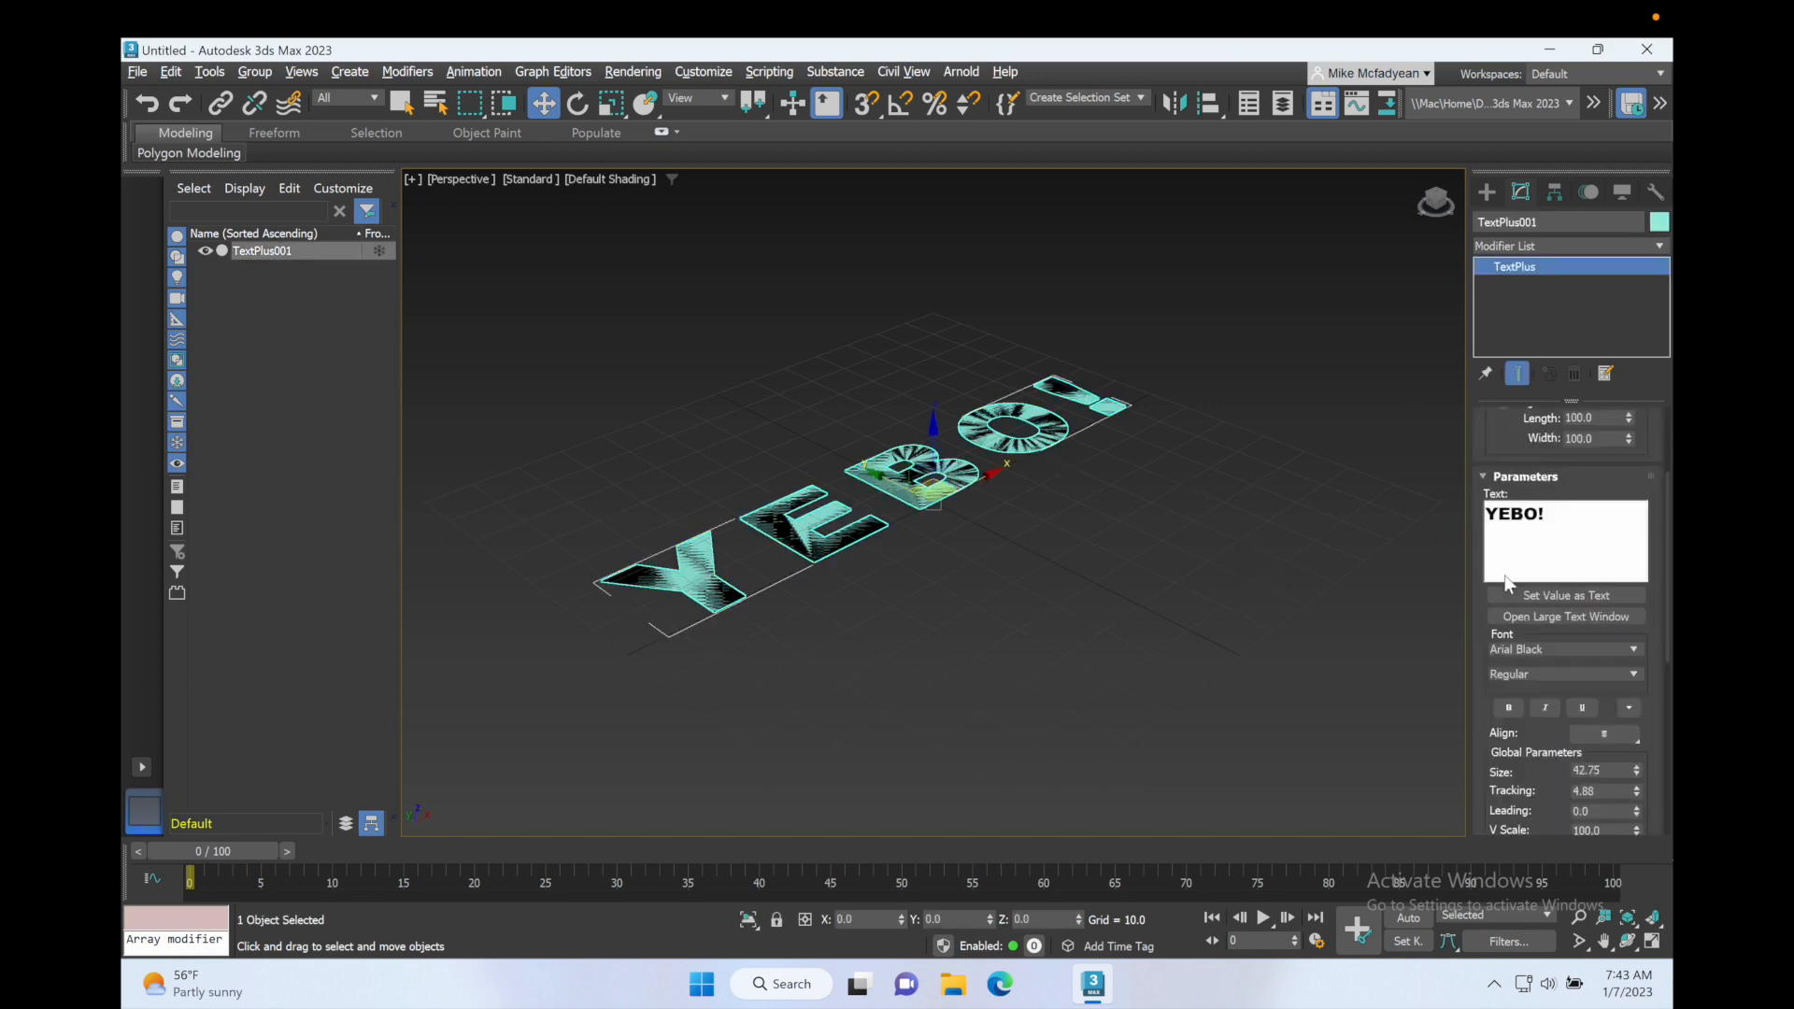
Step: Switch the text's font to Bahnschrift SemiCondensed and return it to Arial Black
{"action": "left_click_drag", "start_coordinate": [1553, 514], "coordinate": [1435, 511]}
{"action": "scroll", "coordinate": [1529, 651], "scroll_direction": "down", "scroll_amount": 5}
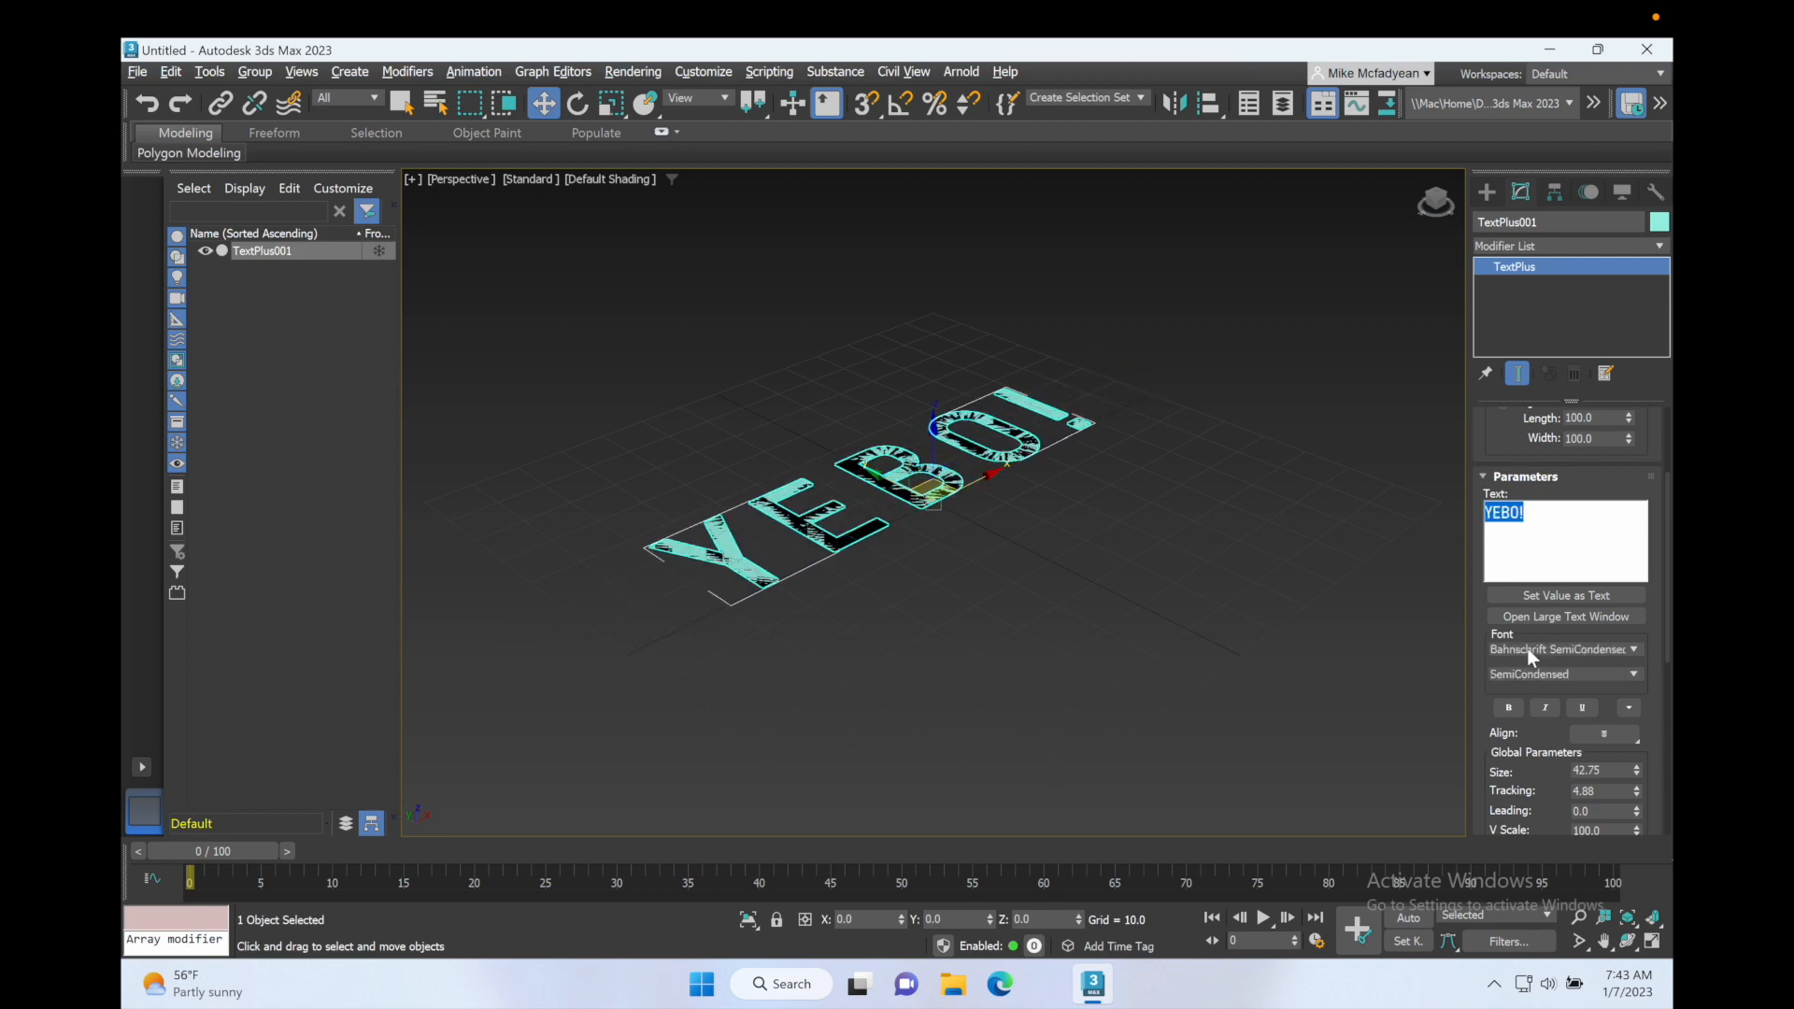
{"action": "left_click", "coordinate": [1634, 650]}
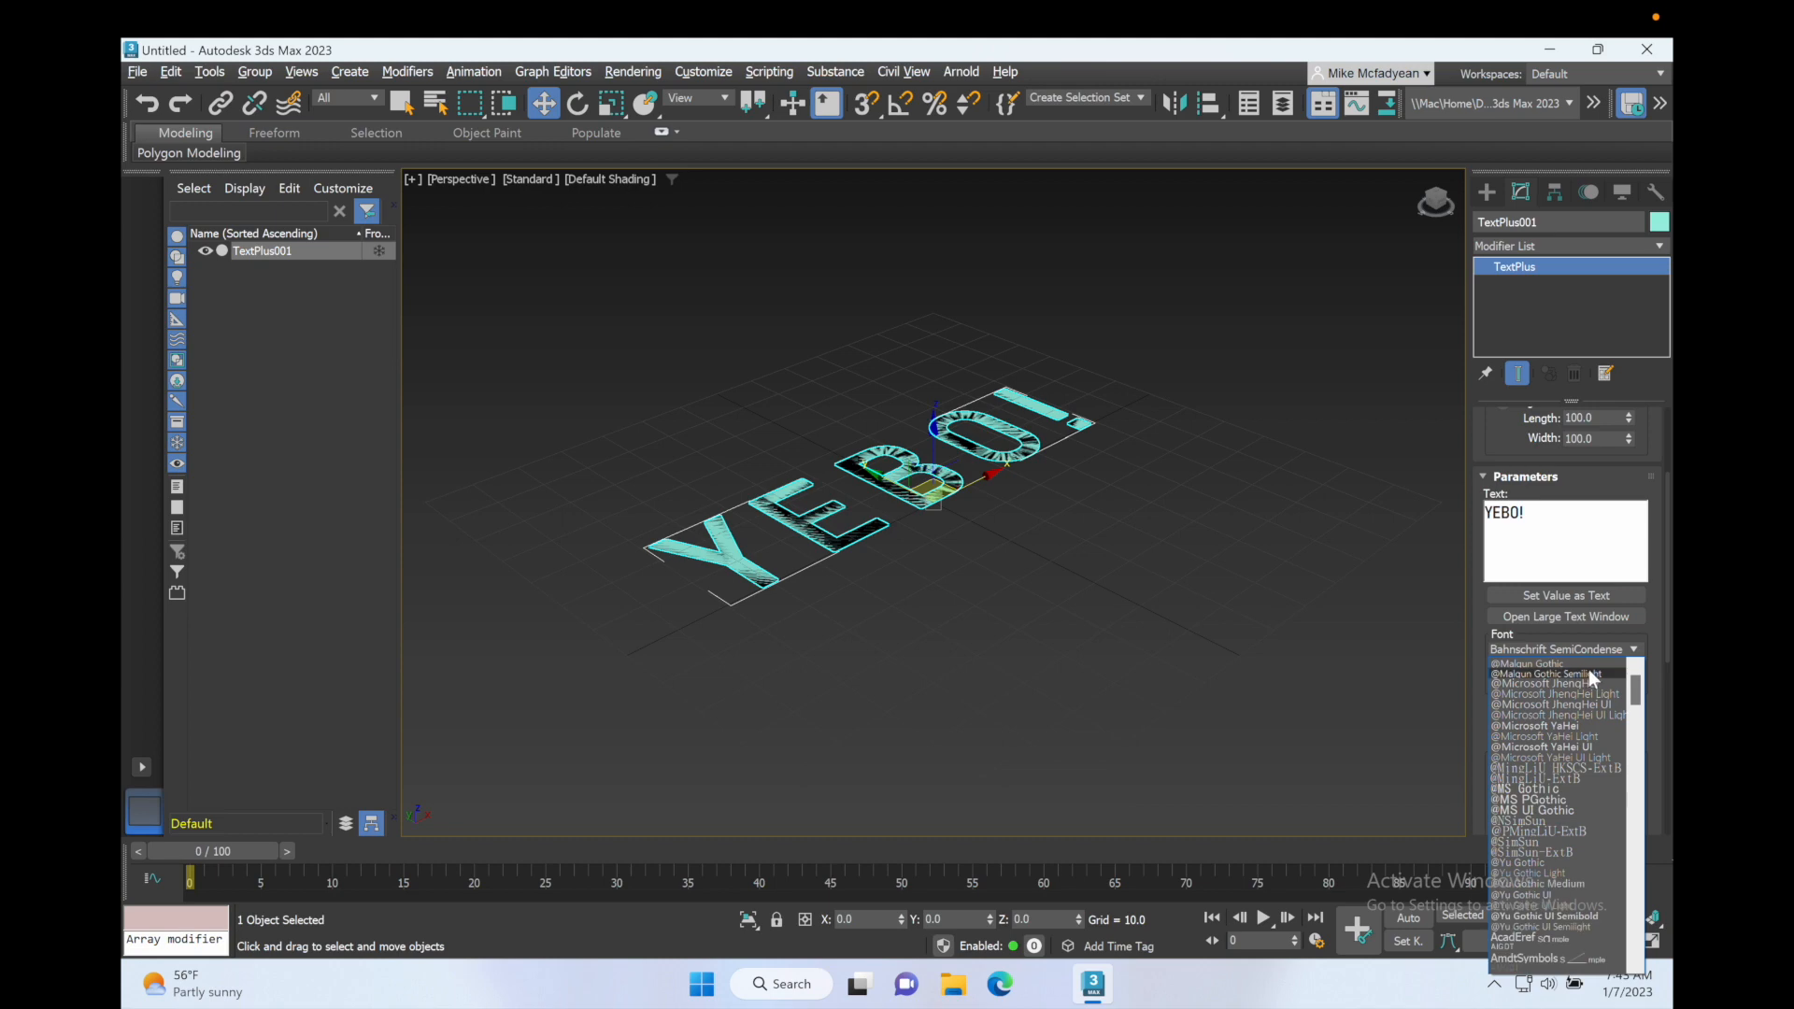
{"action": "left_click_drag", "start_coordinate": [1634, 684], "coordinate": [1634, 703]}
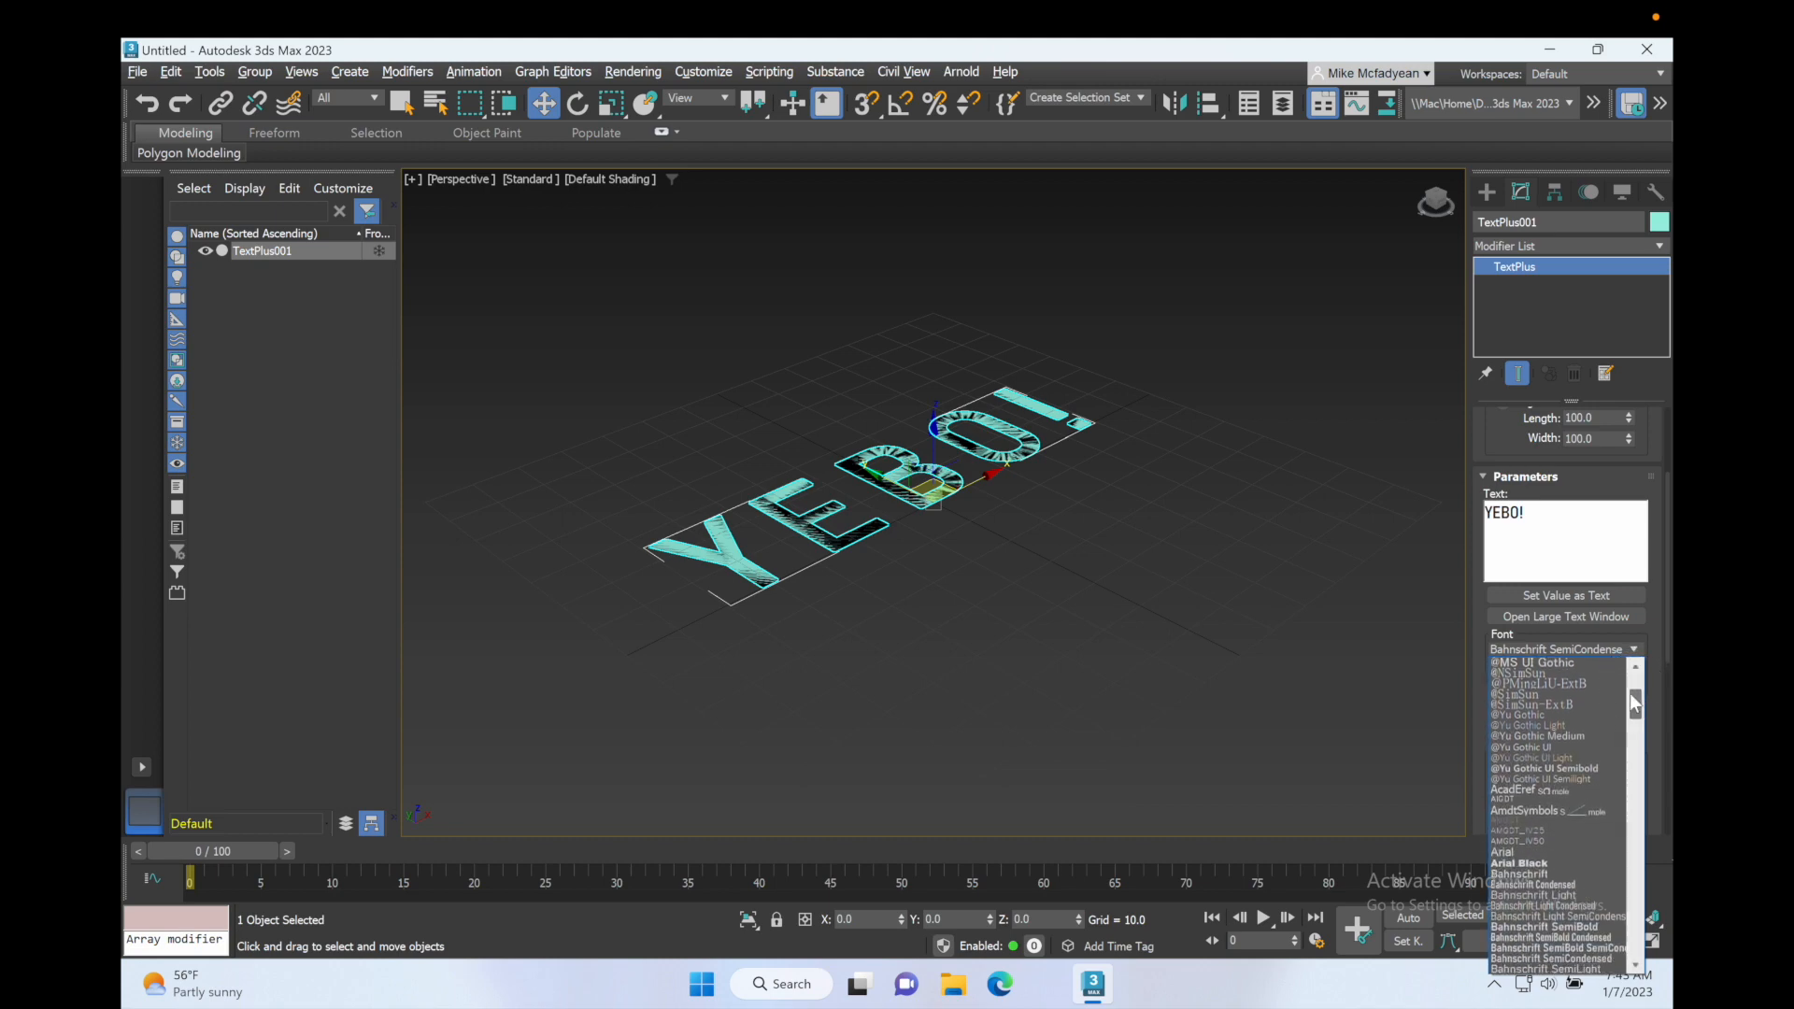
{"action": "left_click", "coordinate": [1543, 863]}
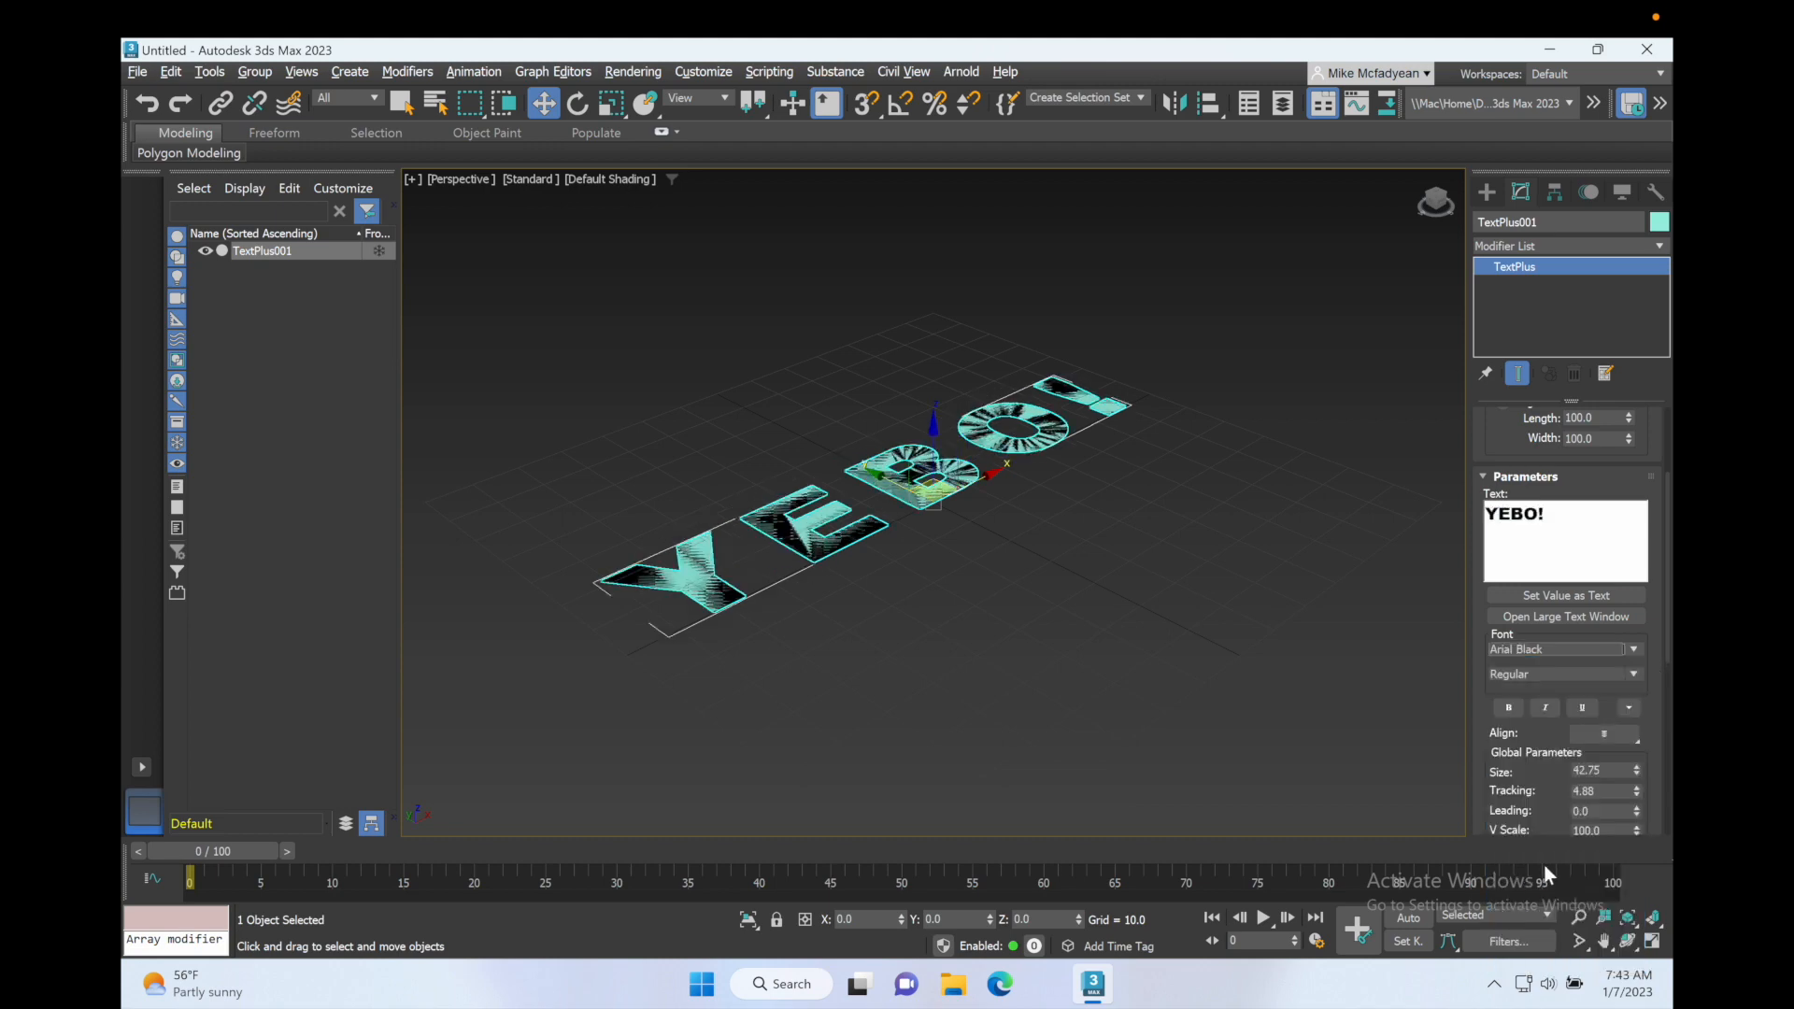
Step: Extrude the YEBO! text by 3.78
{"action": "scroll", "coordinate": [1649, 743], "scroll_direction": "down", "scroll_amount": 5}
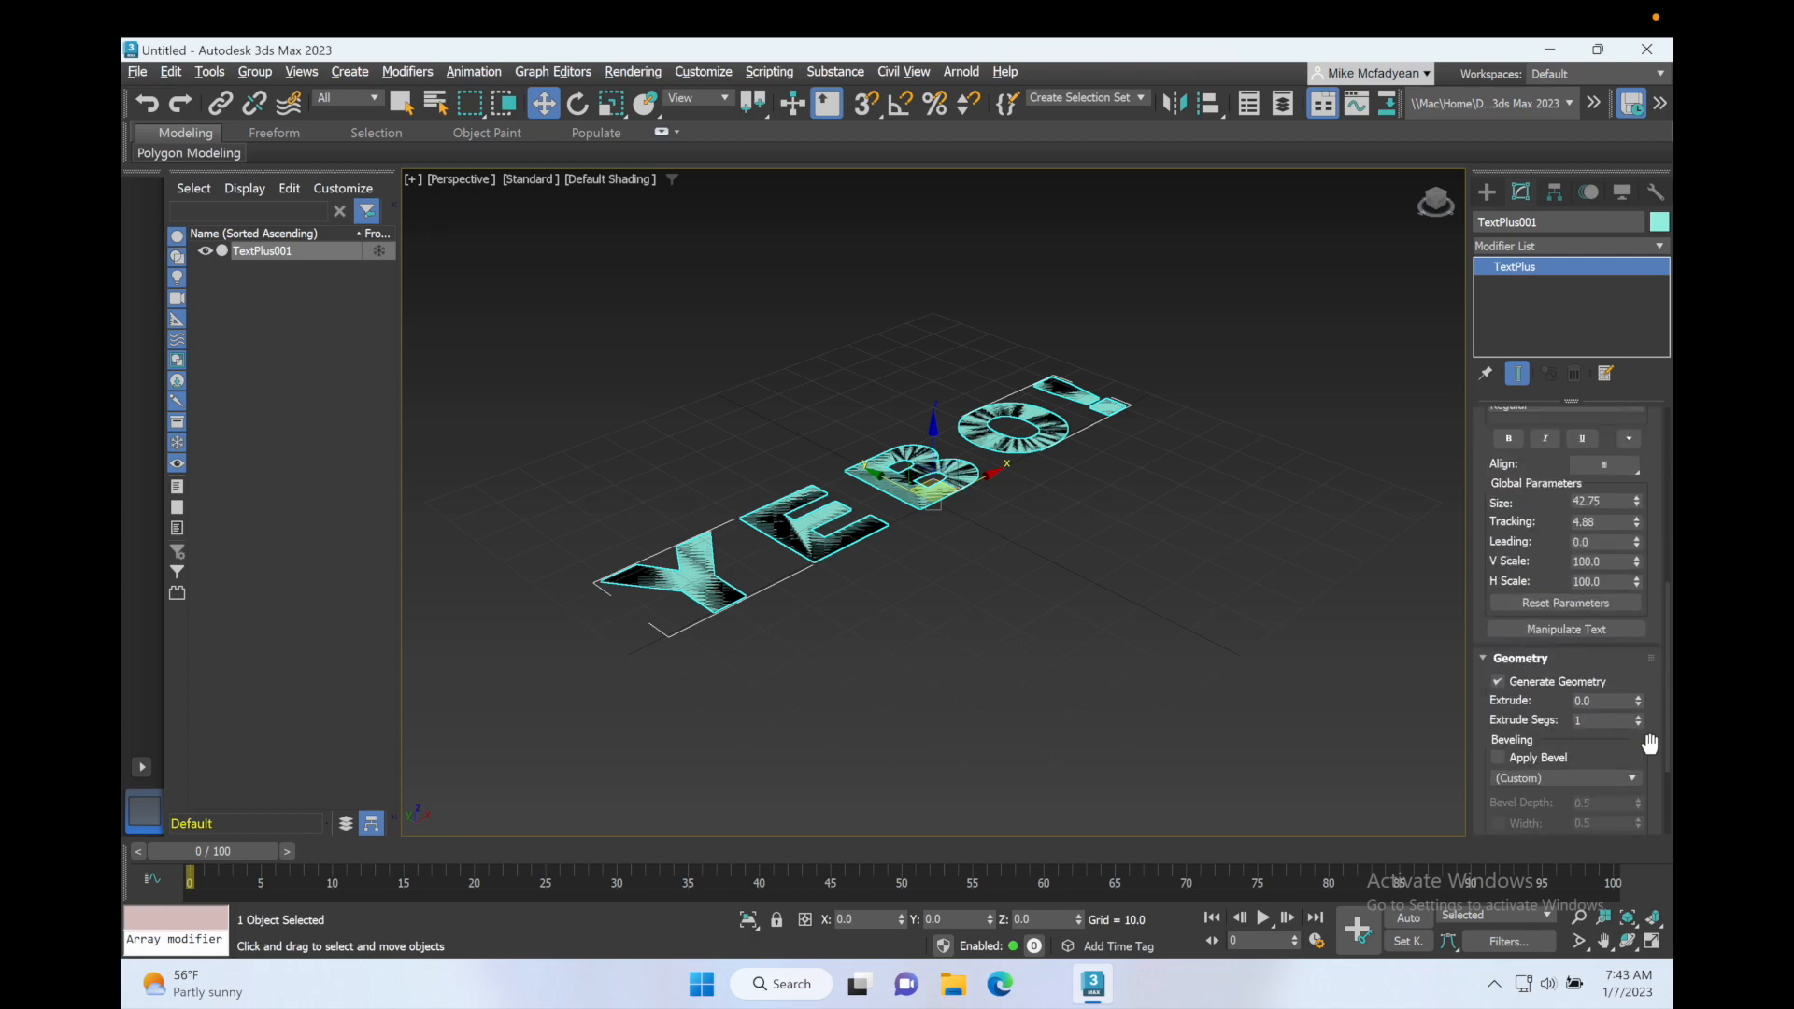
{"action": "left_click_drag", "start_coordinate": [1636, 709], "coordinate": [1639, 504]}
{"action": "scroll", "coordinate": [1536, 750], "scroll_direction": "down", "scroll_amount": 3}
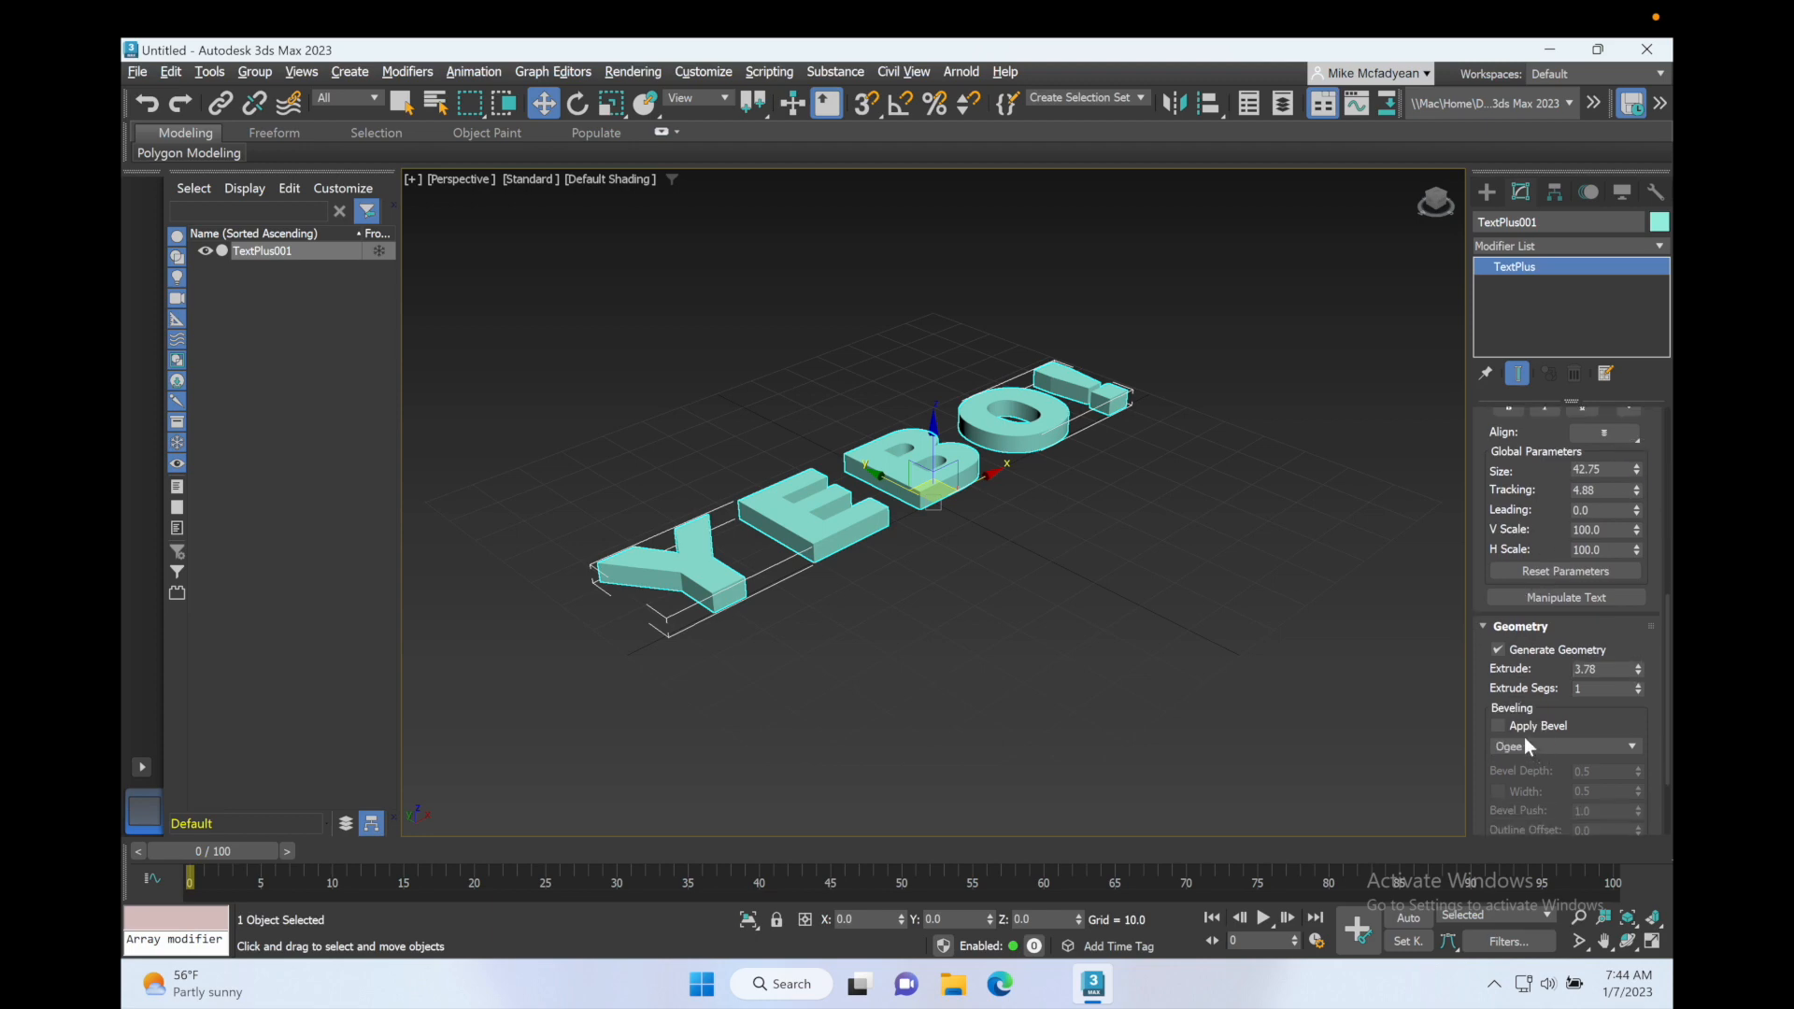
Step: Apply a bevel to the extruded text, using the Convex preset with a custom width of 0.26
{"action": "left_click", "coordinate": [1499, 726]}
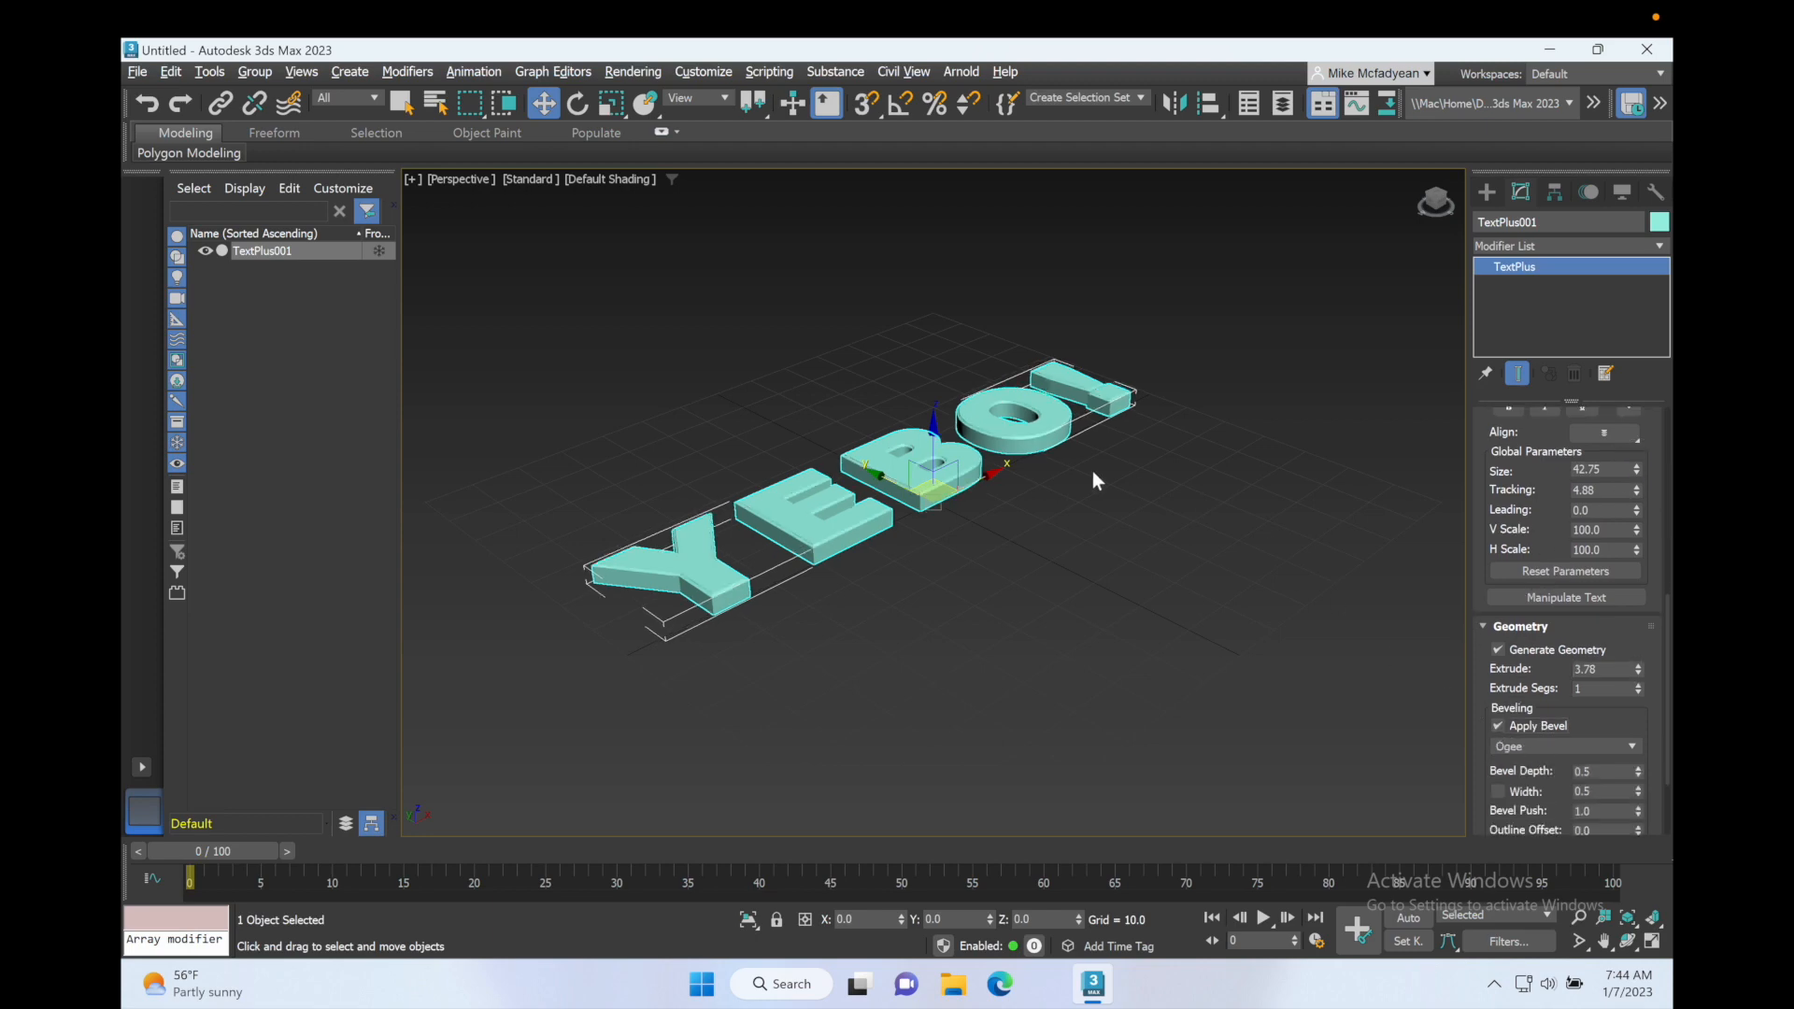
{"action": "scroll", "coordinate": [902, 476], "scroll_direction": "up", "scroll_amount": 5}
{"action": "scroll", "coordinate": [902, 477], "scroll_direction": "down", "scroll_amount": 1}
{"action": "scroll", "coordinate": [902, 477], "scroll_direction": "up", "scroll_amount": 1}
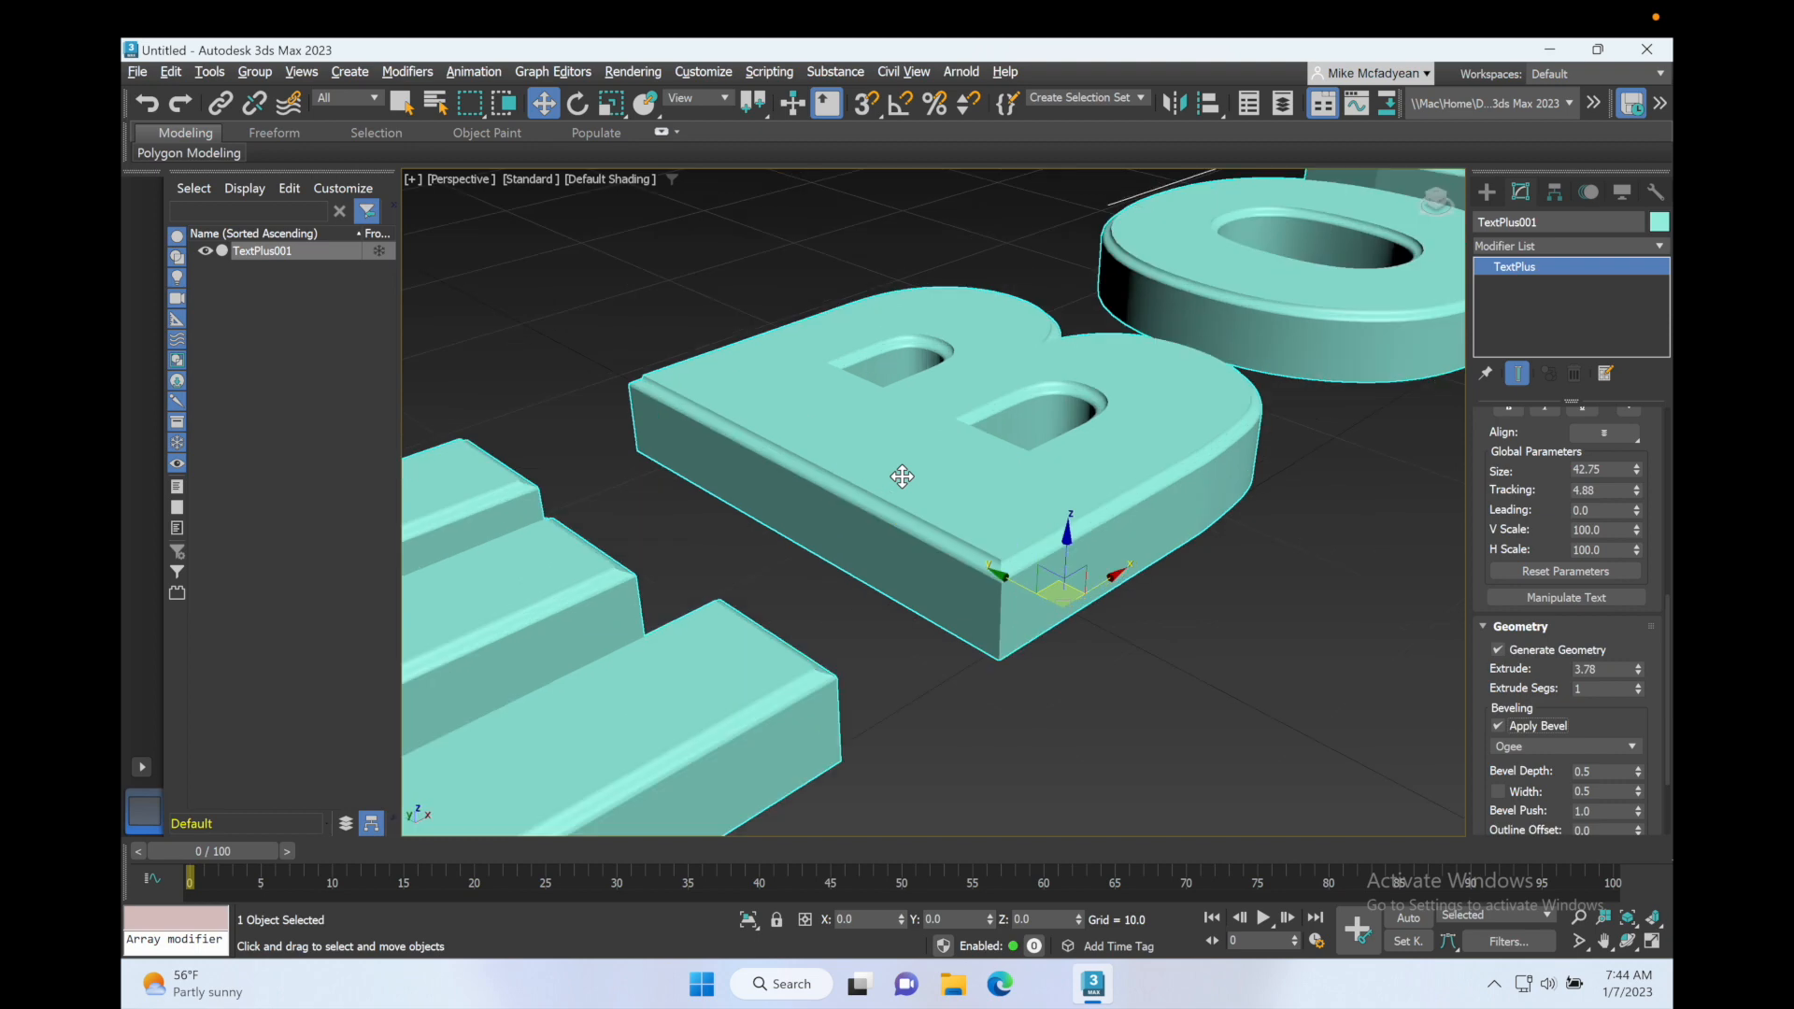
{"action": "left_click", "coordinate": [1633, 747]}
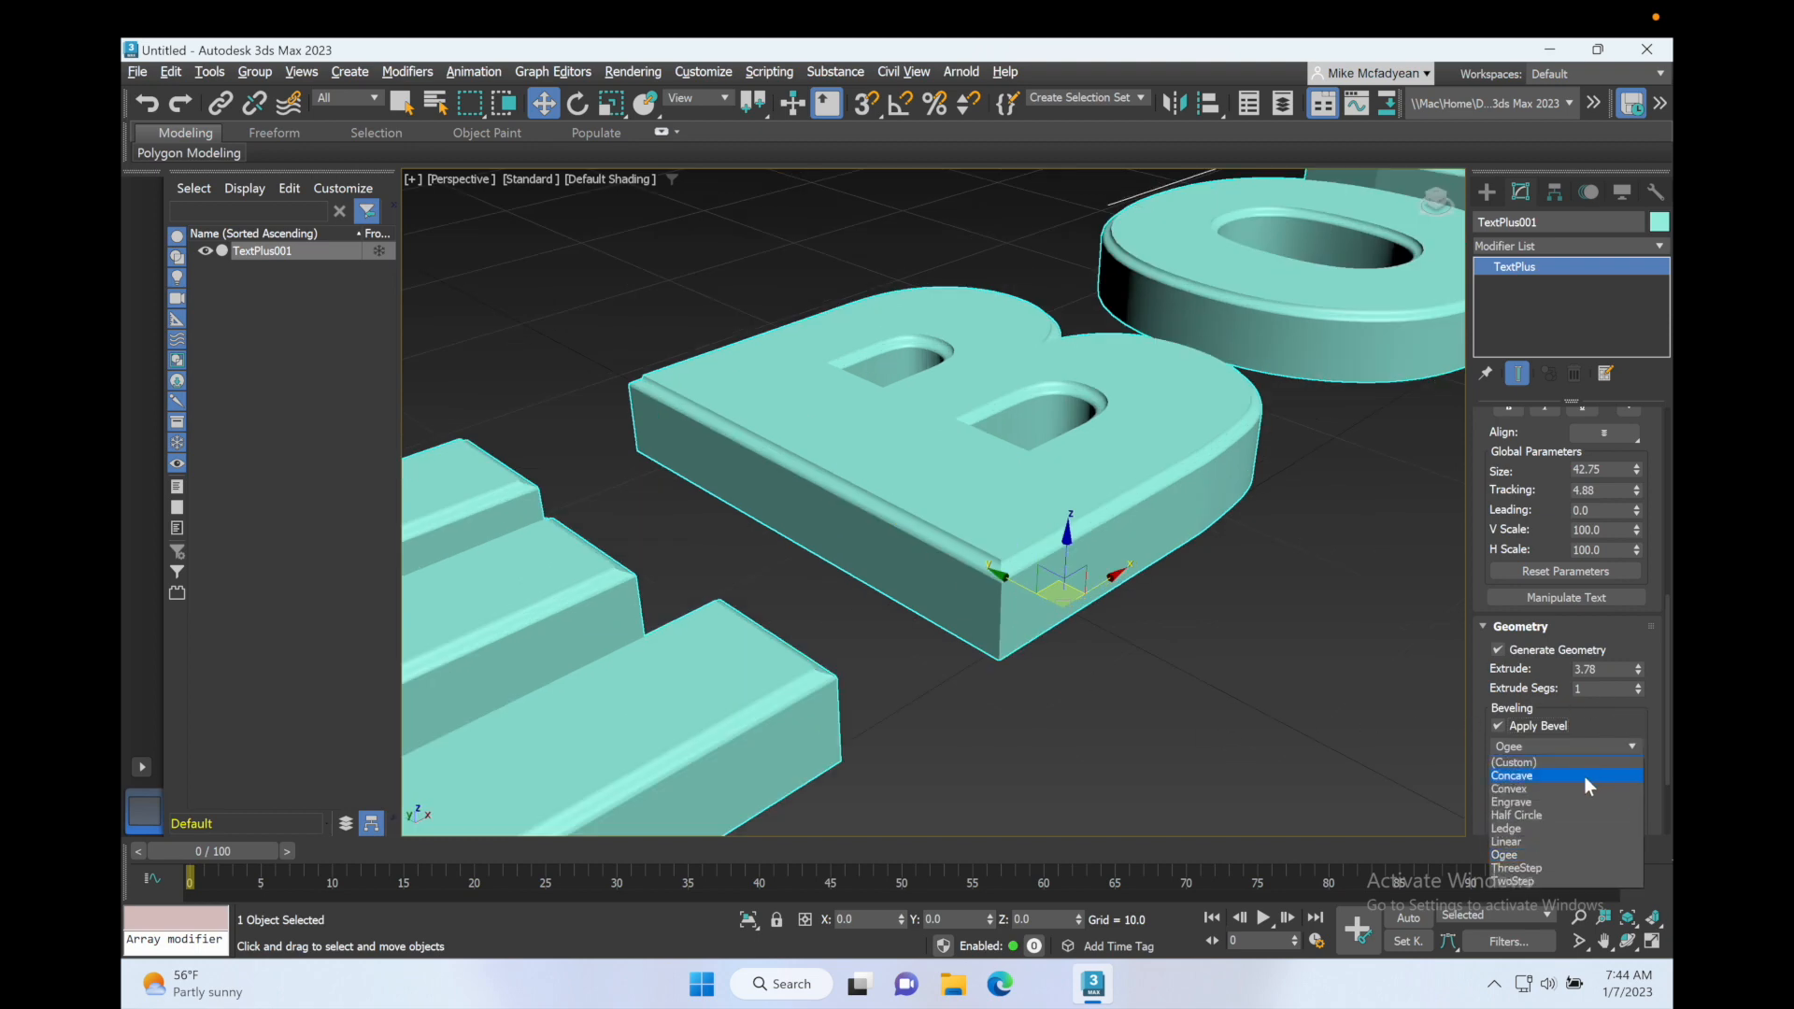
{"action": "left_click", "coordinate": [1584, 789]}
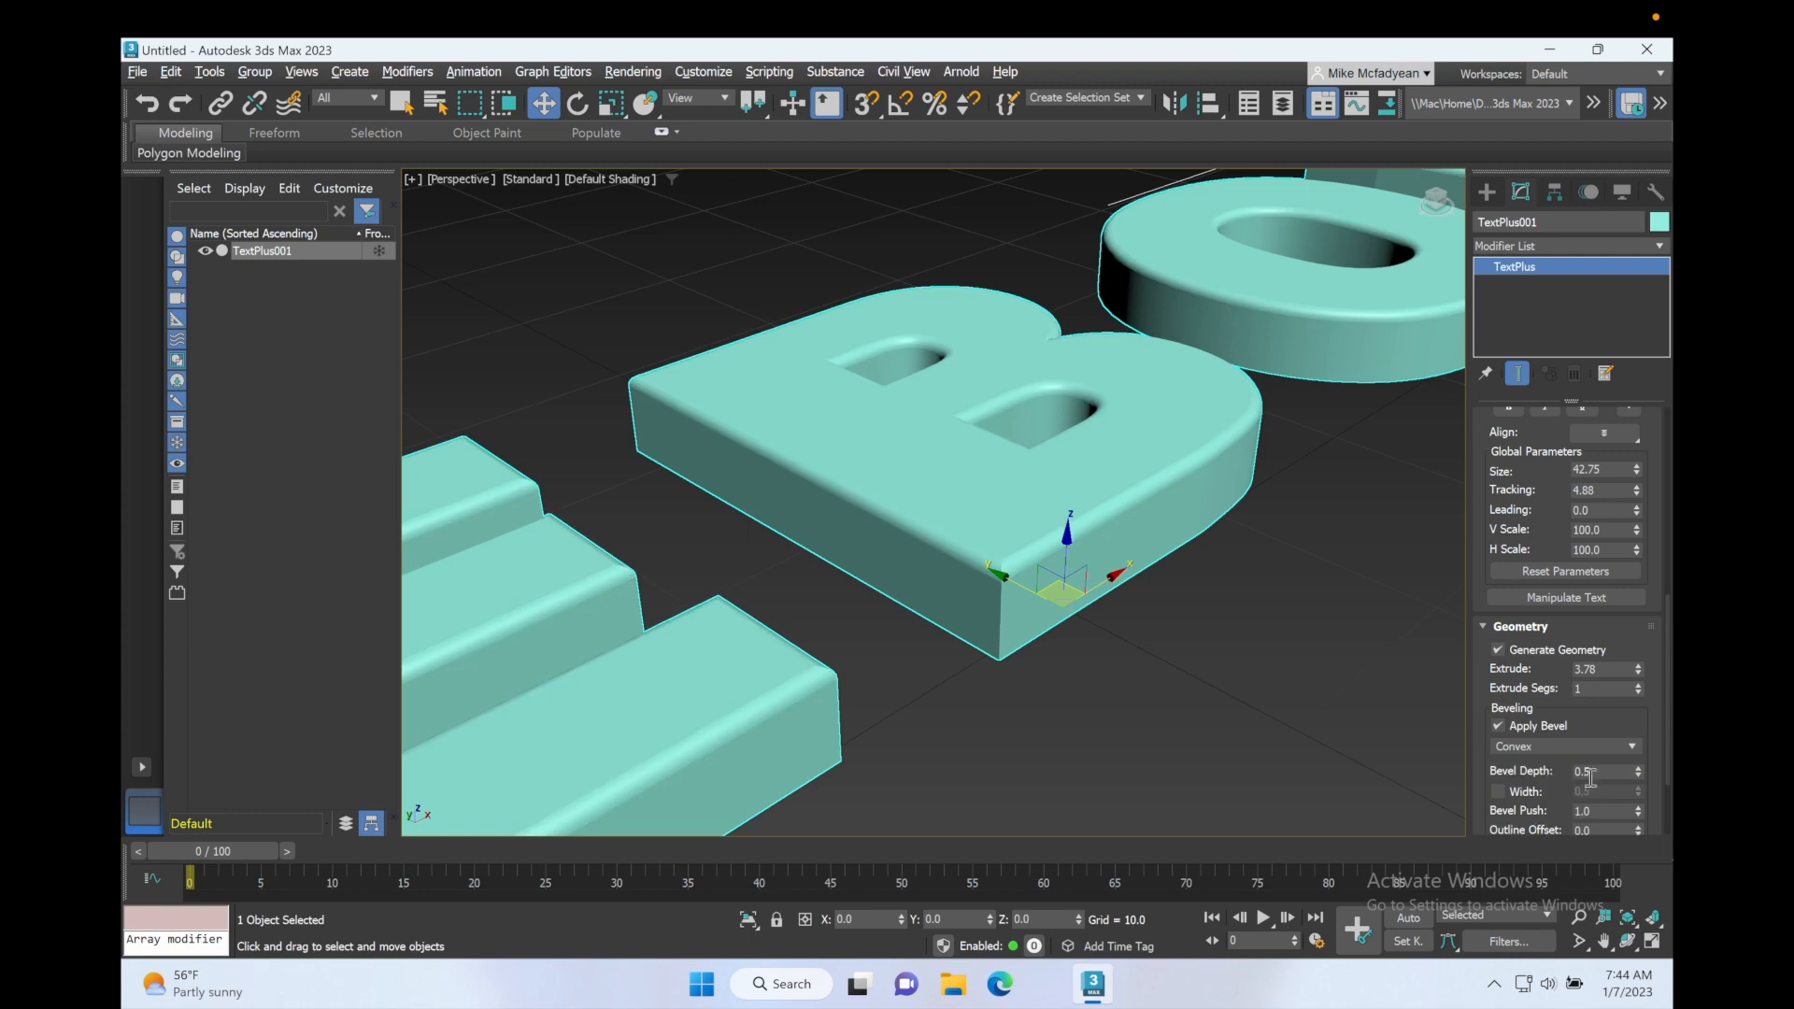
{"action": "left_click", "coordinate": [1499, 792]}
{"action": "mouse_move", "coordinate": [1635, 792]}
{"action": "left_mouse_down"}
{"action": "mouse_move", "coordinate": [1640, 776]}
{"action": "mouse_move", "coordinate": [1644, 813]}
{"action": "left_mouse_up"}
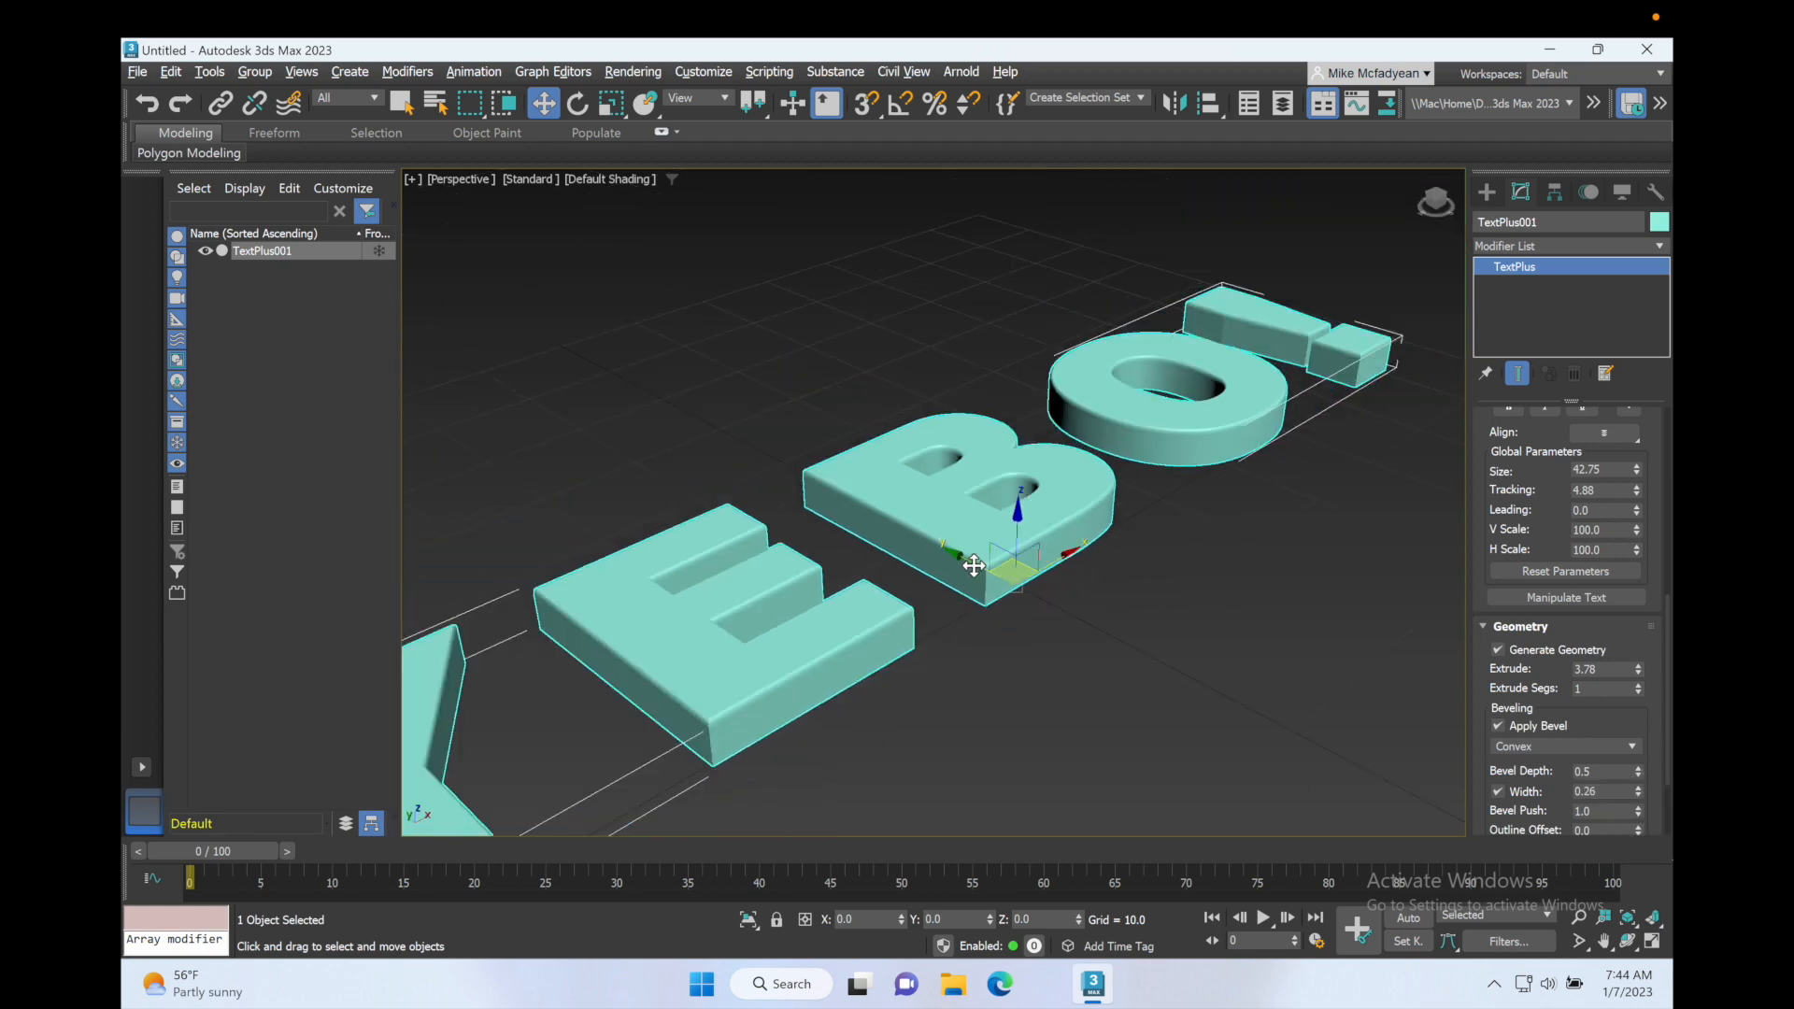
Step: Clone the beveled text in place as an independent copy and turn off Generate Geometry on the clone
{"action": "scroll", "coordinate": [974, 560], "scroll_direction": "down", "scroll_amount": 6}
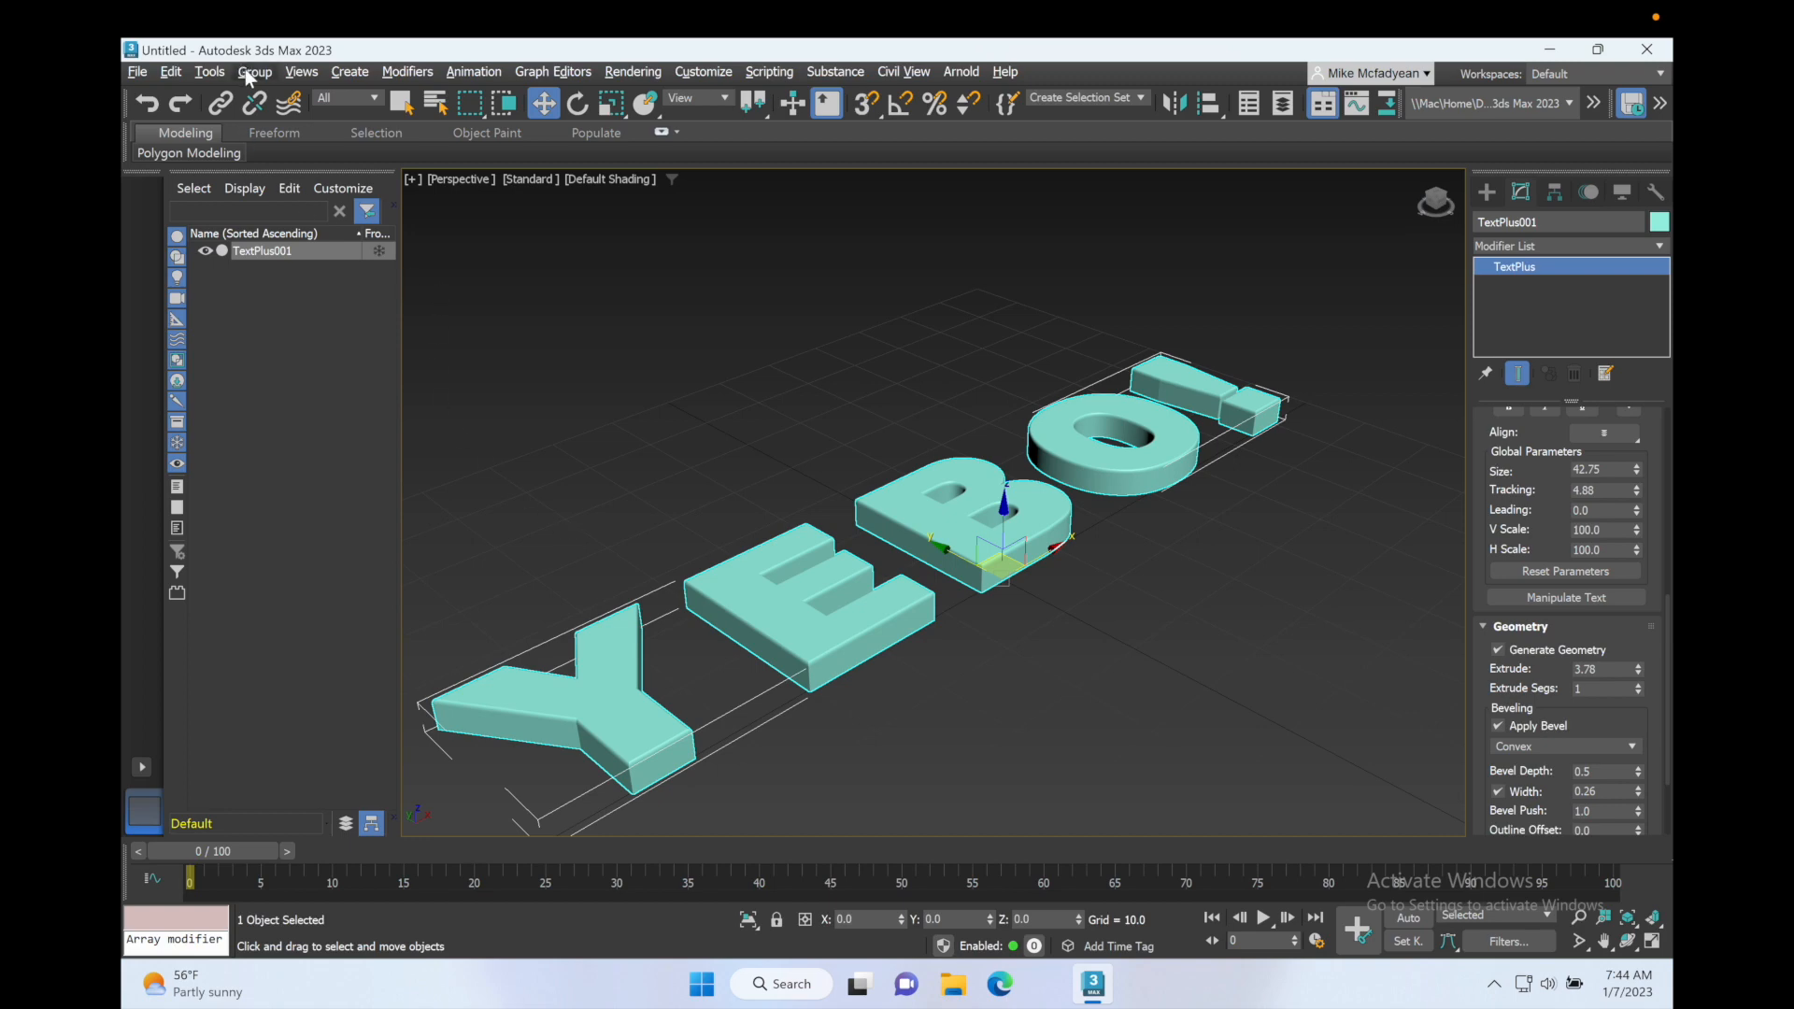
{"action": "left_click", "coordinate": [170, 72]}
{"action": "left_click", "coordinate": [194, 218]}
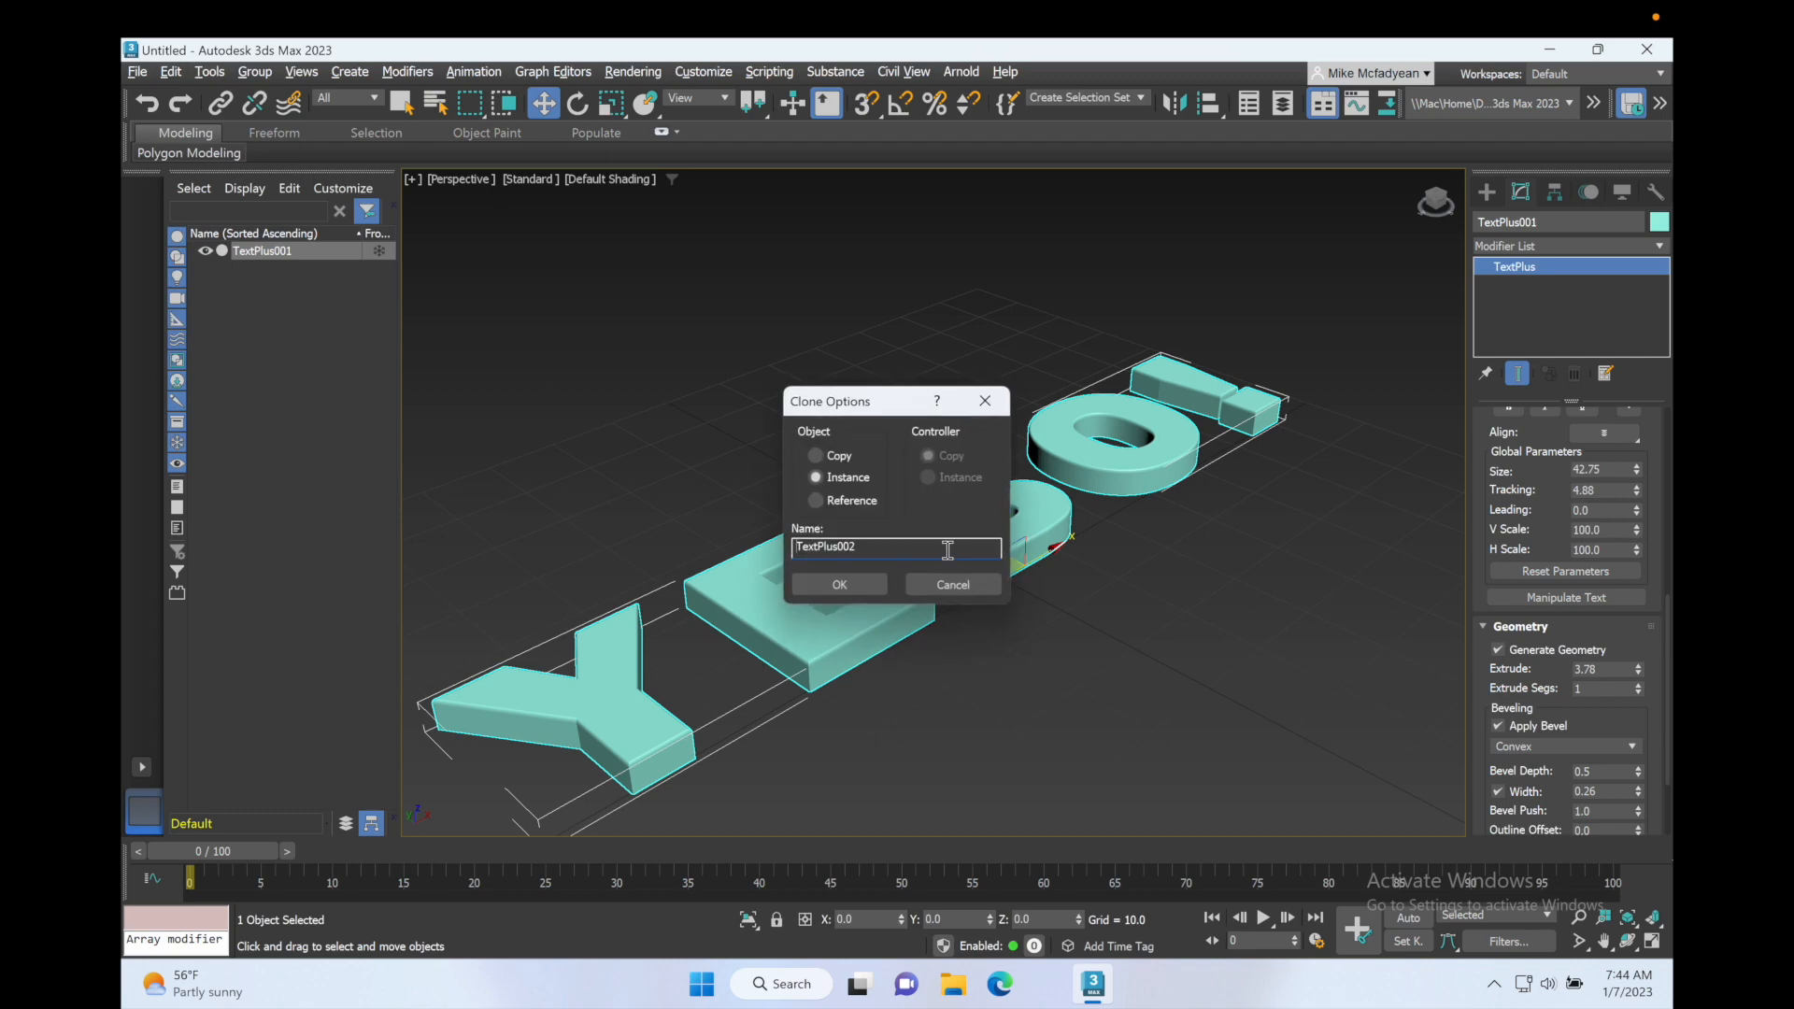
{"action": "left_click", "coordinate": [873, 582]}
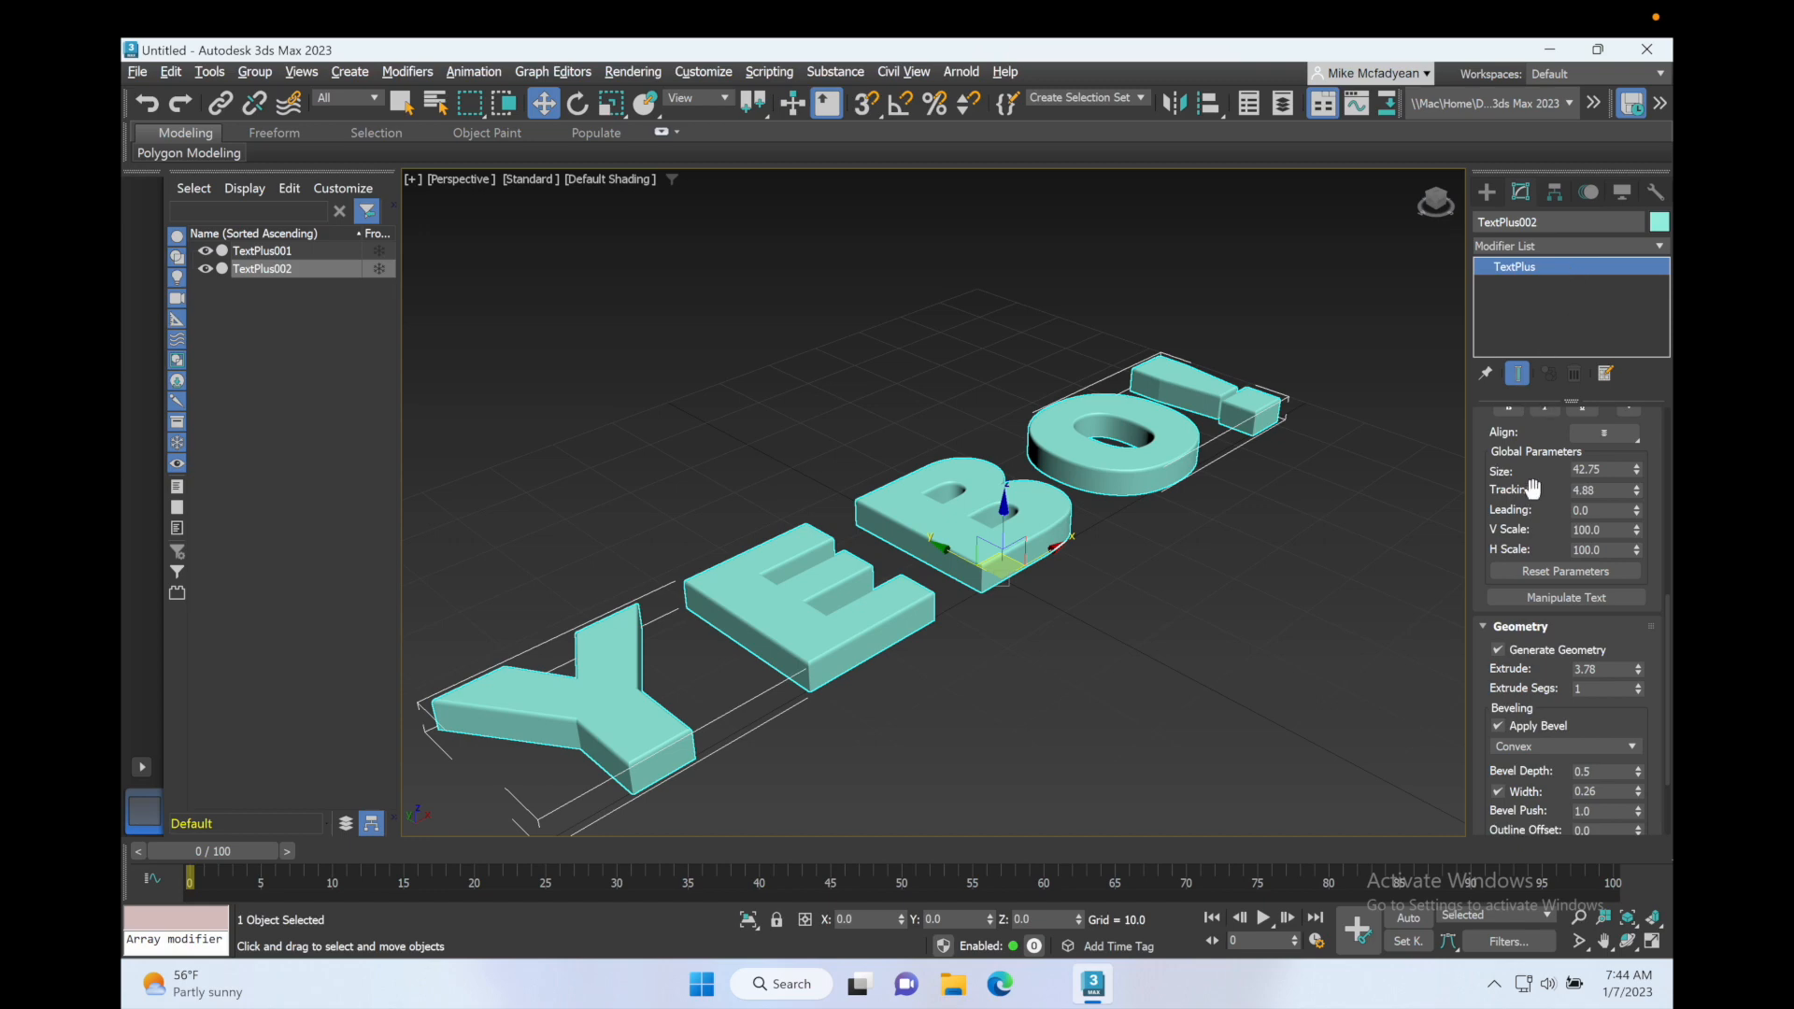
{"action": "left_click", "coordinate": [1498, 650]}
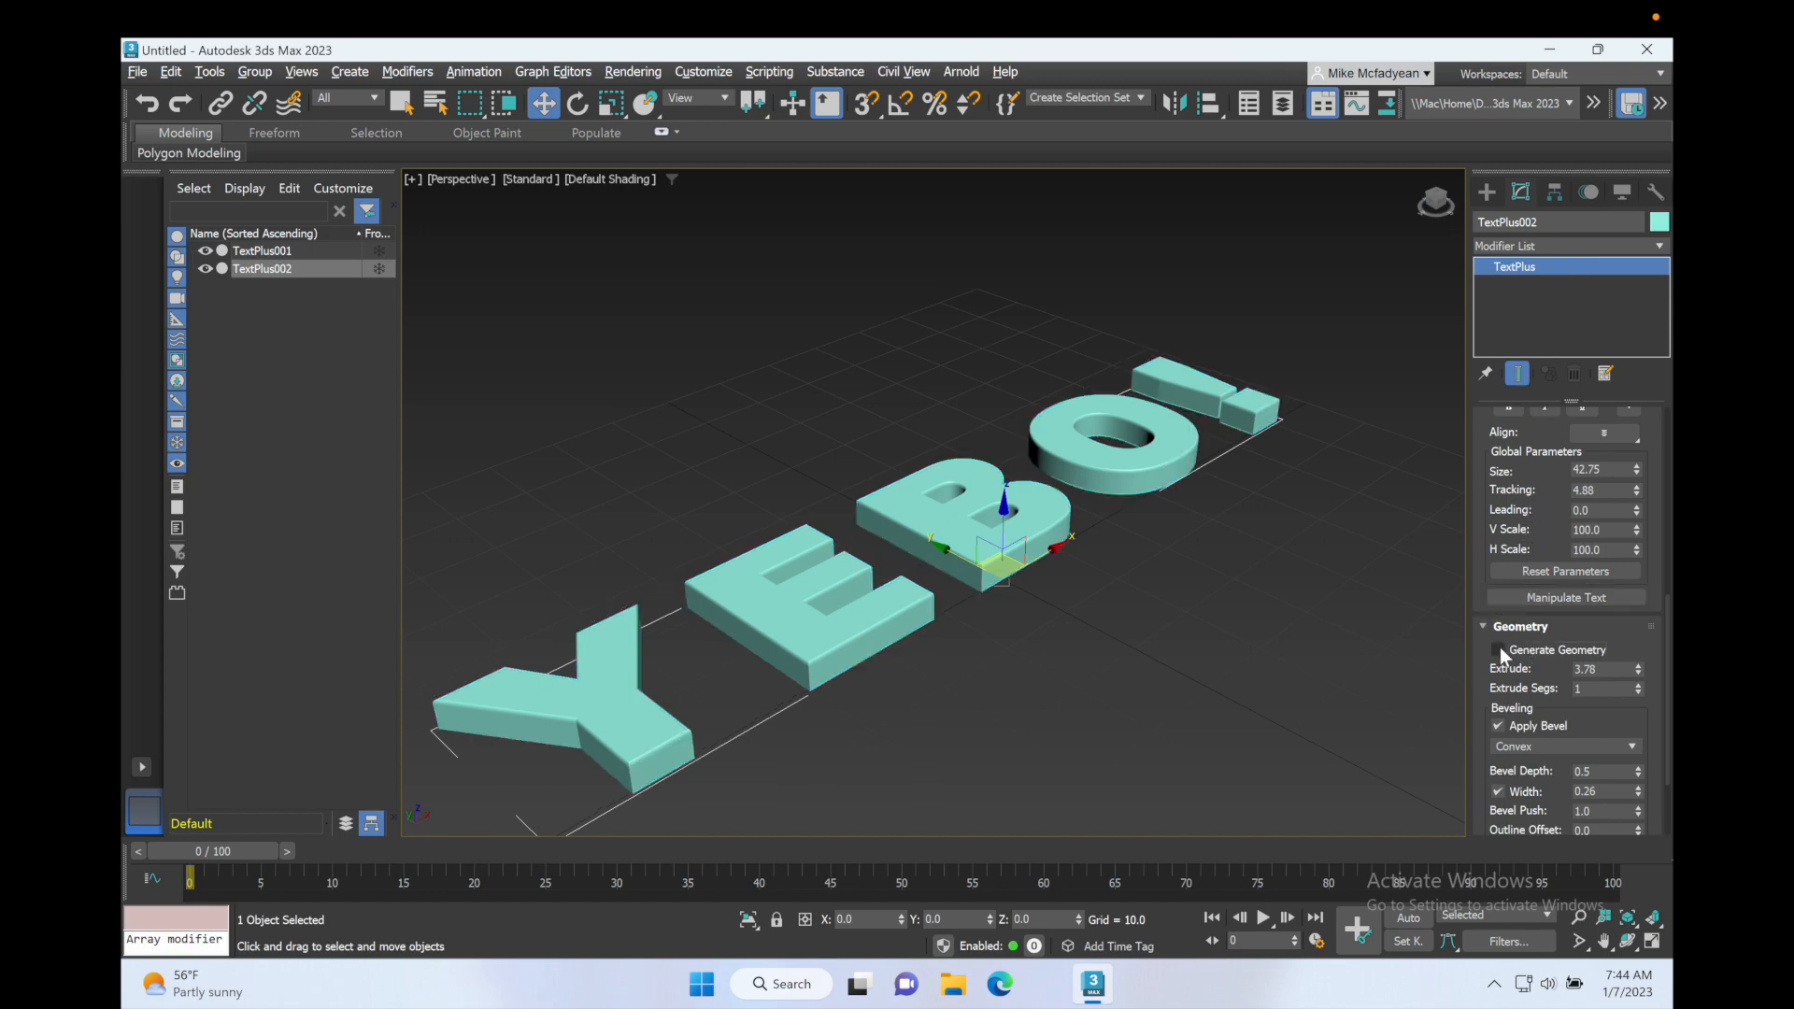
Step: Hide the original TextPlus001 and convert the flat TextPlus002 clone to an Editable Spline
{"action": "left_click", "coordinate": [207, 253]}
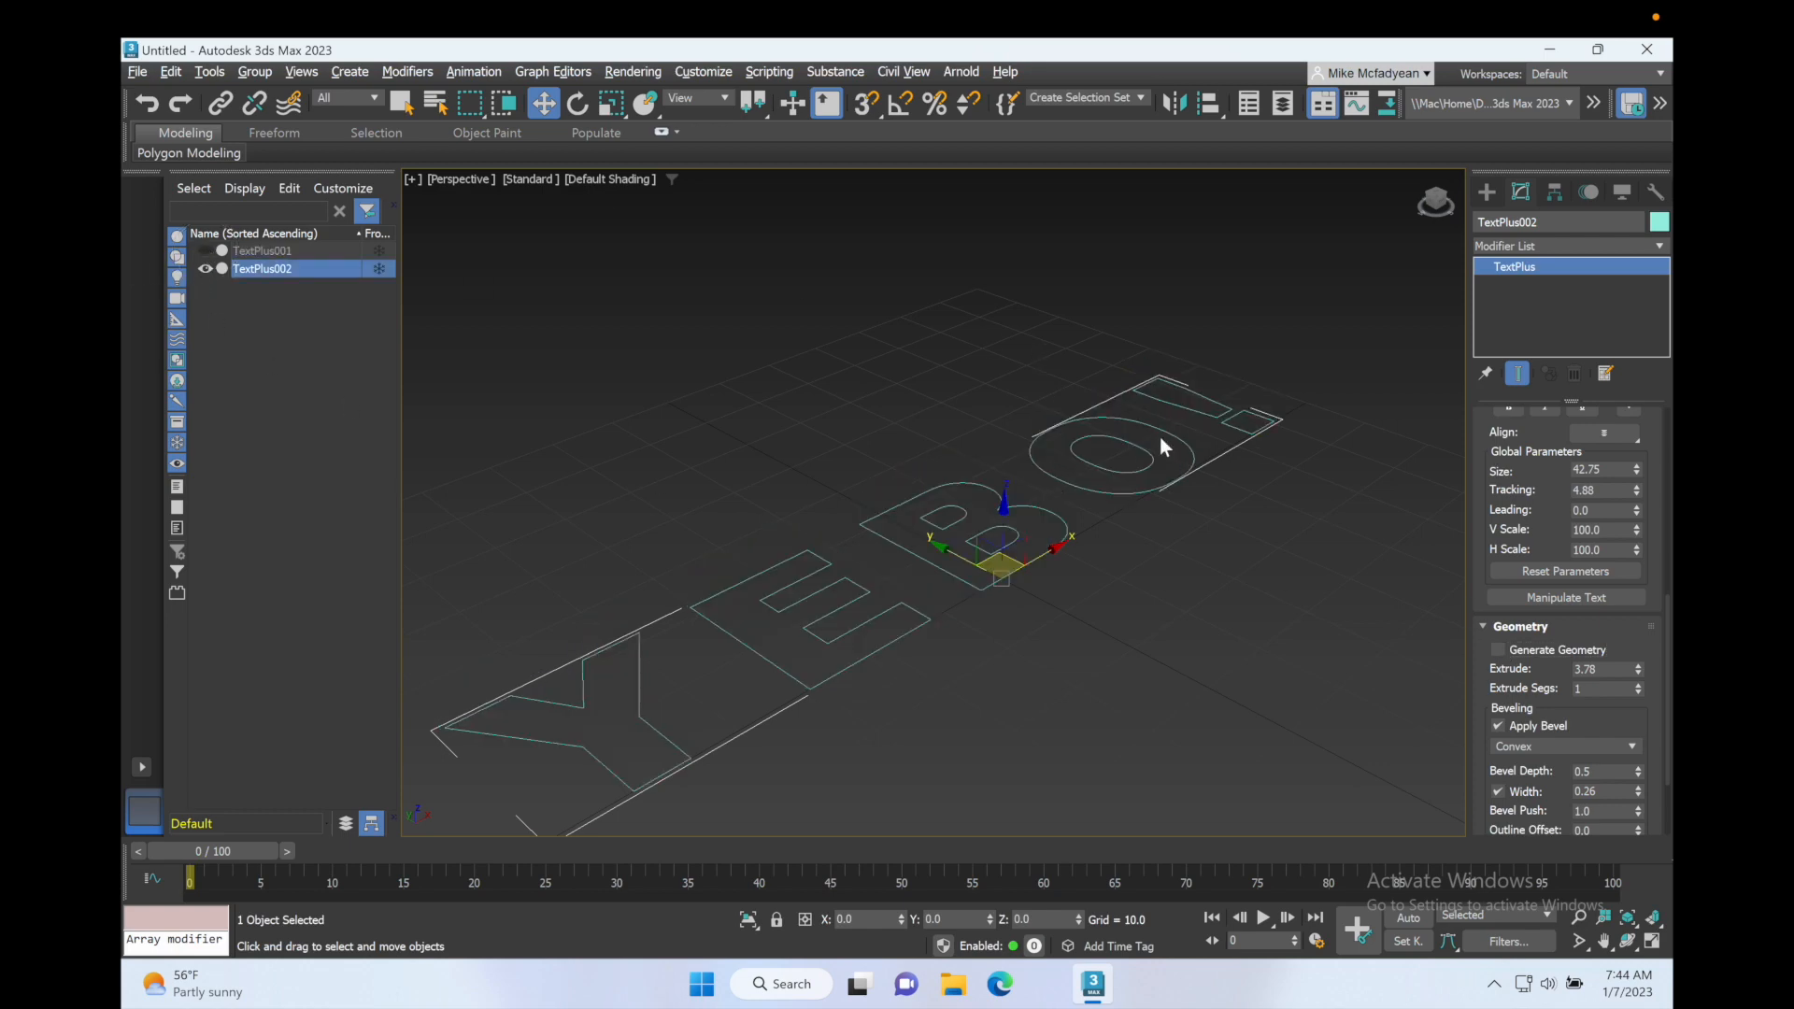
{"action": "right_click", "coordinate": [1547, 267]}
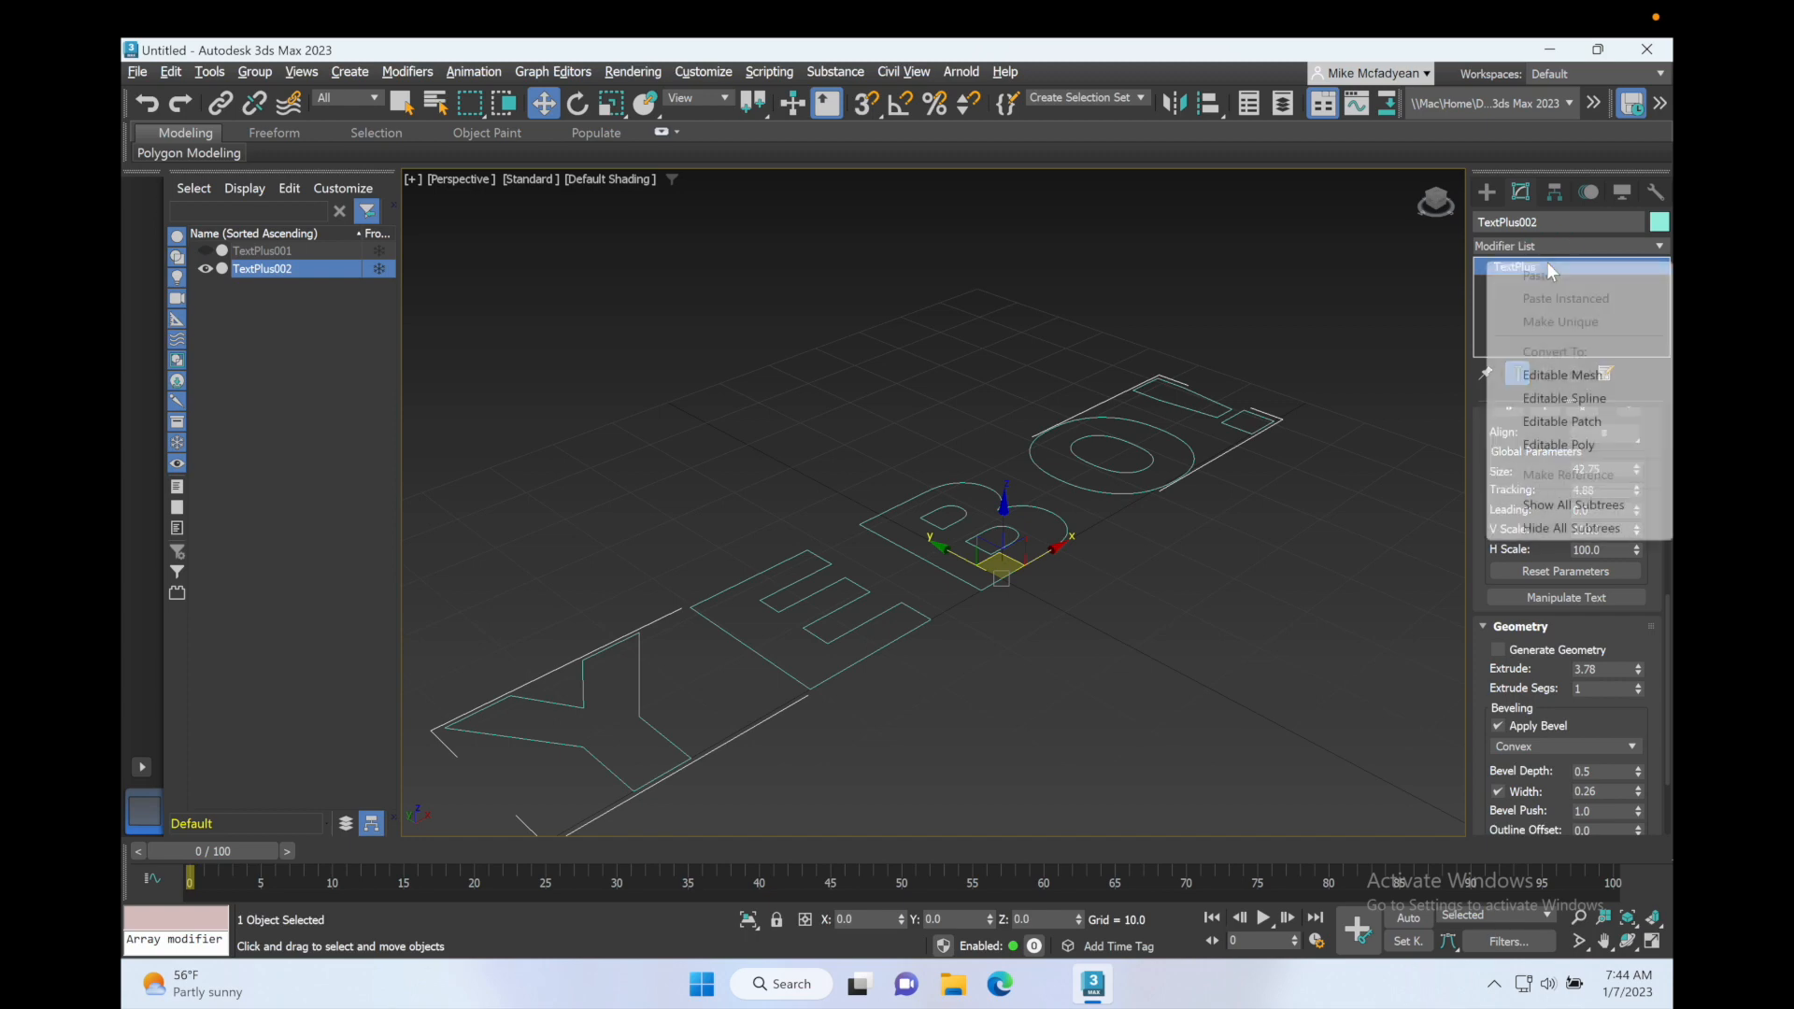
{"action": "left_click", "coordinate": [1551, 400]}
Step: Select all the letter outlines of TextPlus002 at the Spline sub-object level
{"action": "left_click", "coordinate": [1480, 267]}
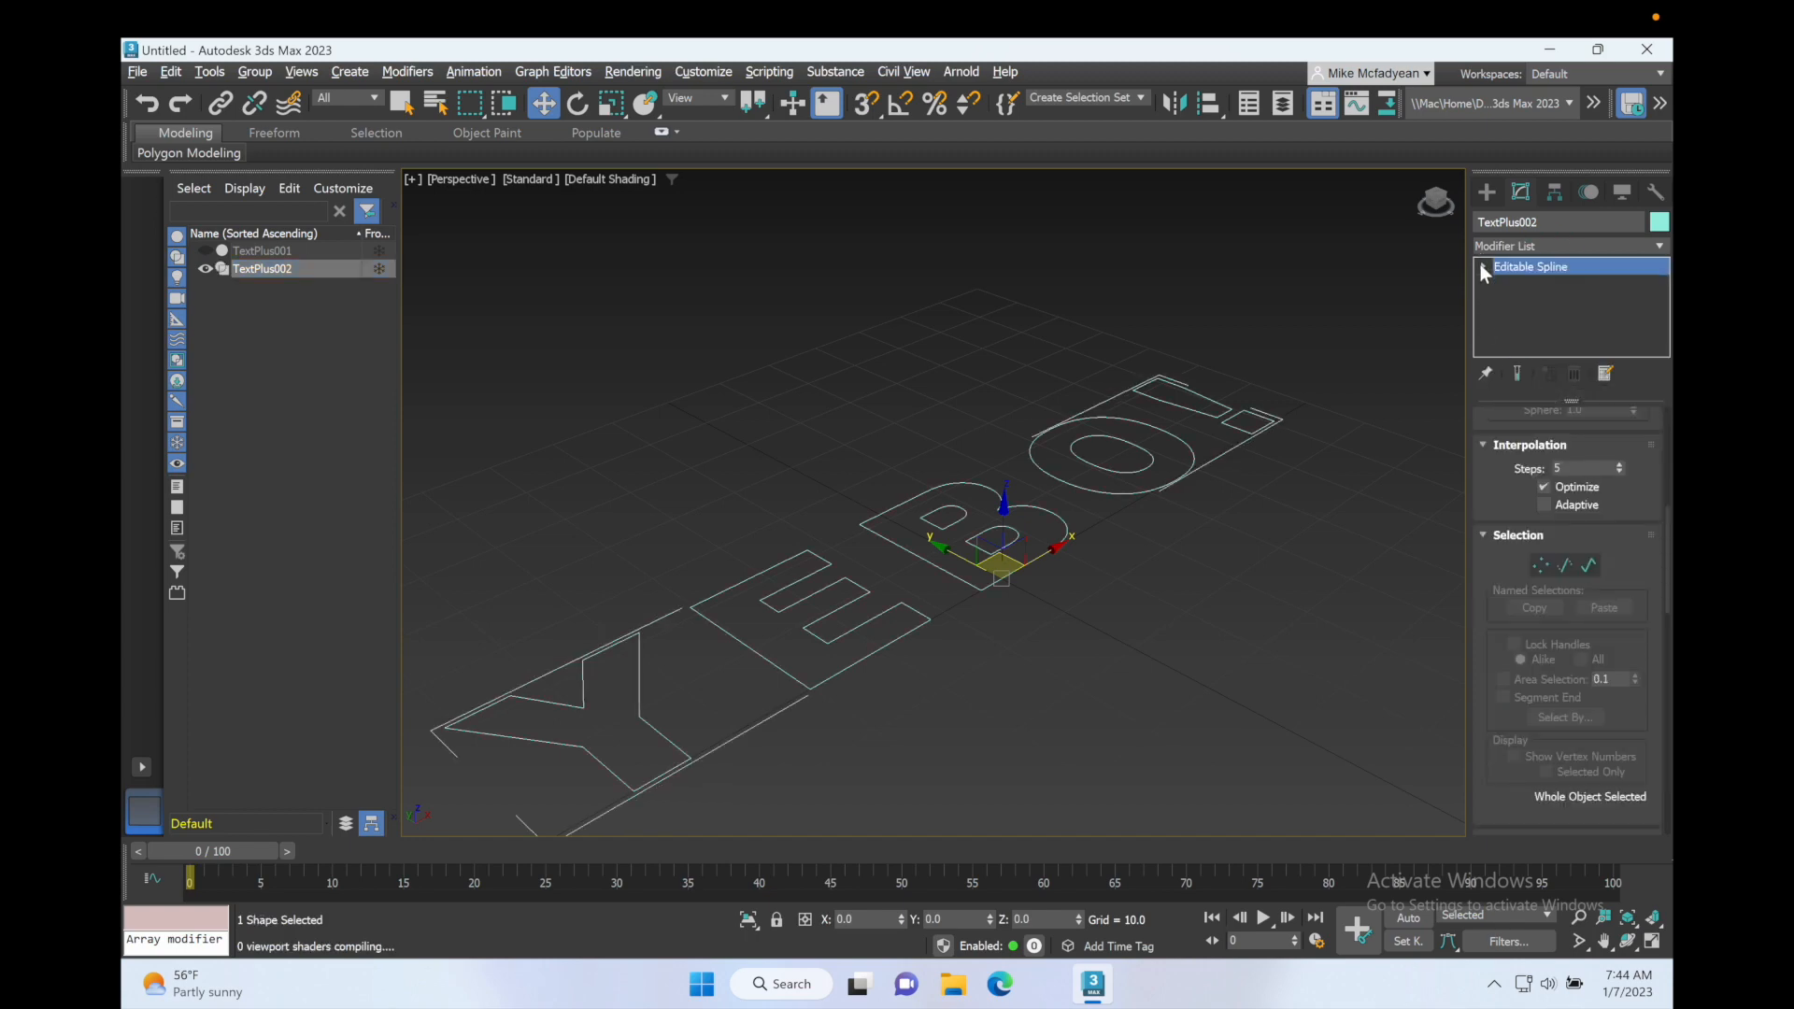
{"action": "left_click", "coordinate": [1511, 319]}
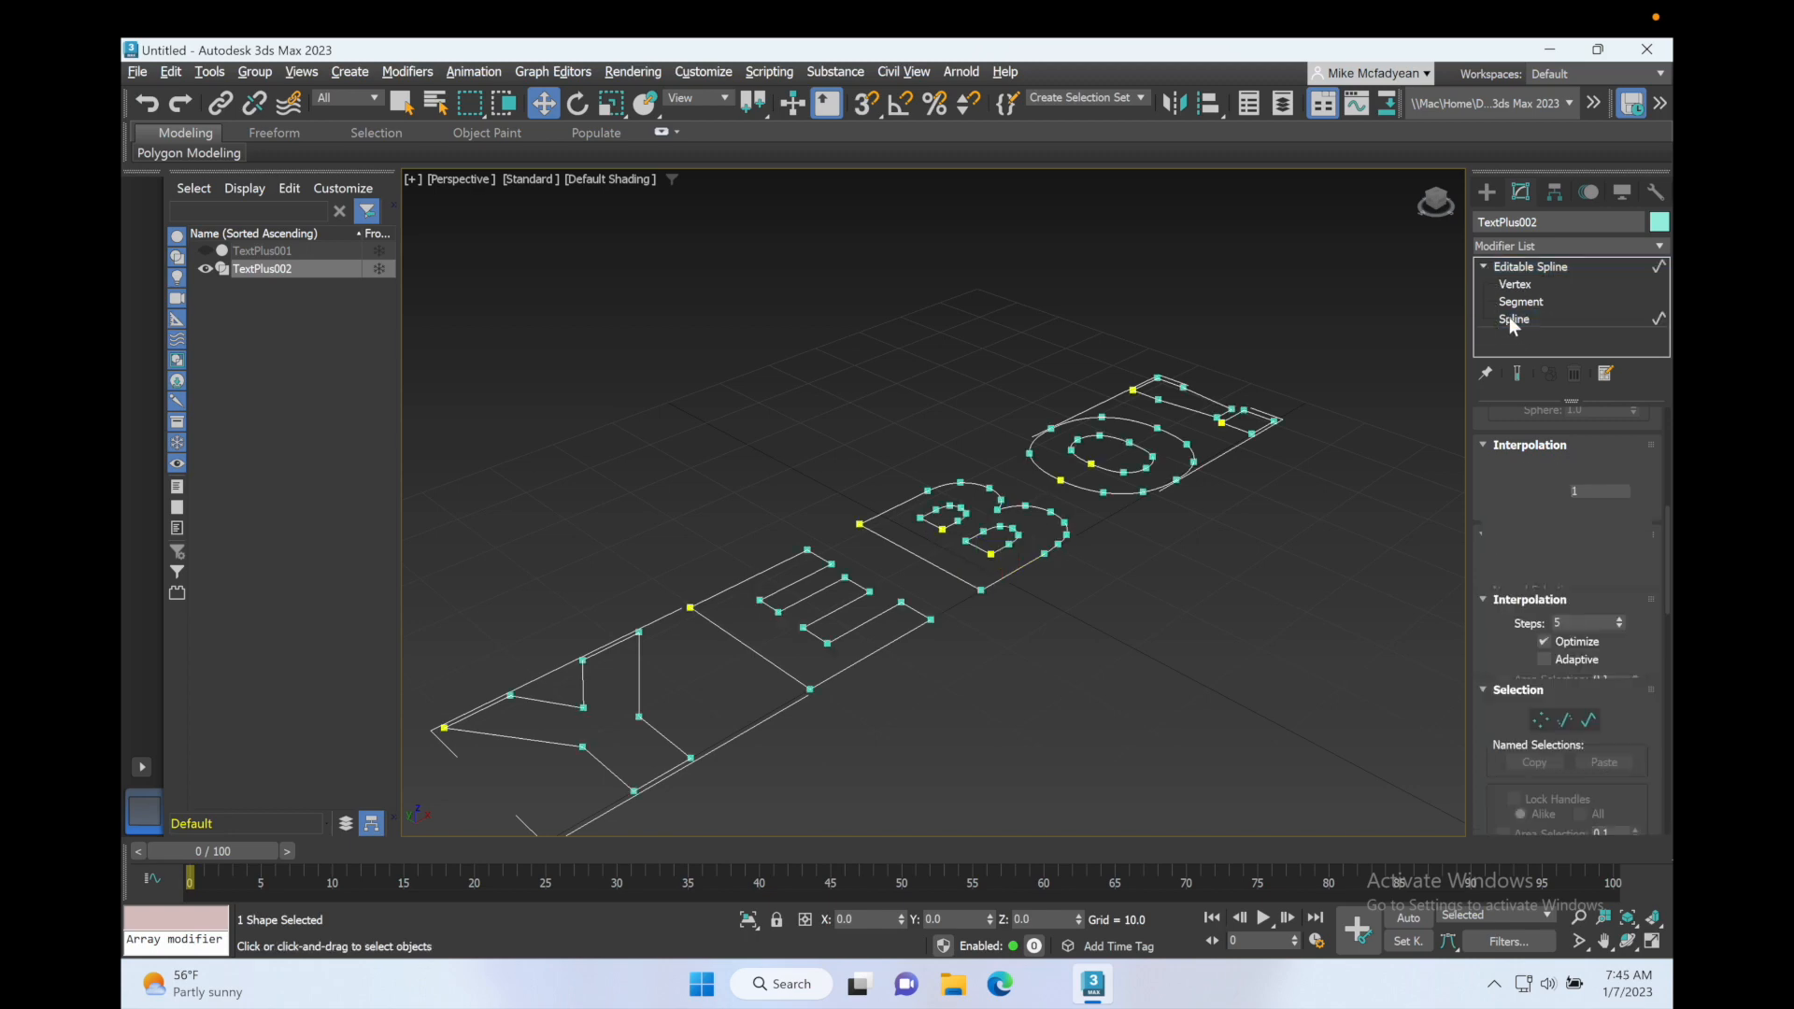
{"action": "left_click_drag", "start_coordinate": [1327, 357], "coordinate": [638, 722]}
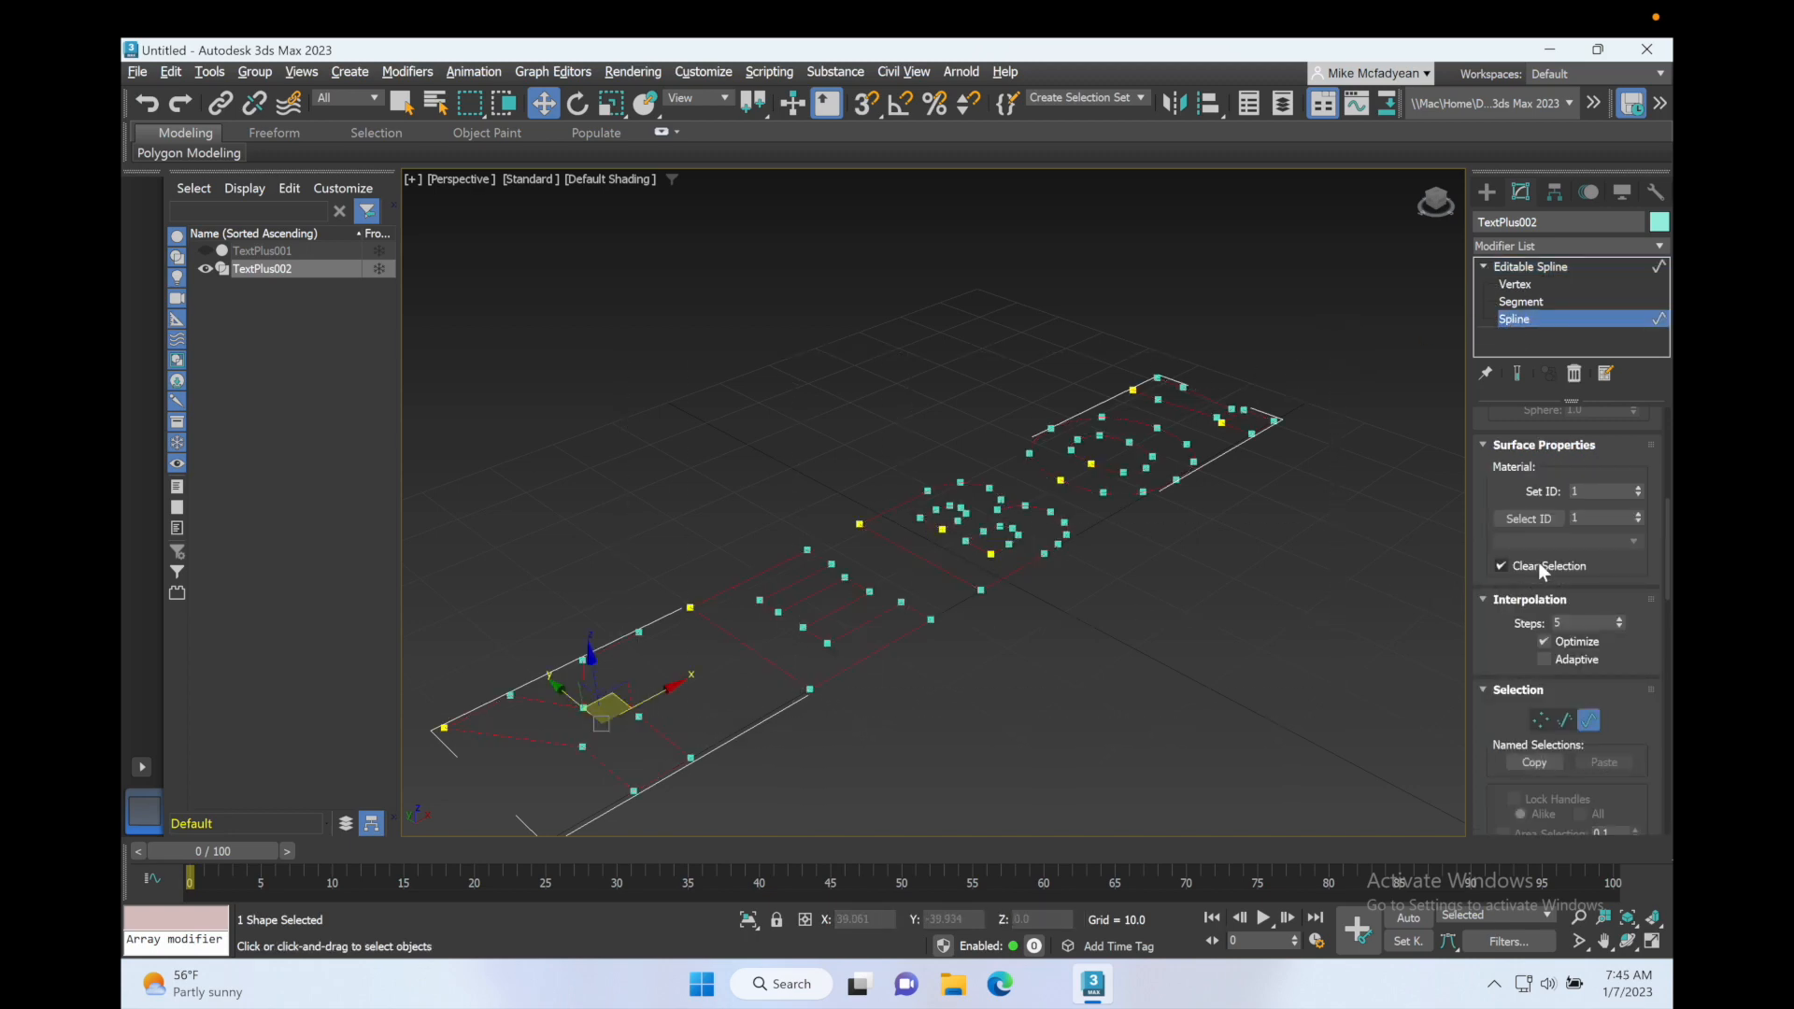
Step: Unhide the beveled TextPlus001 and create an offset outline of the selected TextPlus002 splines slightly outside the letters
{"action": "left_click", "coordinate": [206, 250]}
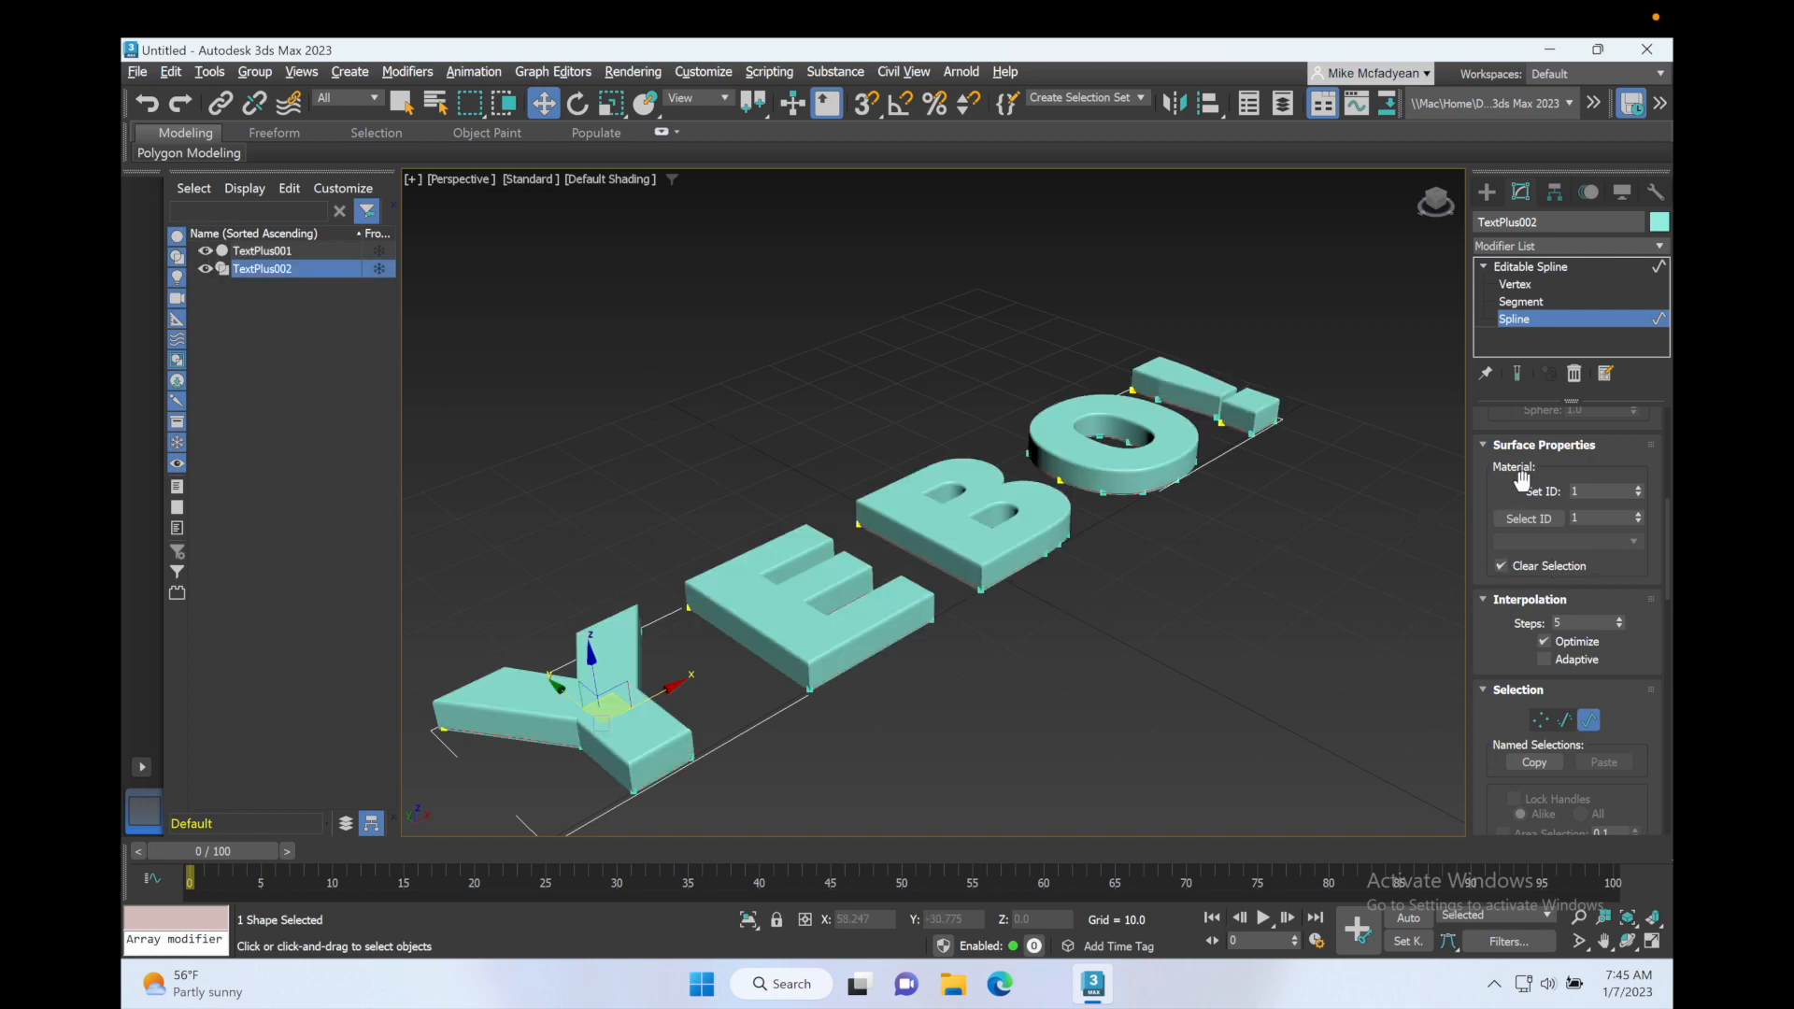
{"action": "scroll", "coordinate": [1511, 498], "scroll_direction": "down", "scroll_amount": 3}
{"action": "scroll", "coordinate": [1511, 498], "scroll_direction": "down", "scroll_amount": 10}
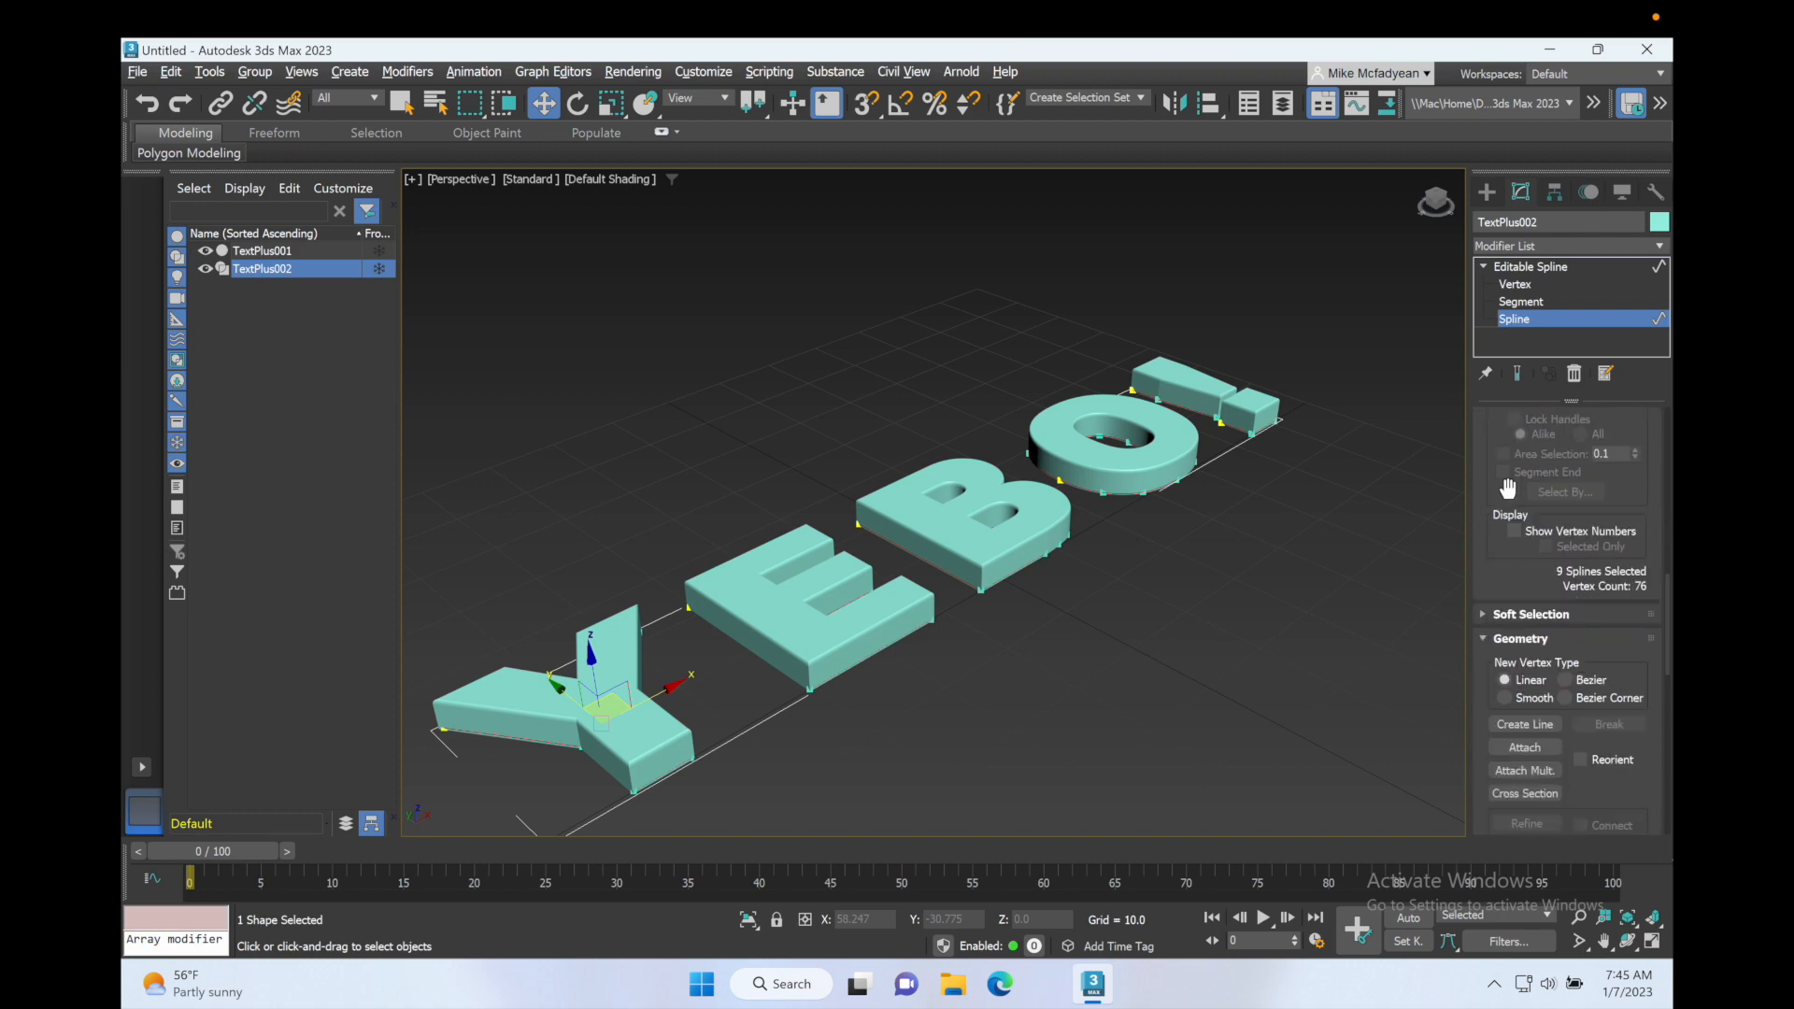
{"action": "scroll", "coordinate": [1510, 495], "scroll_direction": "down", "scroll_amount": 8}
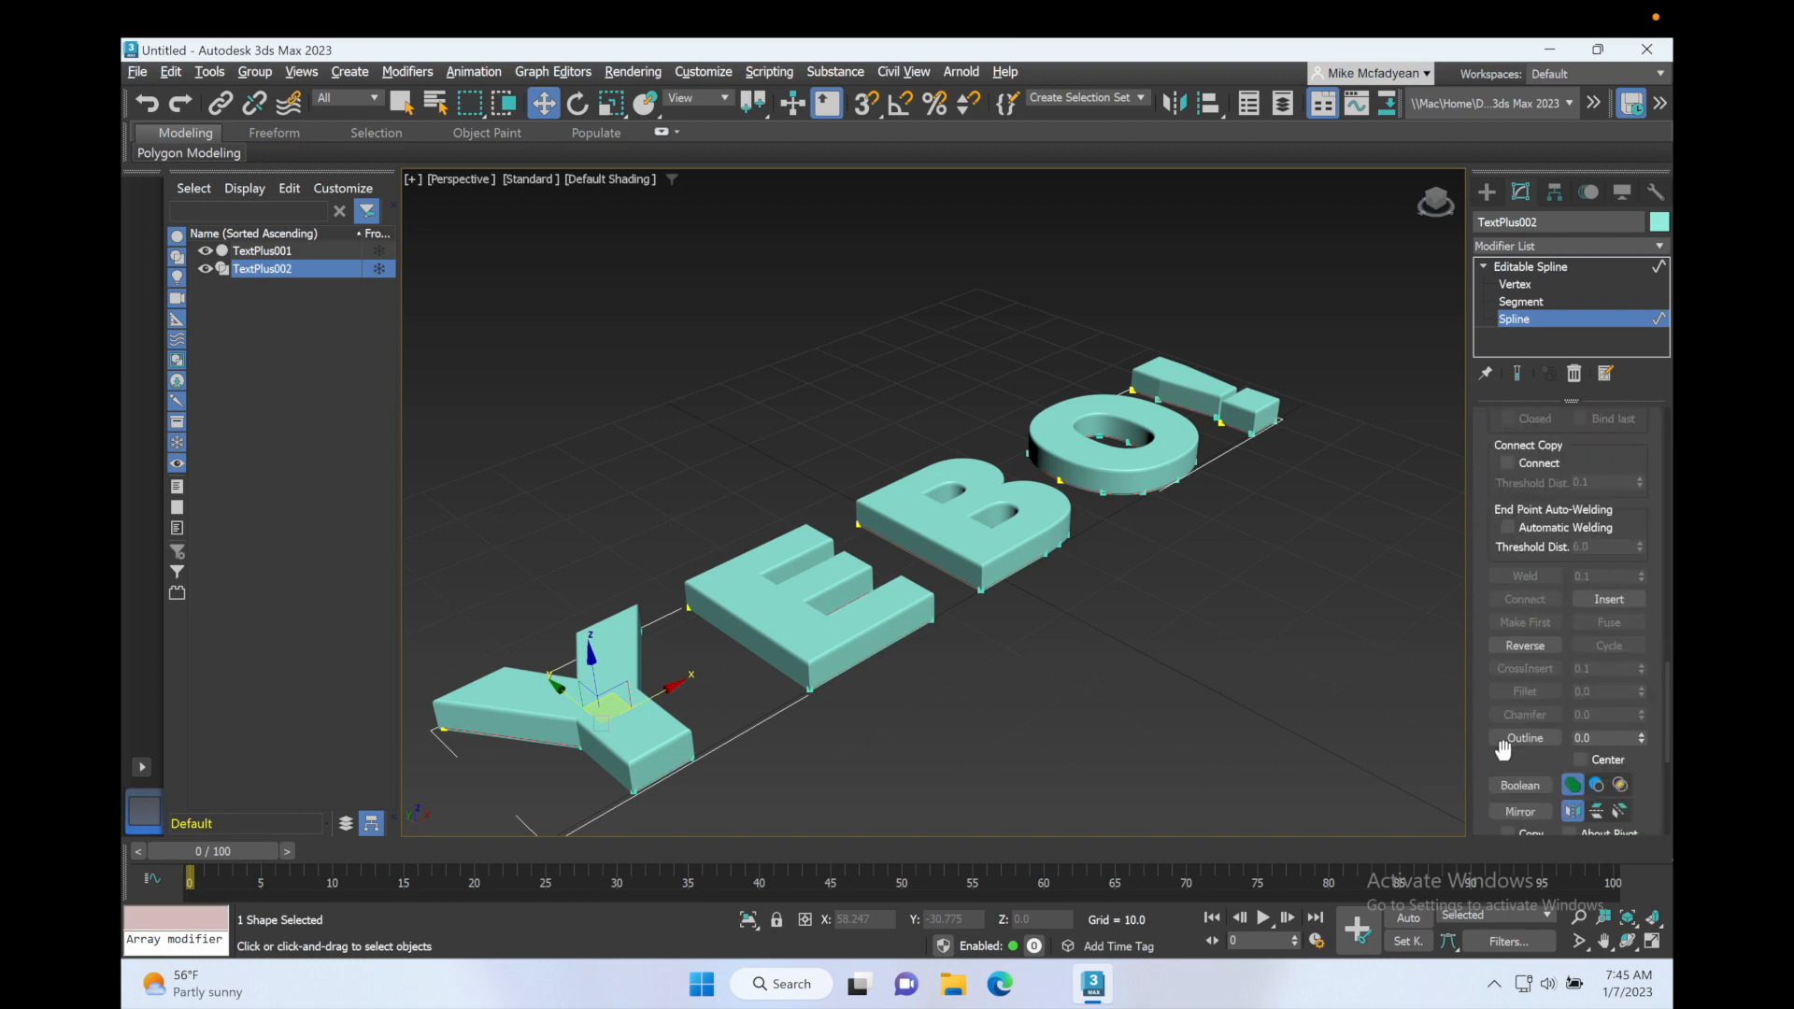
{"action": "left_click", "coordinate": [1518, 738]}
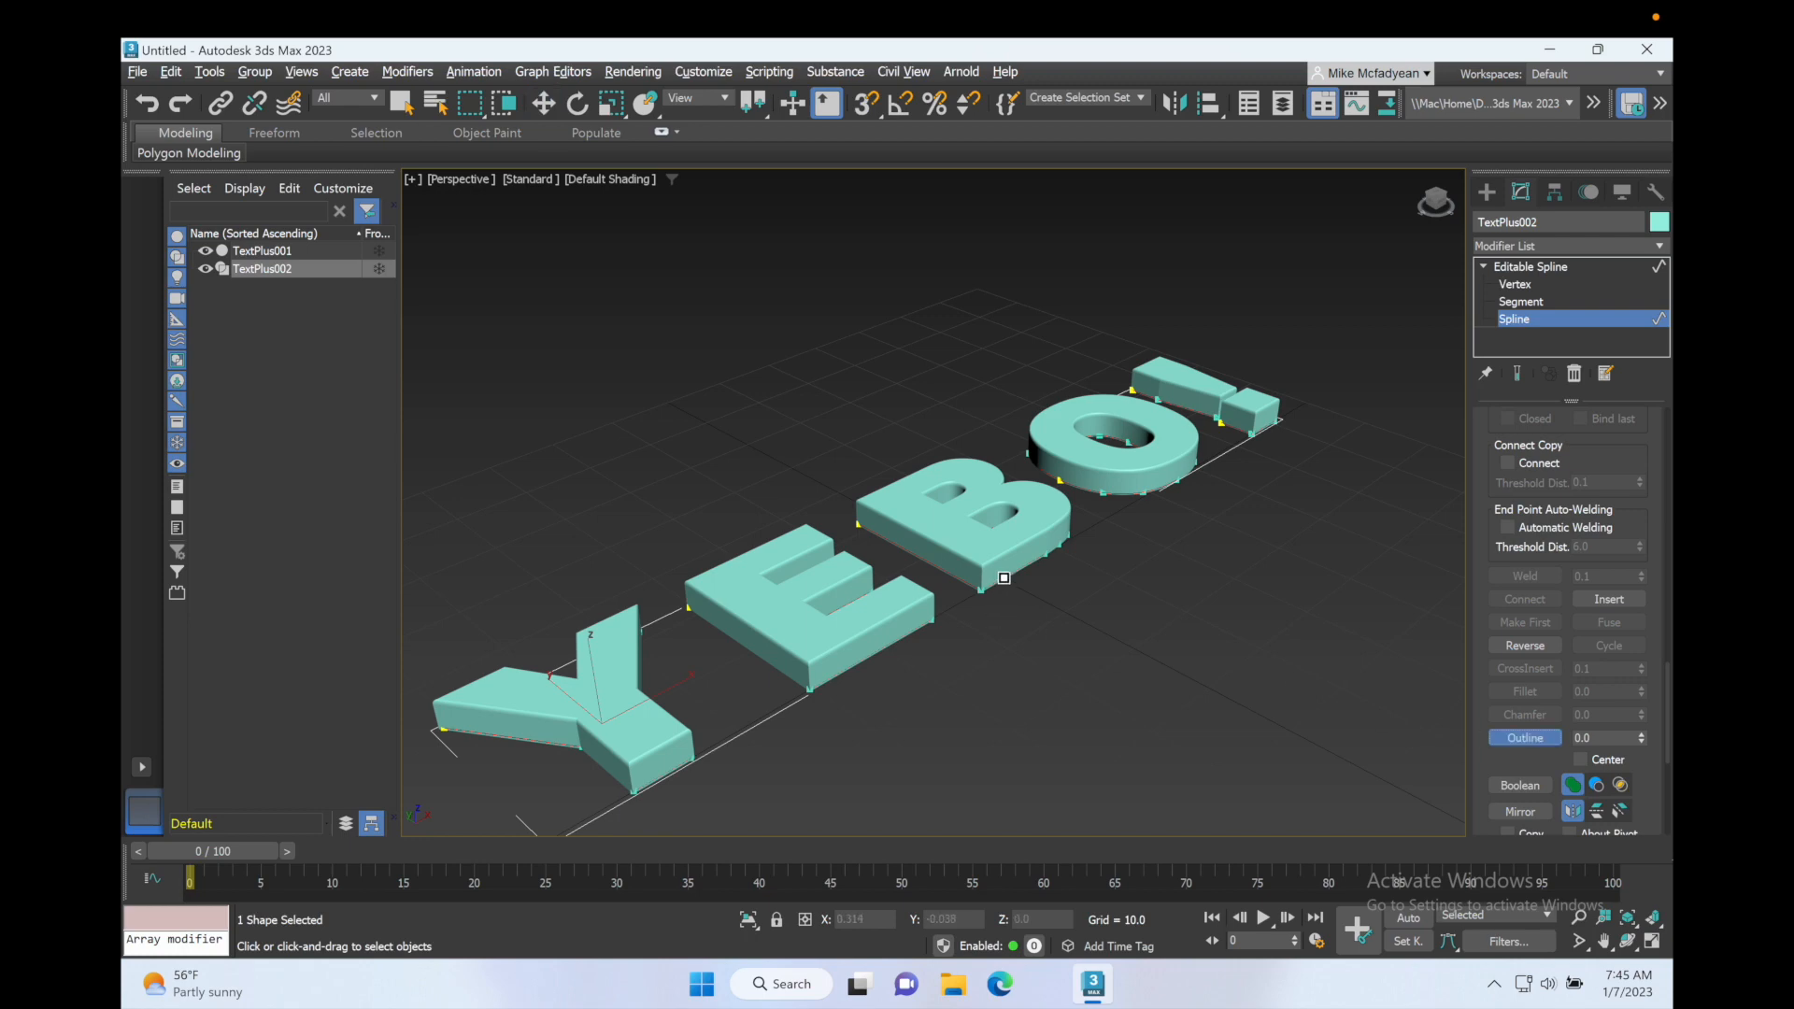
{"action": "left_click_drag", "start_coordinate": [1005, 577], "coordinate": [996, 570]}
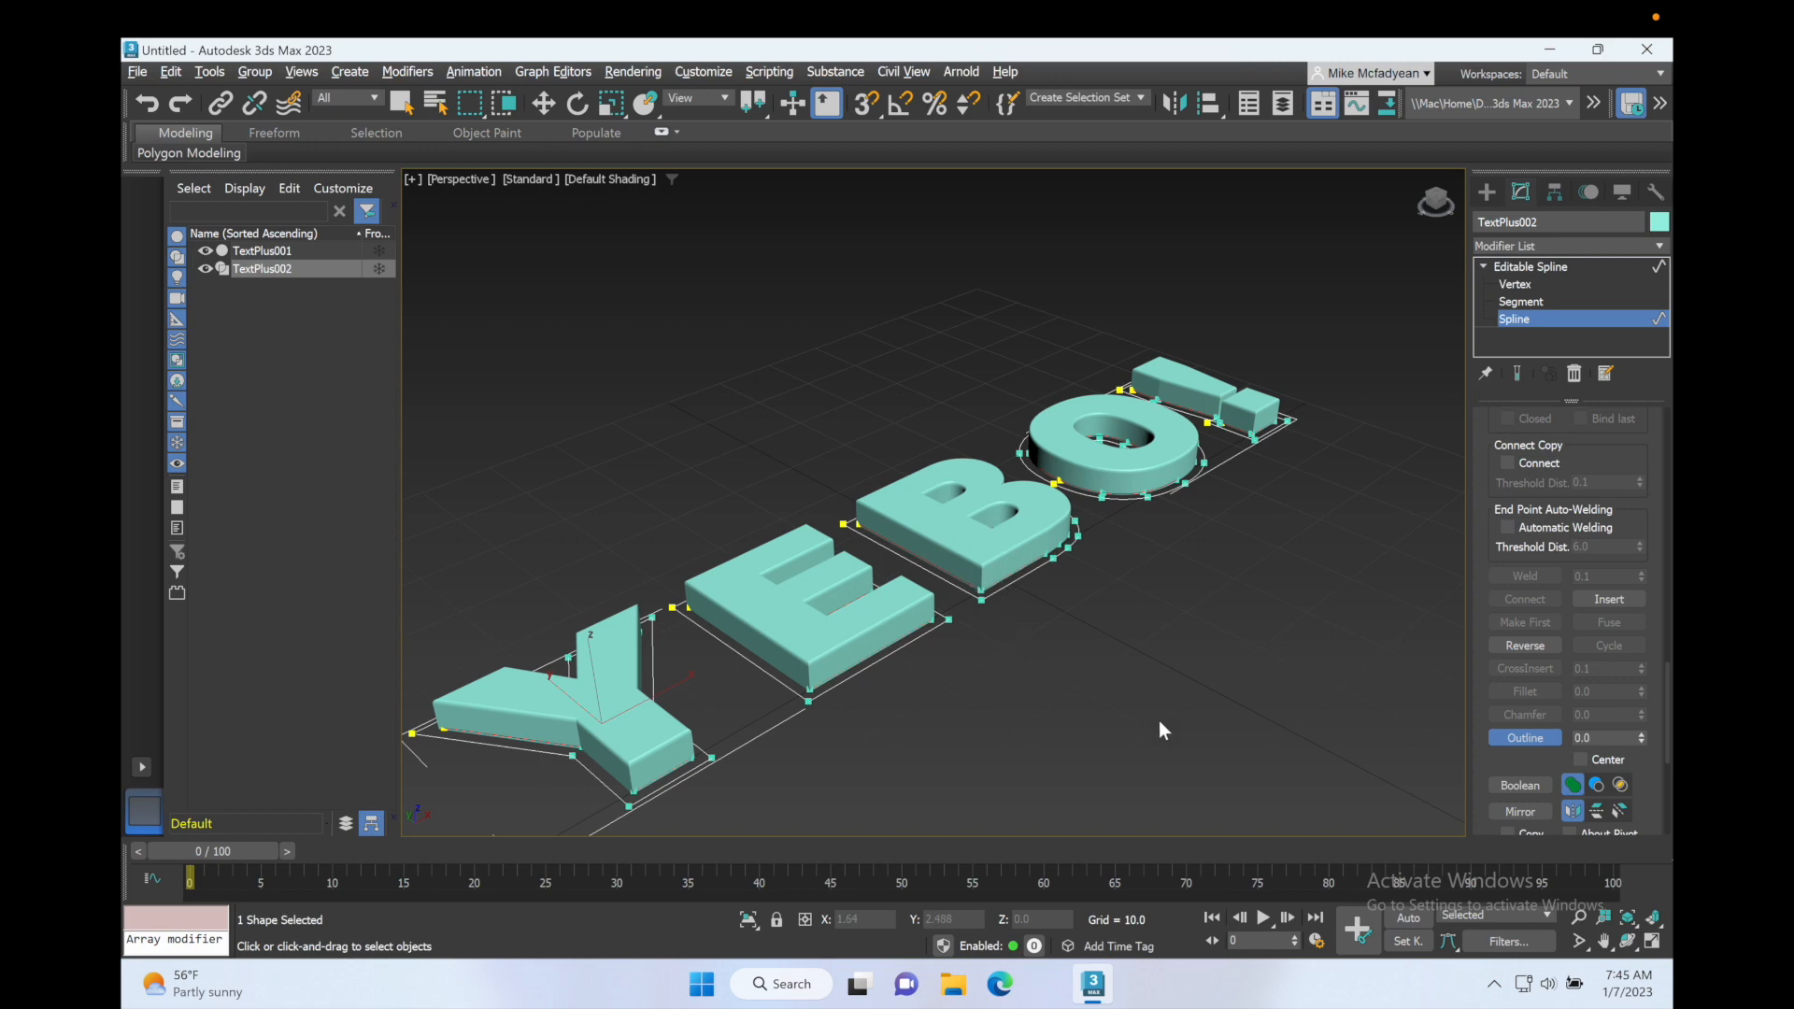
{"action": "key", "text": "w"}
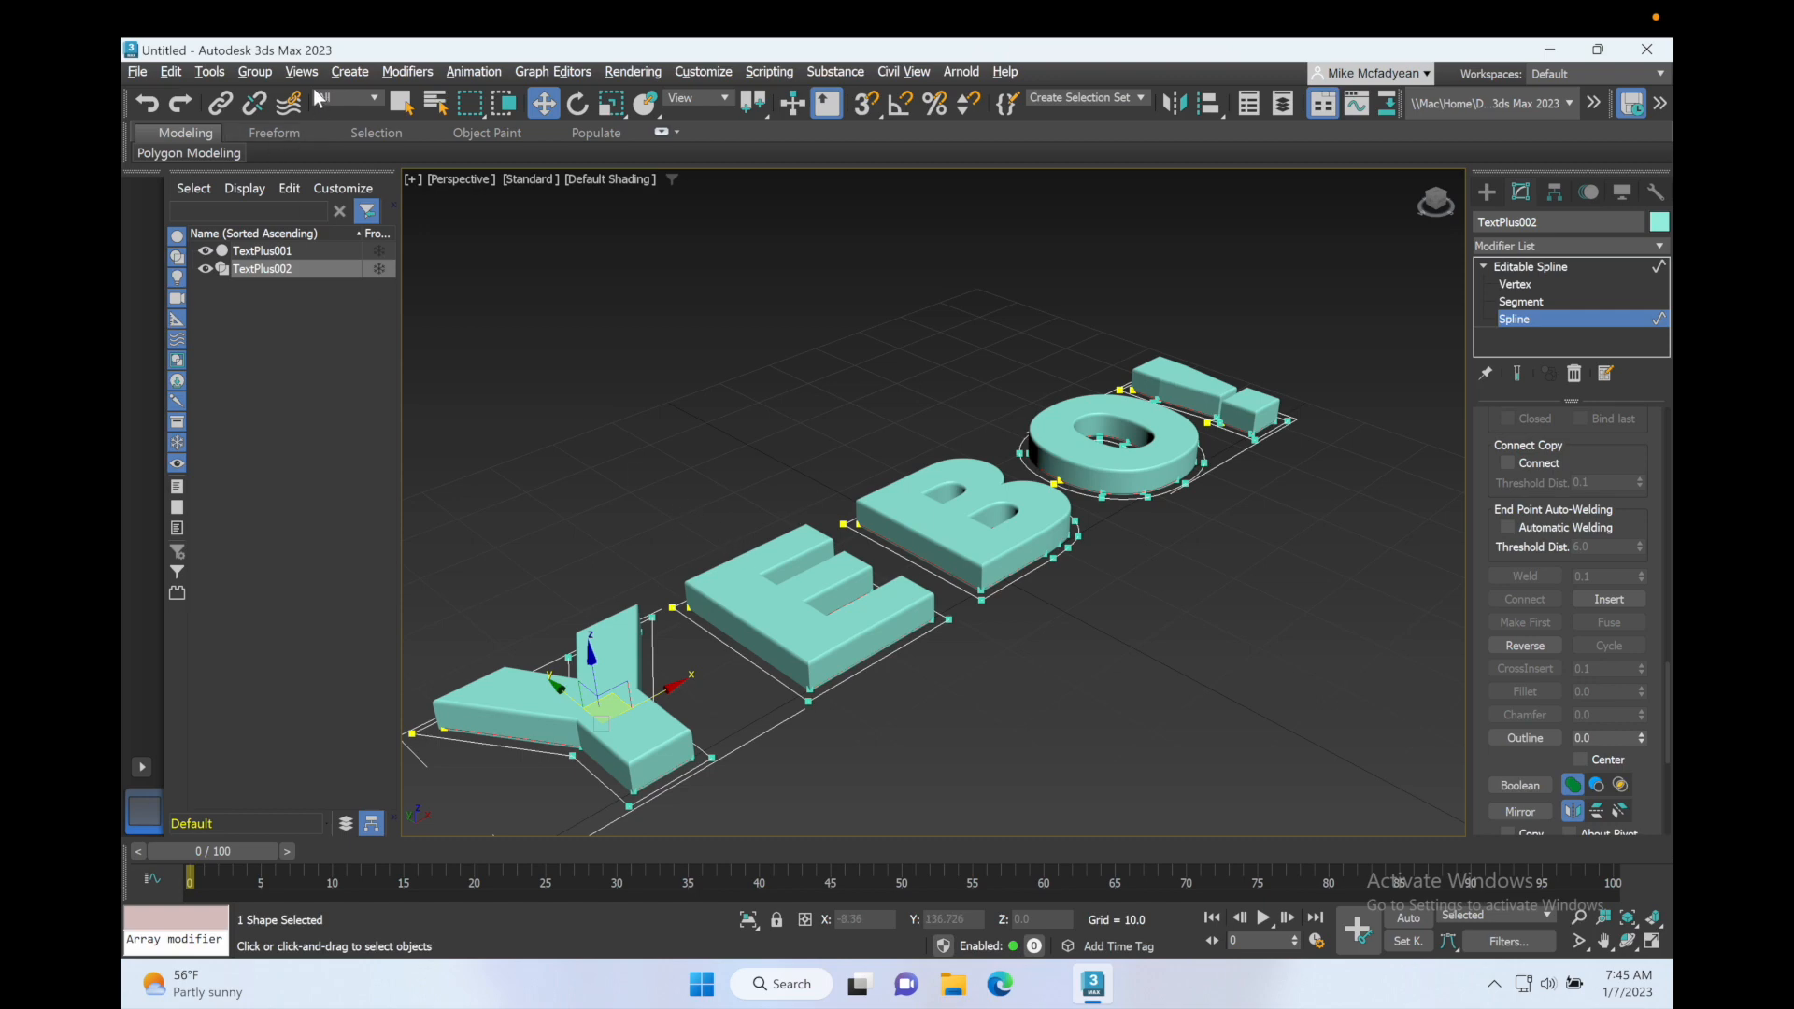
Step: Clone the outlined TextPlus002 spline in place as an independent copy named TextPlus003
{"action": "left_click", "coordinate": [170, 72]}
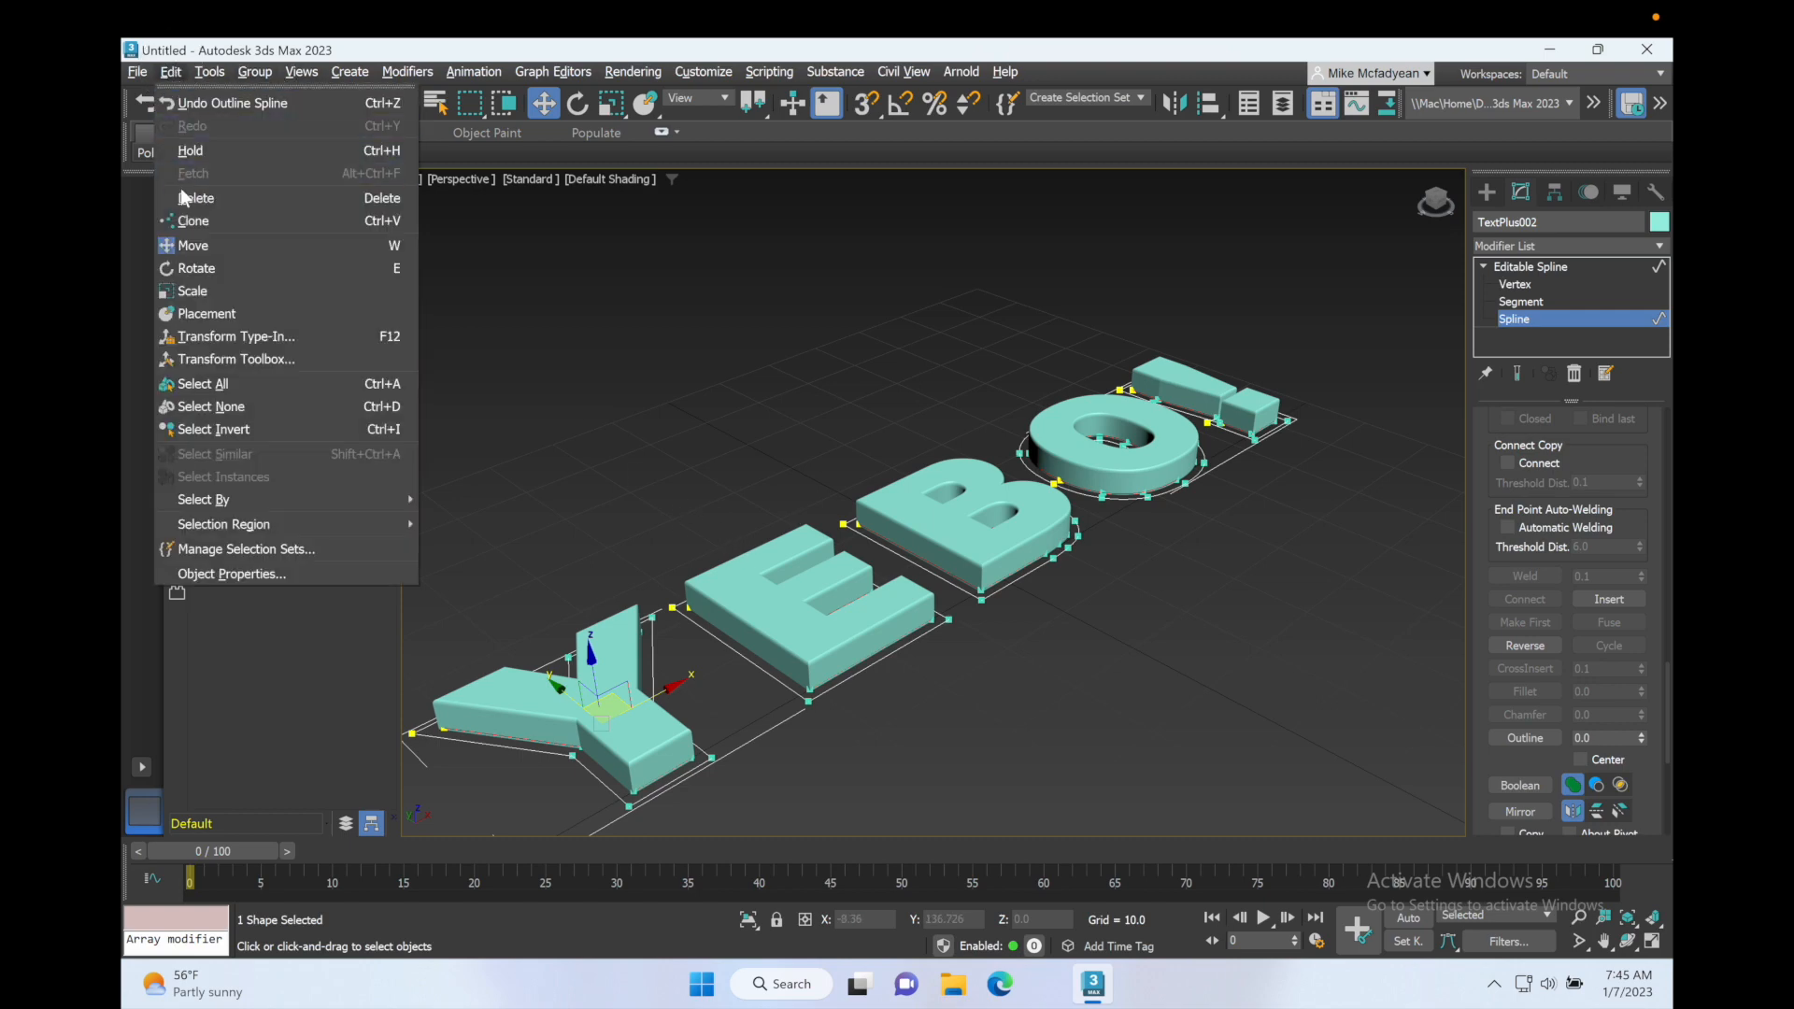
{"action": "left_click", "coordinate": [194, 221]}
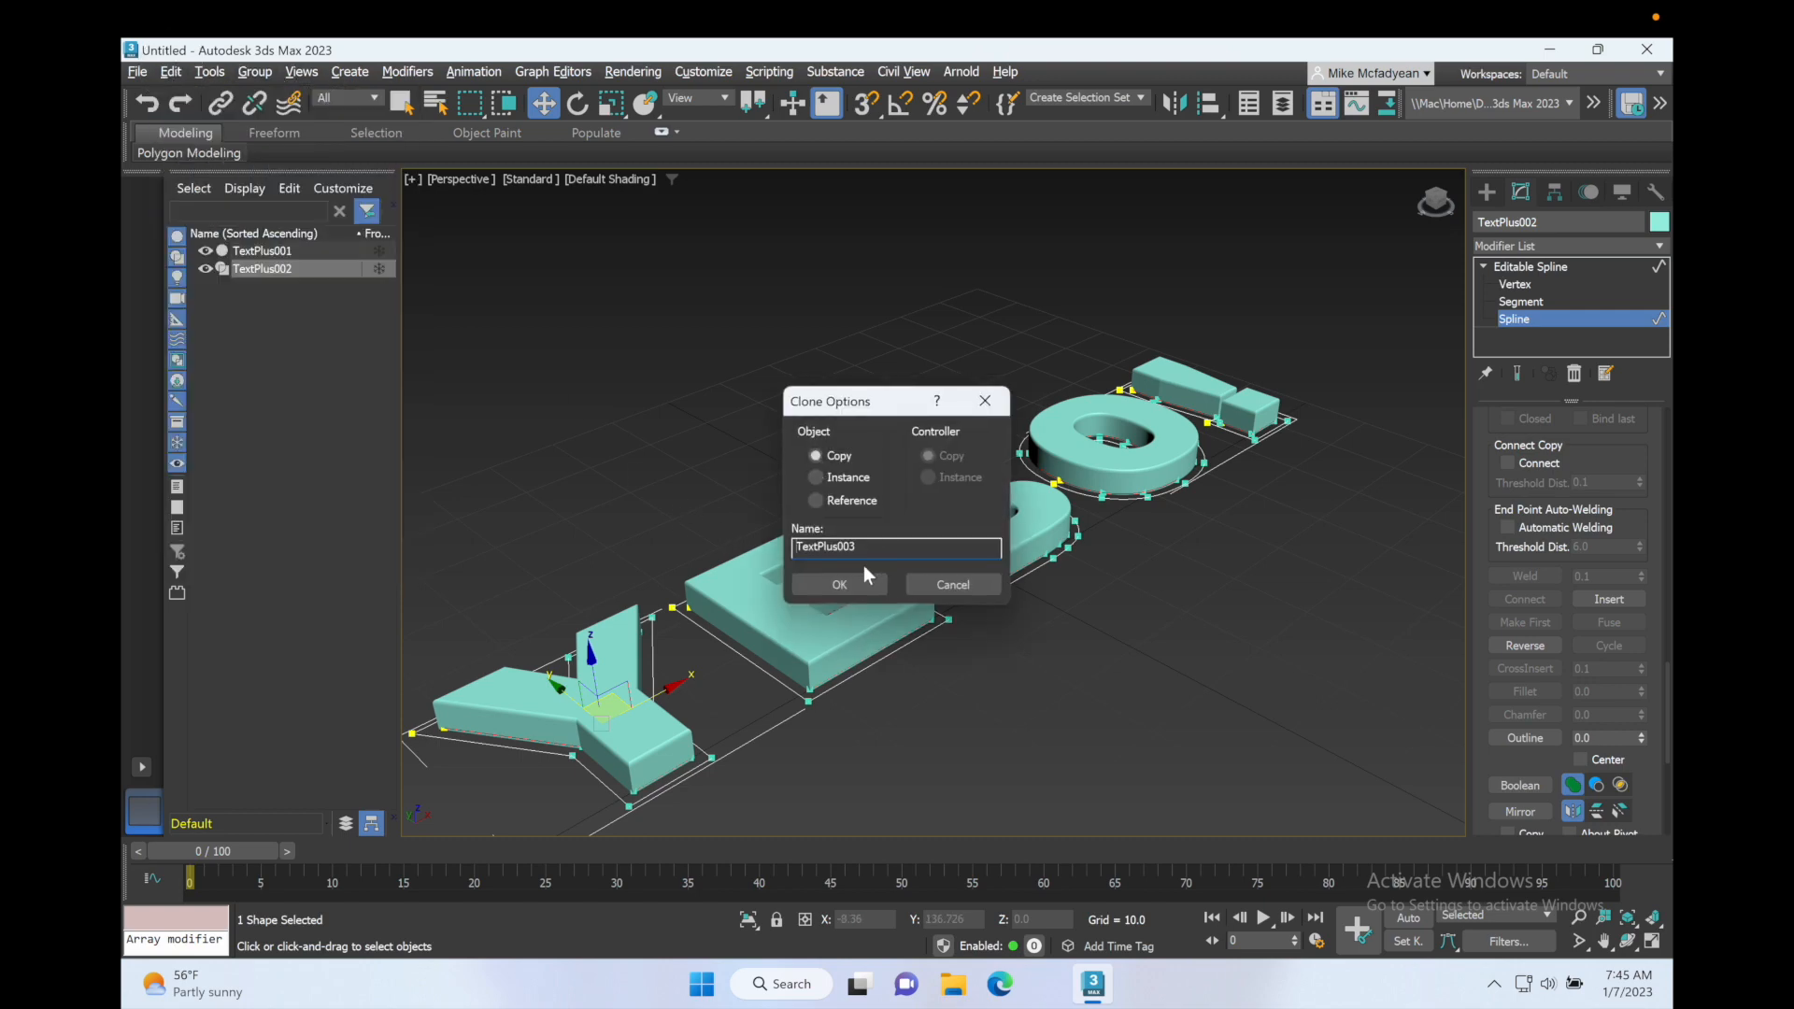
{"action": "left_click", "coordinate": [849, 579]}
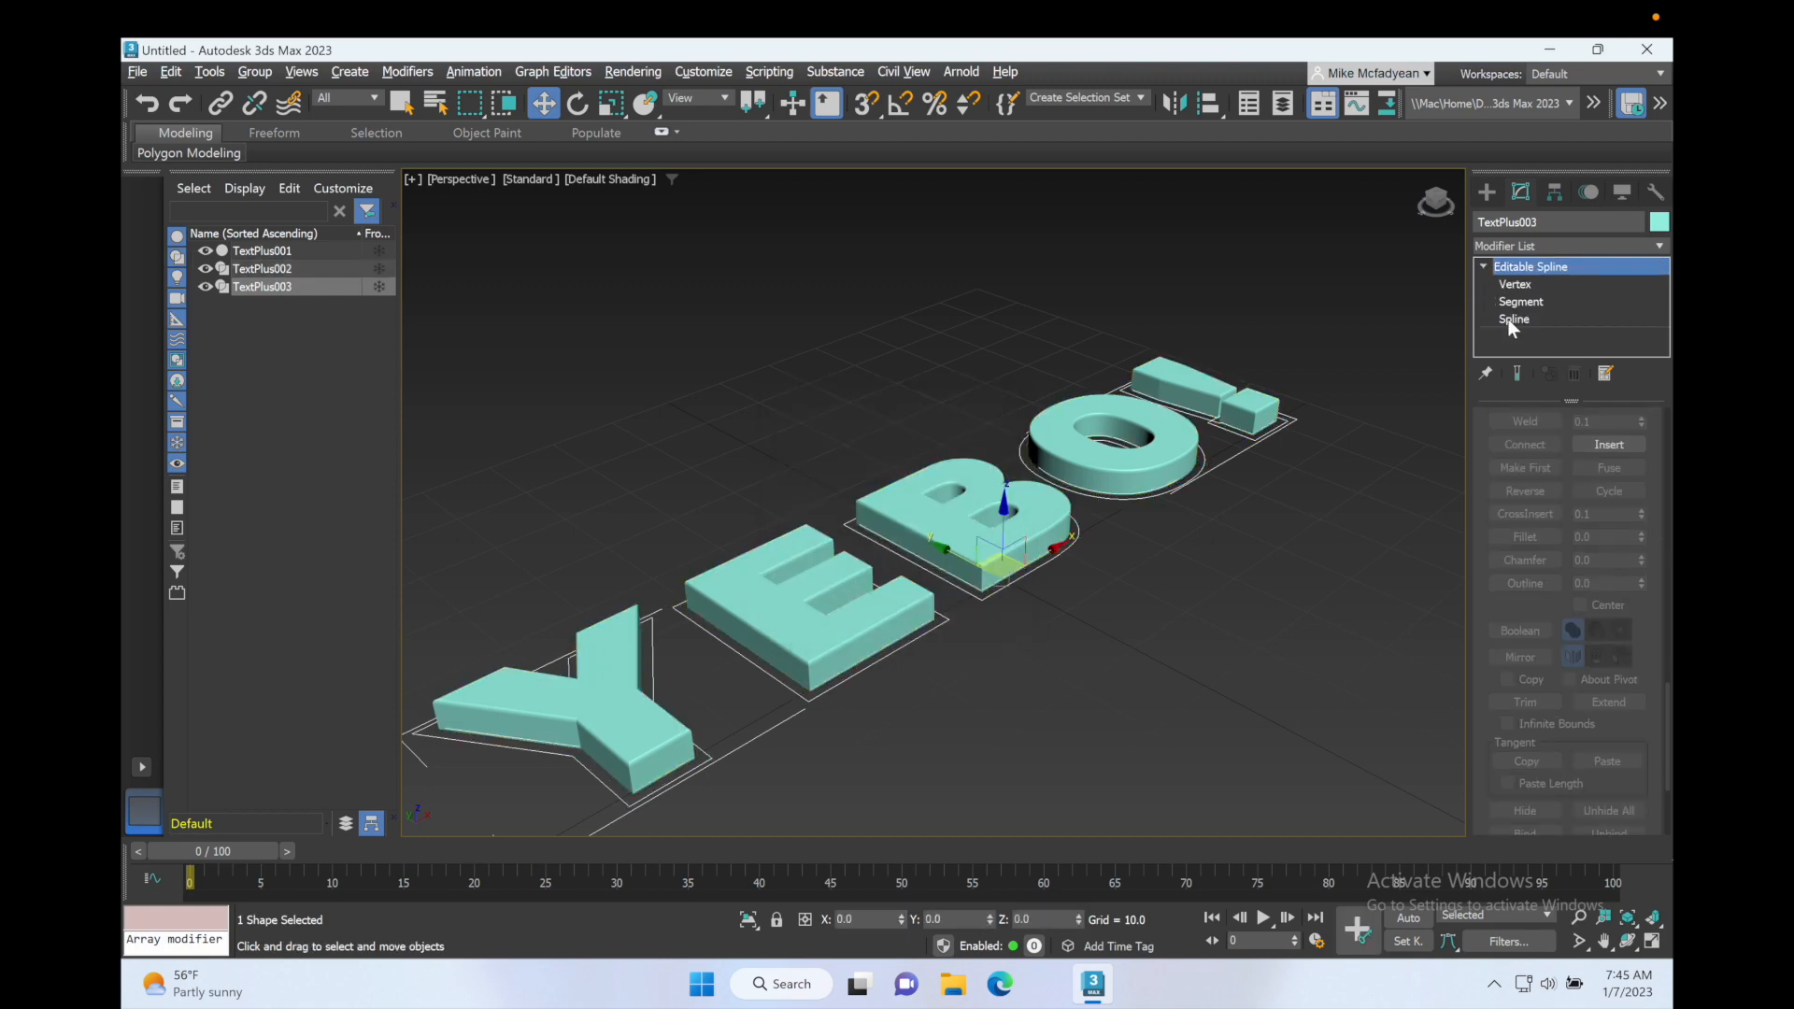
Step: Create another offset outline from the selected splines of TextPlus003, slightly beyond its existing outer outlines
{"action": "left_click", "coordinate": [1508, 318]}
{"action": "left_click_drag", "start_coordinate": [710, 695], "coordinate": [518, 809]}
{"action": "scroll", "coordinate": [1507, 610], "scroll_direction": "down", "scroll_amount": 10}
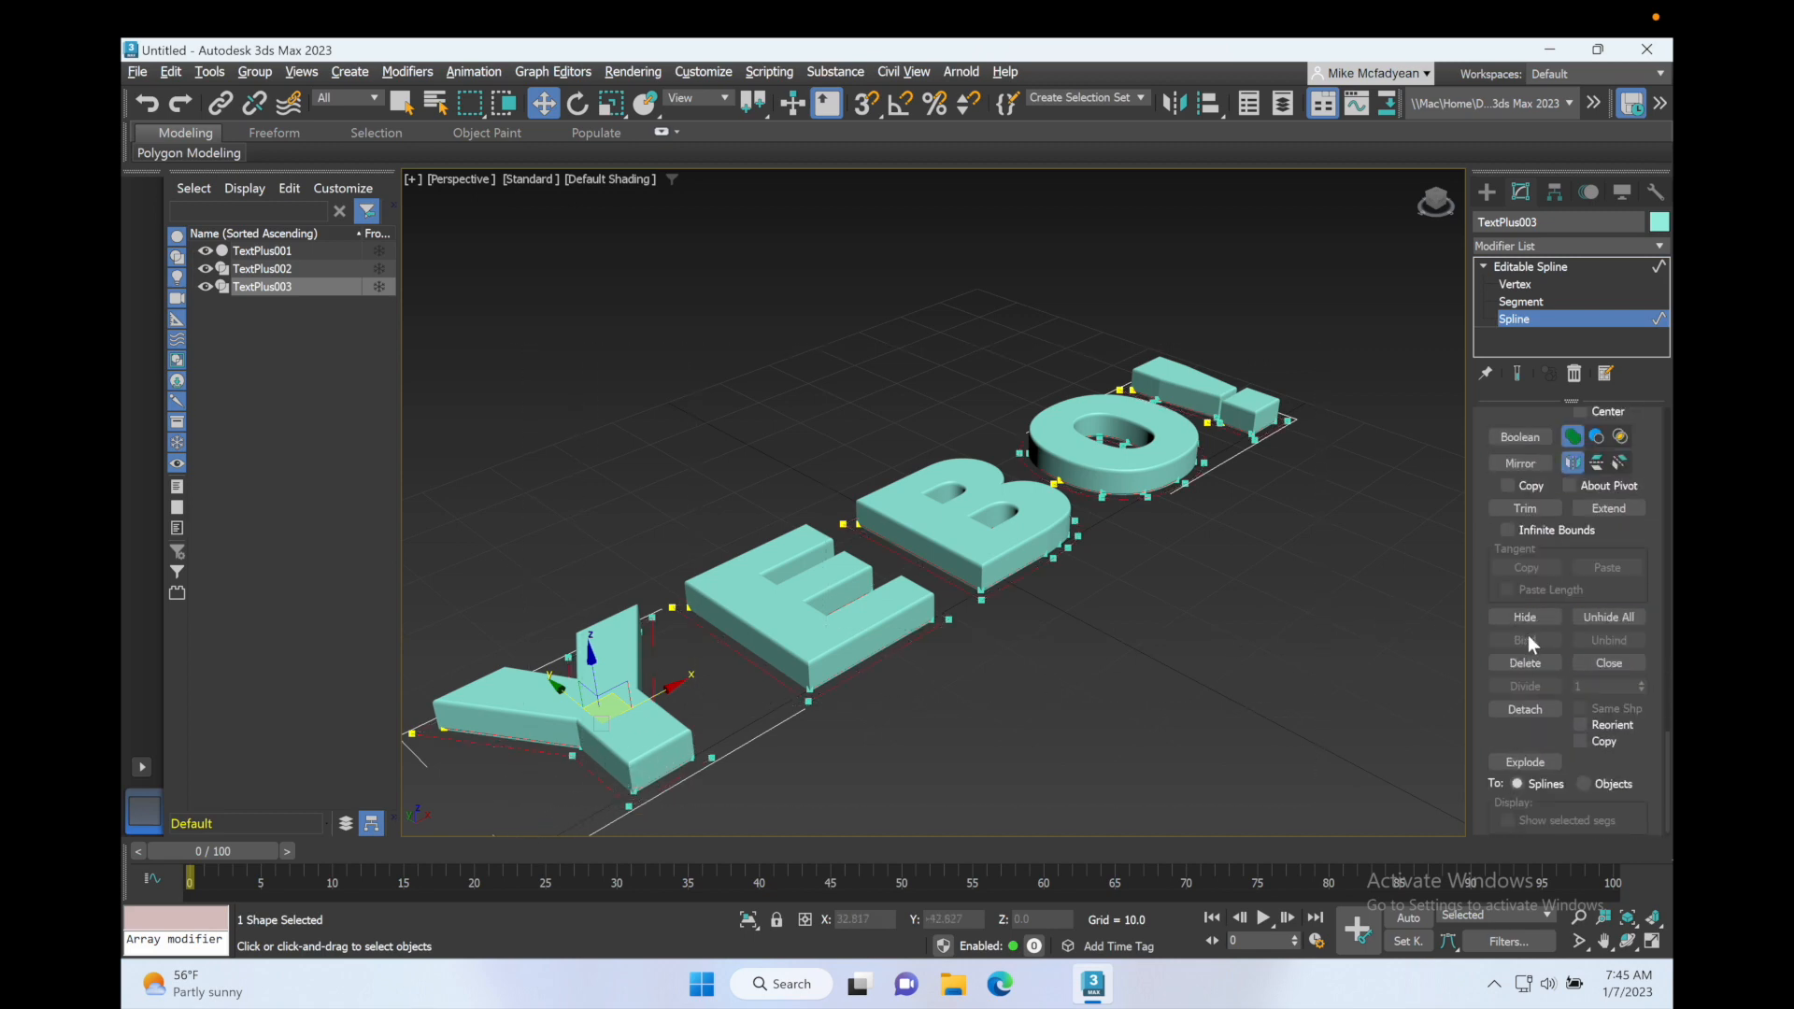
{"action": "scroll", "coordinate": [1528, 635], "scroll_direction": "up", "scroll_amount": 8}
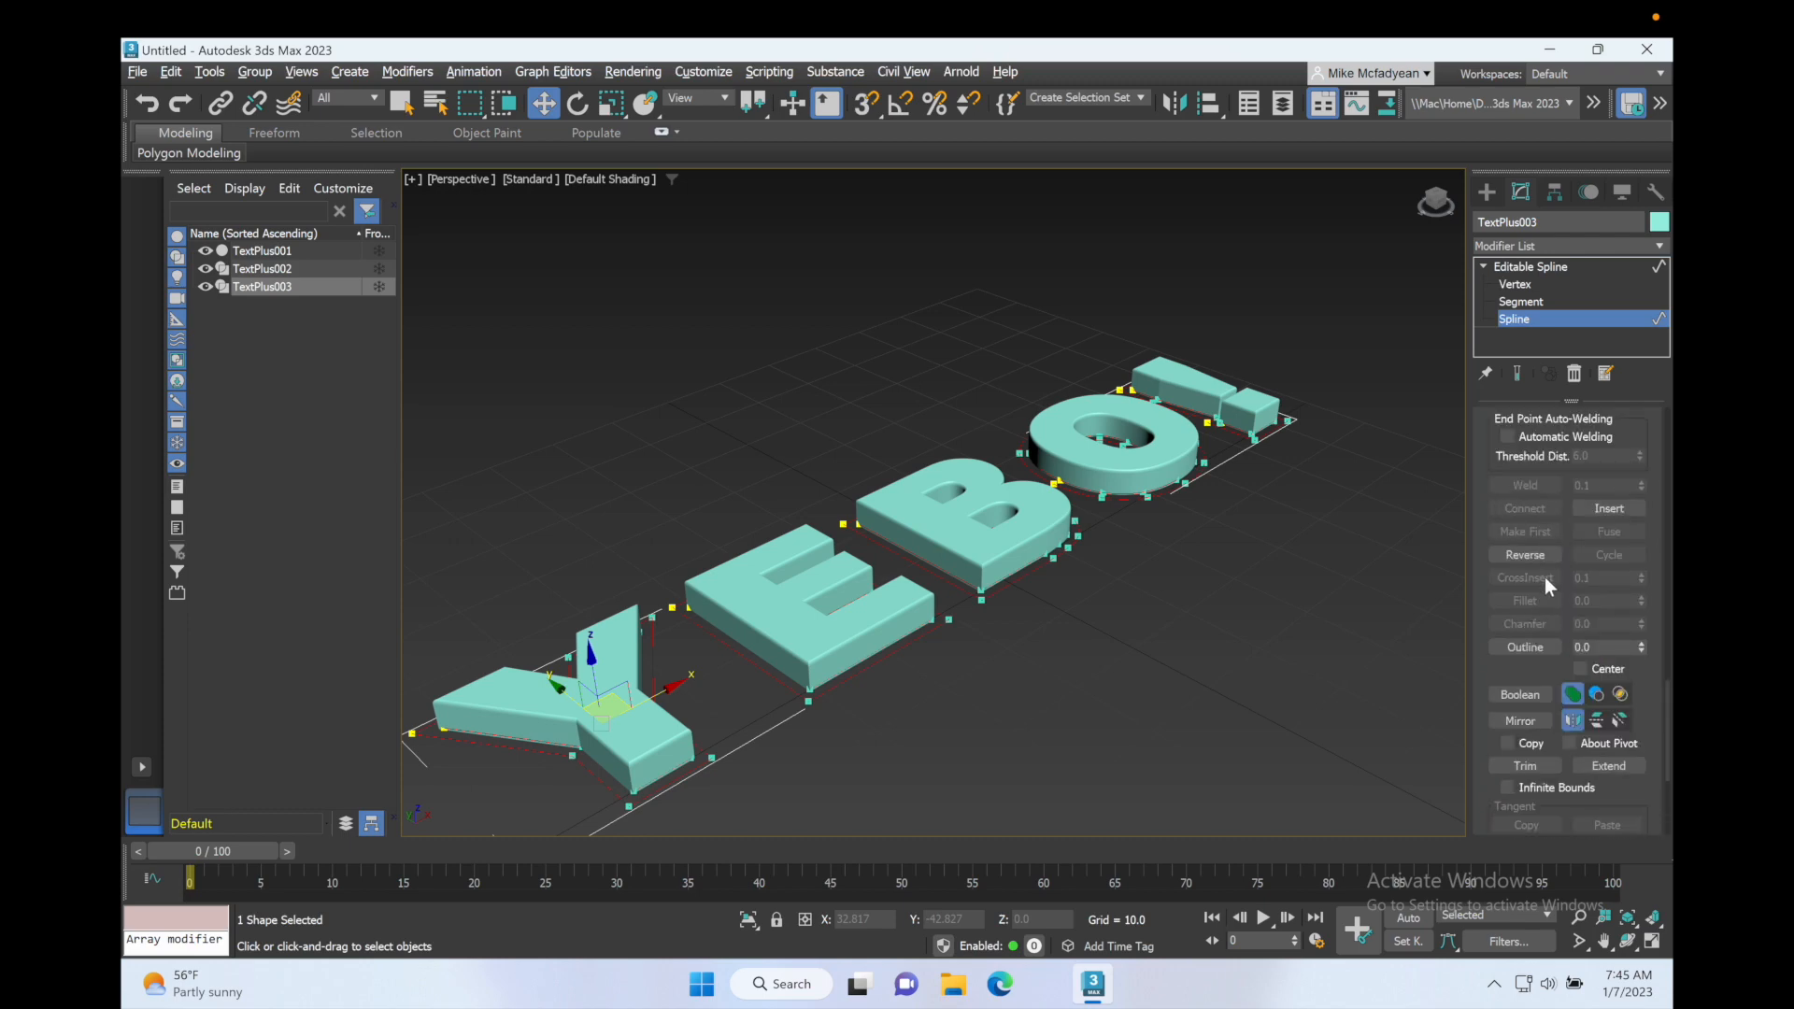
{"action": "left_click", "coordinate": [1526, 647]}
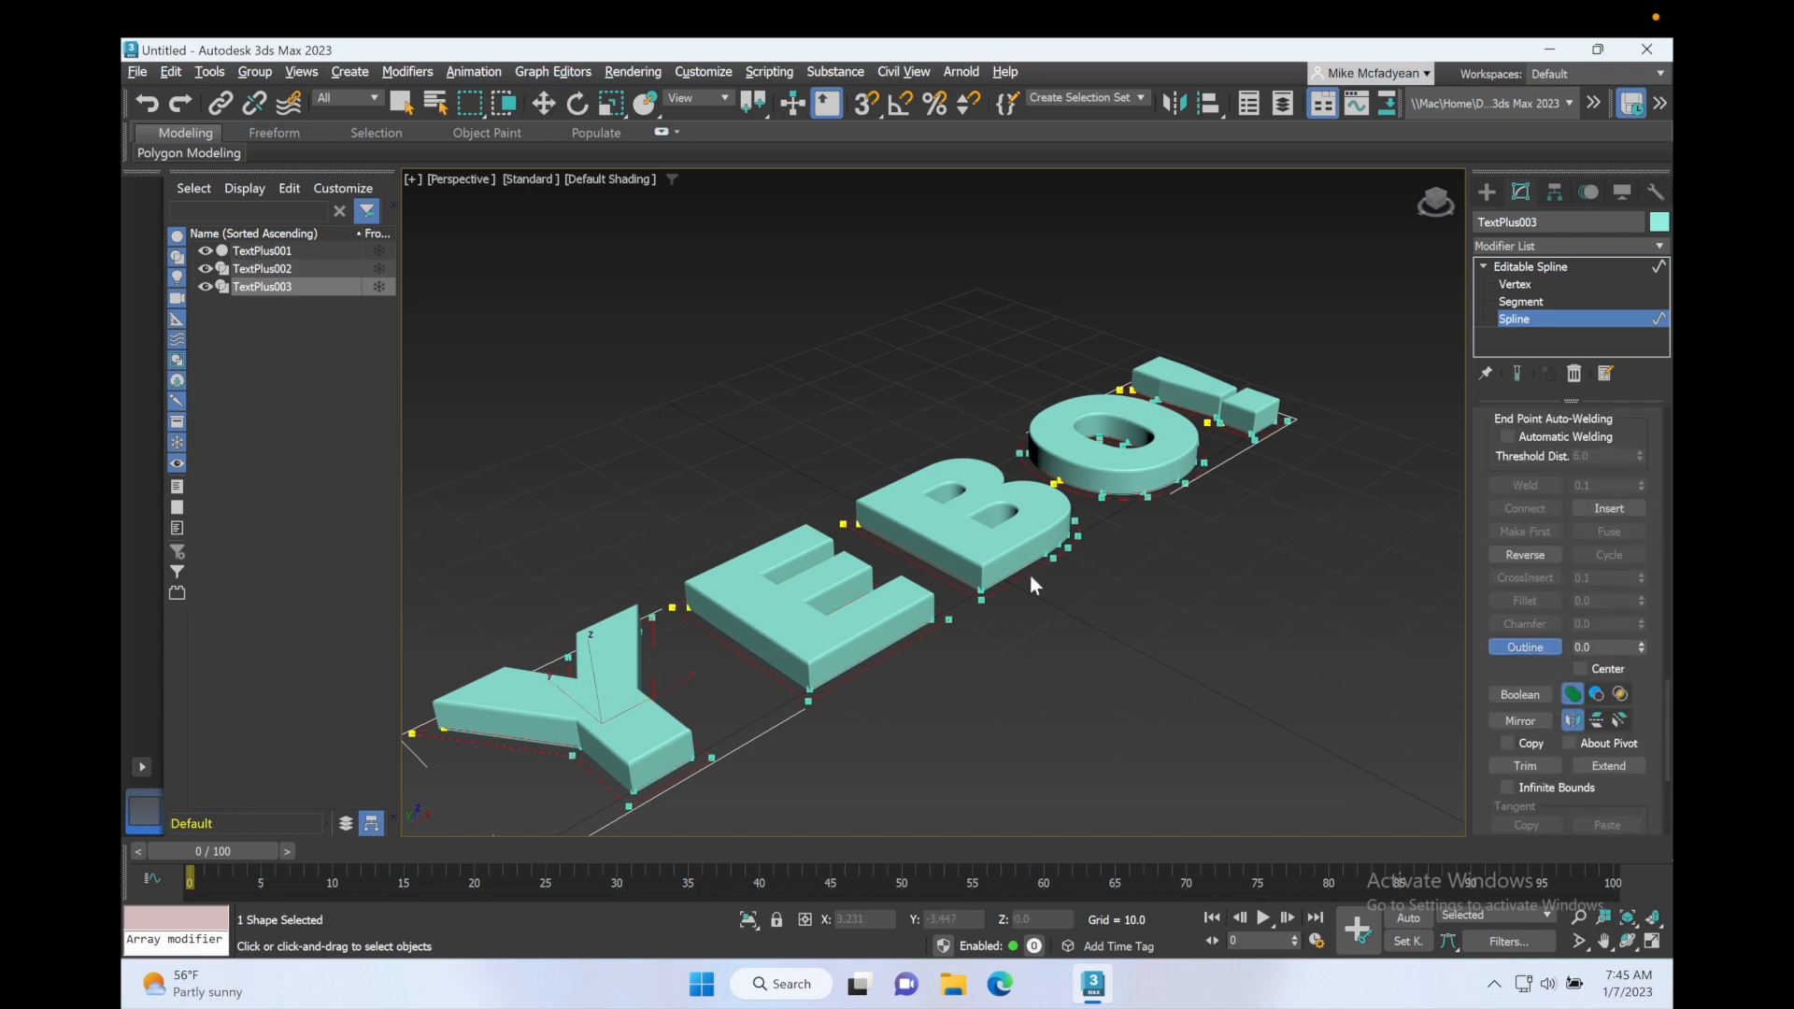
{"action": "left_click_drag", "start_coordinate": [1025, 580], "coordinate": [1027, 567]}
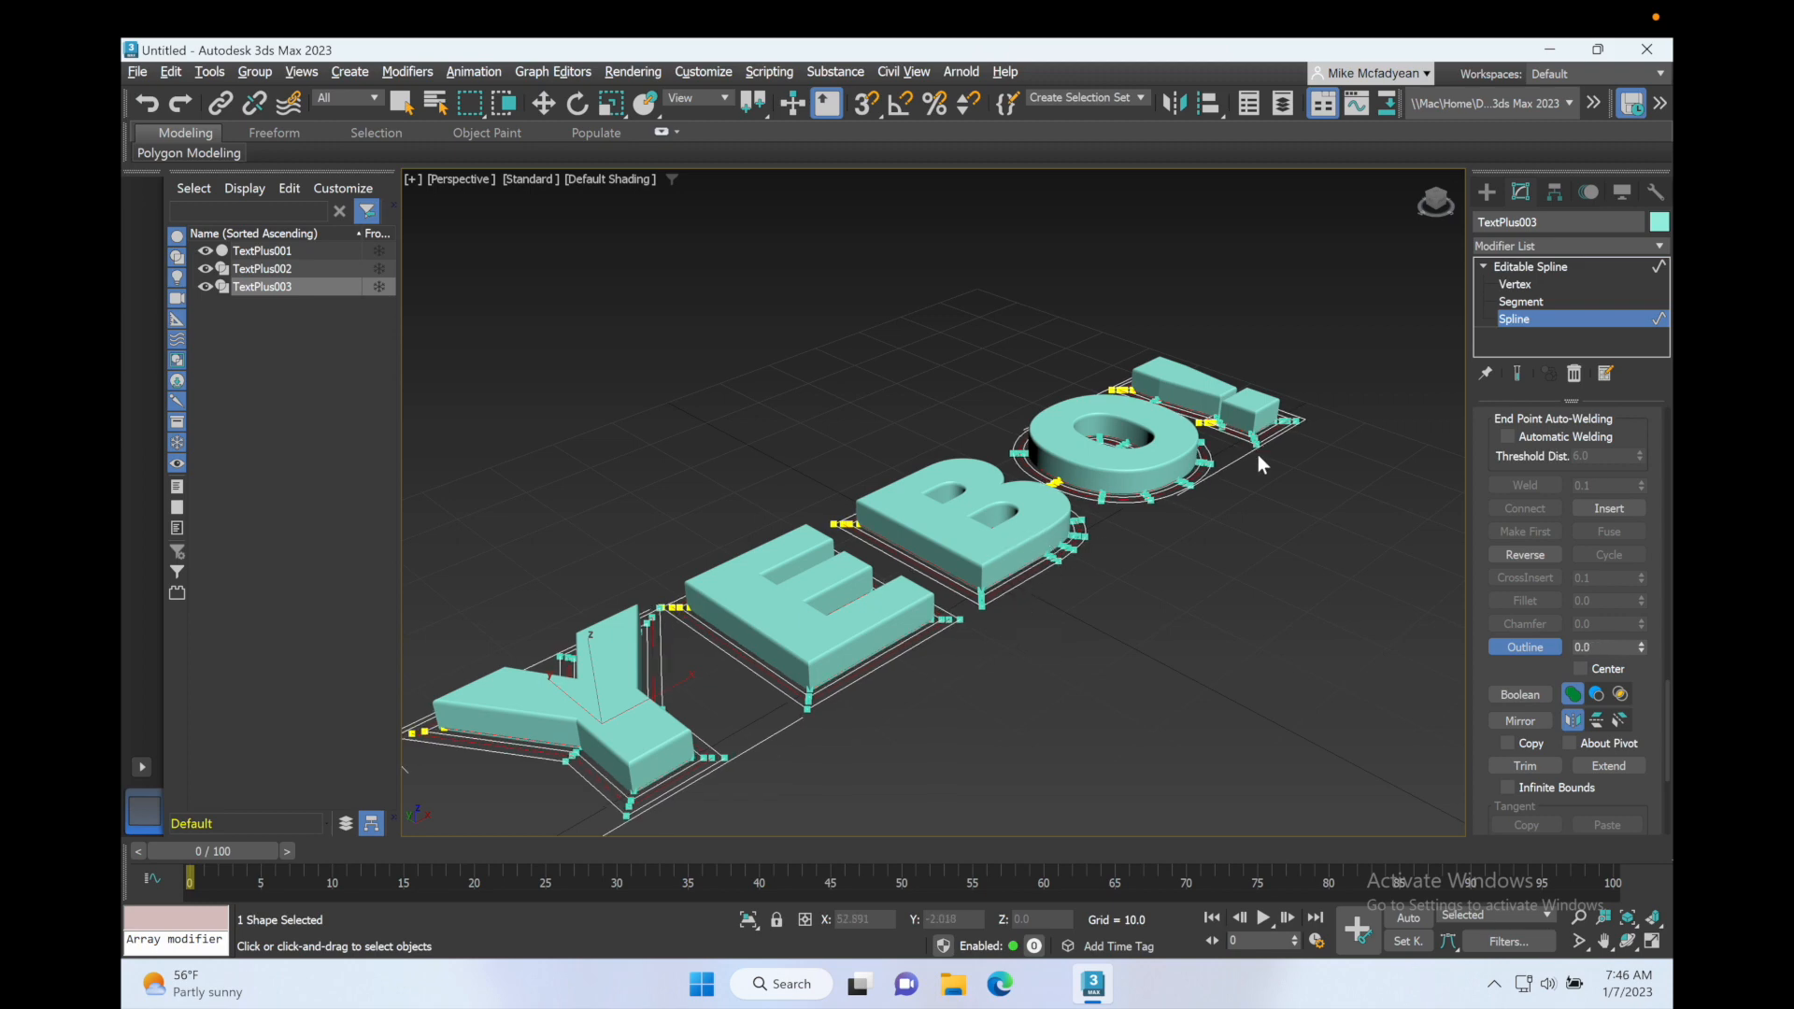
Step: Hide TextPlus001 and TextPlus003, then delete the original inner letter splines from TextPlus002, keeping its offset outlines
{"action": "left_click", "coordinate": [206, 251]}
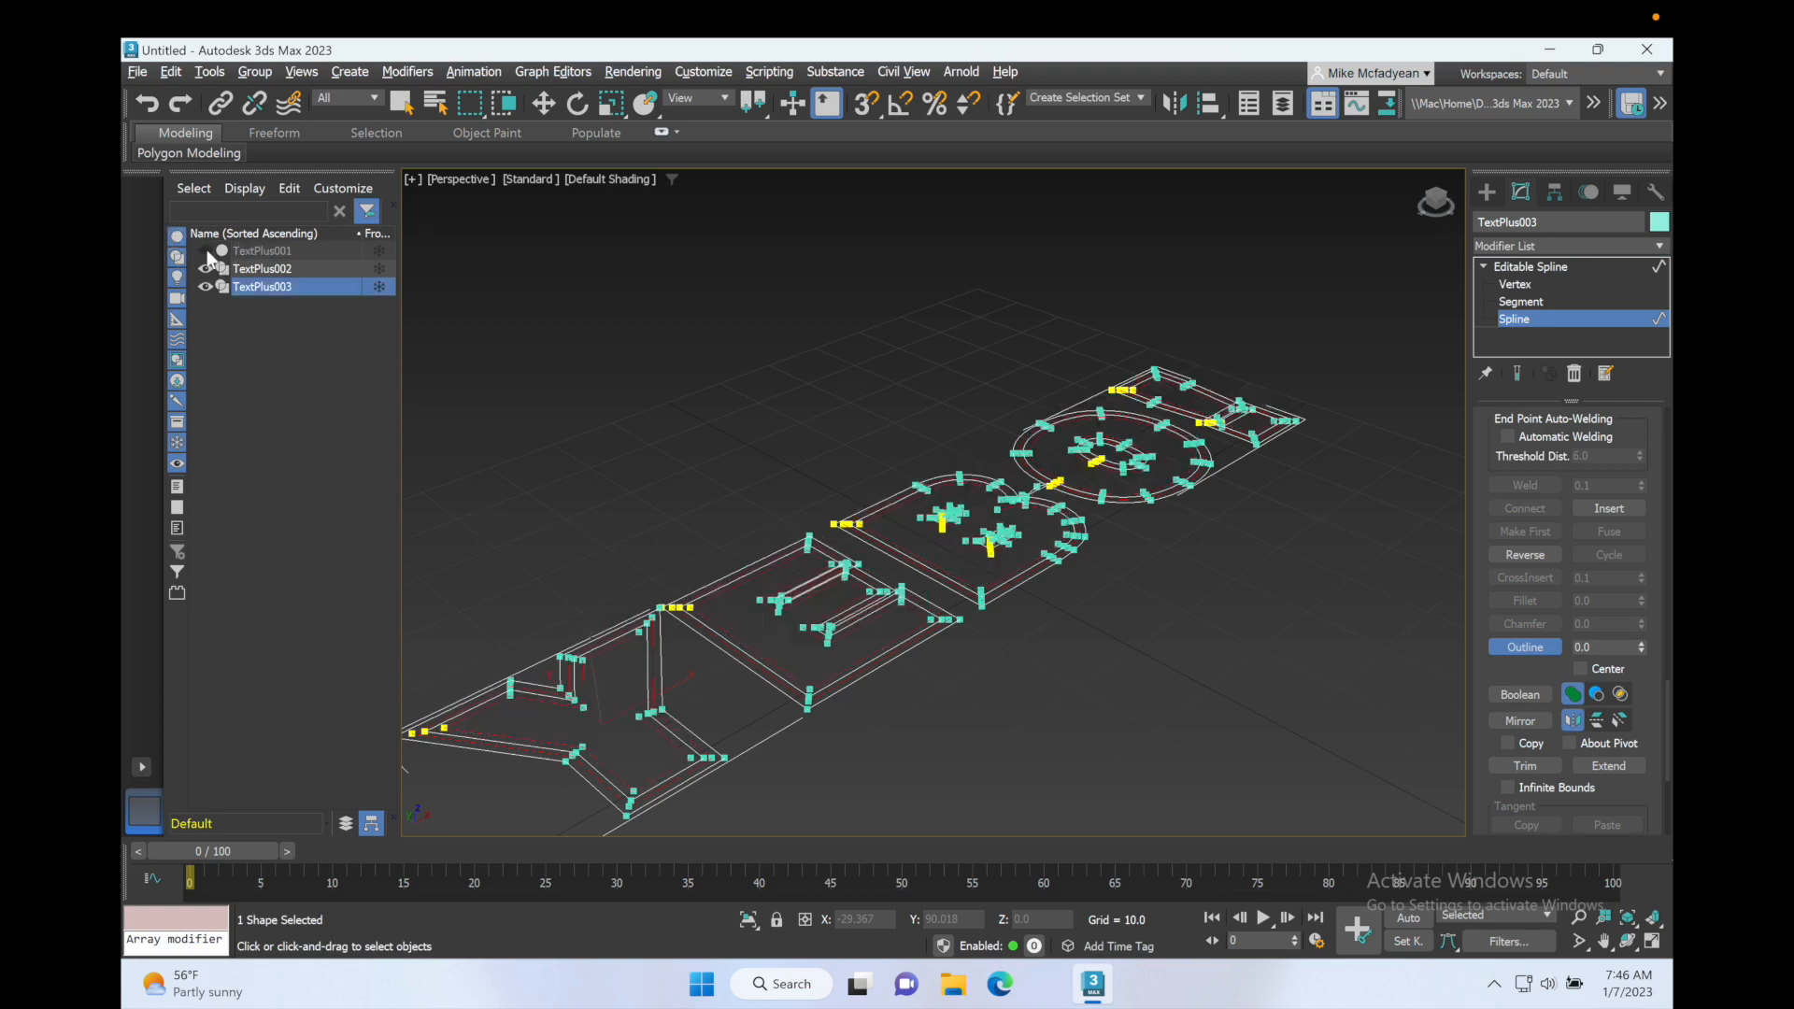
{"action": "left_click", "coordinate": [206, 286]}
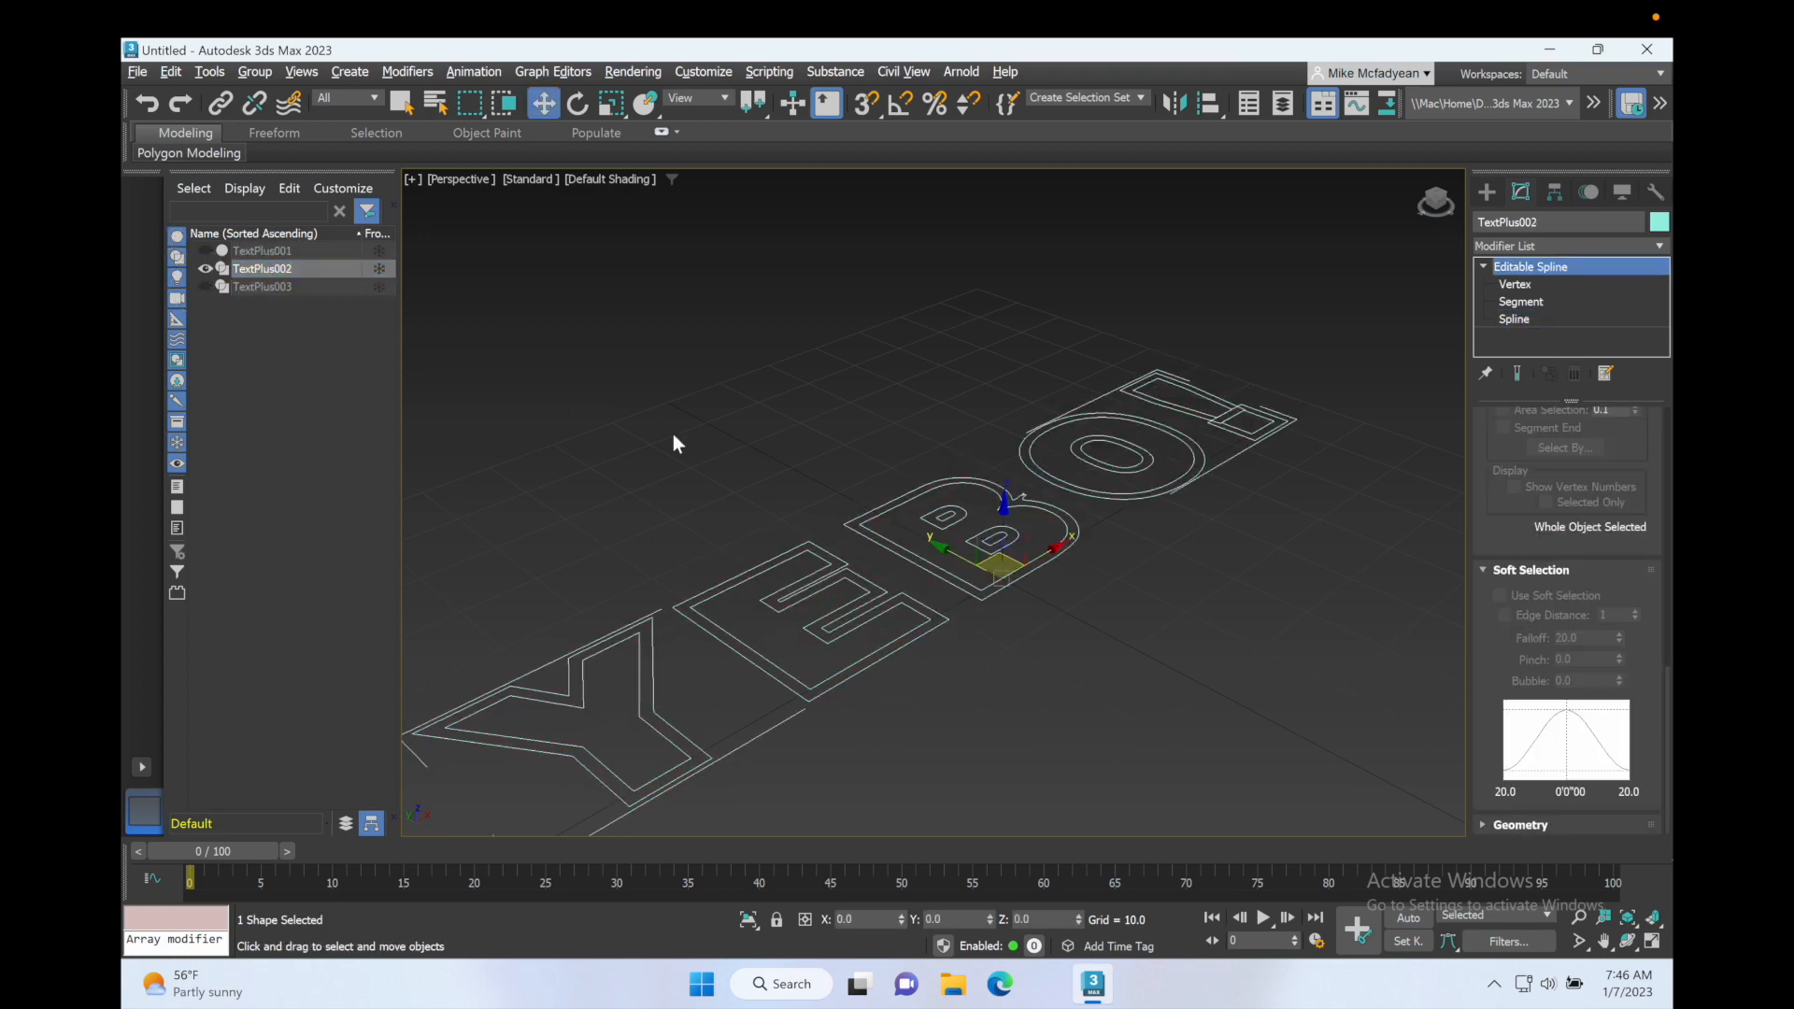
{"action": "left_click", "coordinate": [1510, 319]}
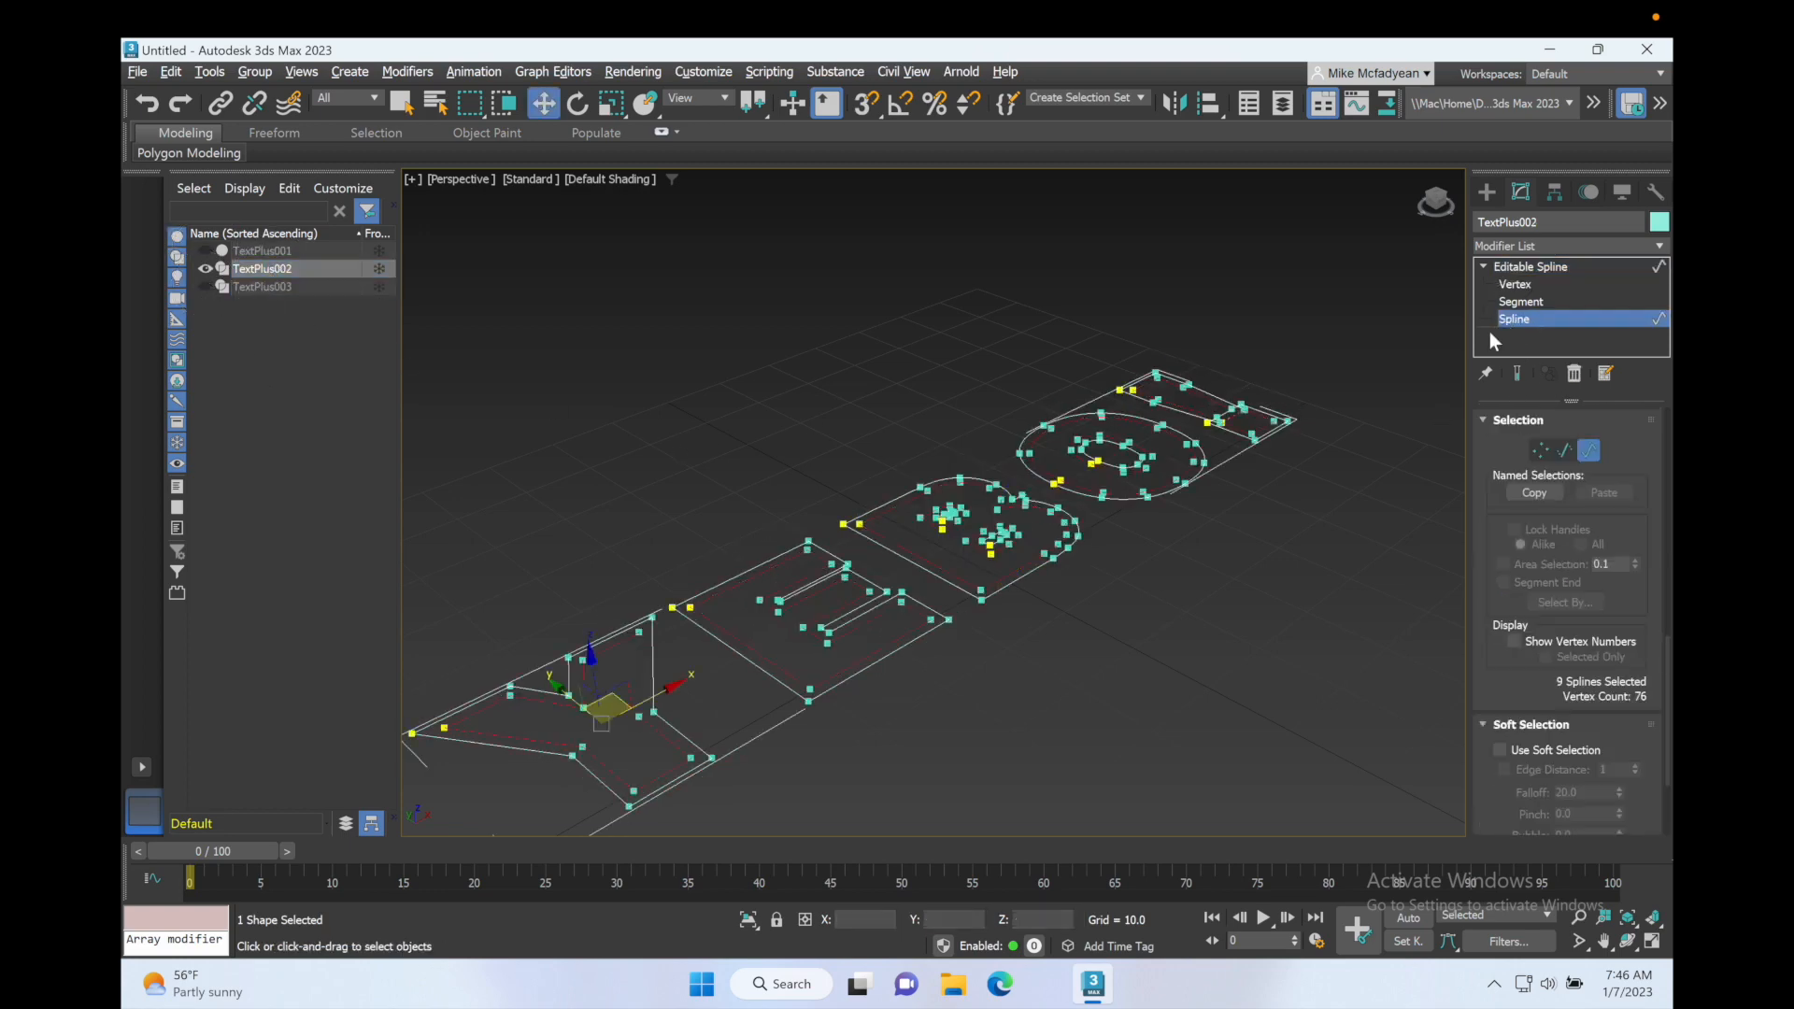
{"action": "left_click", "coordinate": [1396, 367]}
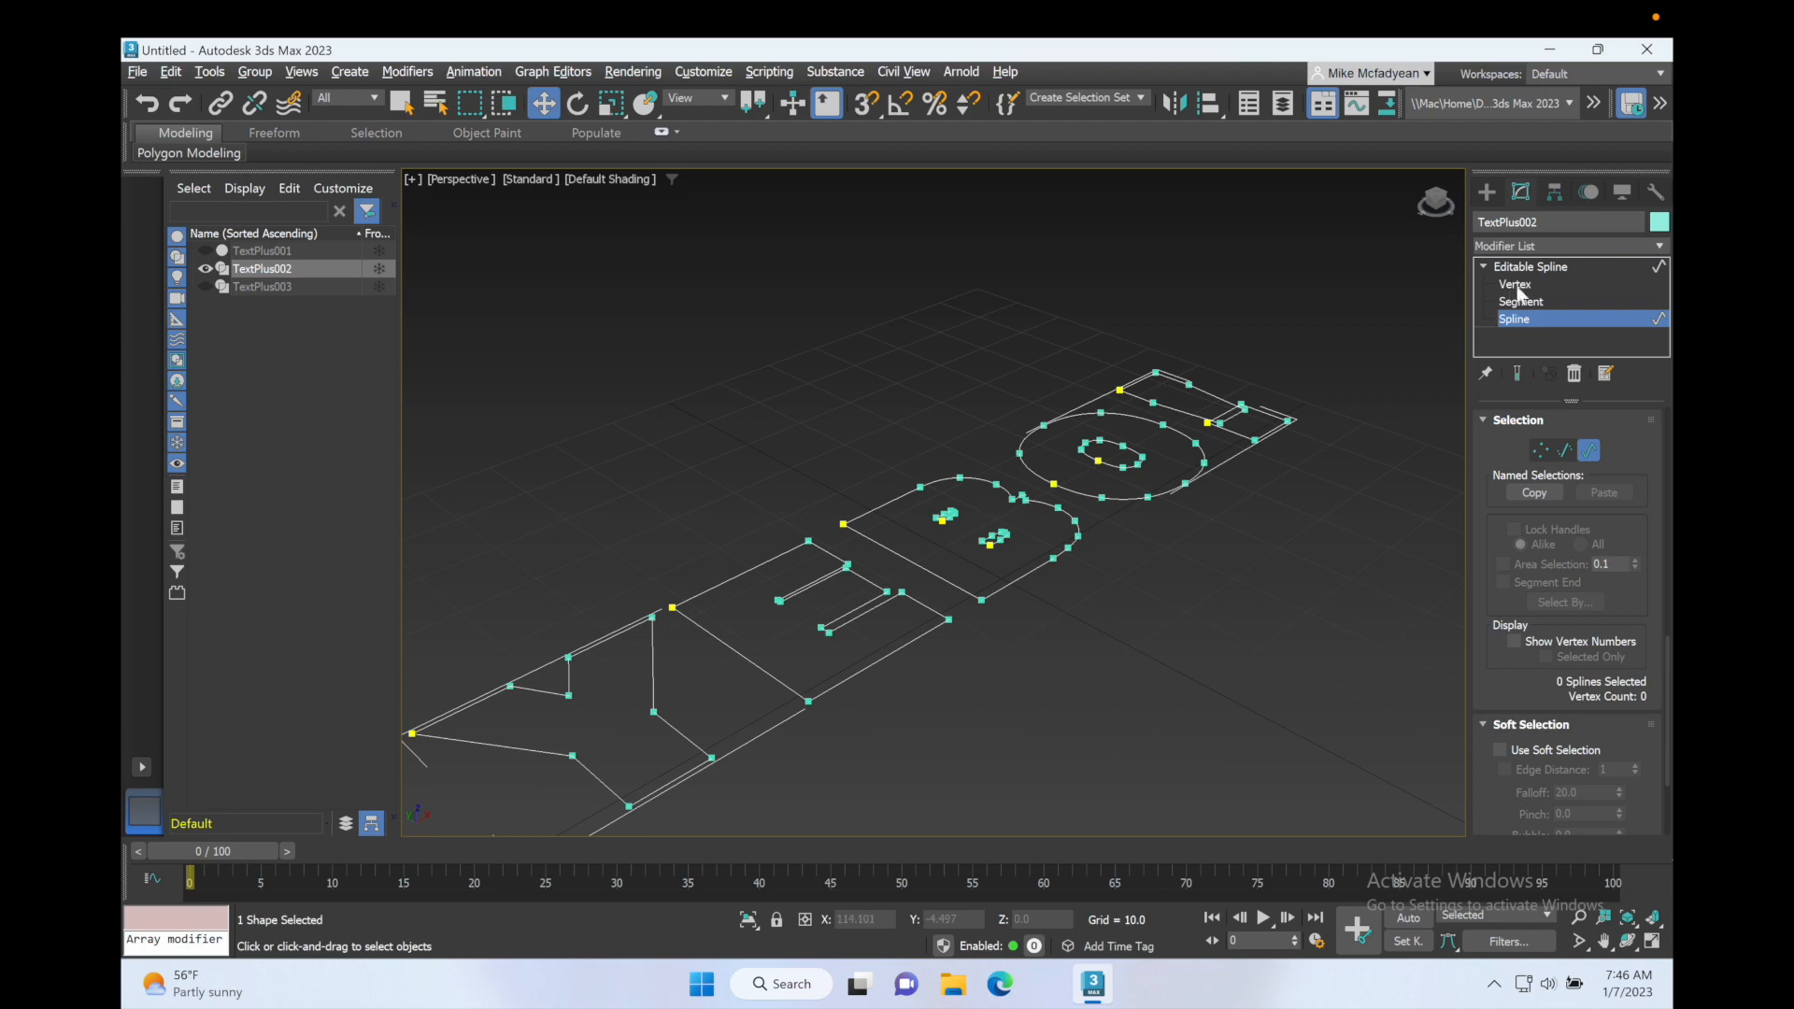
Step: Leave spline editing on TextPlus002, hide that object and show TextPlus003 instead
{"action": "left_click", "coordinate": [1484, 267]}
{"action": "left_click", "coordinate": [1485, 269]}
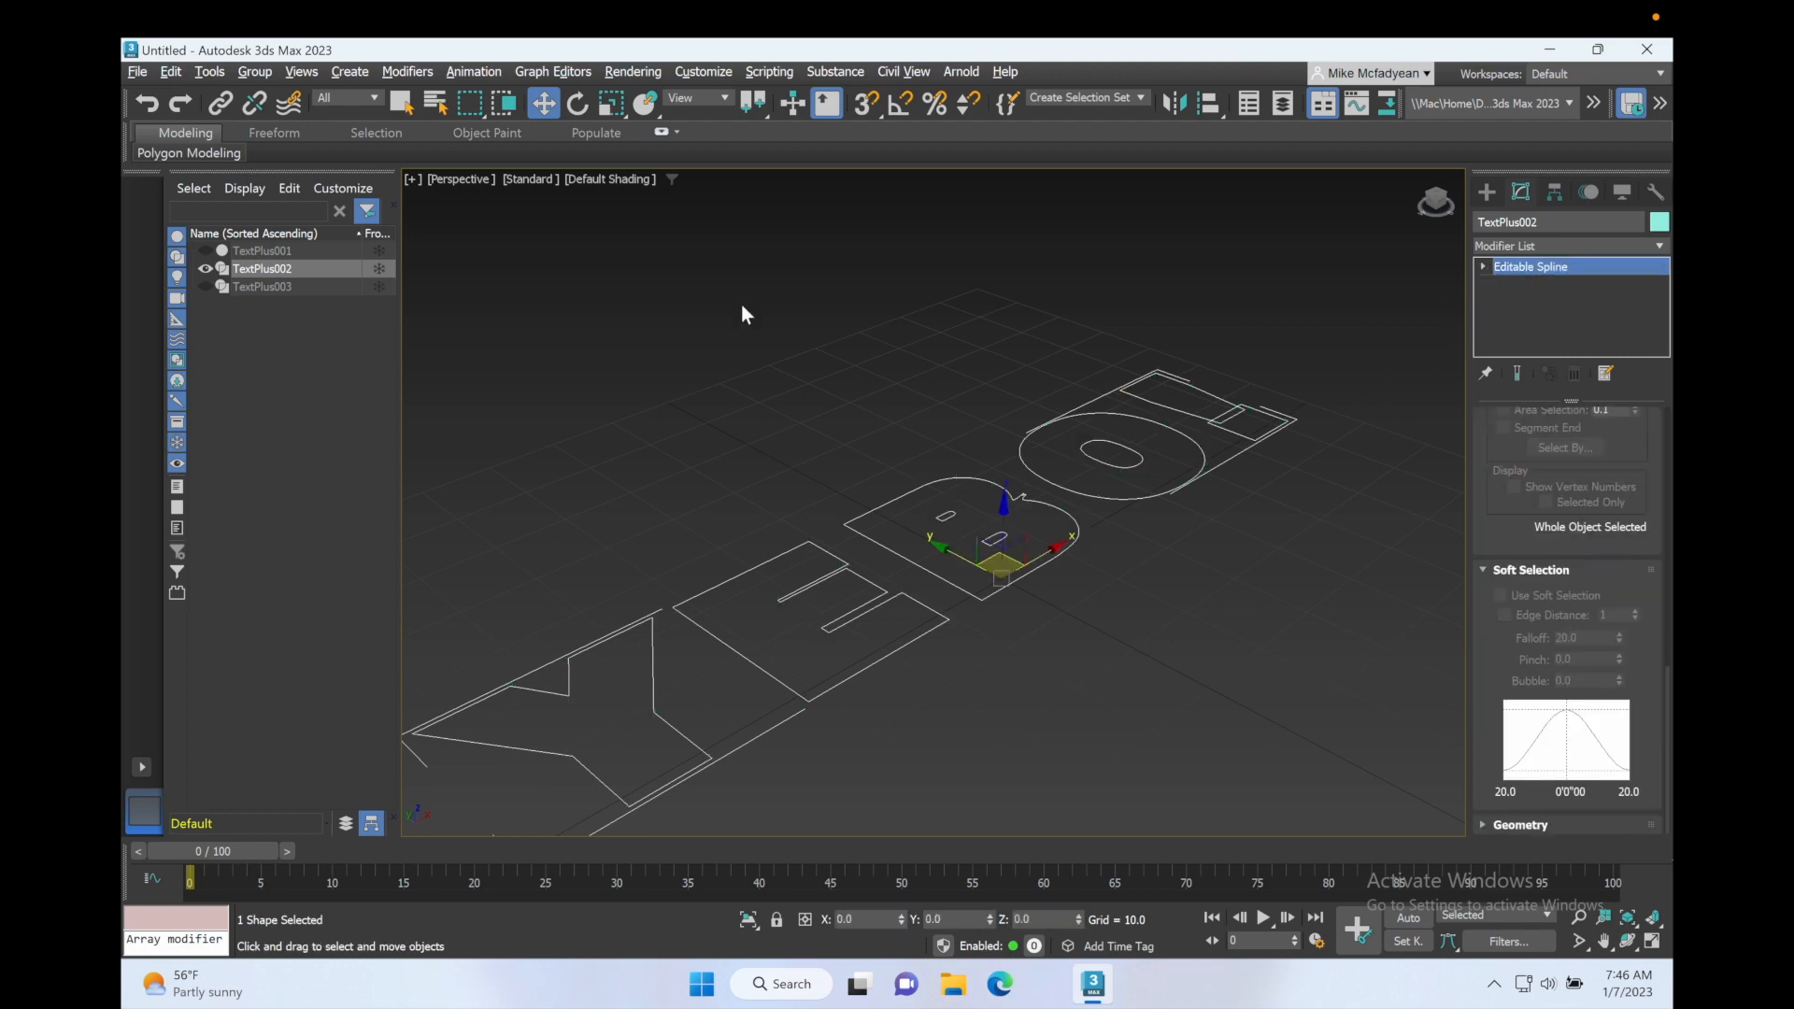
{"action": "left_click", "coordinate": [205, 286]}
{"action": "left_click", "coordinate": [205, 268]}
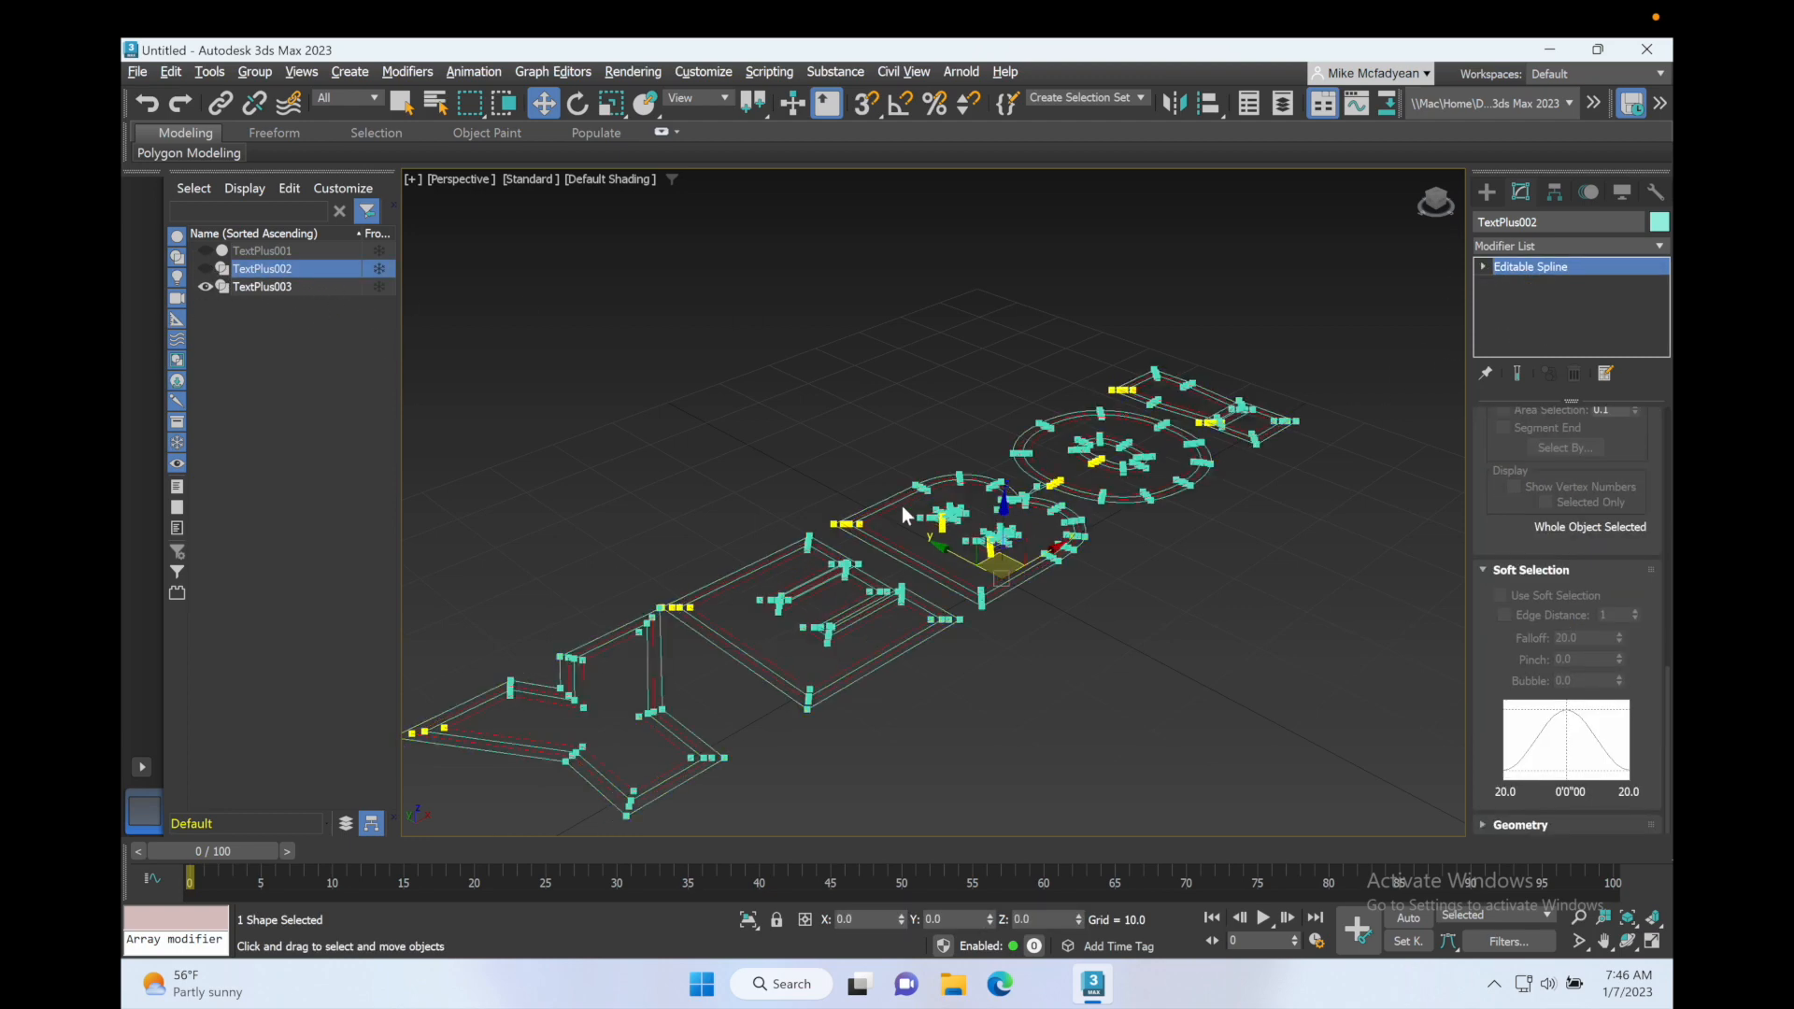
{"action": "key", "text": "Delete"}
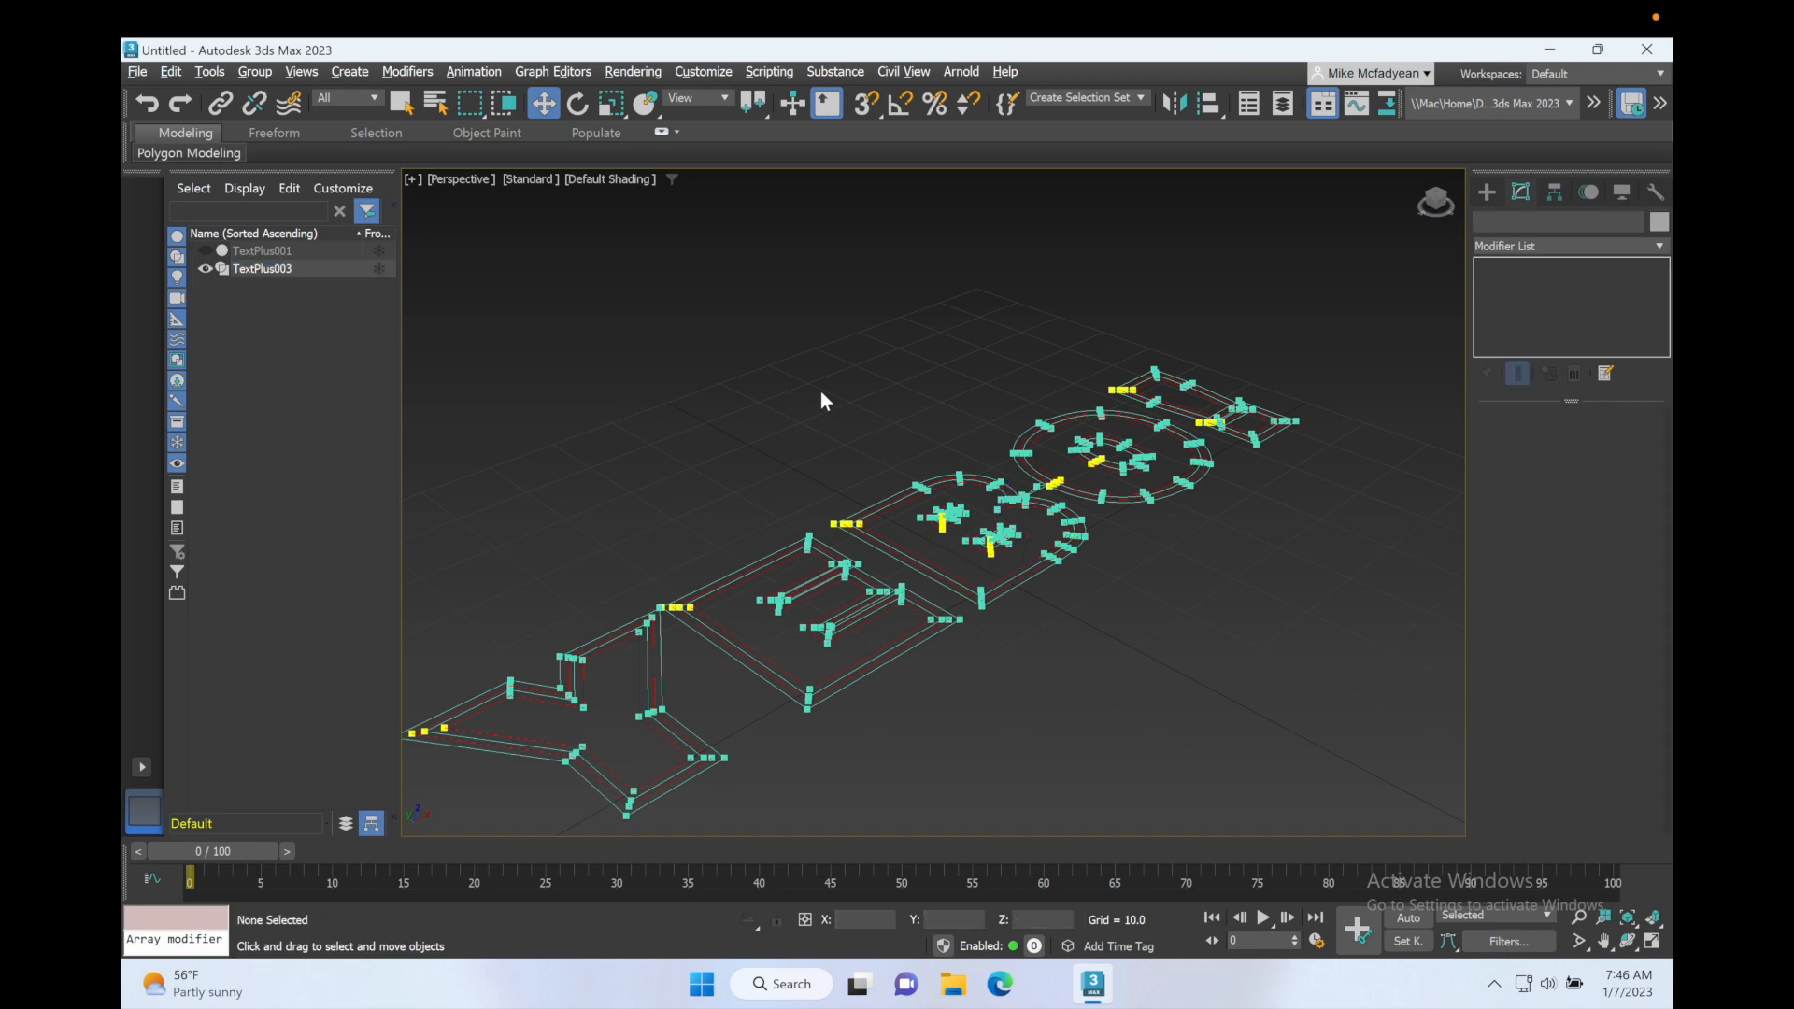
{"action": "left_click", "coordinate": [660, 738]}
{"action": "left_click", "coordinate": [1515, 319]}
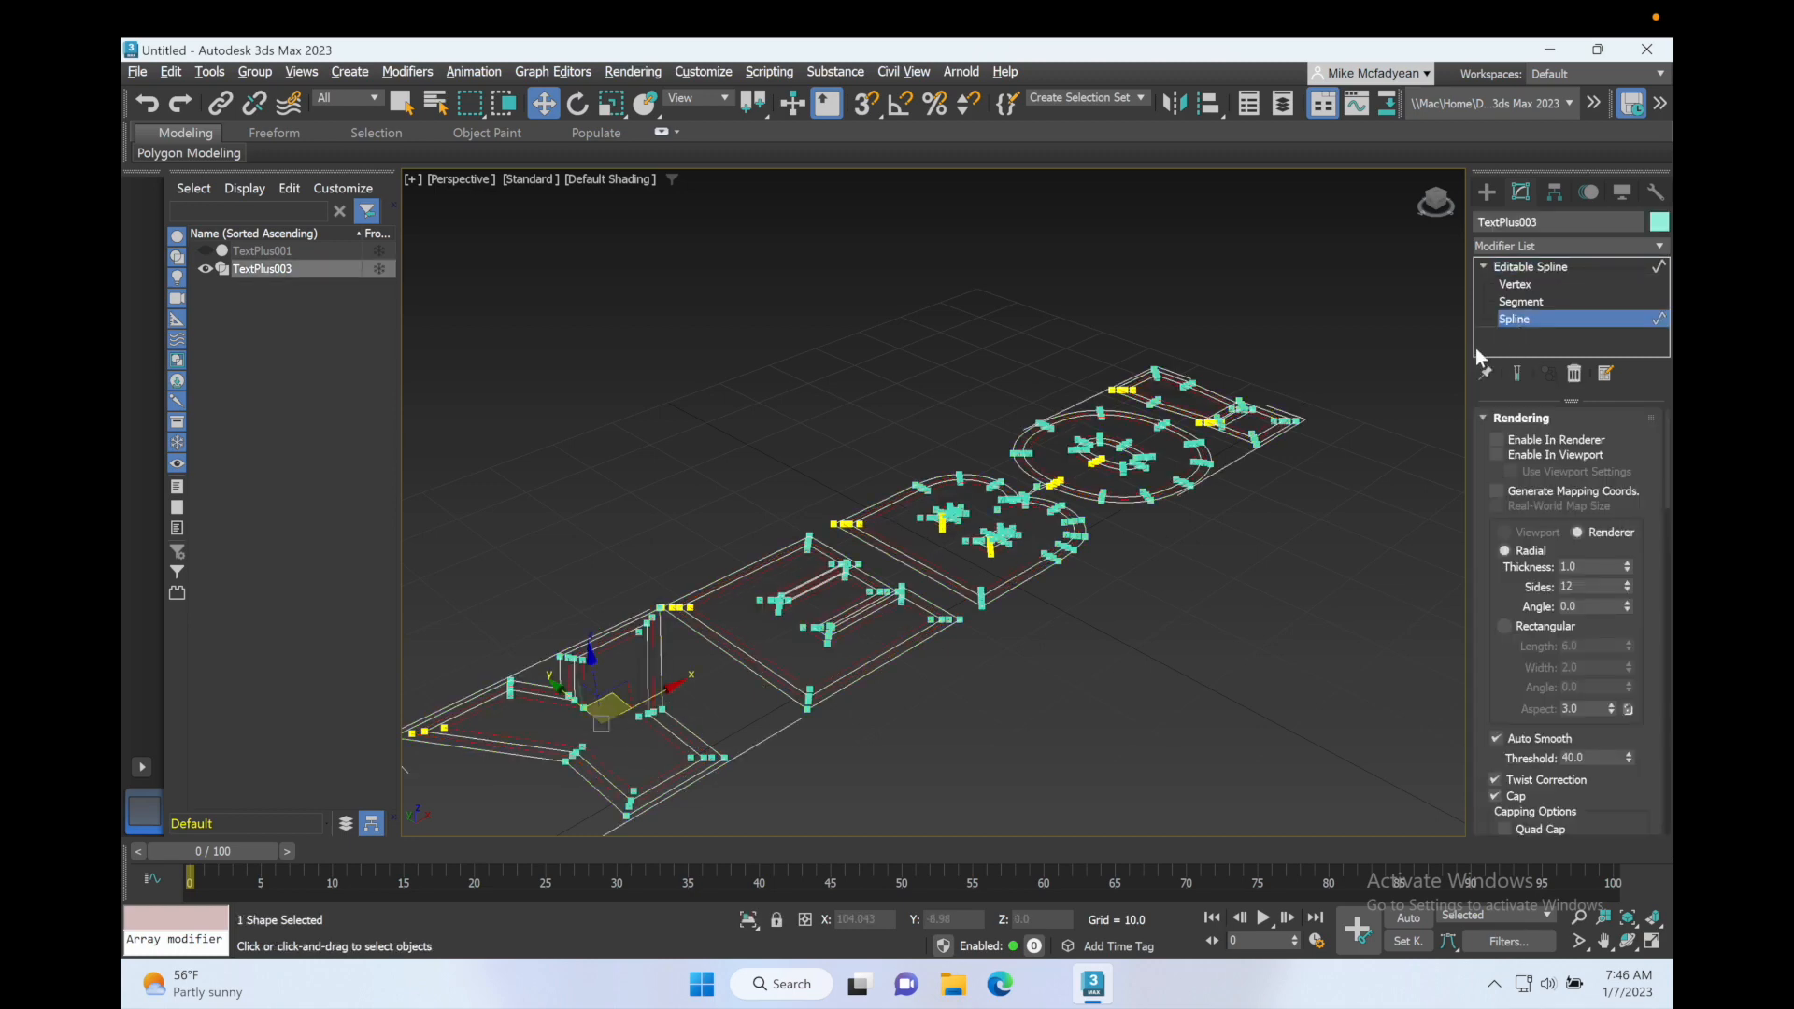
{"action": "left_click", "coordinate": [1135, 283]}
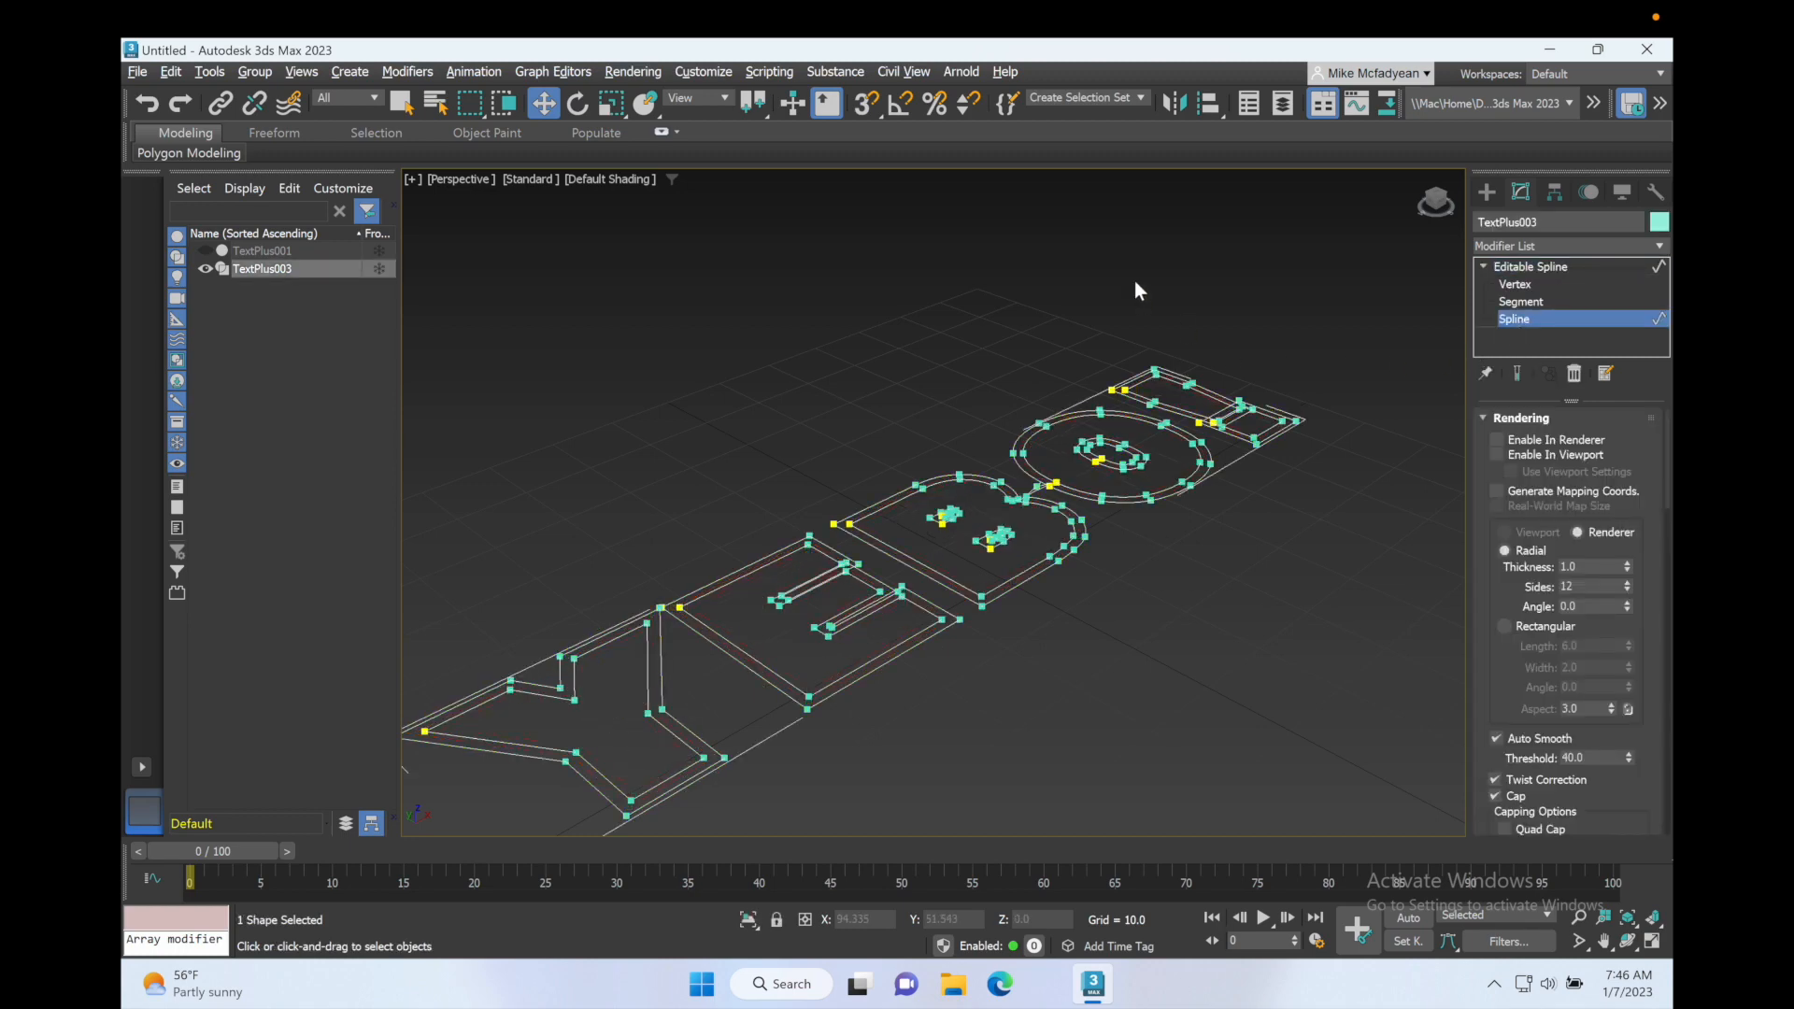
{"action": "key", "text": "ctrl+z"}
{"action": "key", "text": "ctrl+z"}
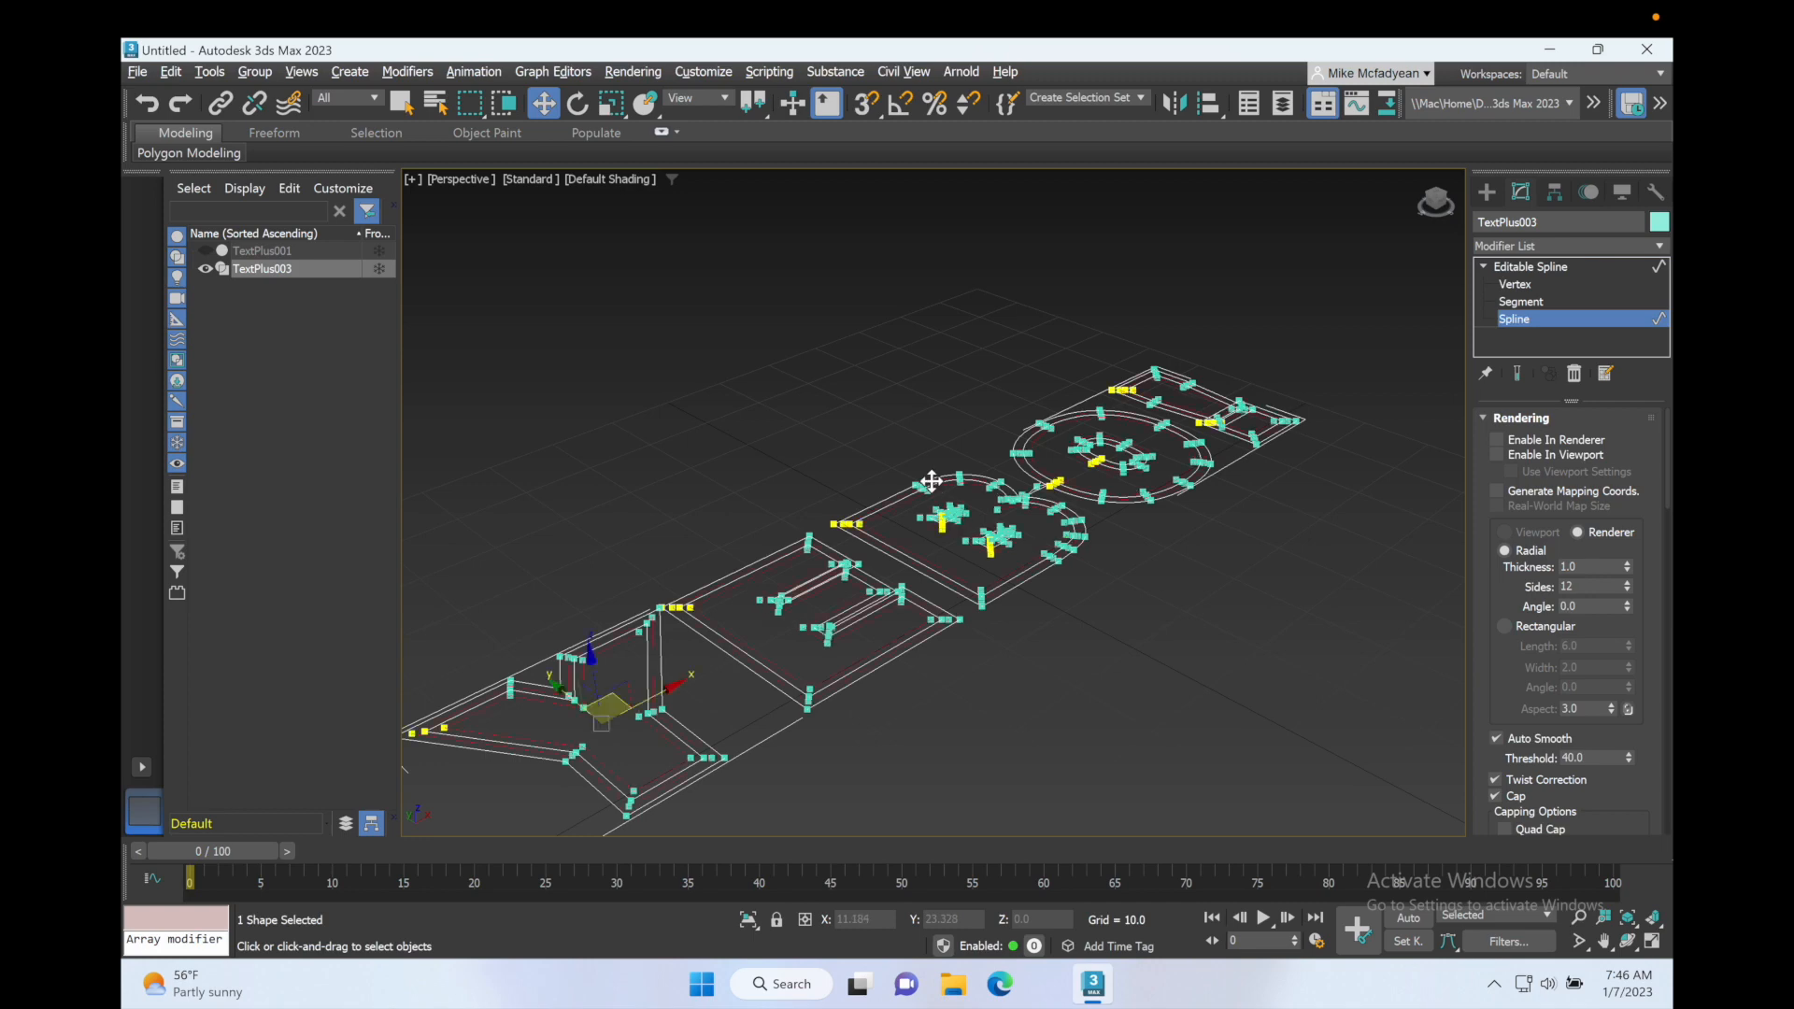
{"action": "key", "text": "ctrl+z"}
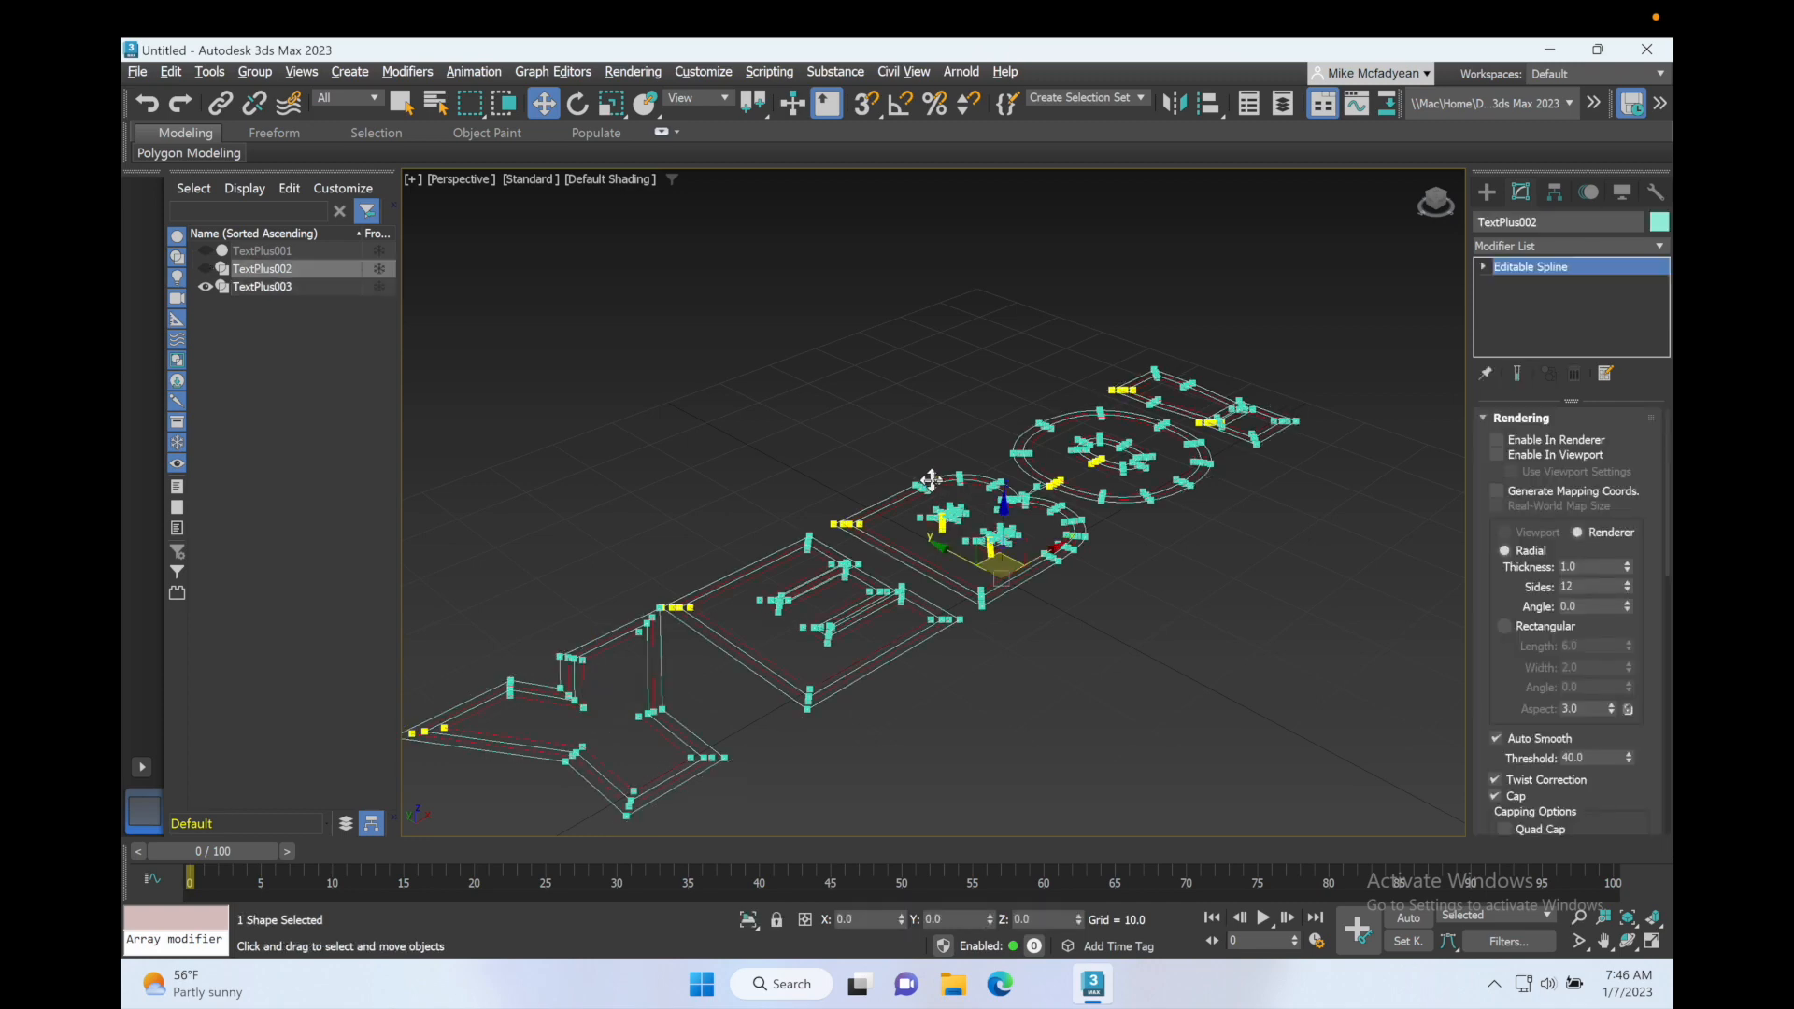
Step: Delete the selected original letter splines from TextPlus003 at the Spline sub-object level
{"action": "left_click", "coordinate": [299, 286]}
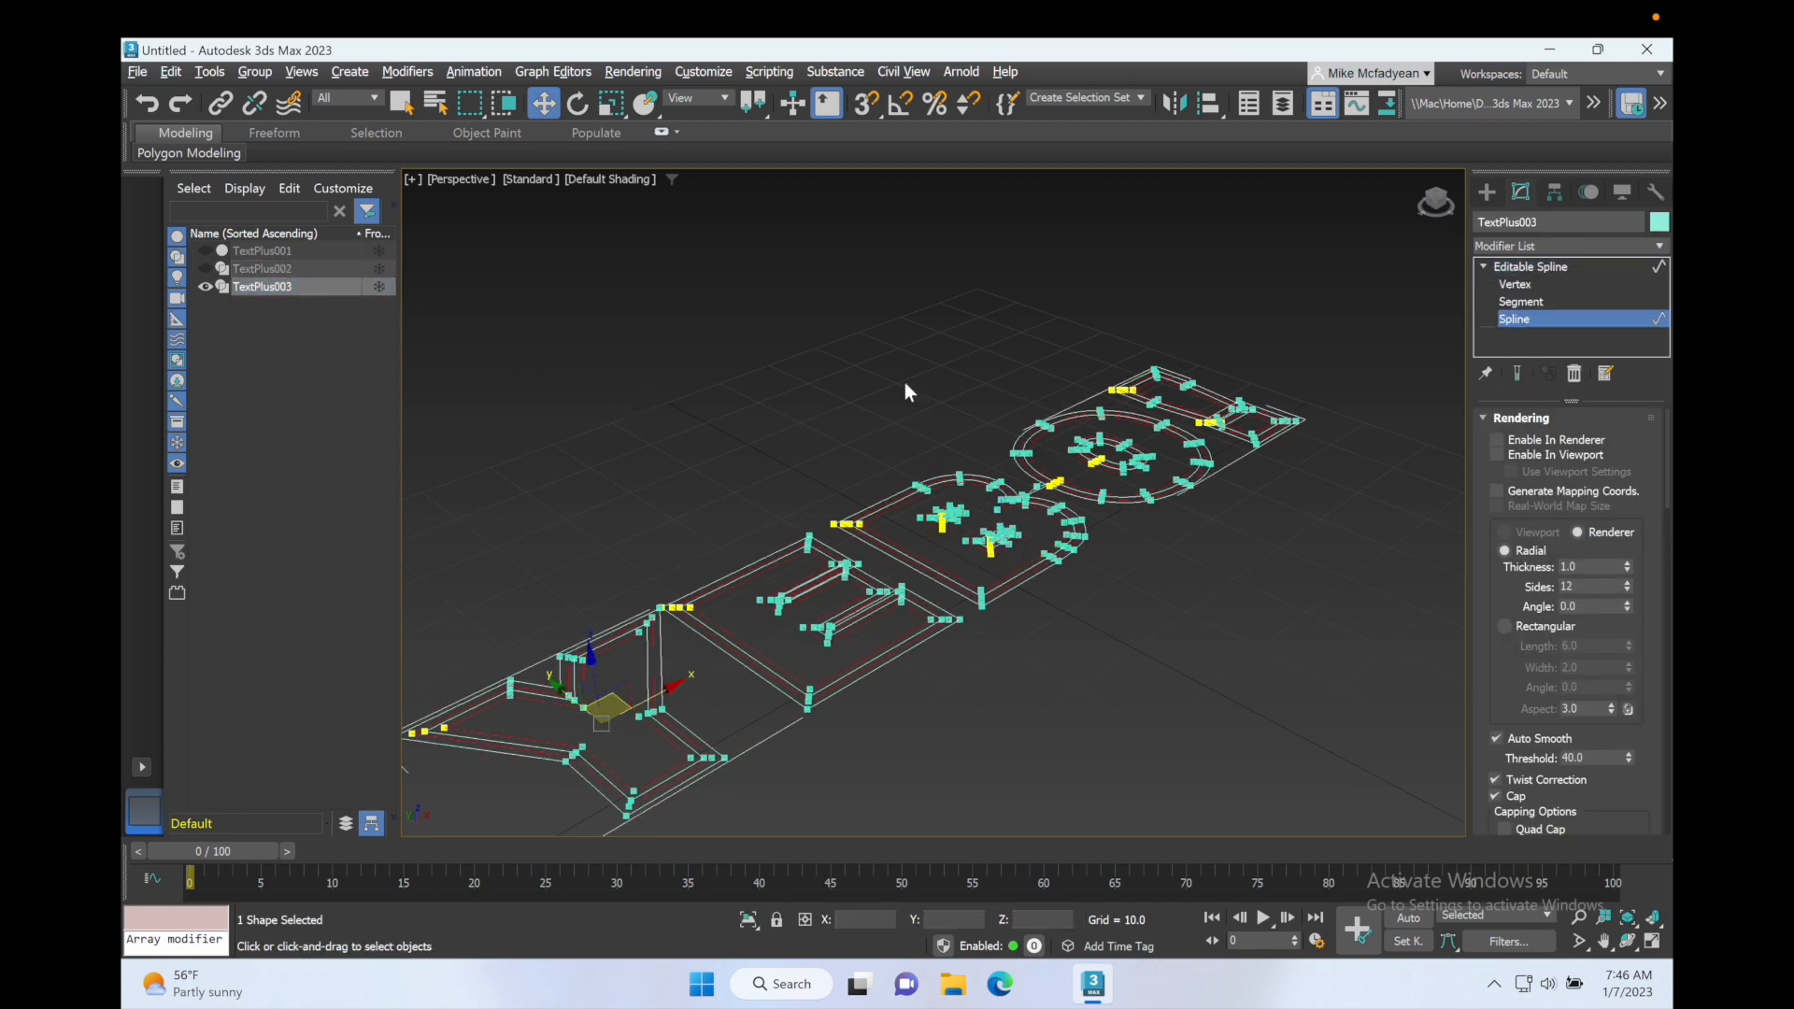
{"action": "left_click", "coordinate": [802, 603]}
{"action": "key", "text": "Delete"}
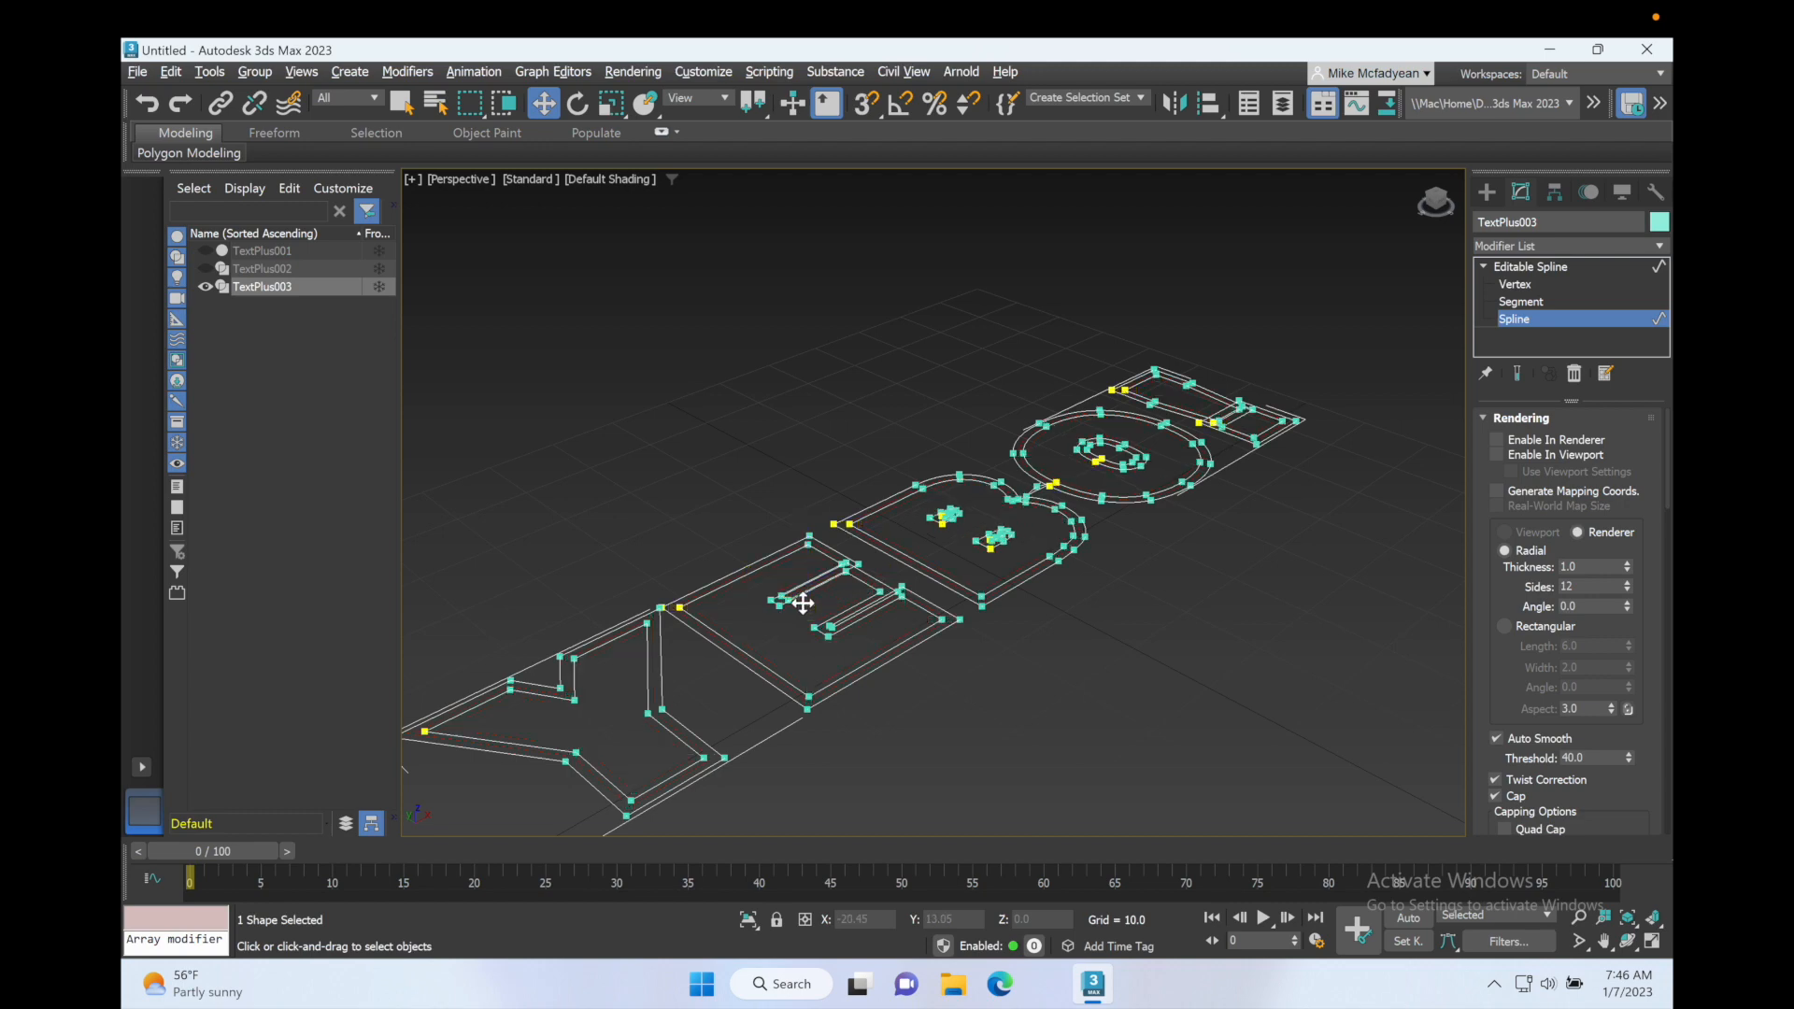
Step: Delete the inner one of each remaining pair of outer outlines around the letters in TextPlus003
{"action": "left_click", "coordinate": [645, 636]}
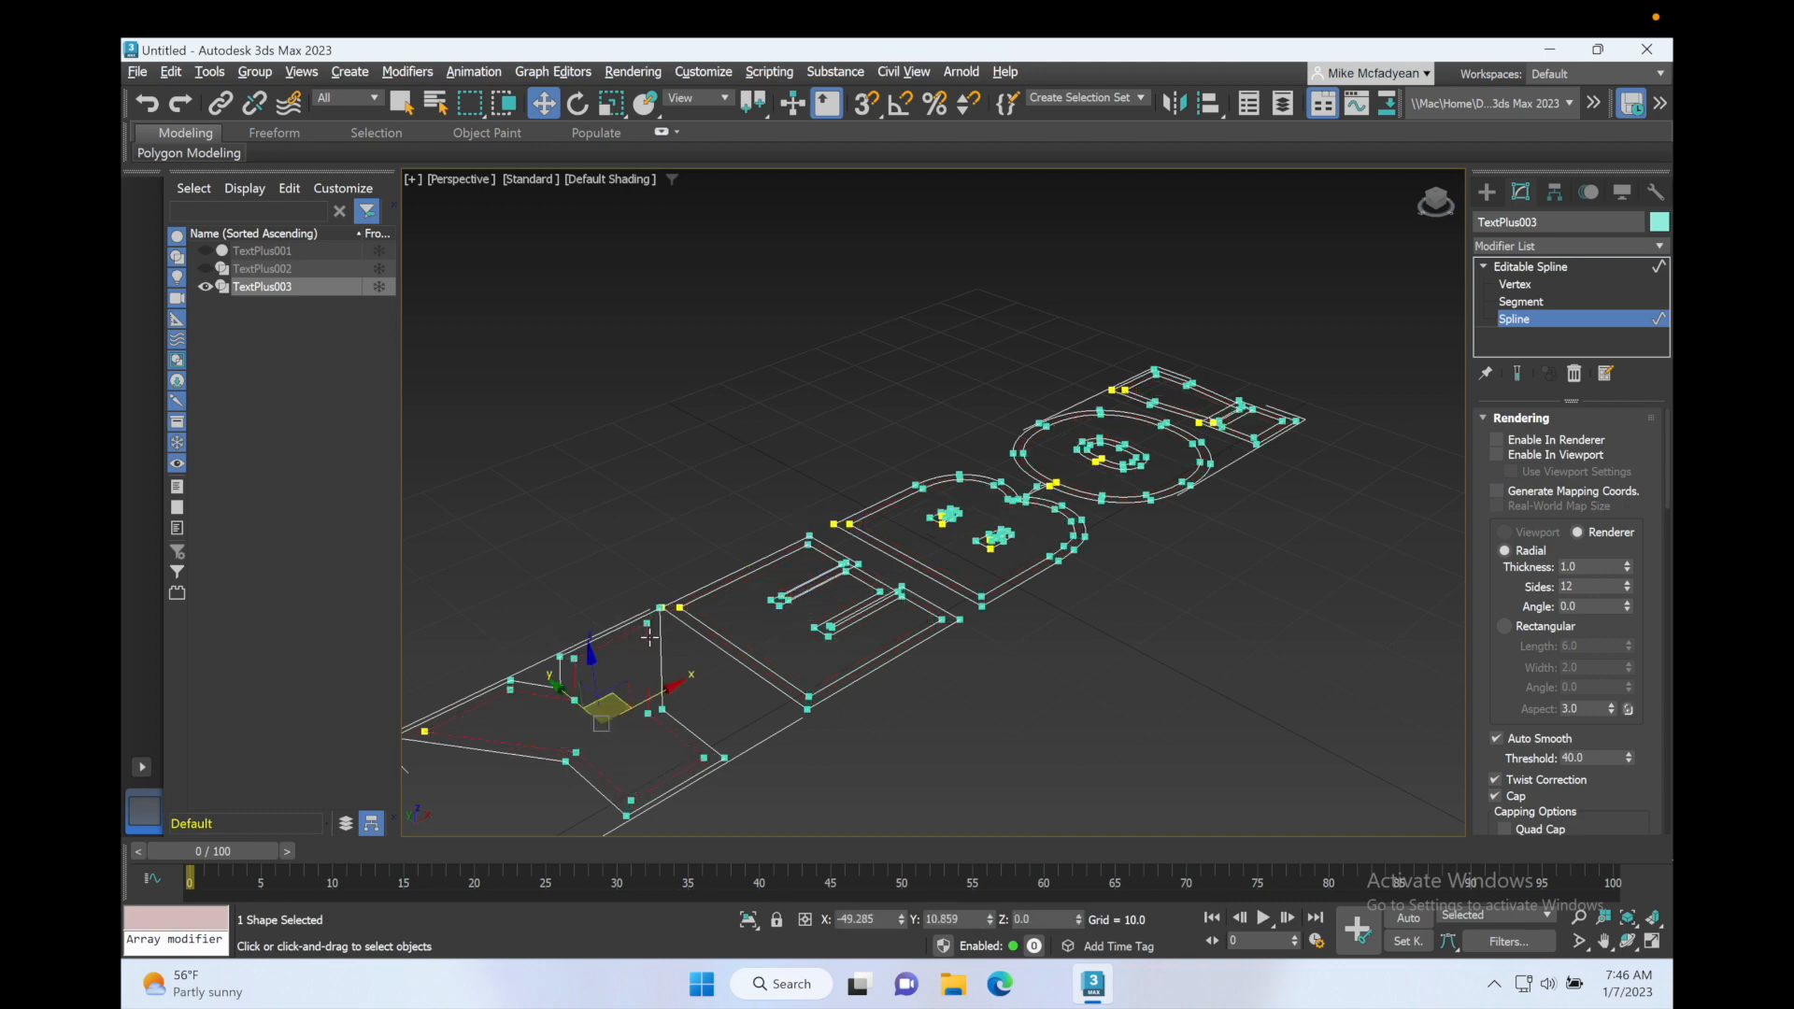
{"action": "left_click", "coordinate": [718, 630], "text": "ctrl"}
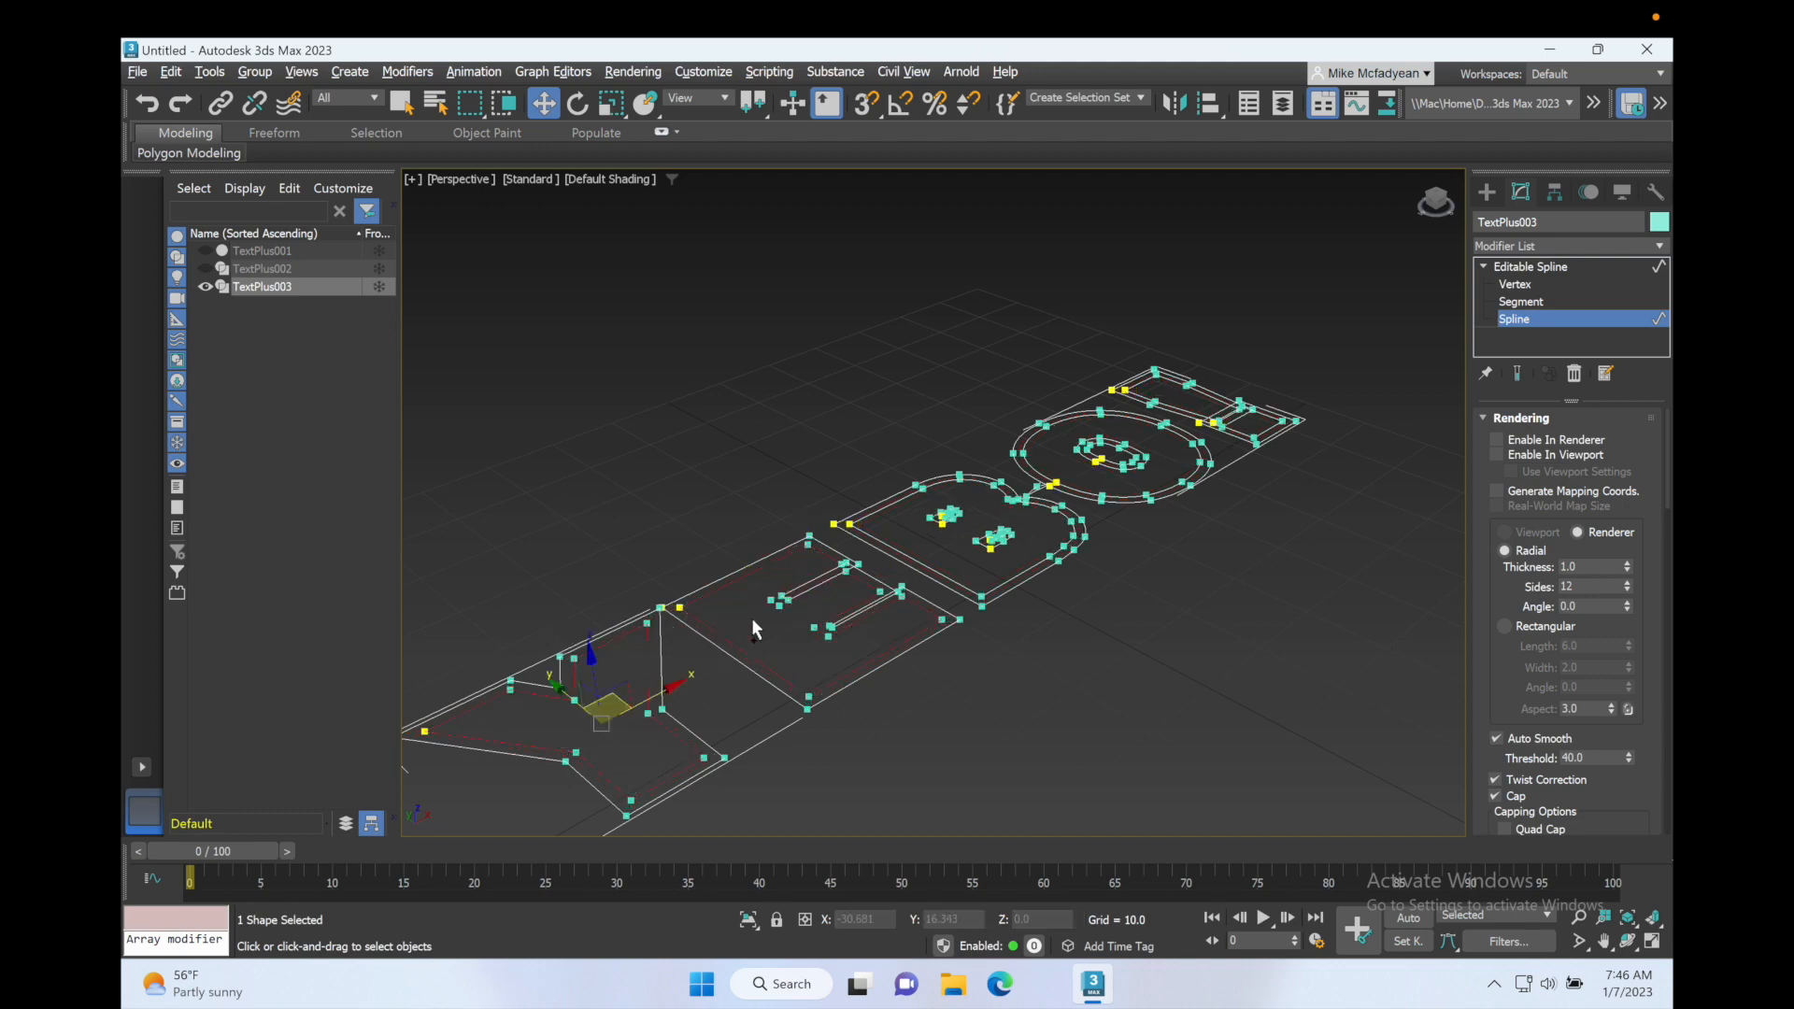
{"action": "left_click", "coordinate": [883, 542], "text": "ctrl"}
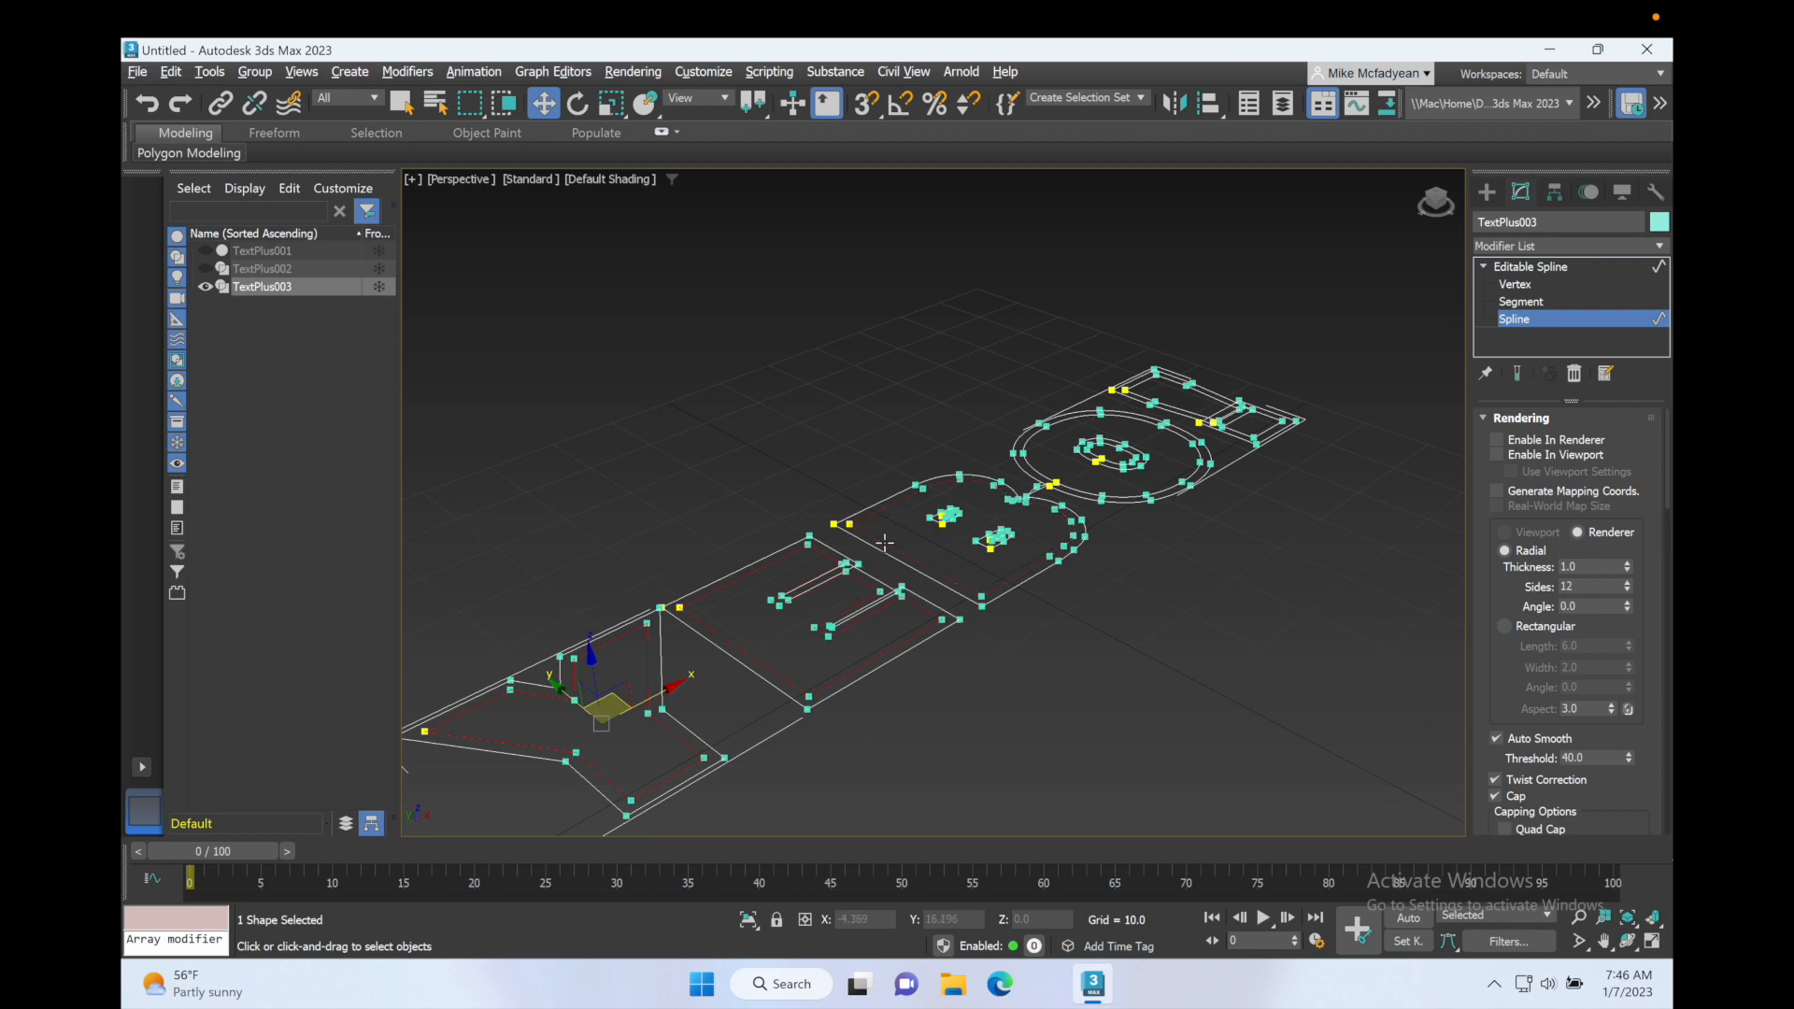
{"action": "left_click", "coordinate": [1028, 460], "text": "ctrl"}
{"action": "left_click", "coordinate": [1202, 420], "text": "ctrl"}
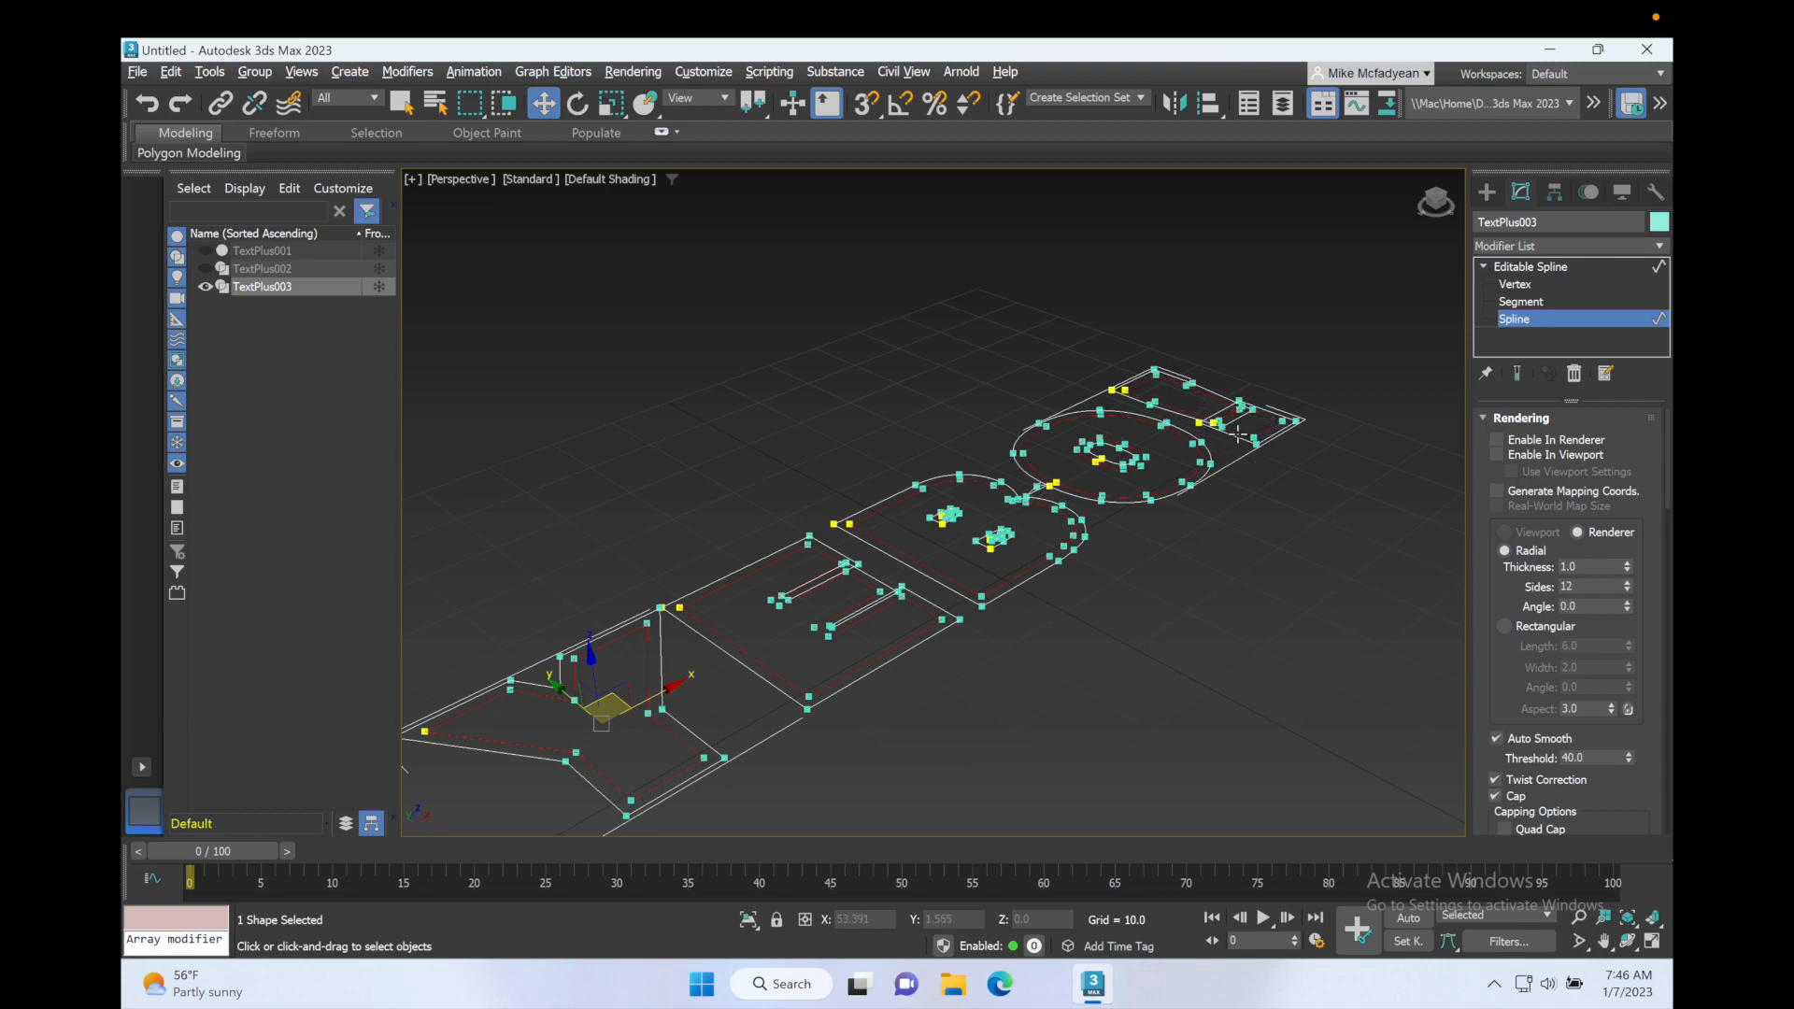
{"action": "key", "text": "Delete"}
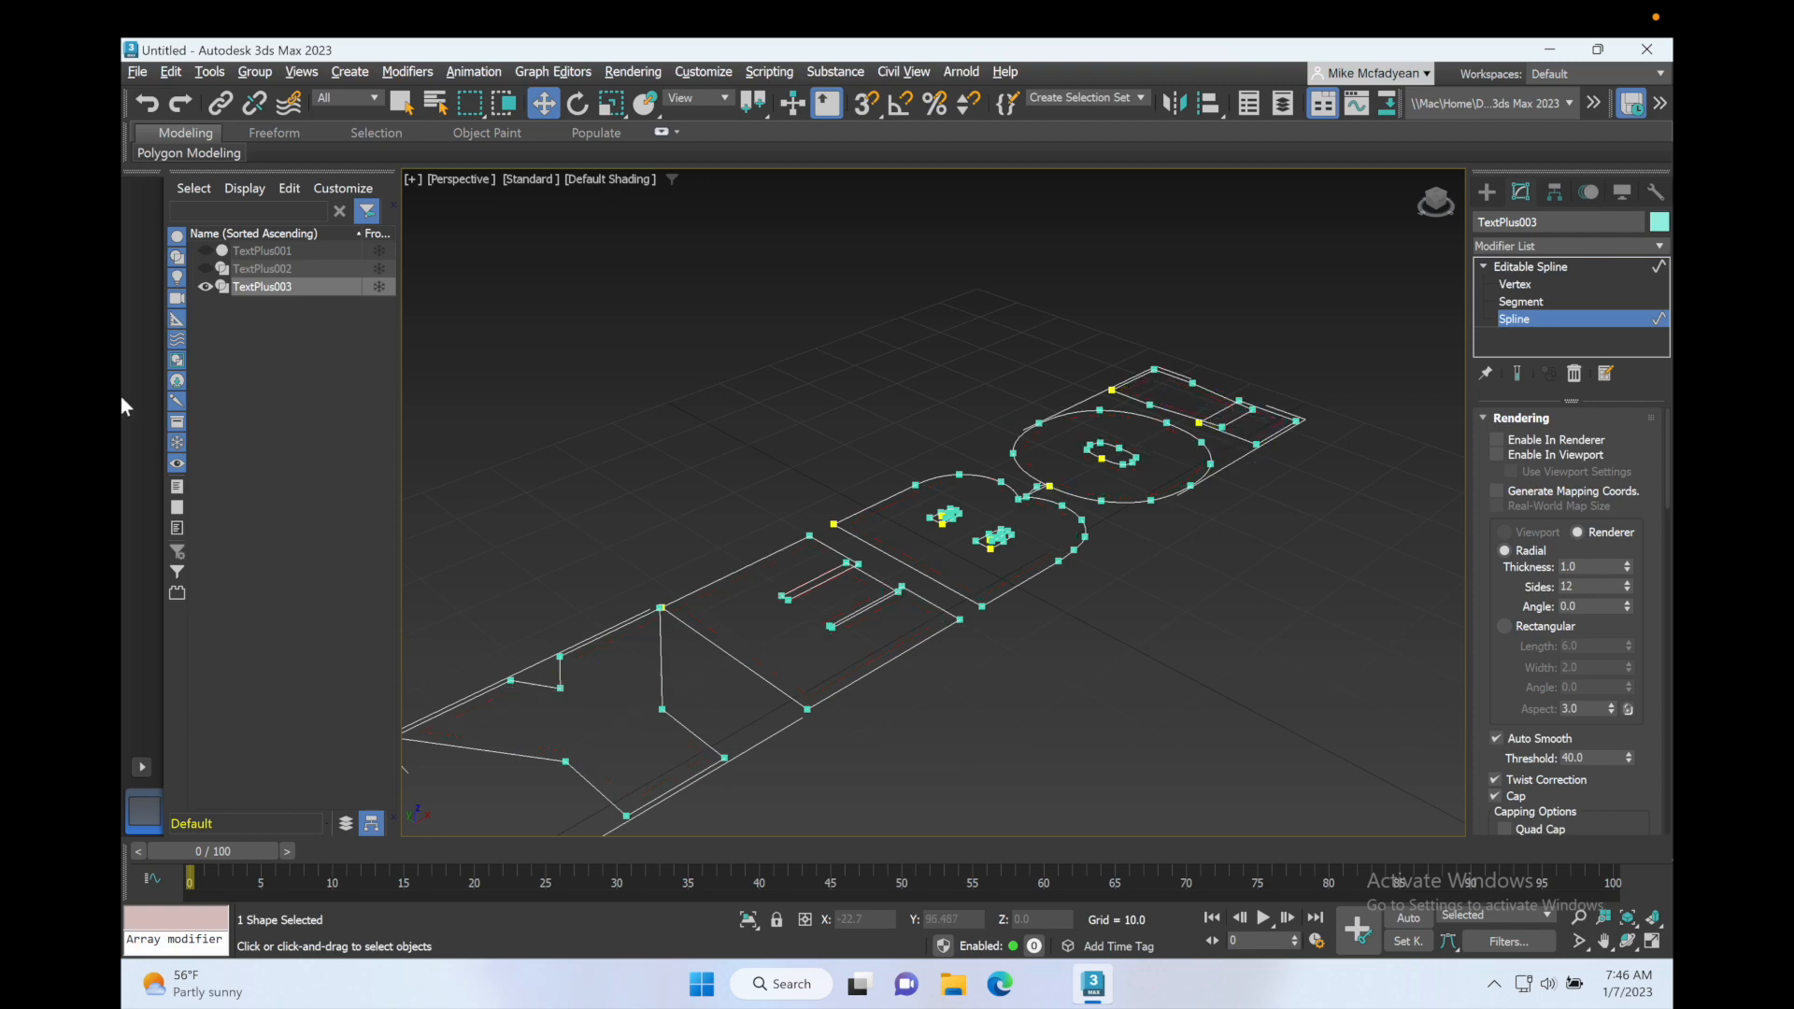
Step: Unhide TextPlus002 and TextPlus001, and enable TextPlus002 in renderer and viewport with a Radial thickness of 1.79
{"action": "left_click", "coordinate": [203, 269]}
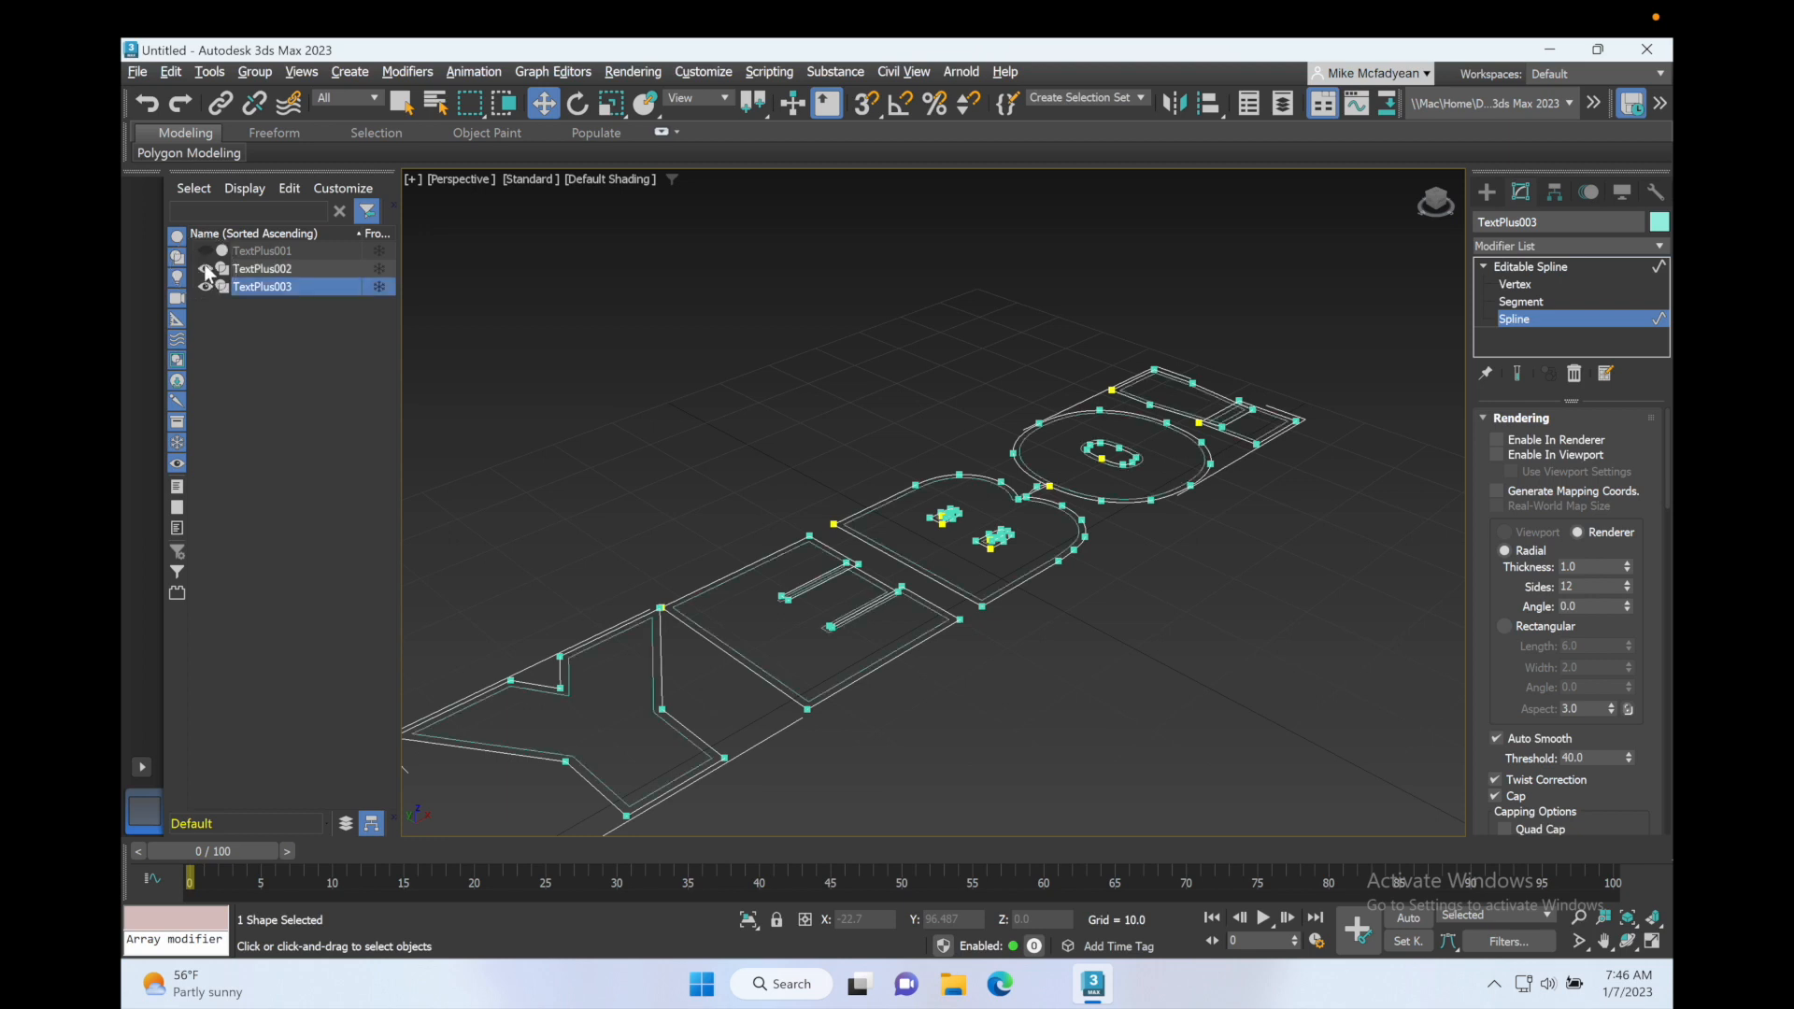
{"action": "left_click", "coordinate": [206, 251]}
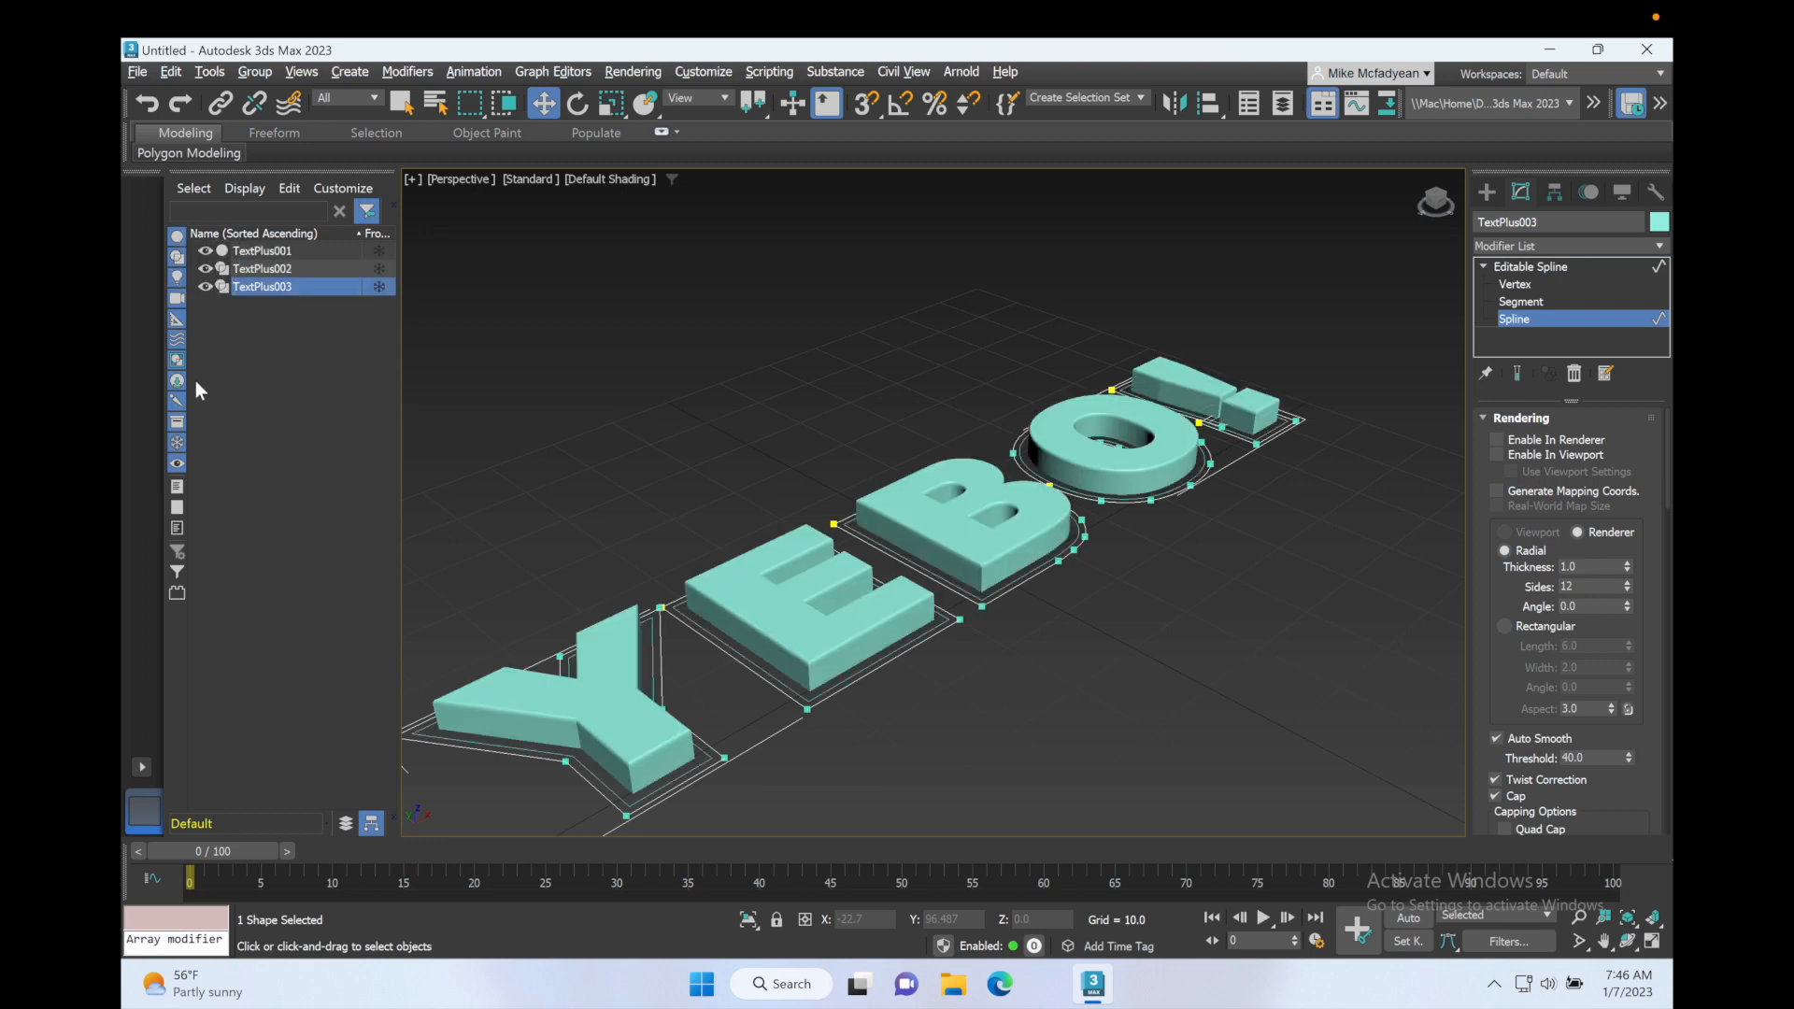
{"action": "left_click", "coordinate": [287, 271]}
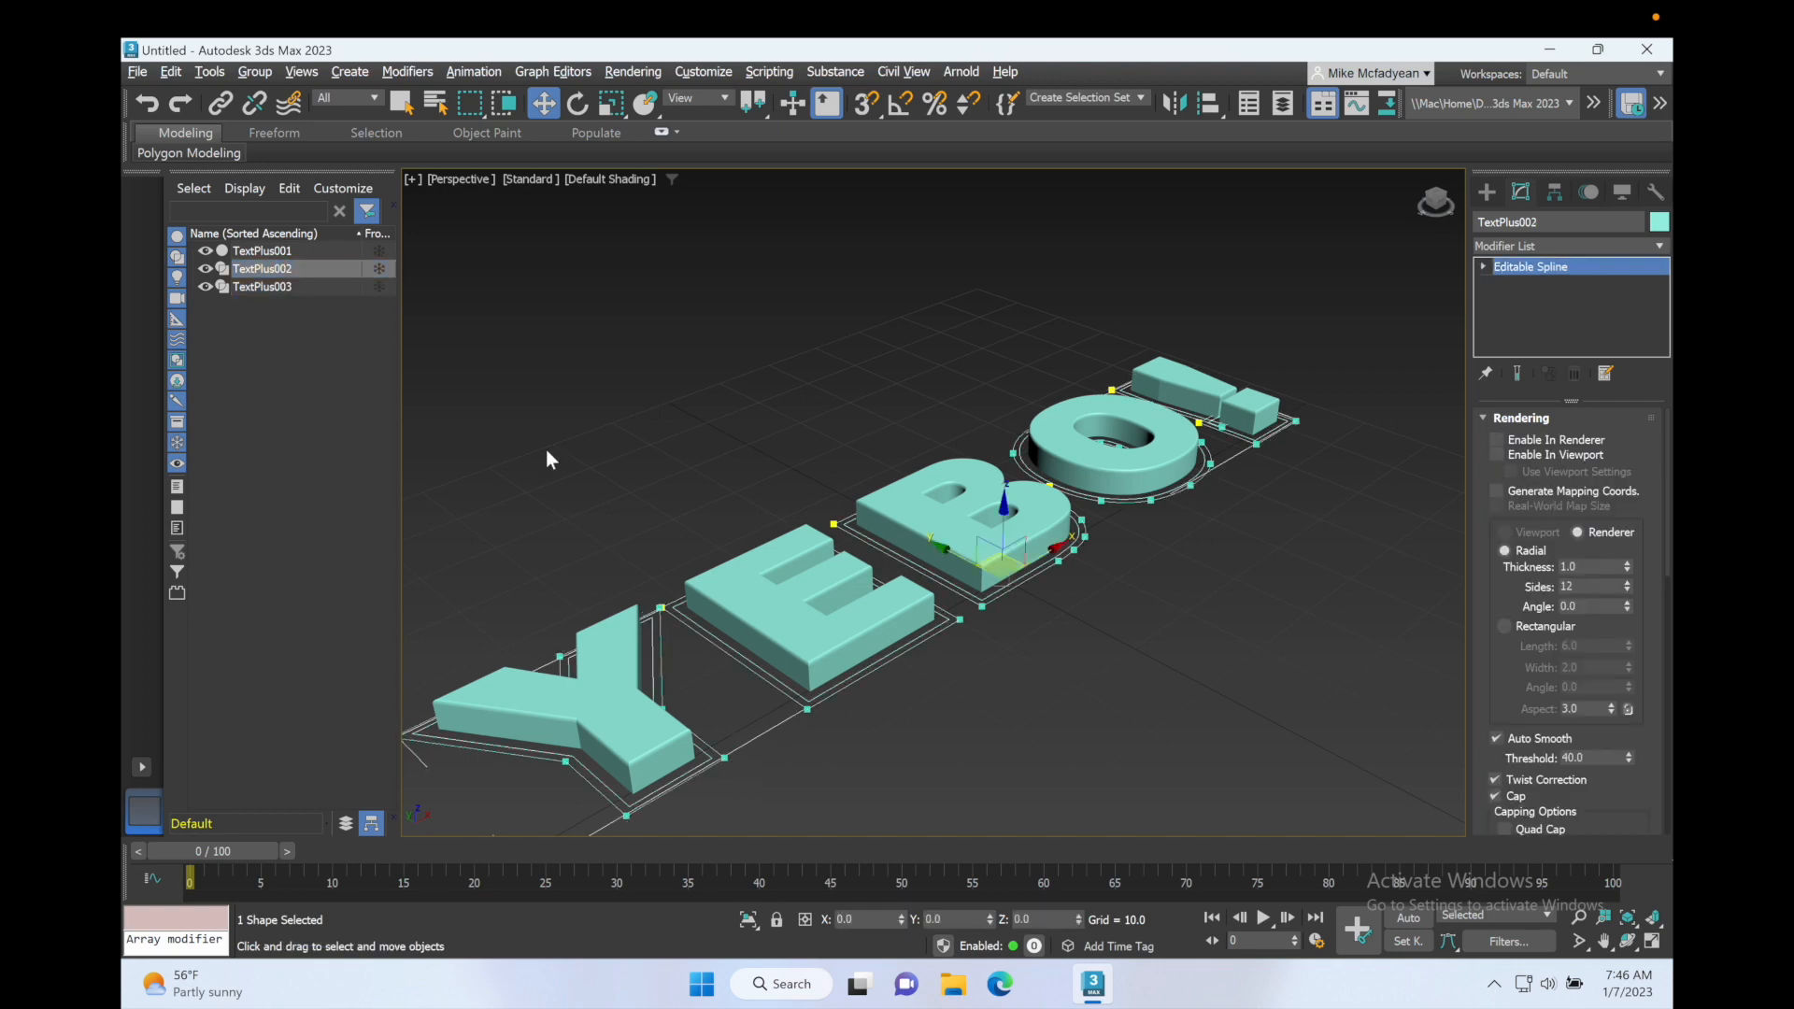
{"action": "left_click", "coordinate": [1497, 455]}
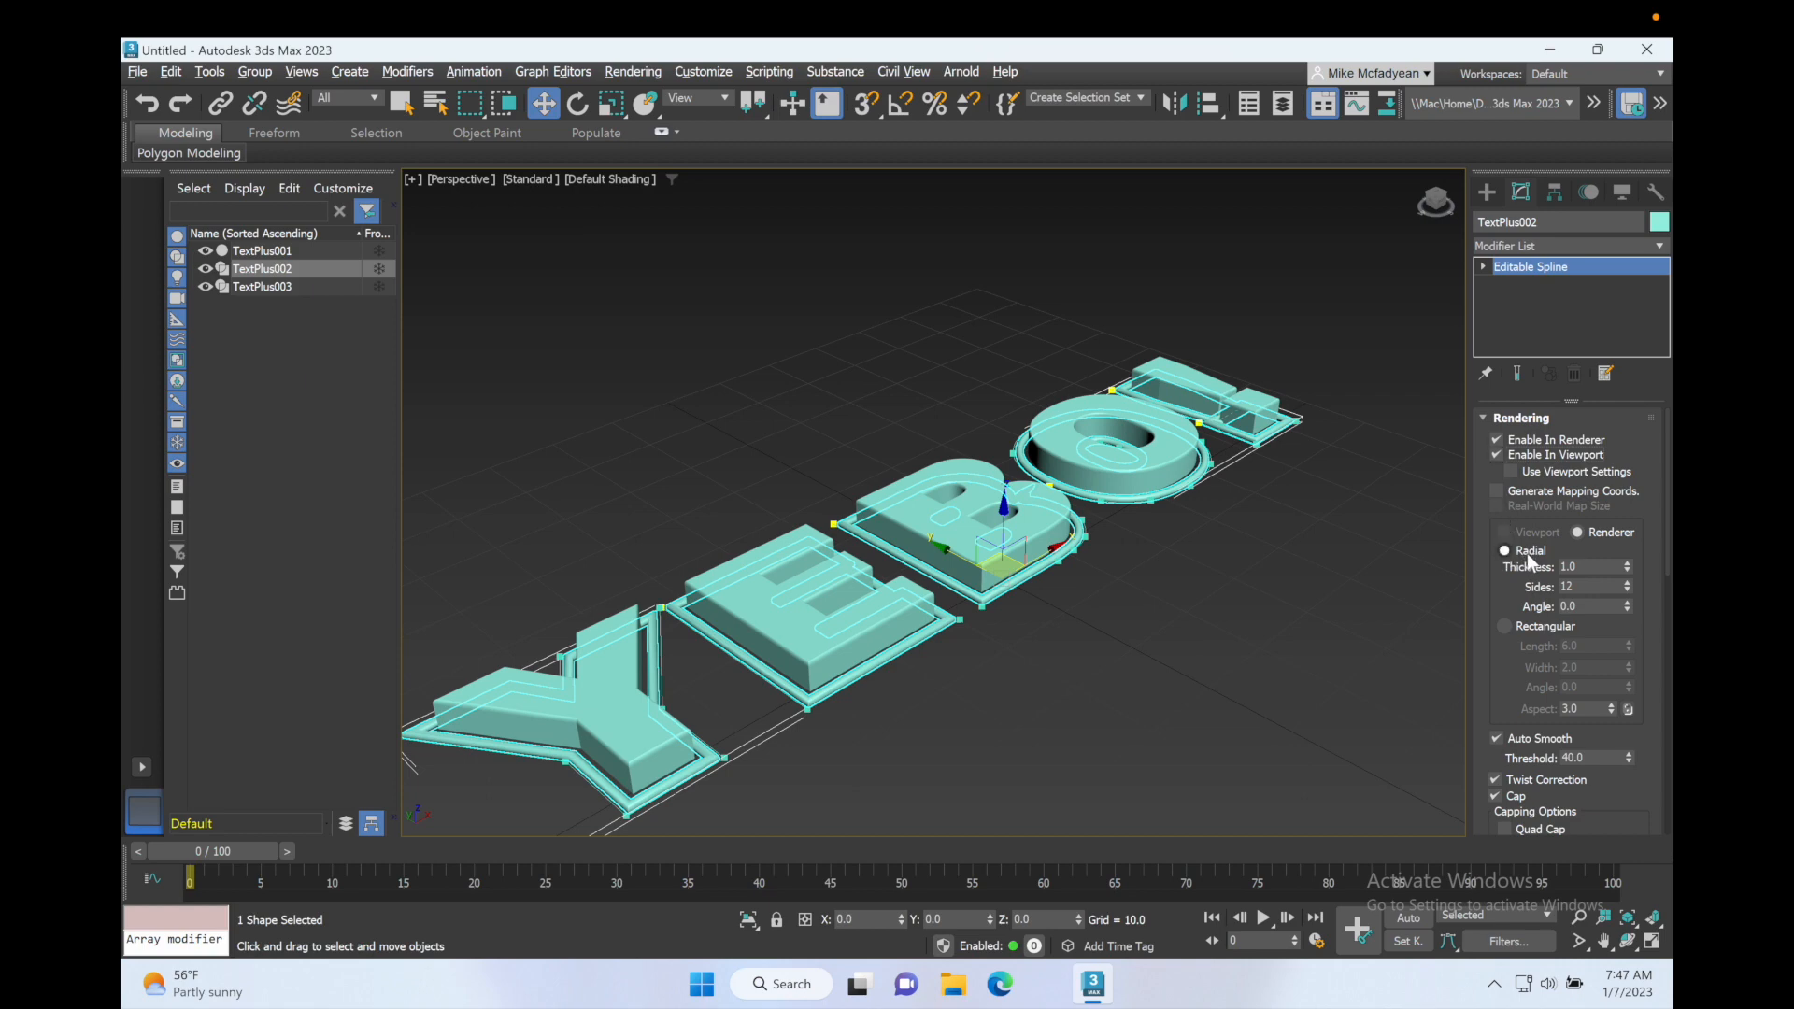
{"action": "left_click_drag", "start_coordinate": [1626, 568], "coordinate": [1626, 528]}
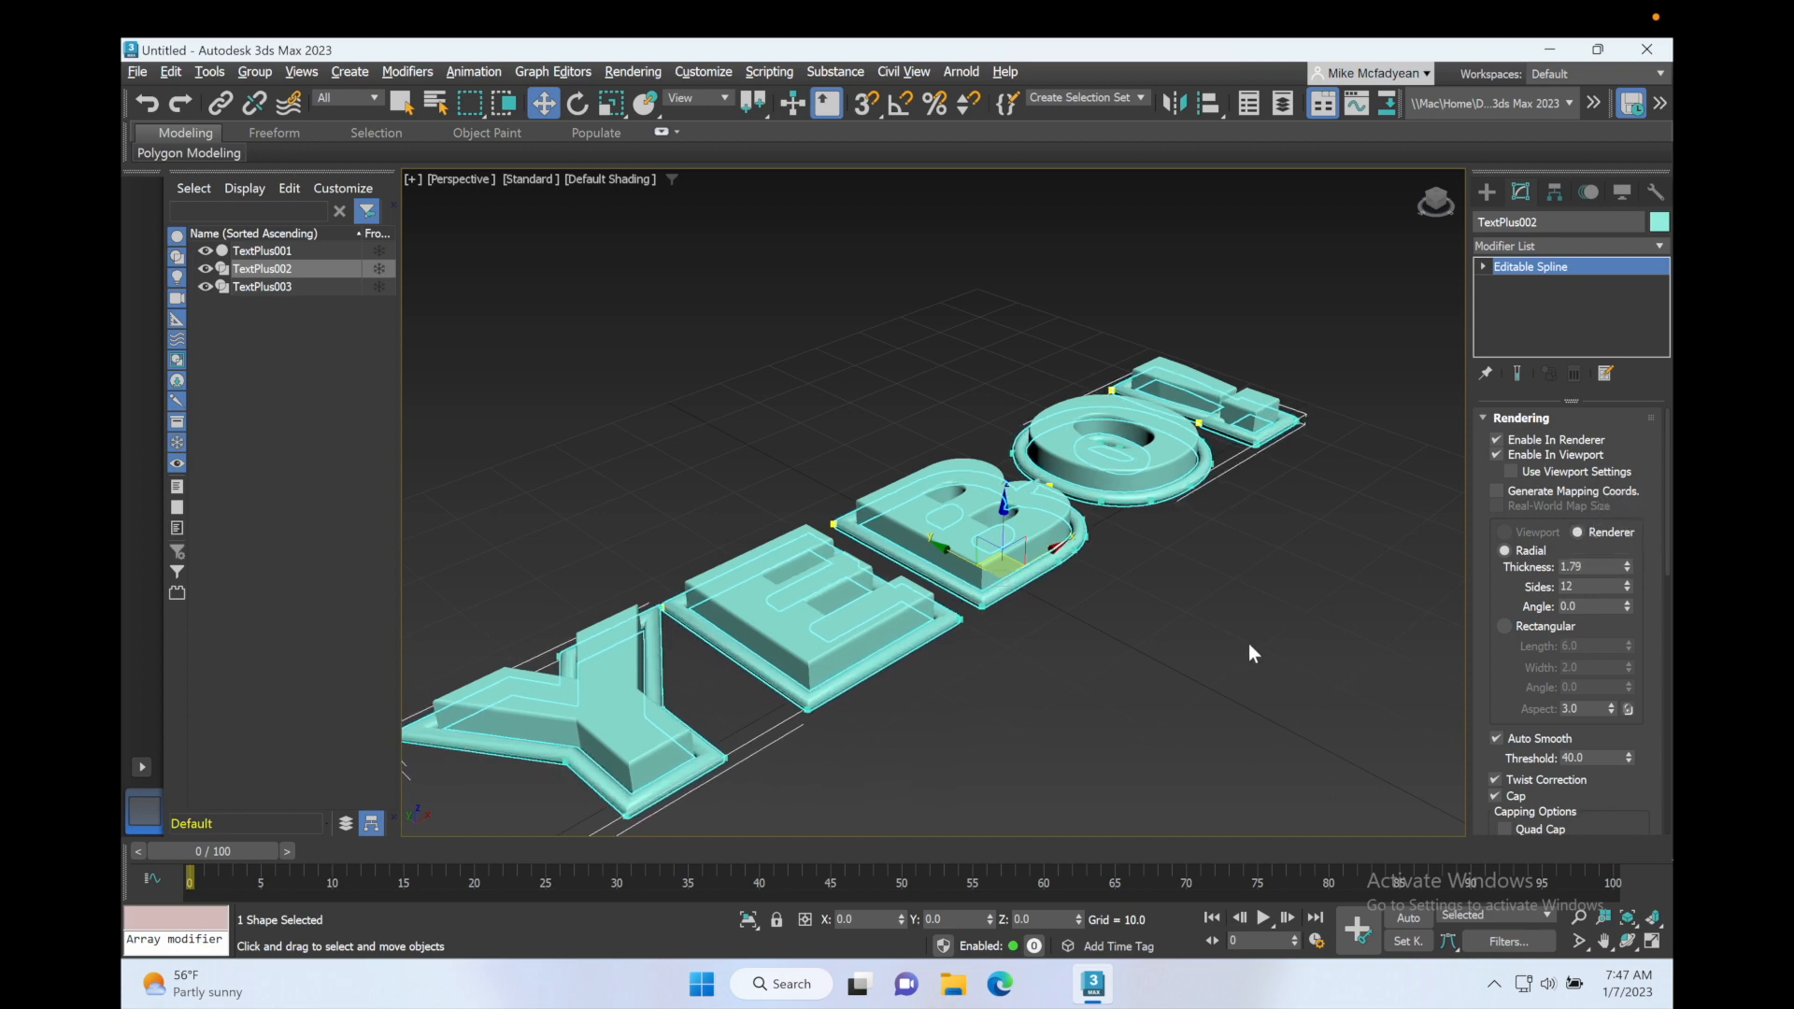
Step: Reduce the Radial thickness of TextPlus002's rendered outlines to 1.36
{"action": "middle_click_drag", "start_coordinate": [1145, 618], "coordinate": [1082, 630], "text": "alt"}
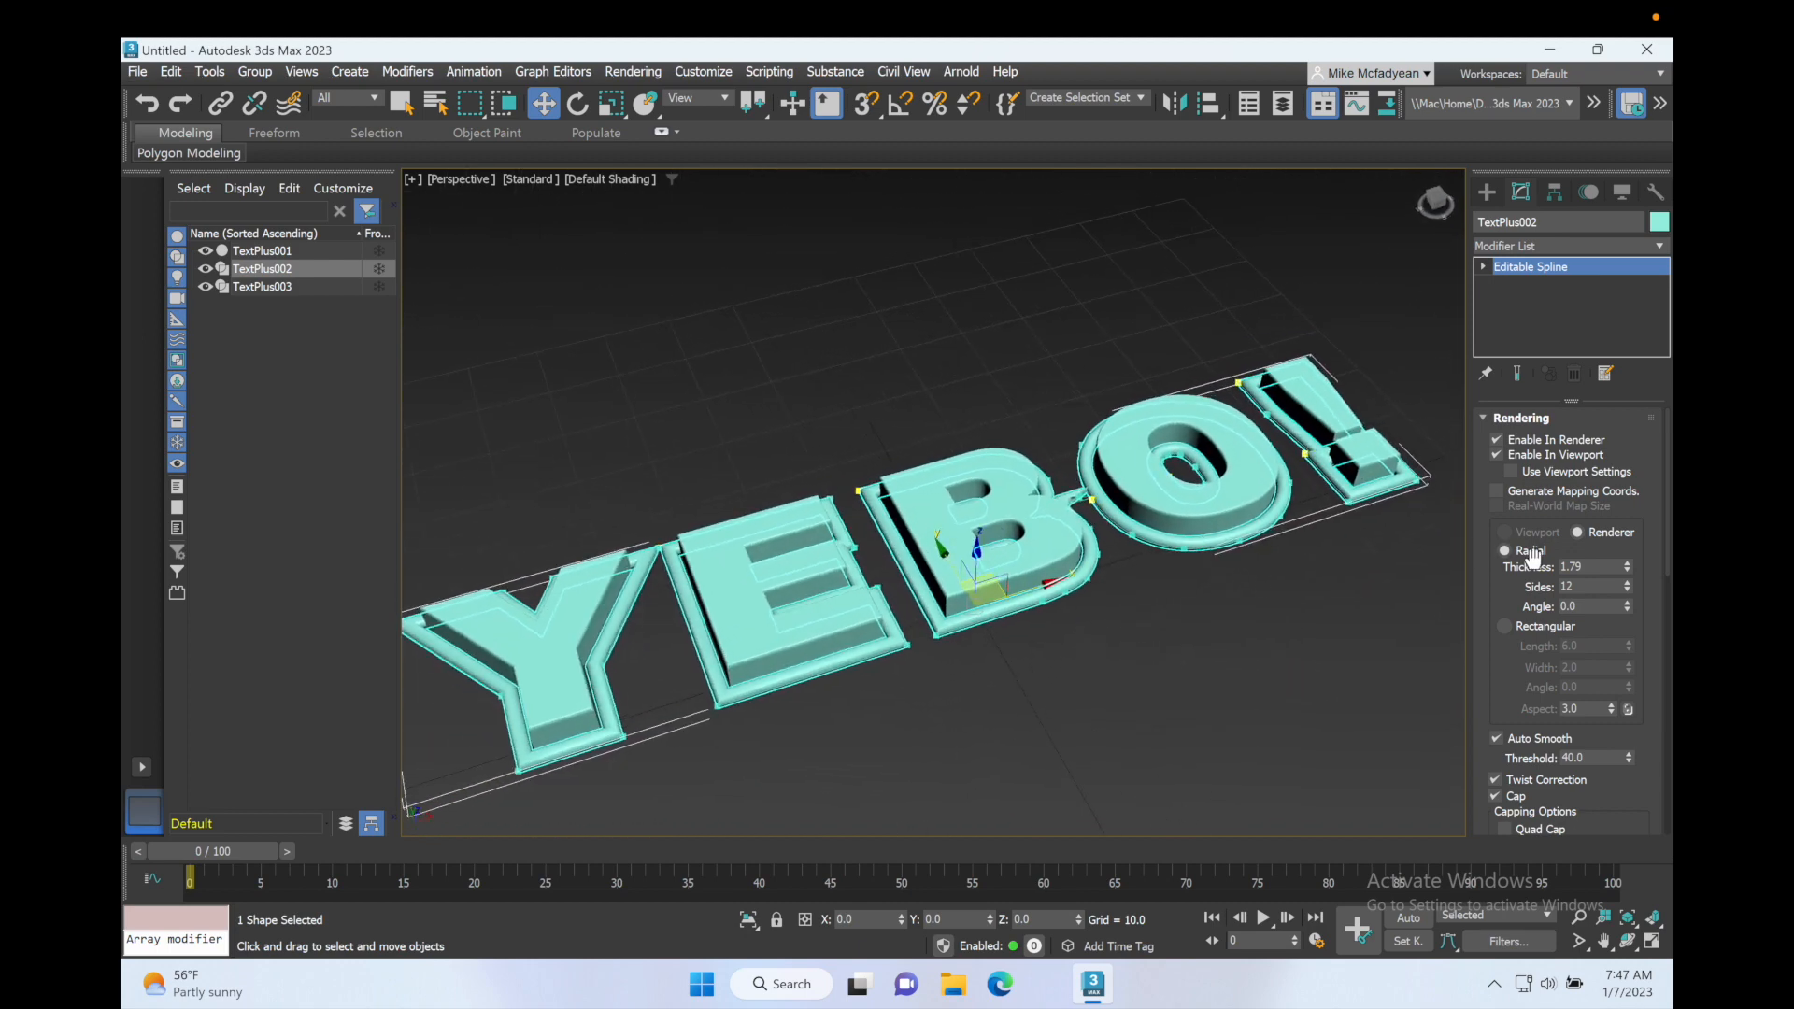
{"action": "left_click_drag", "start_coordinate": [1627, 566], "coordinate": [1631, 587]}
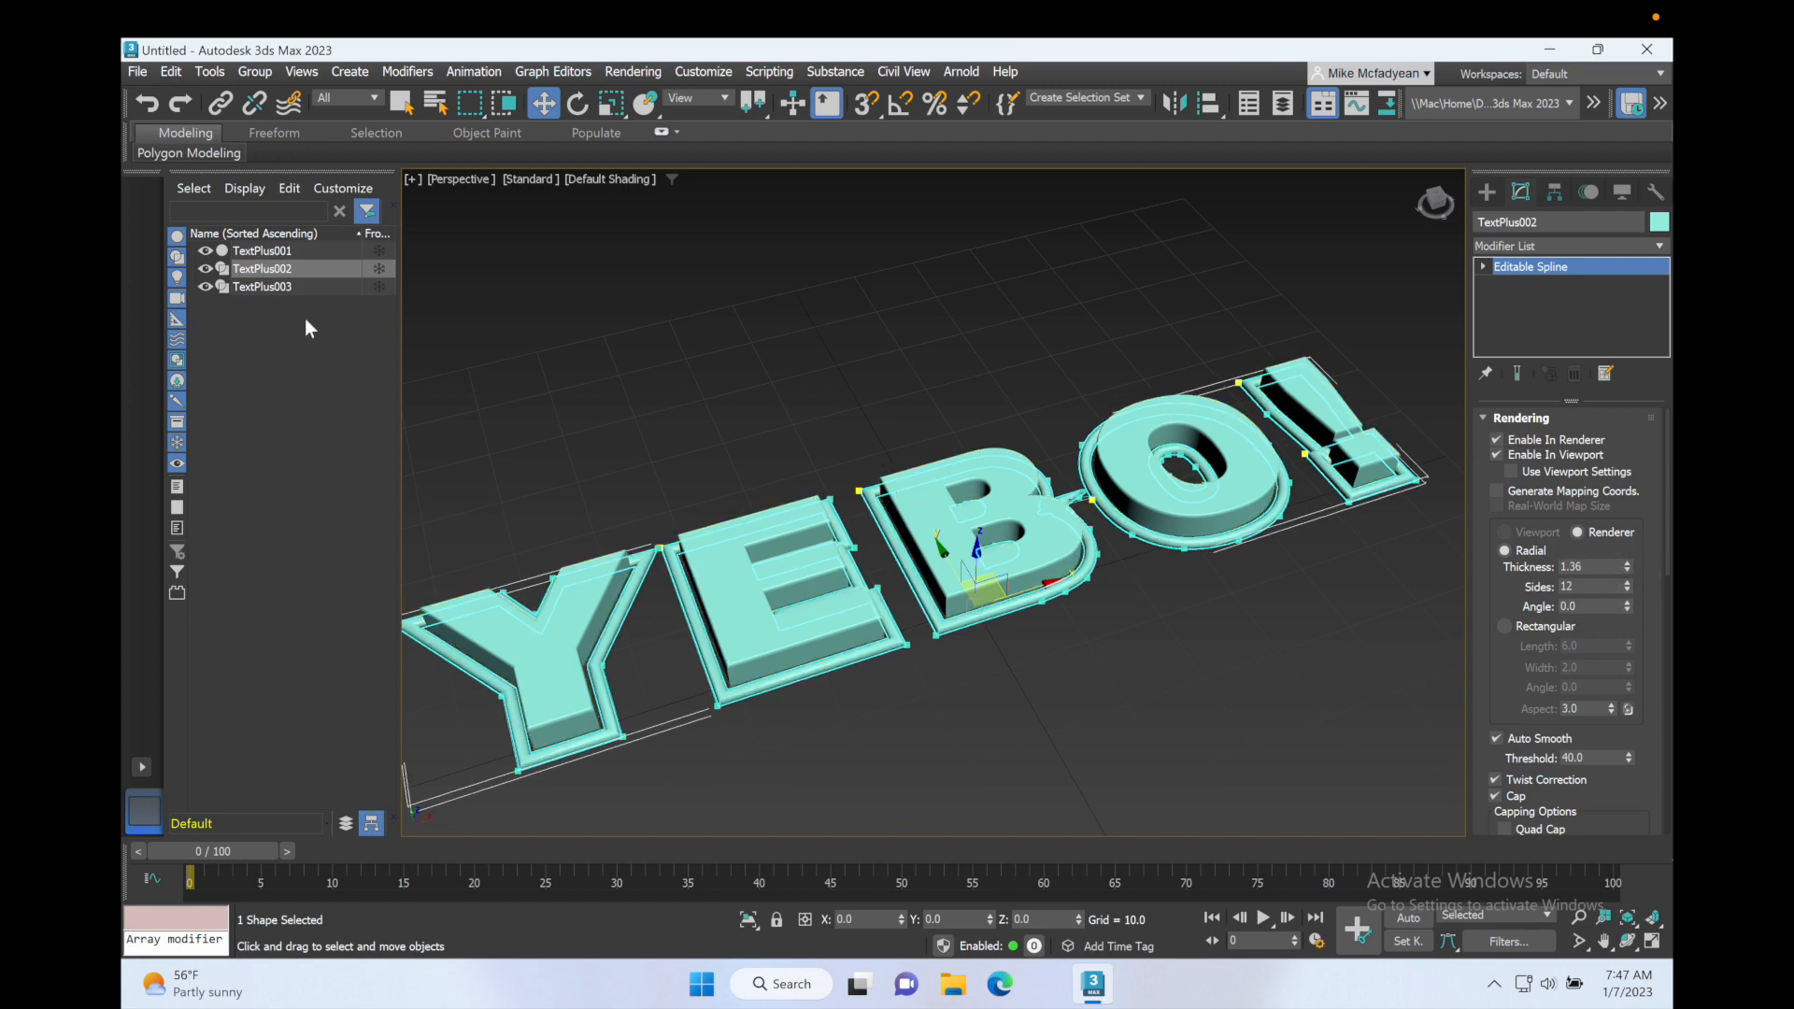
Step: Enable TextPlus003 in renderer and viewport with a Rectangular cross-section 0.96 long
{"action": "left_click", "coordinate": [276, 286]}
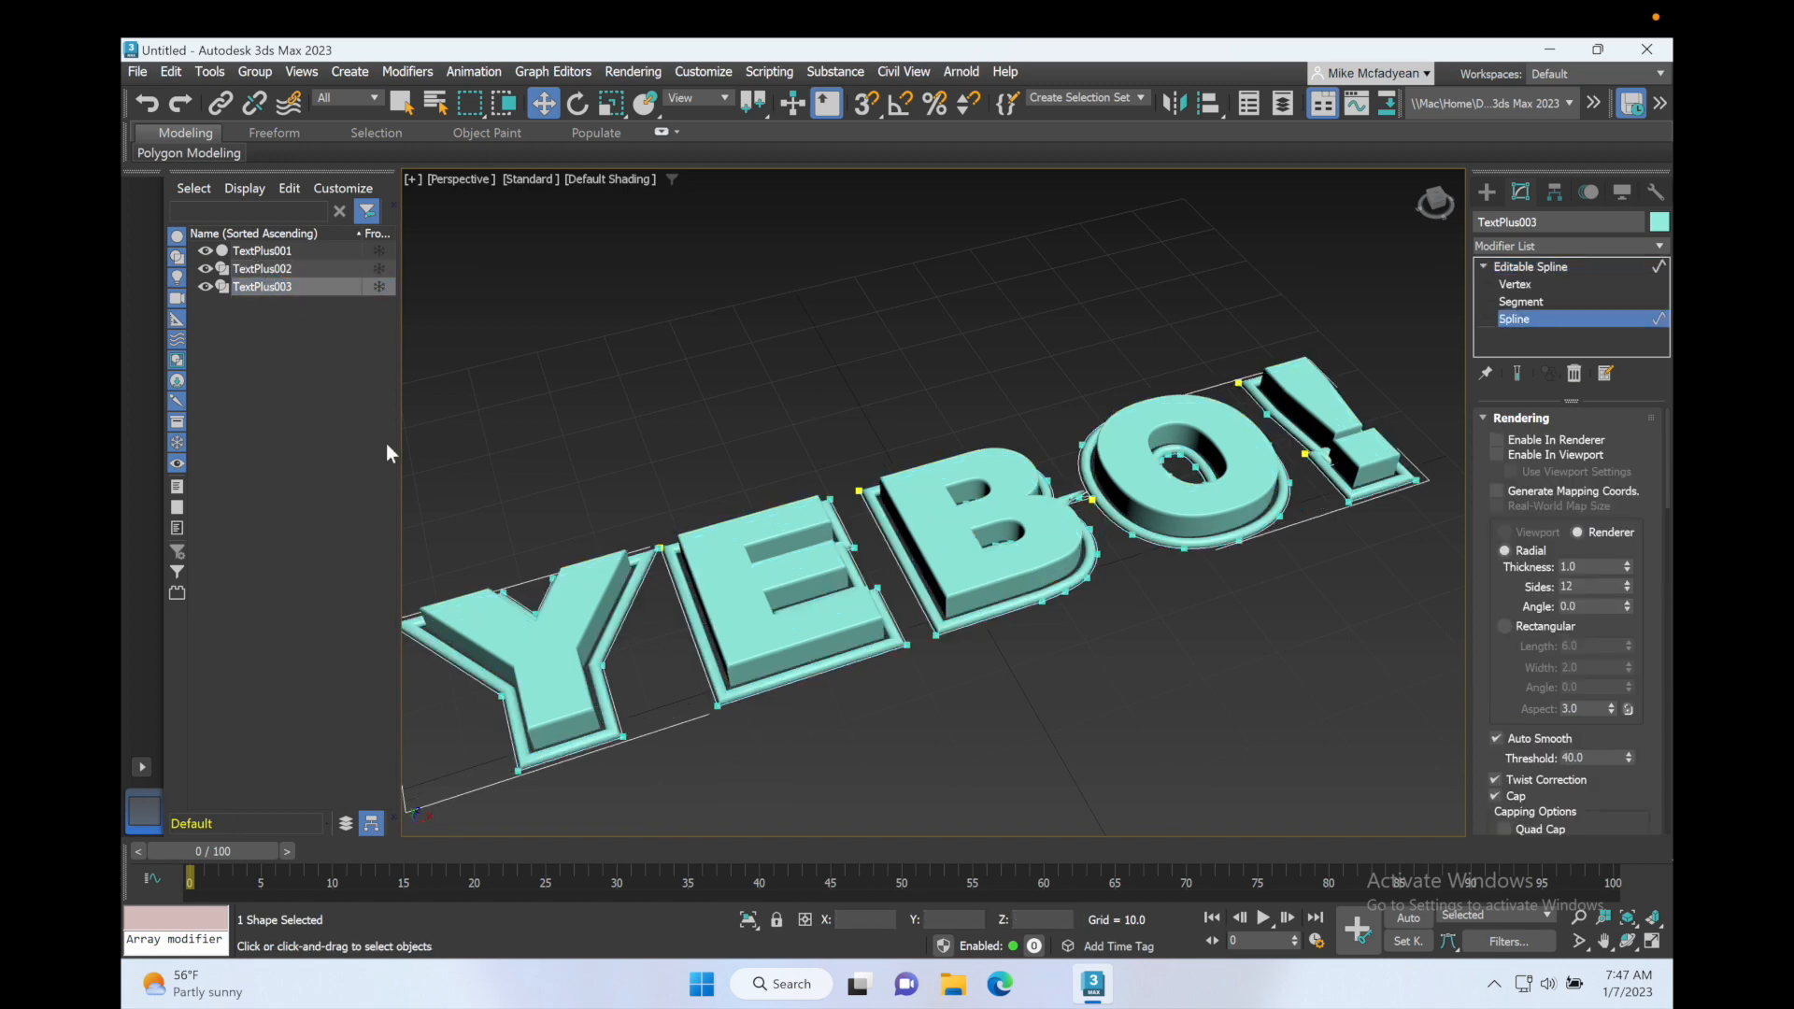
{"action": "left_click", "coordinate": [1495, 439]}
{"action": "left_click", "coordinate": [1497, 455]}
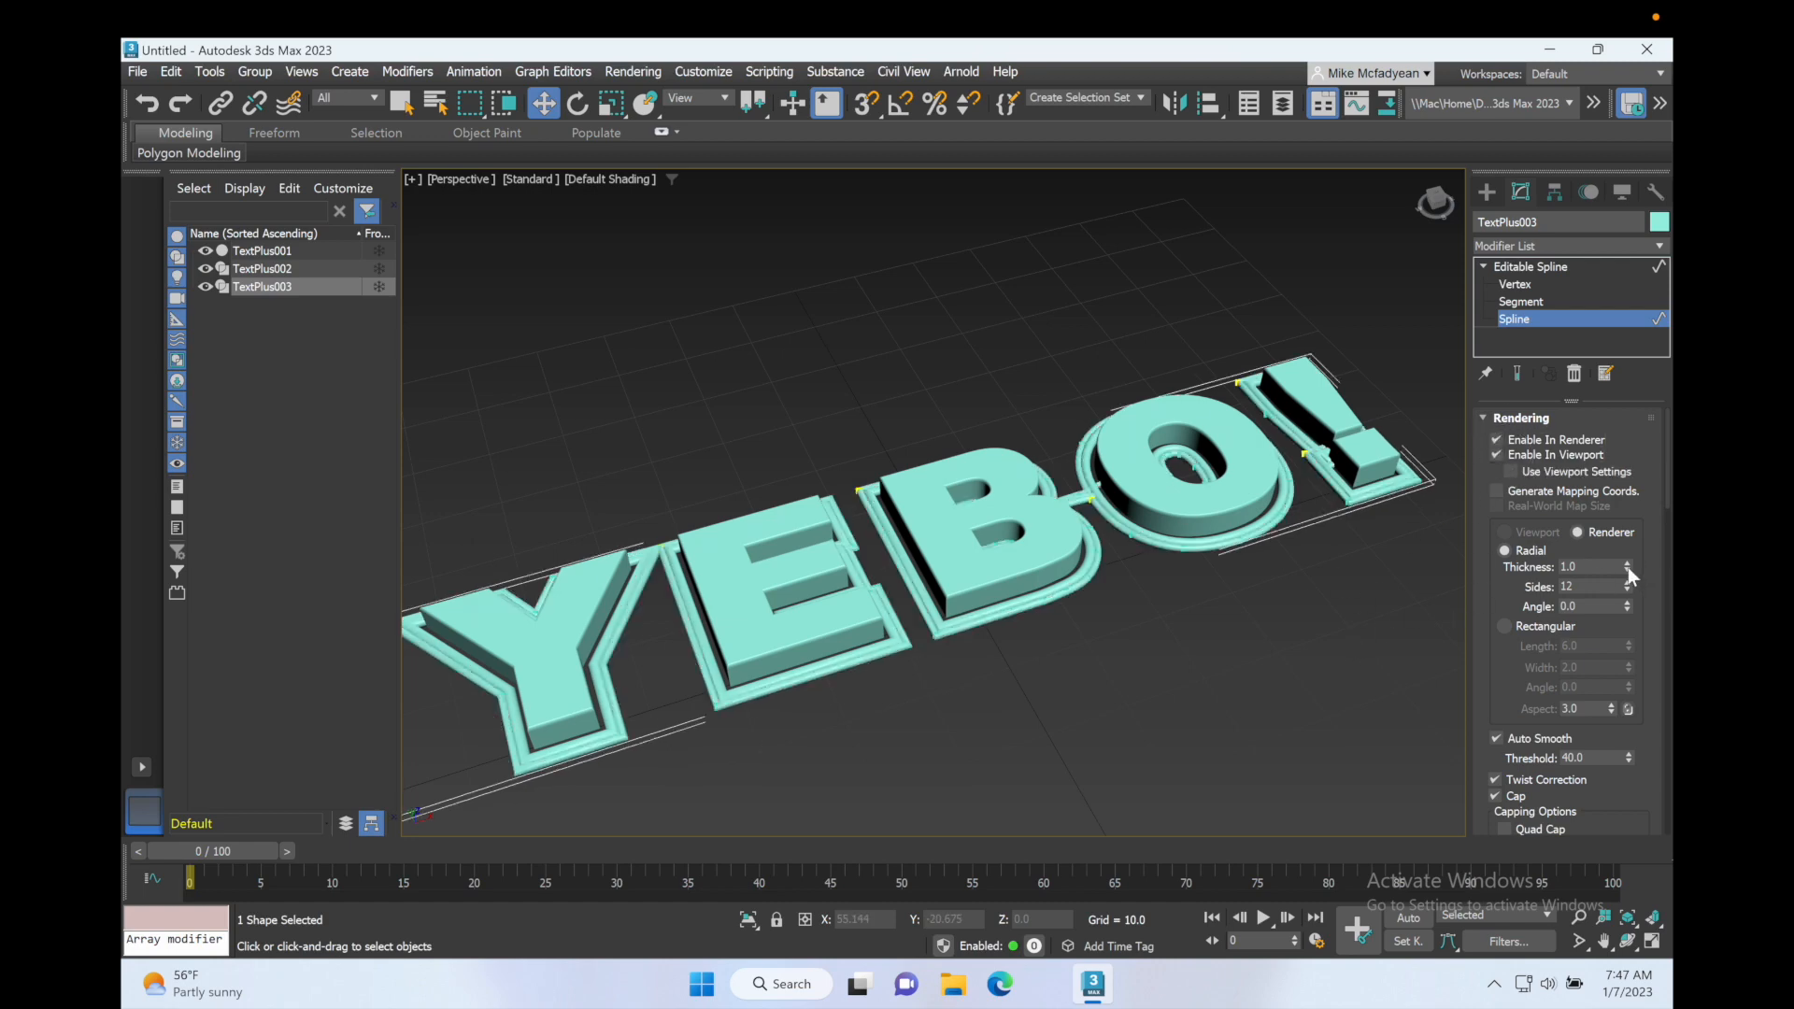
{"action": "left_click", "coordinate": [1504, 627]}
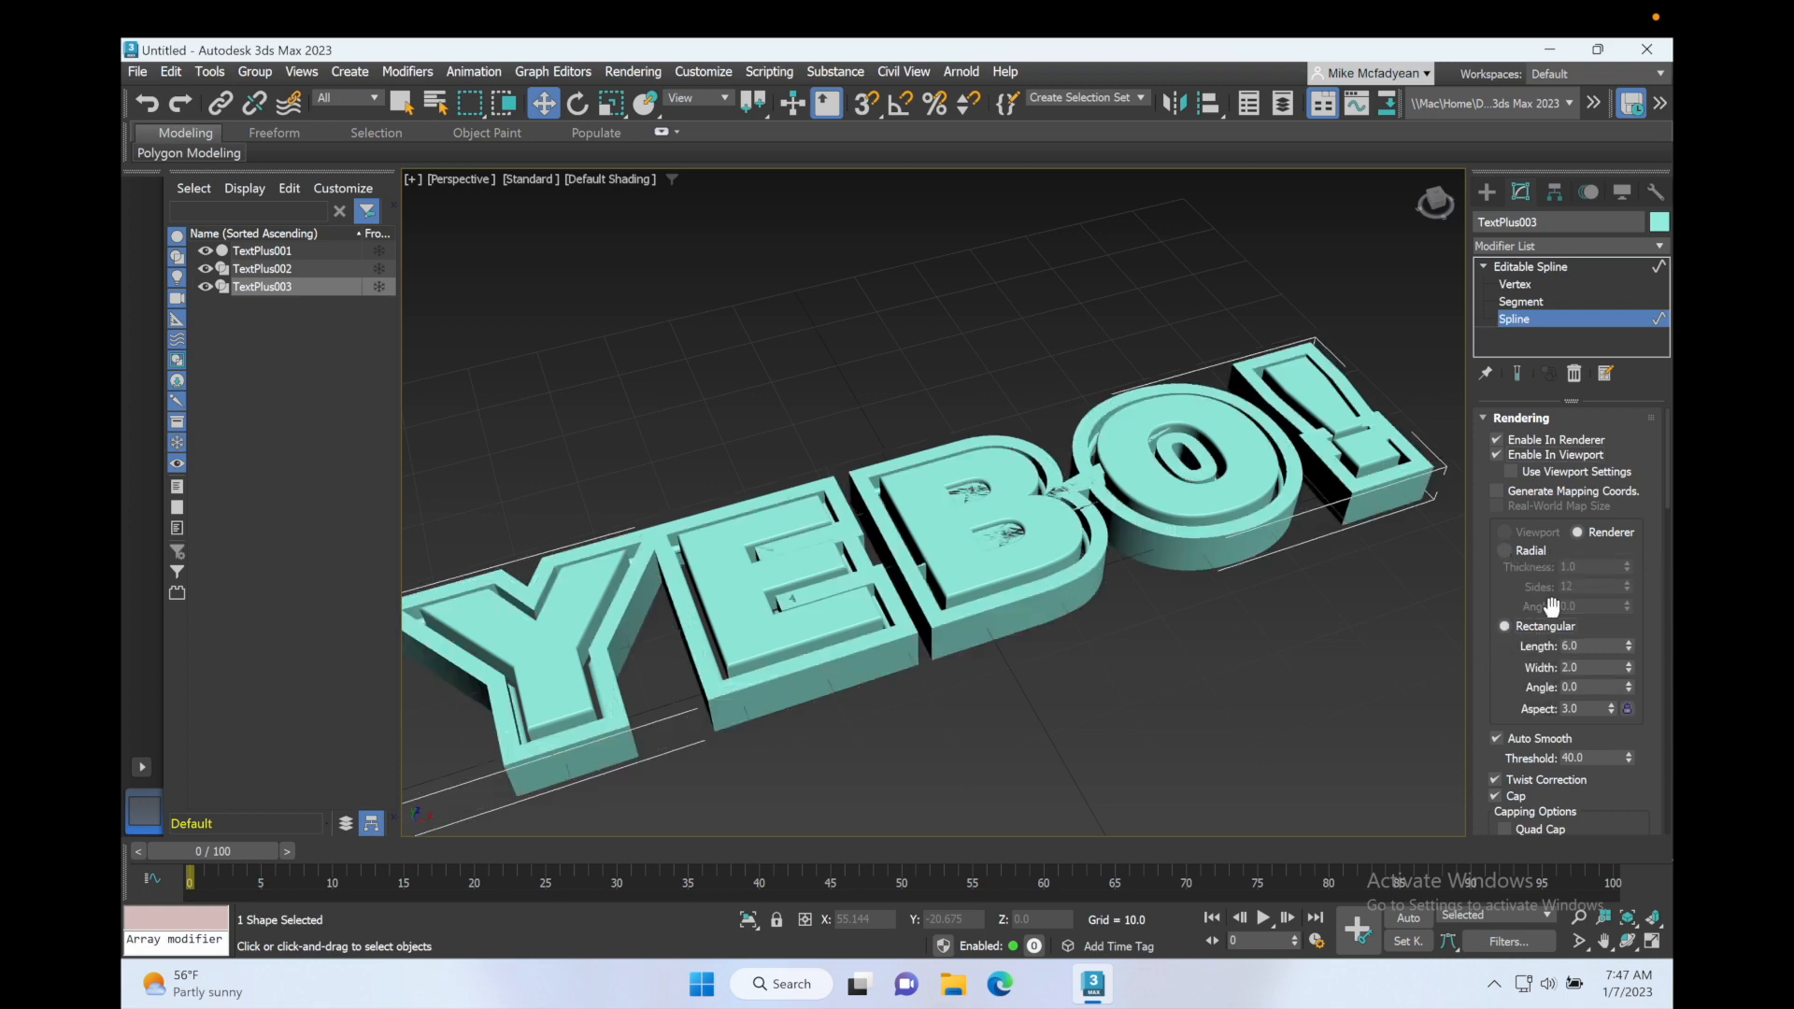
{"action": "left_click_drag", "start_coordinate": [1628, 645], "coordinate": [1631, 684]}
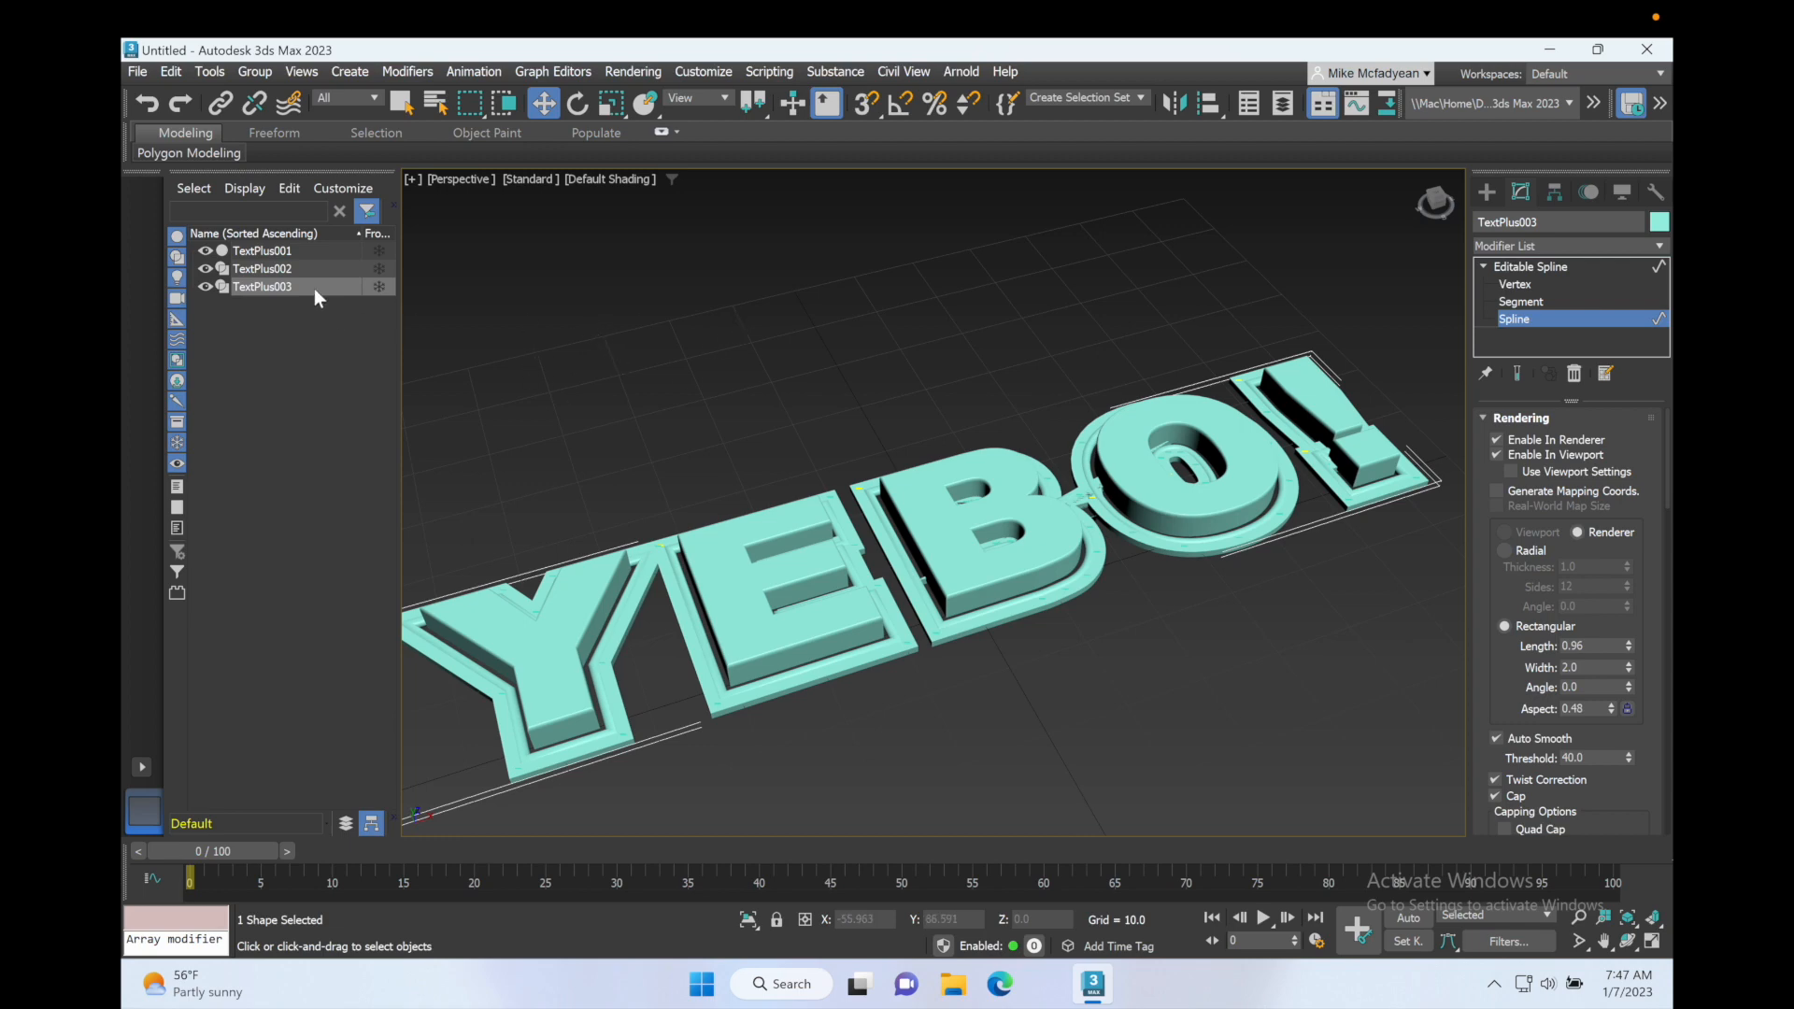
Step: Leave spline editing on TextPlus003, lower the whole object to about Z -1.212 and clear the selection
{"action": "left_click", "coordinate": [1514, 319]}
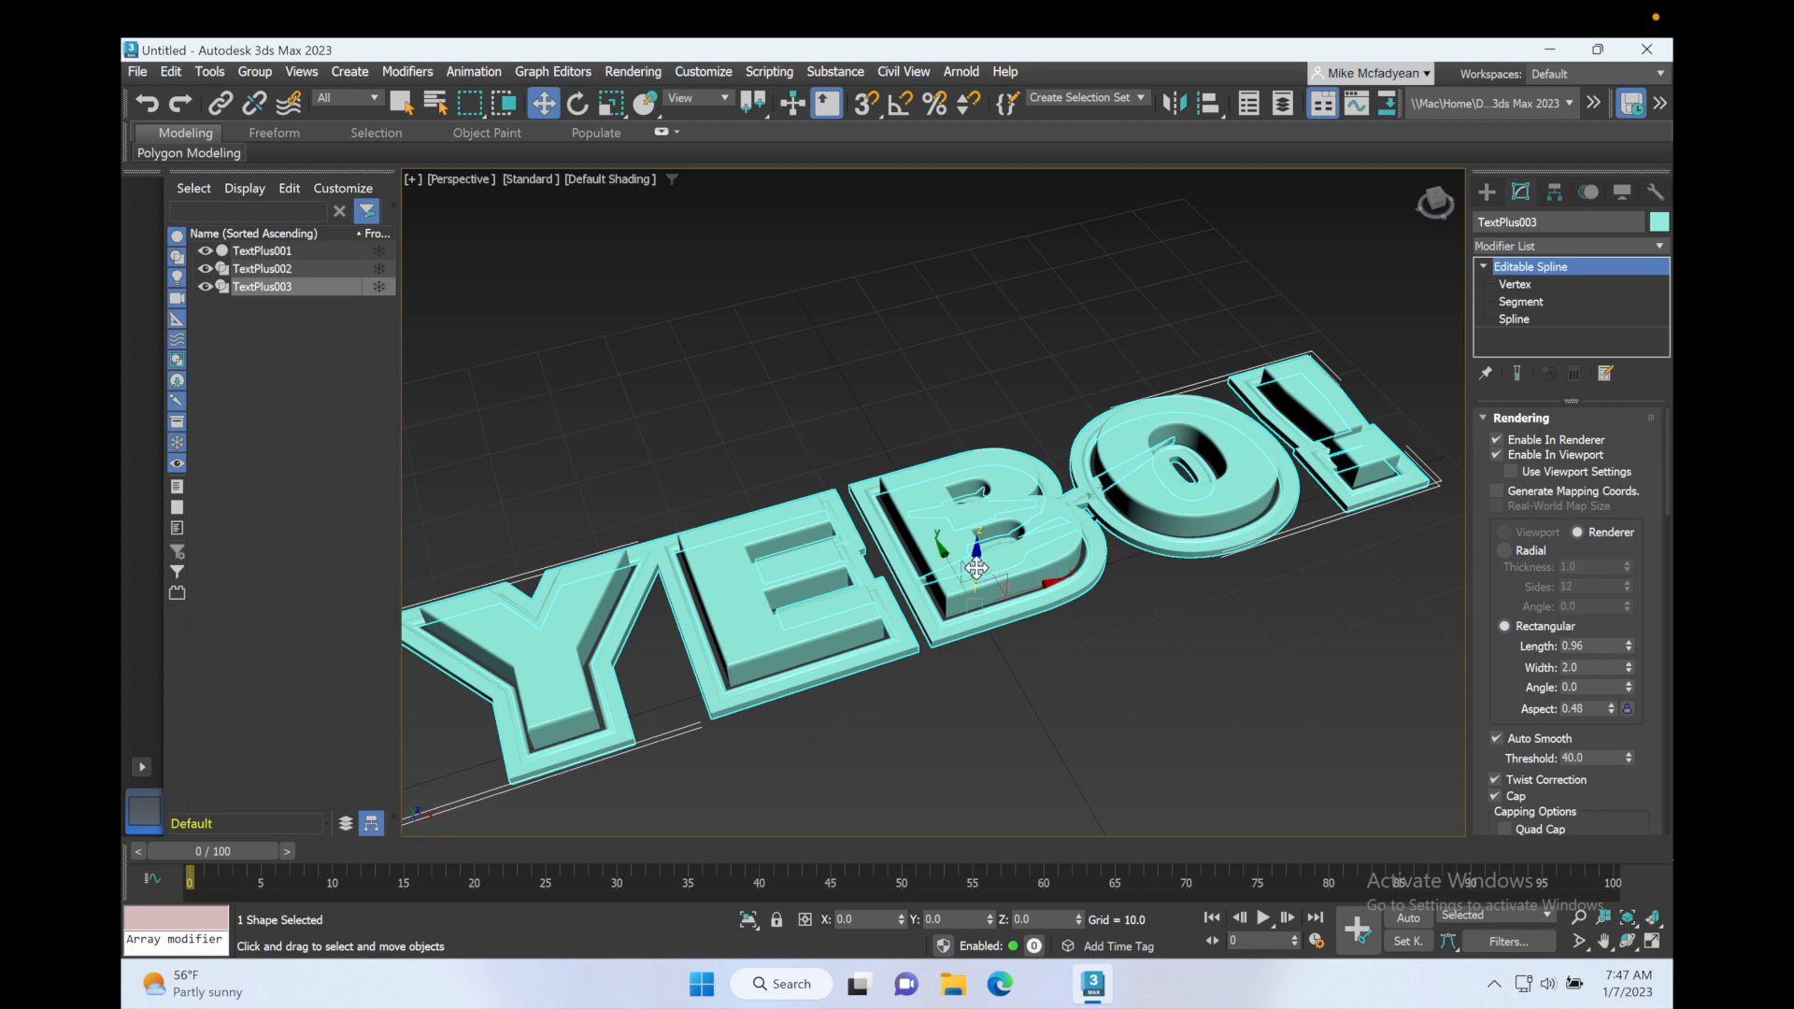
{"action": "left_click_drag", "start_coordinate": [976, 556], "coordinate": [977, 575]}
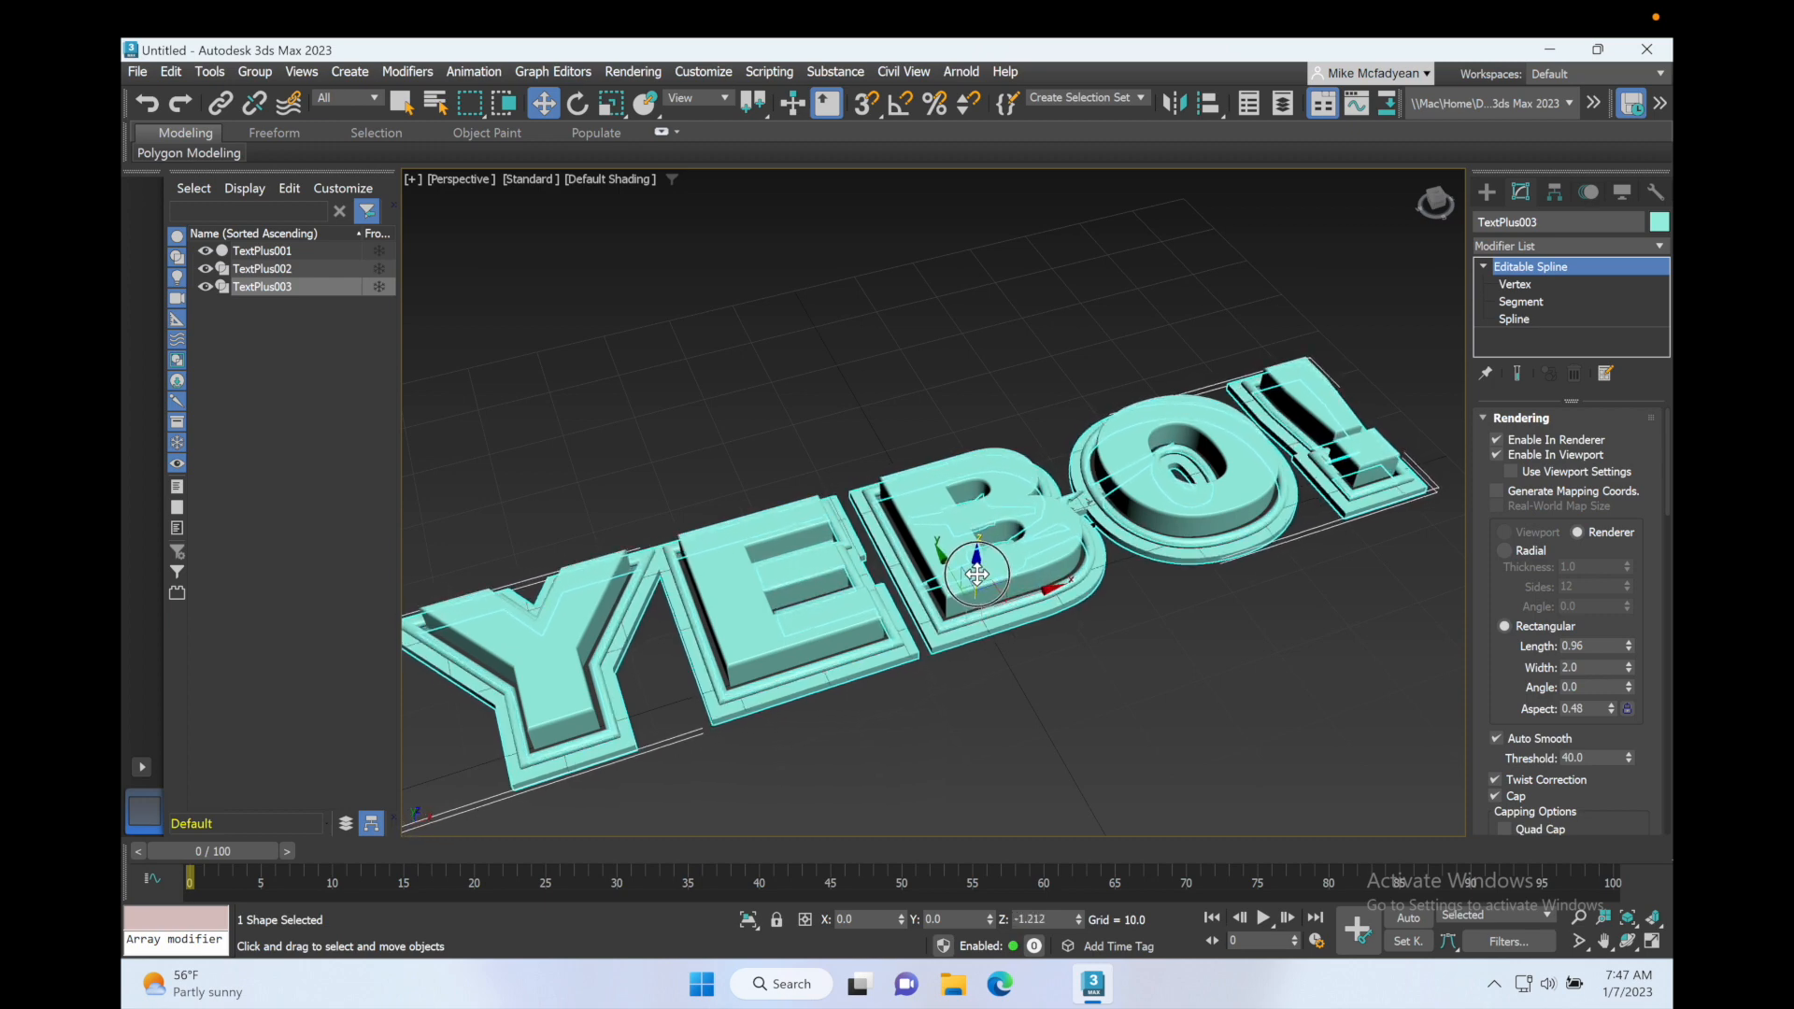
{"action": "left_click", "coordinate": [851, 417]}
Step: Hide TextPlus001 and TextPlus002, and turn off renderer and viewport rendering for TextPlus003 to expose its bare splines
{"action": "middle_click_drag", "start_coordinate": [940, 485], "coordinate": [1158, 516], "text": "alt"}
{"action": "scroll", "coordinate": [1103, 513], "scroll_direction": "up", "scroll_amount": 5}
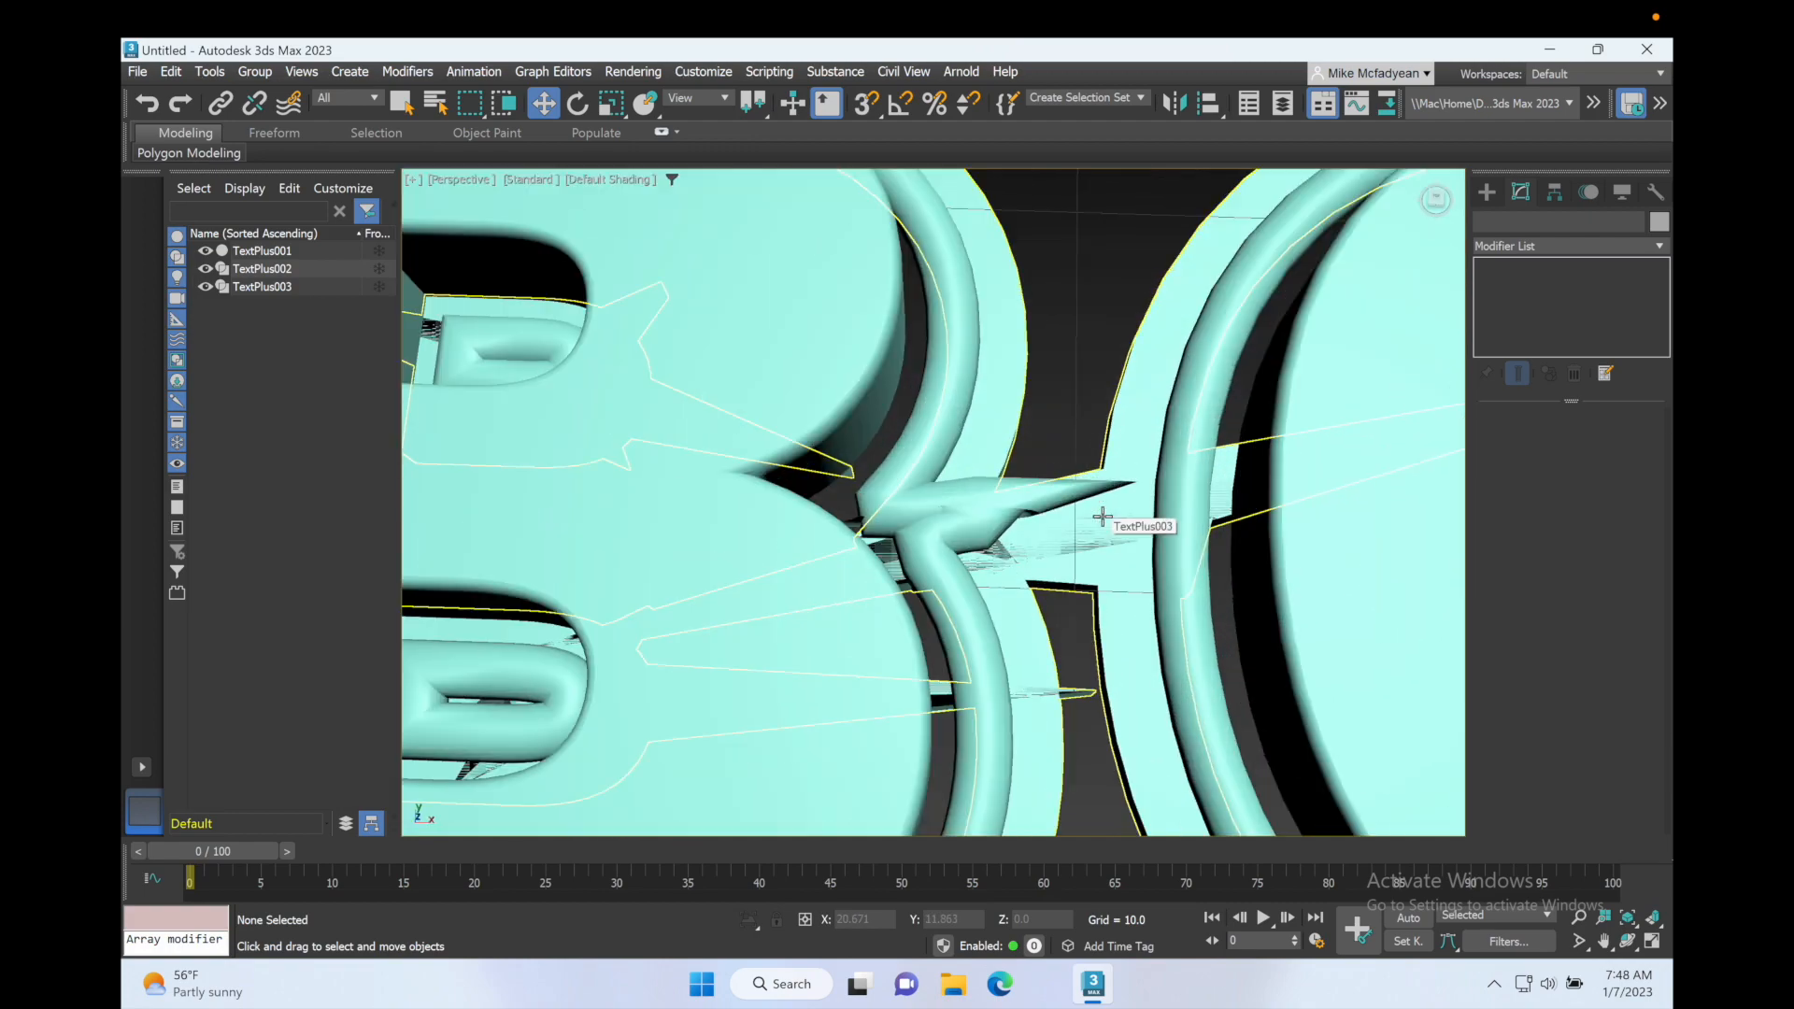
{"action": "scroll", "coordinate": [1109, 514], "scroll_direction": "down", "scroll_amount": 3}
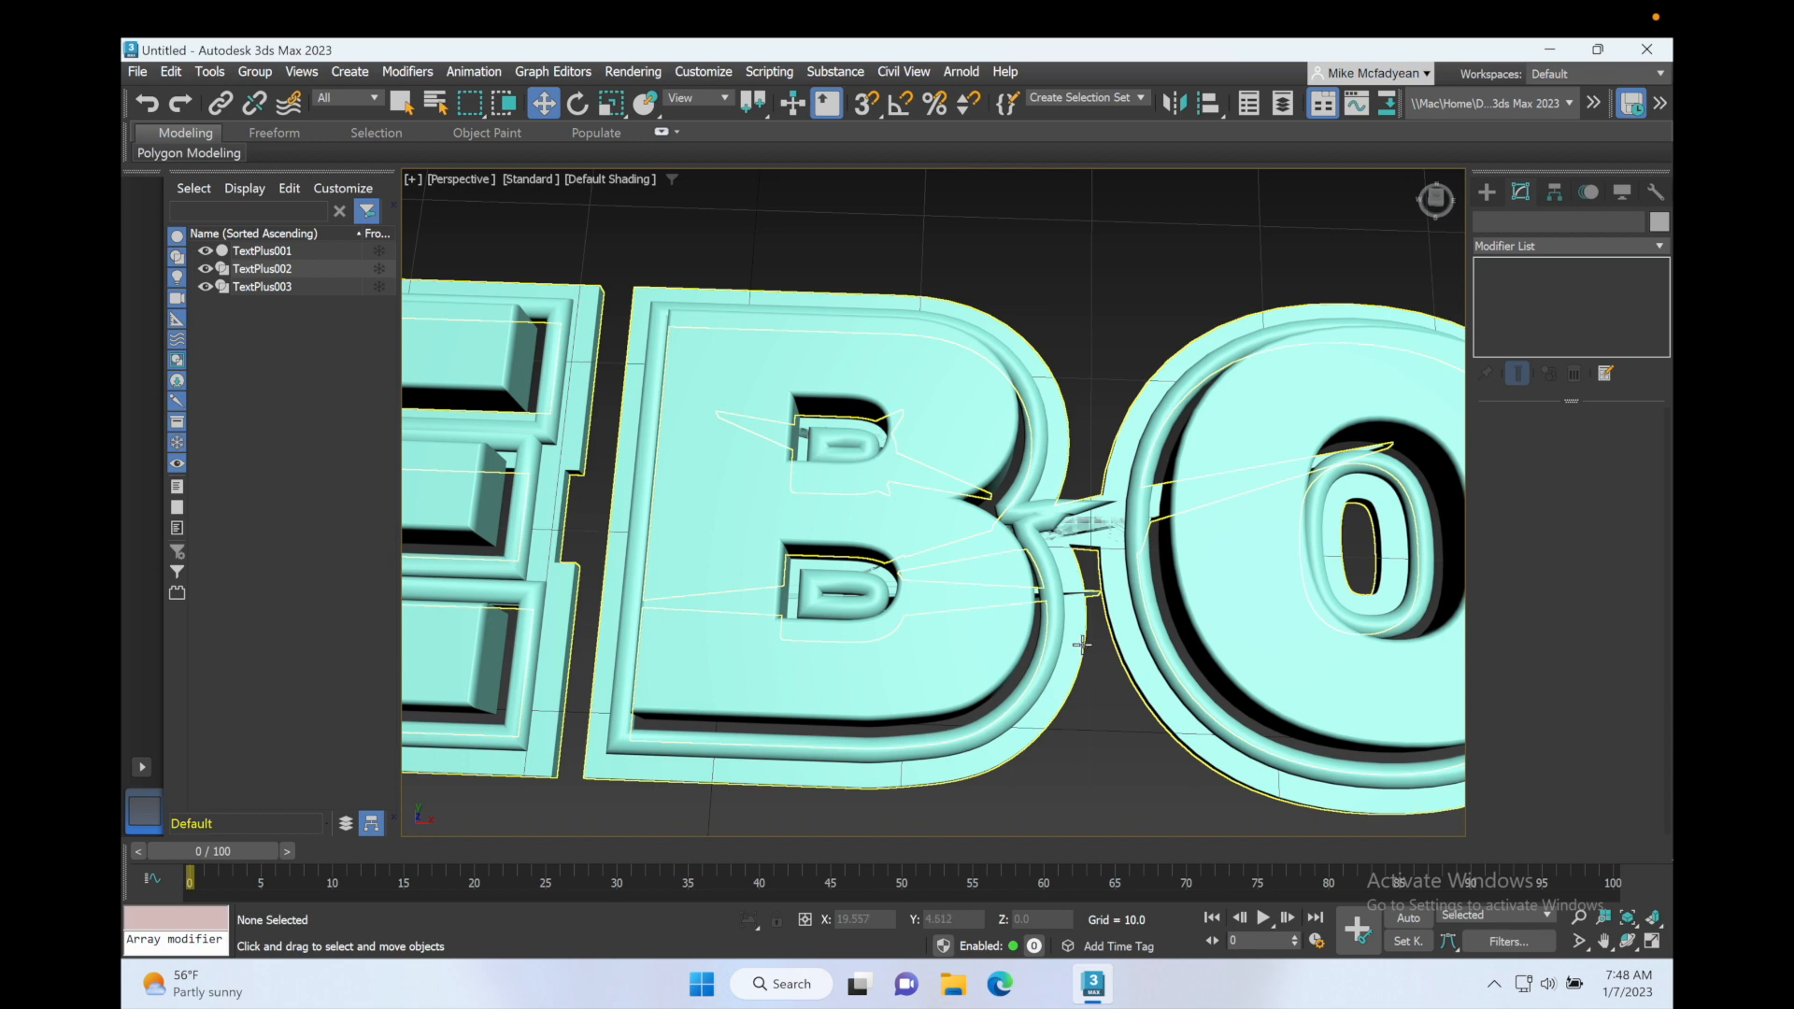
{"action": "left_click", "coordinate": [205, 268]}
{"action": "left_click", "coordinate": [205, 250]}
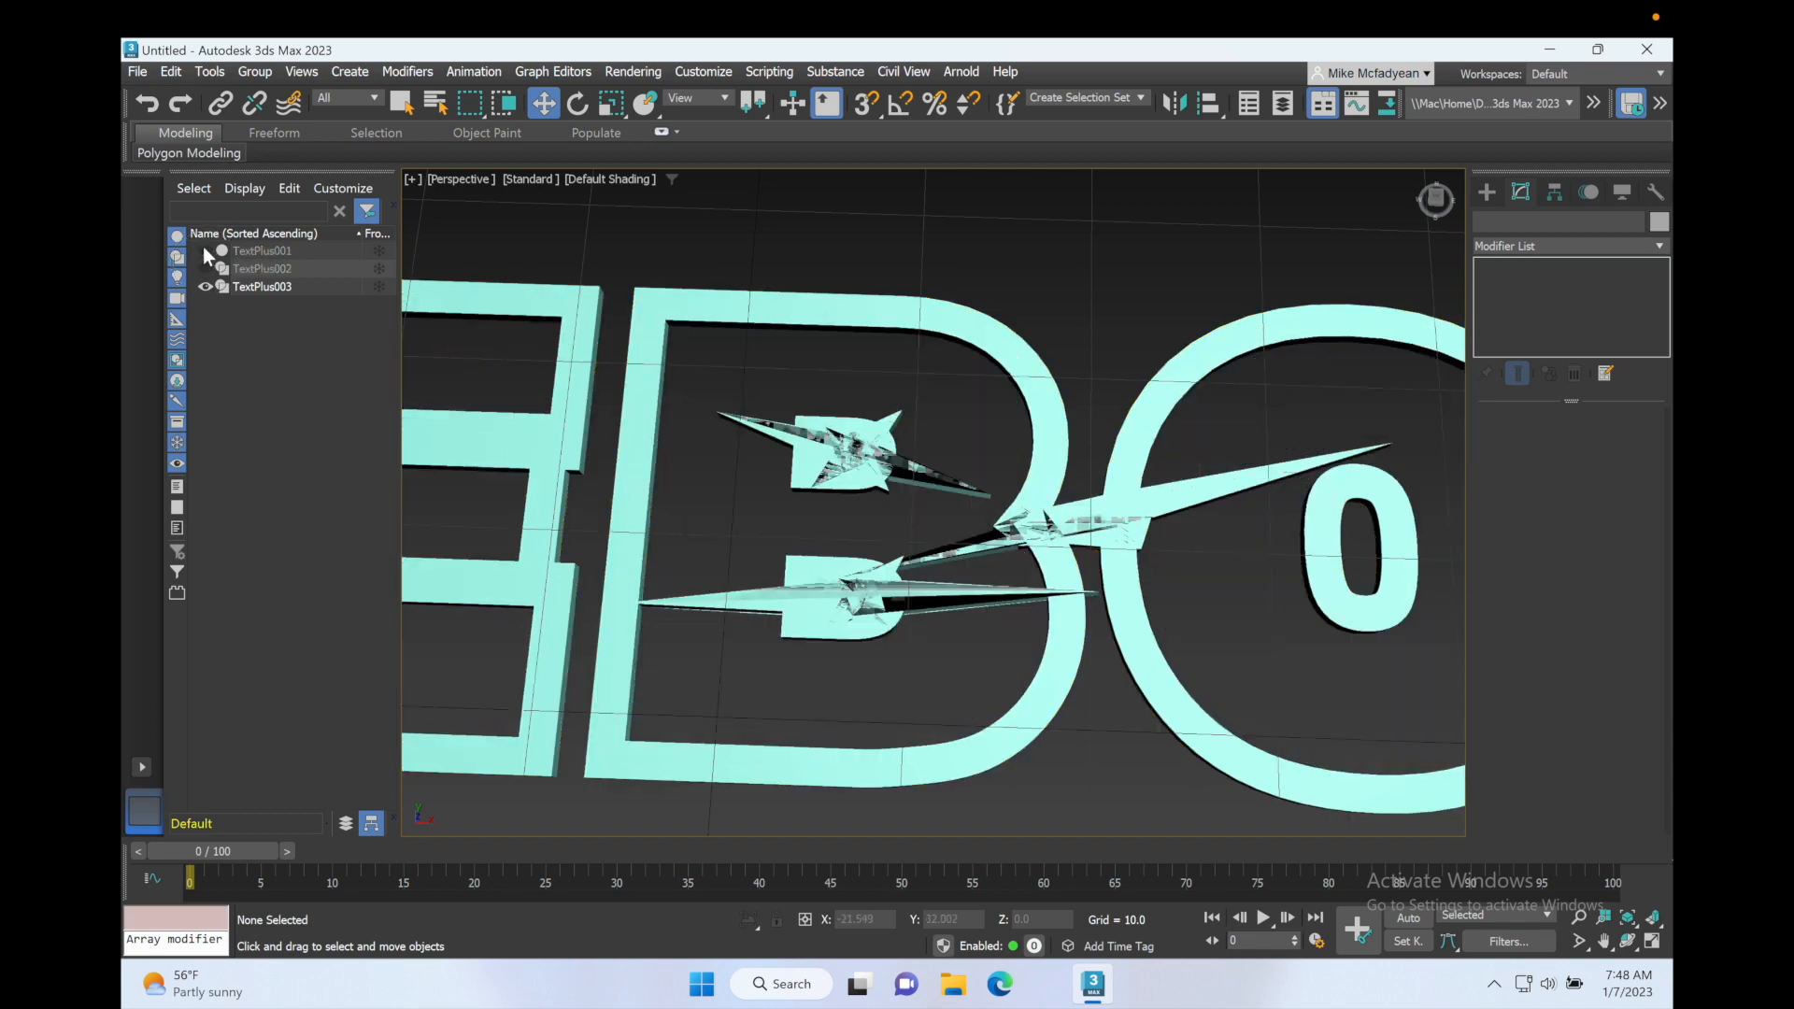
{"action": "left_click", "coordinate": [830, 485]}
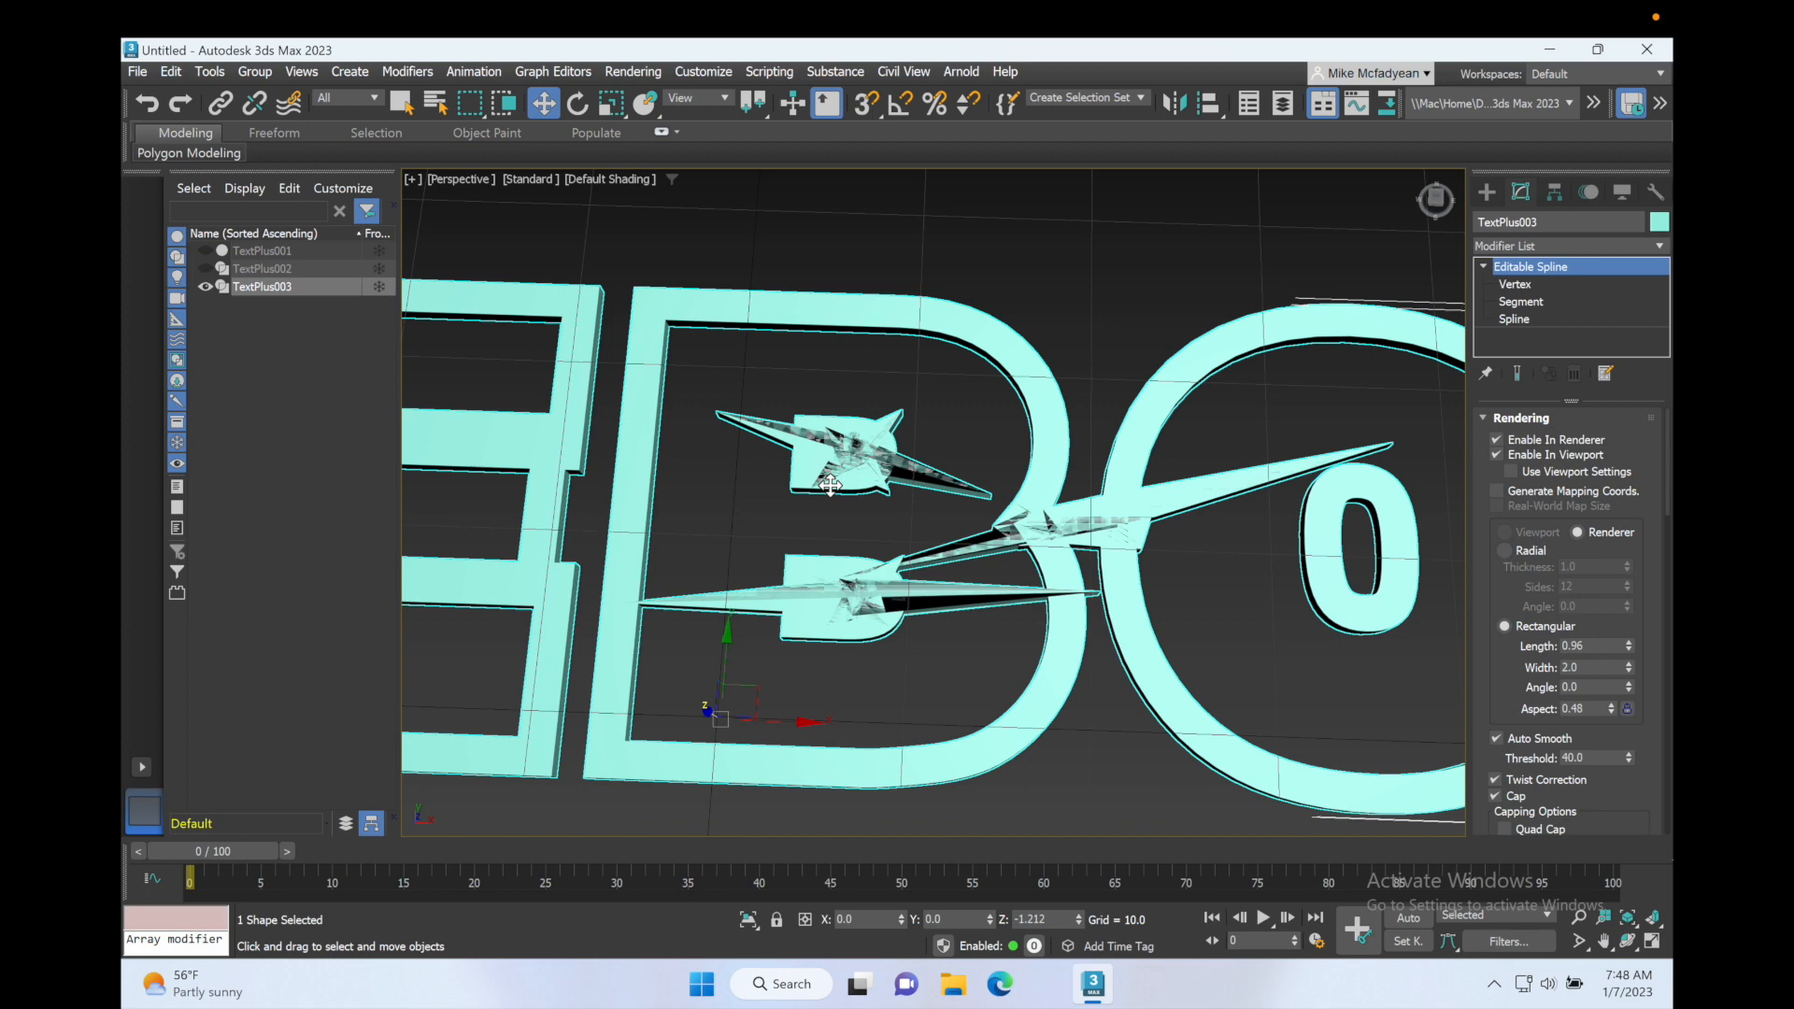
{"action": "left_click", "coordinate": [1496, 455]}
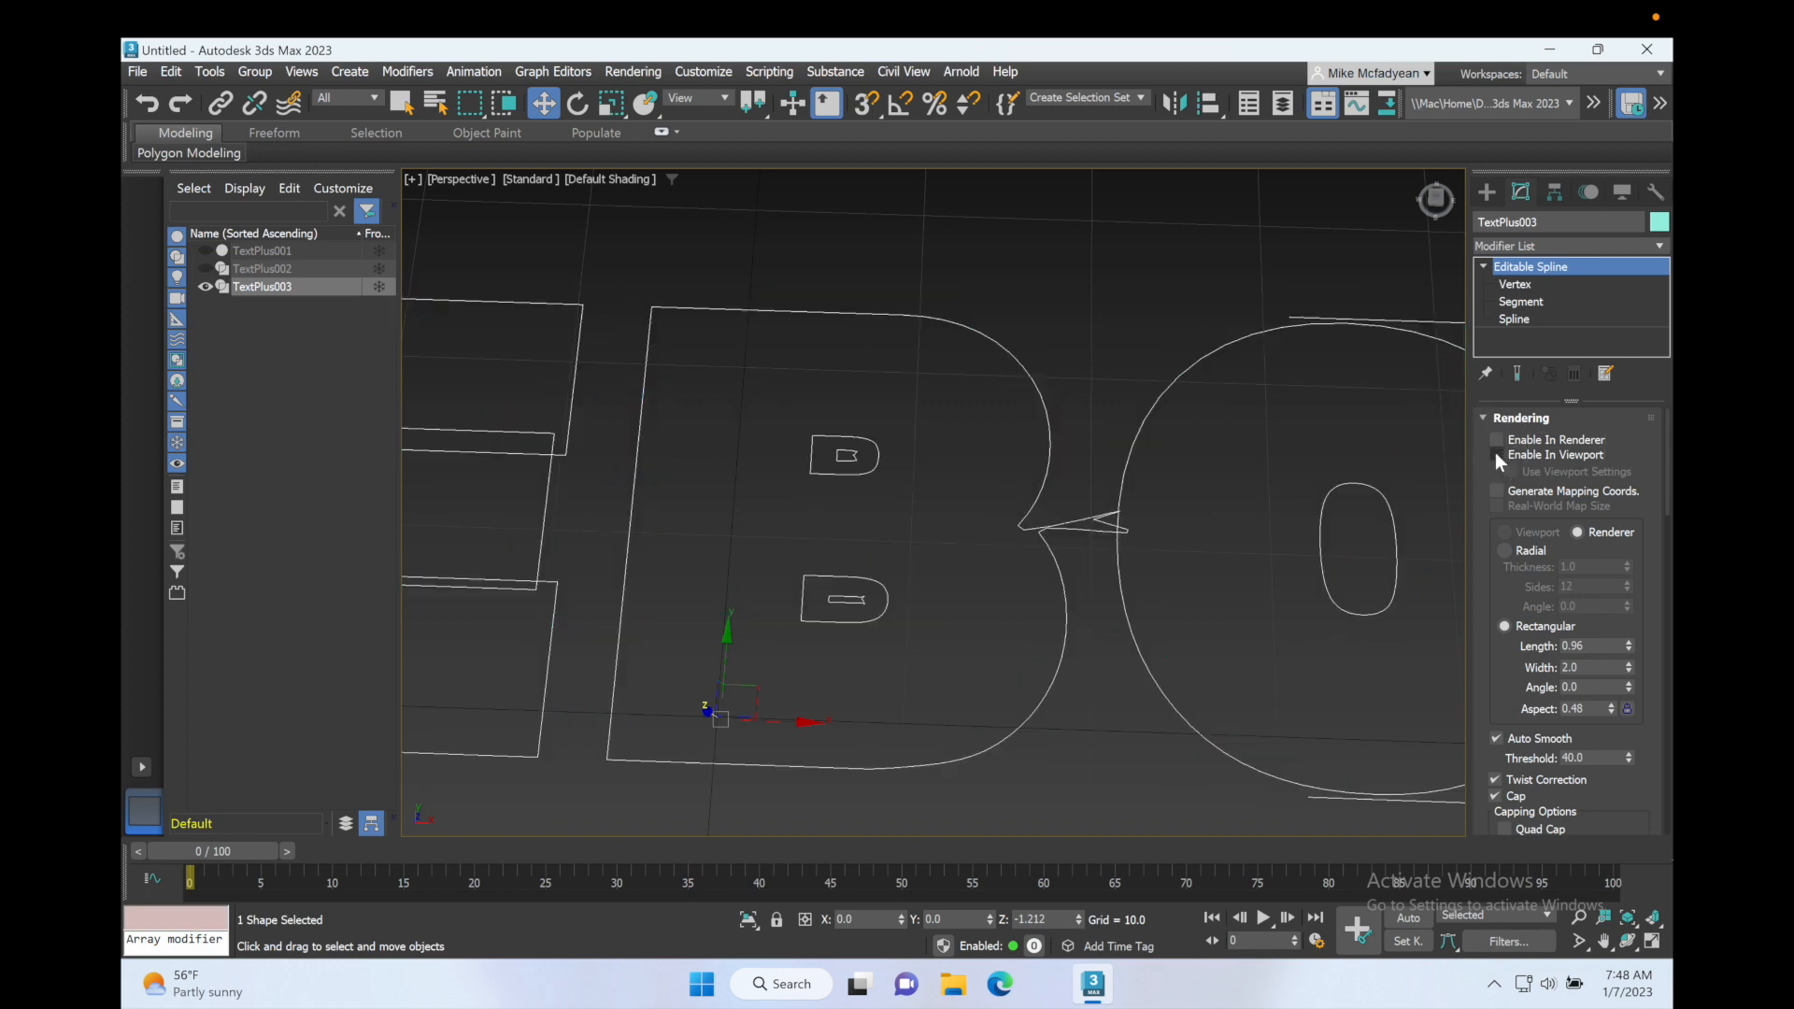
Step: Delete the outer spline of each nested pair inside the two holes of the B in TextPlus003
{"action": "left_click", "coordinate": [1509, 320]}
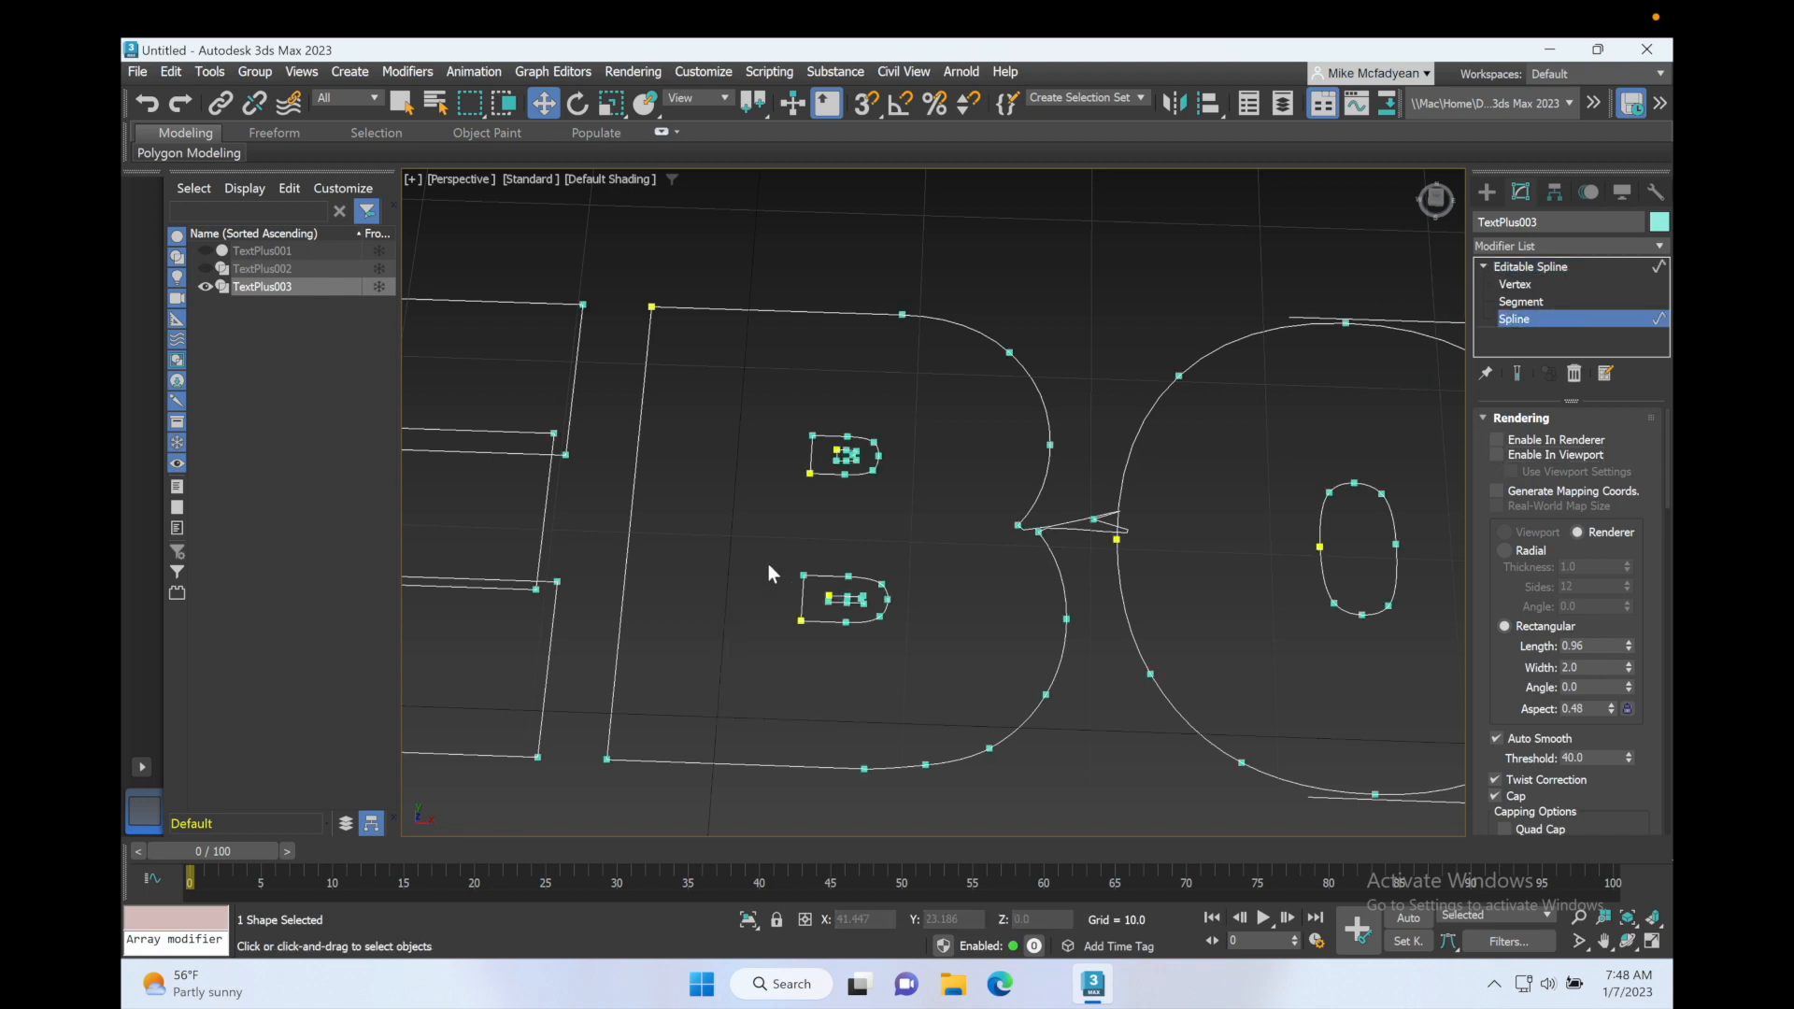
{"action": "left_click", "coordinate": [825, 477]}
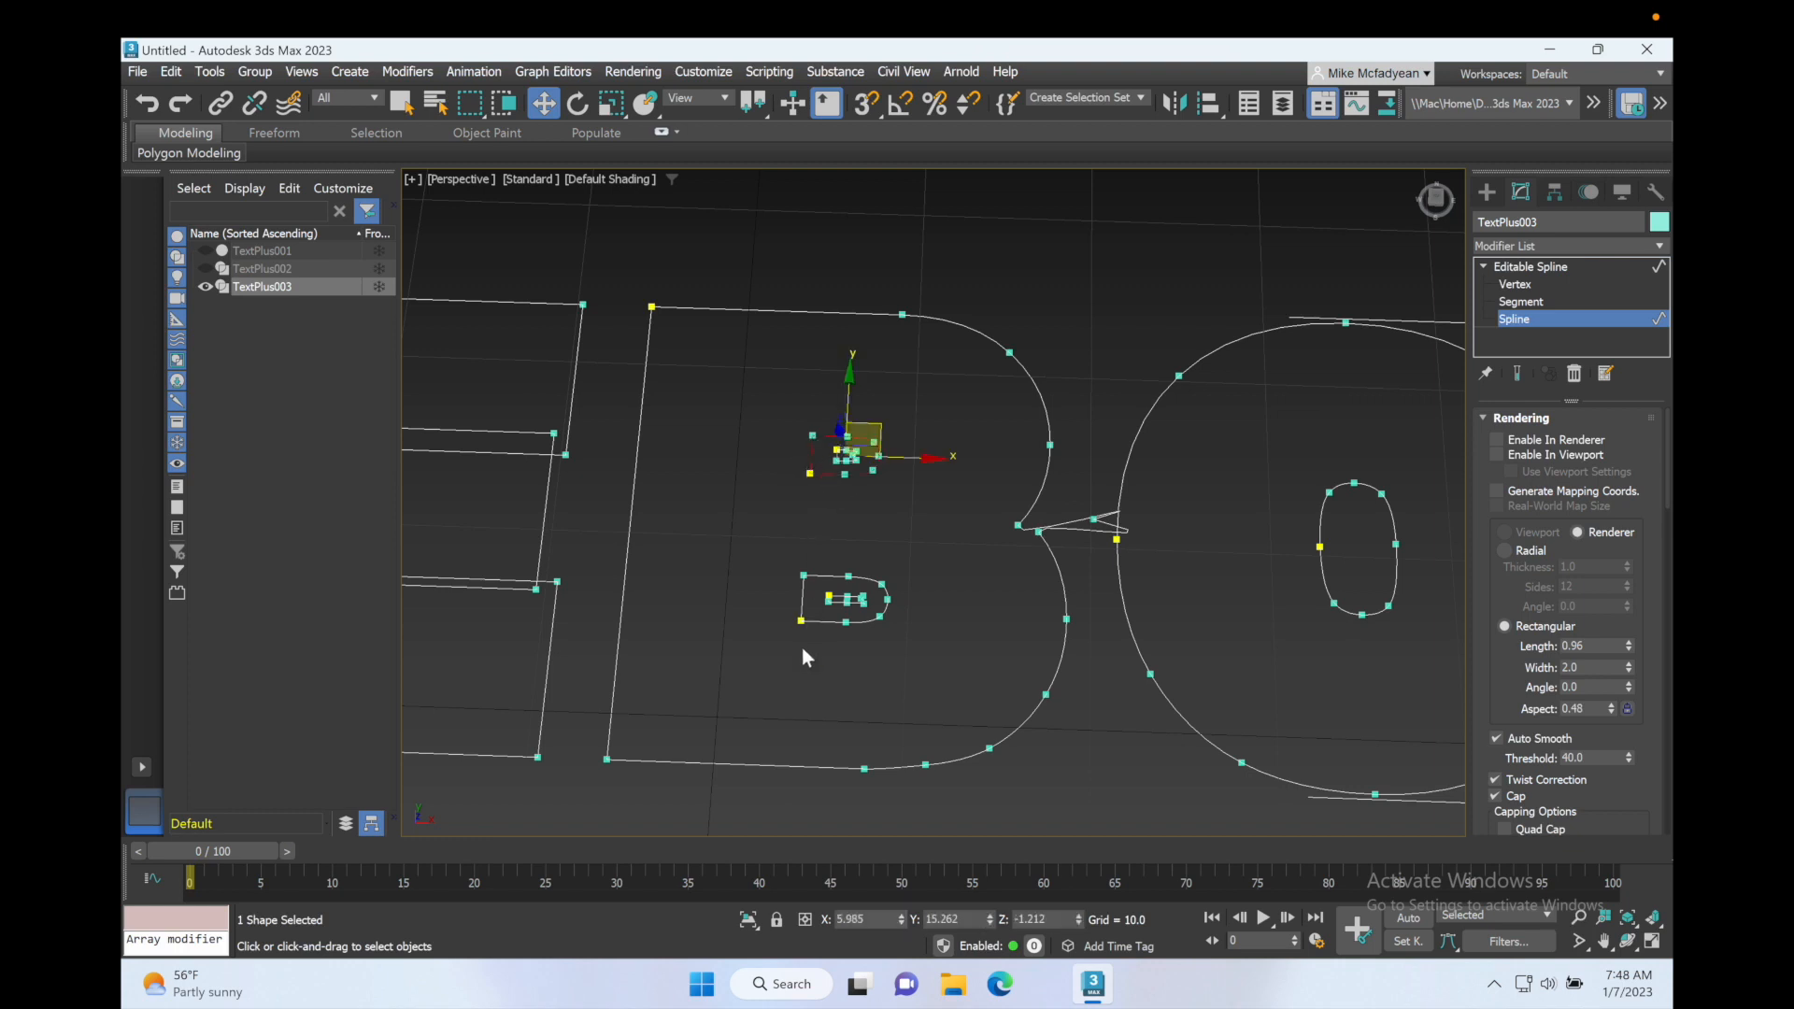
{"action": "left_click", "coordinate": [809, 619], "text": "ctrl"}
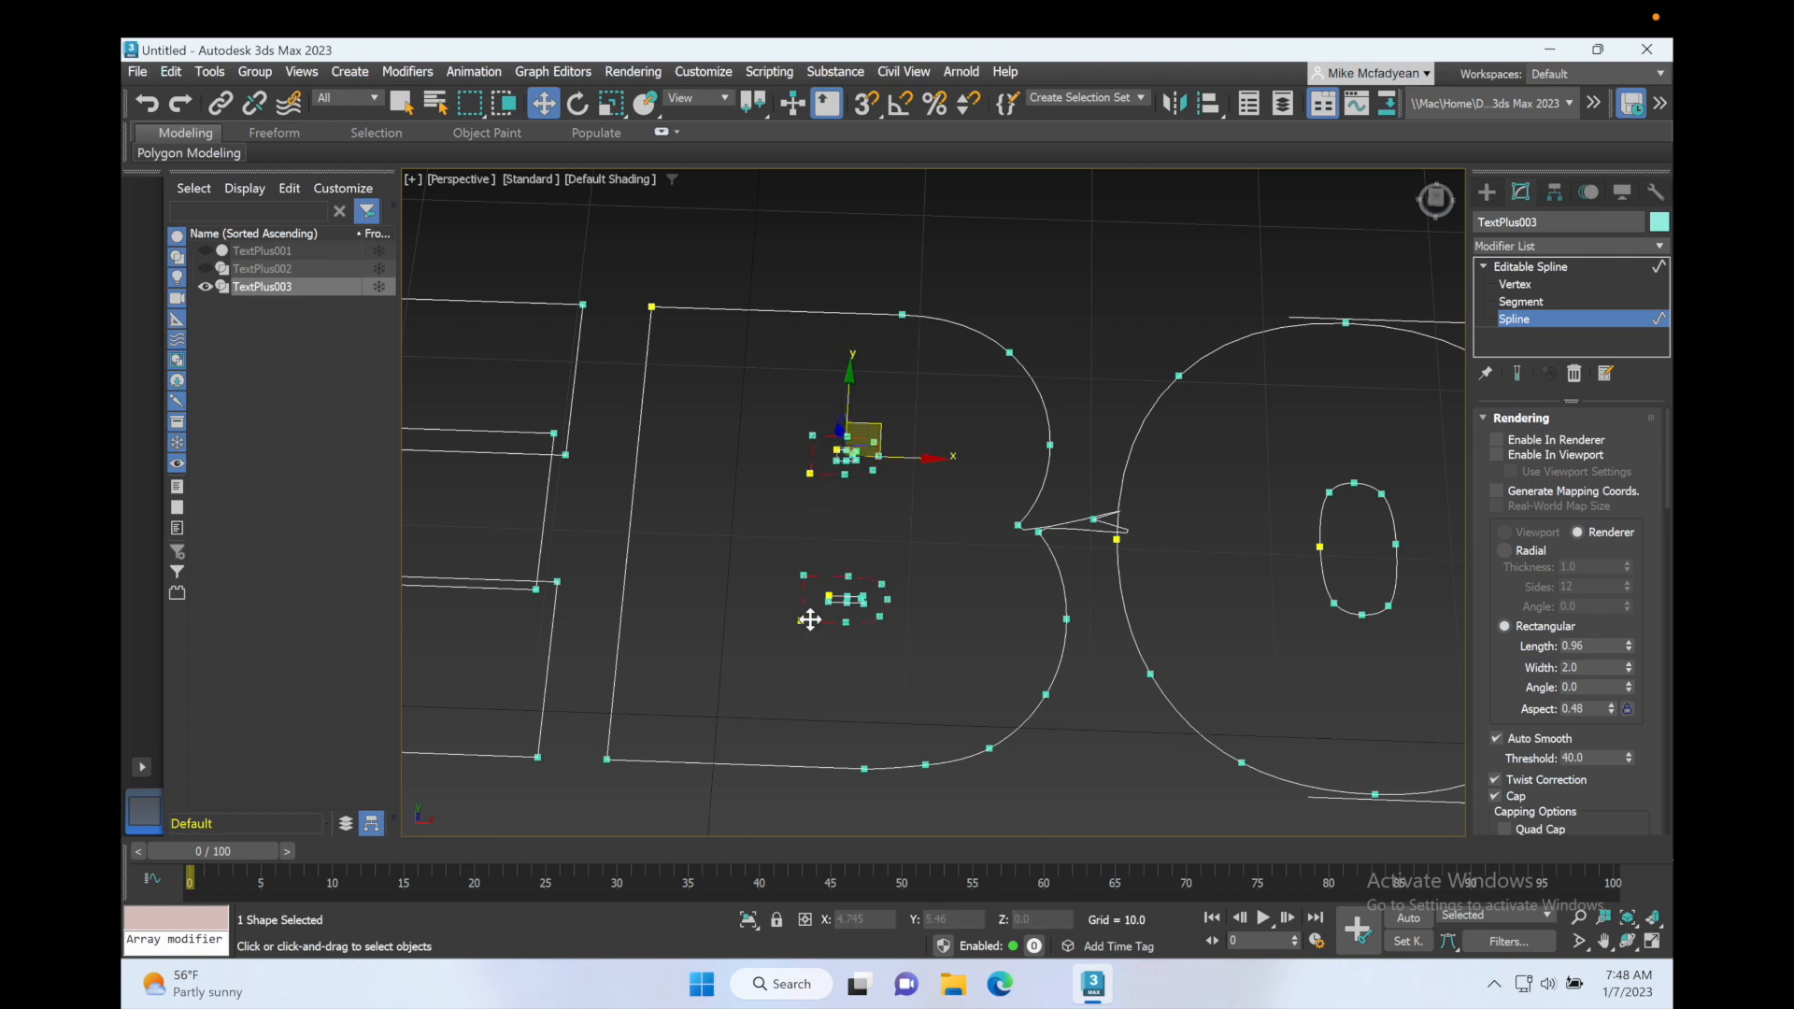
{"action": "key", "text": "Delete"}
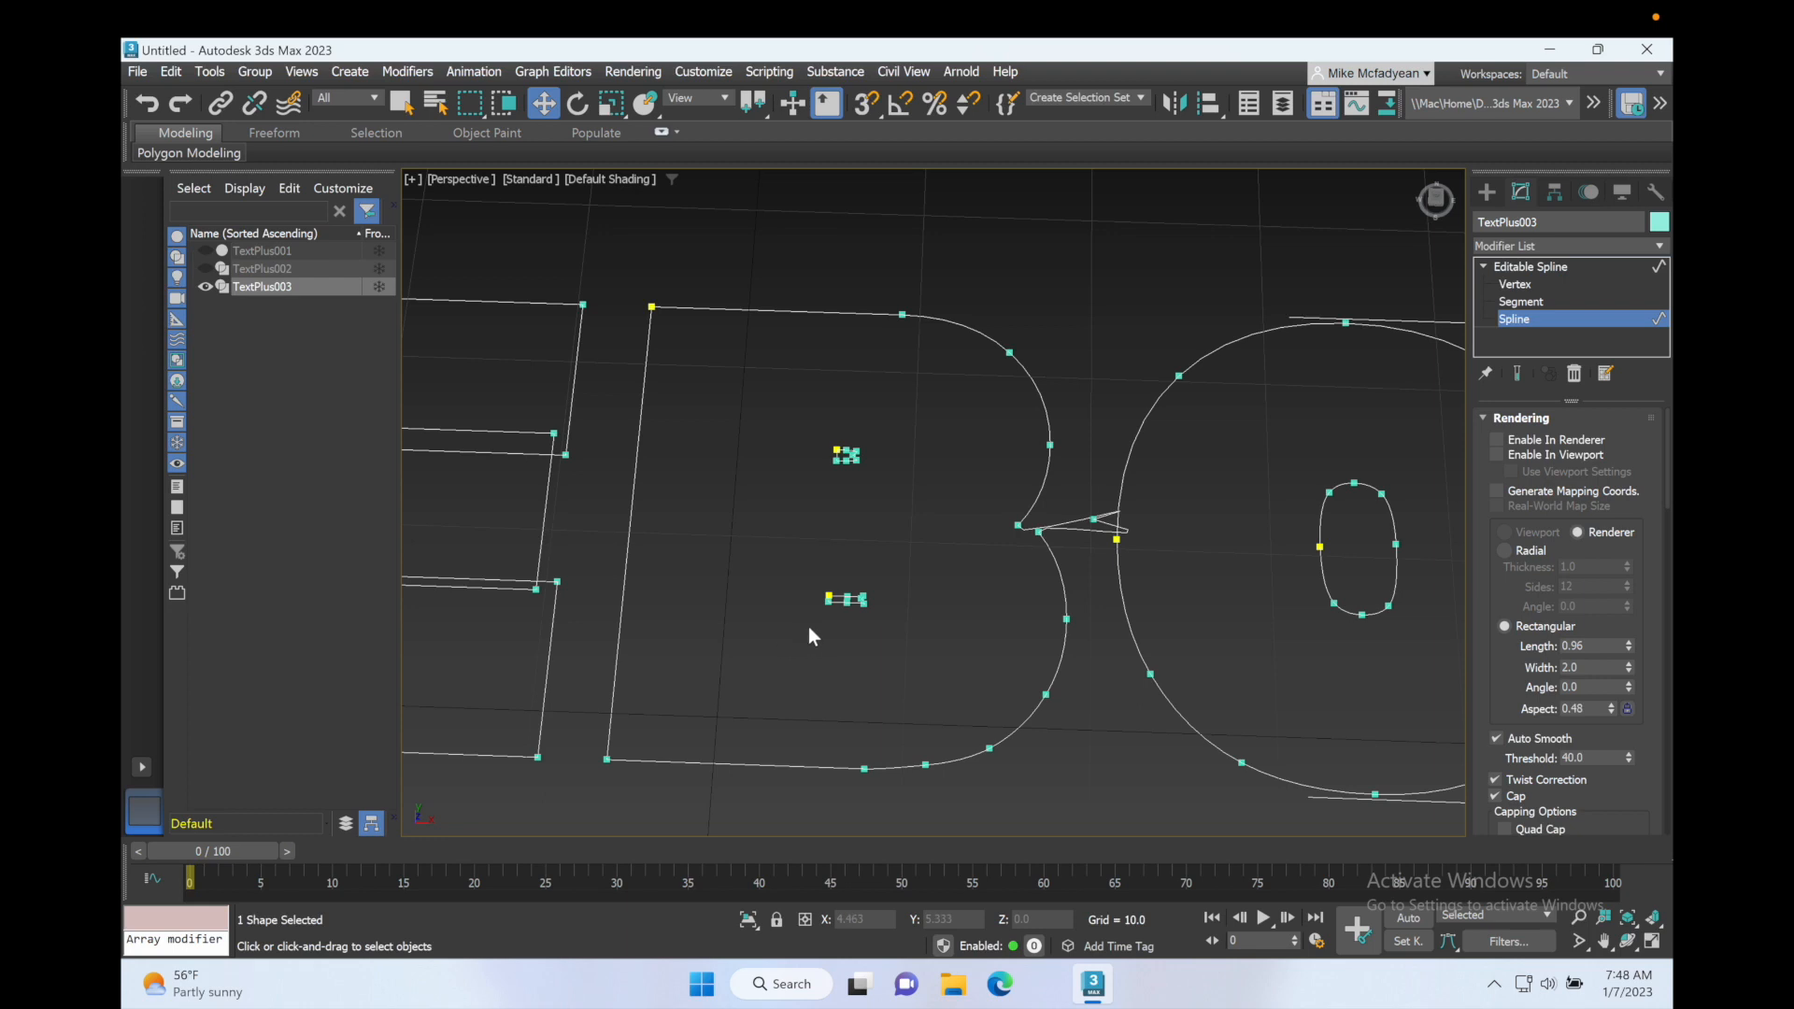
Step: Re-enable TextPlus003 in the renderer and briefly turn its viewport rendering on and off to check the B
{"action": "left_click", "coordinate": [1495, 267]}
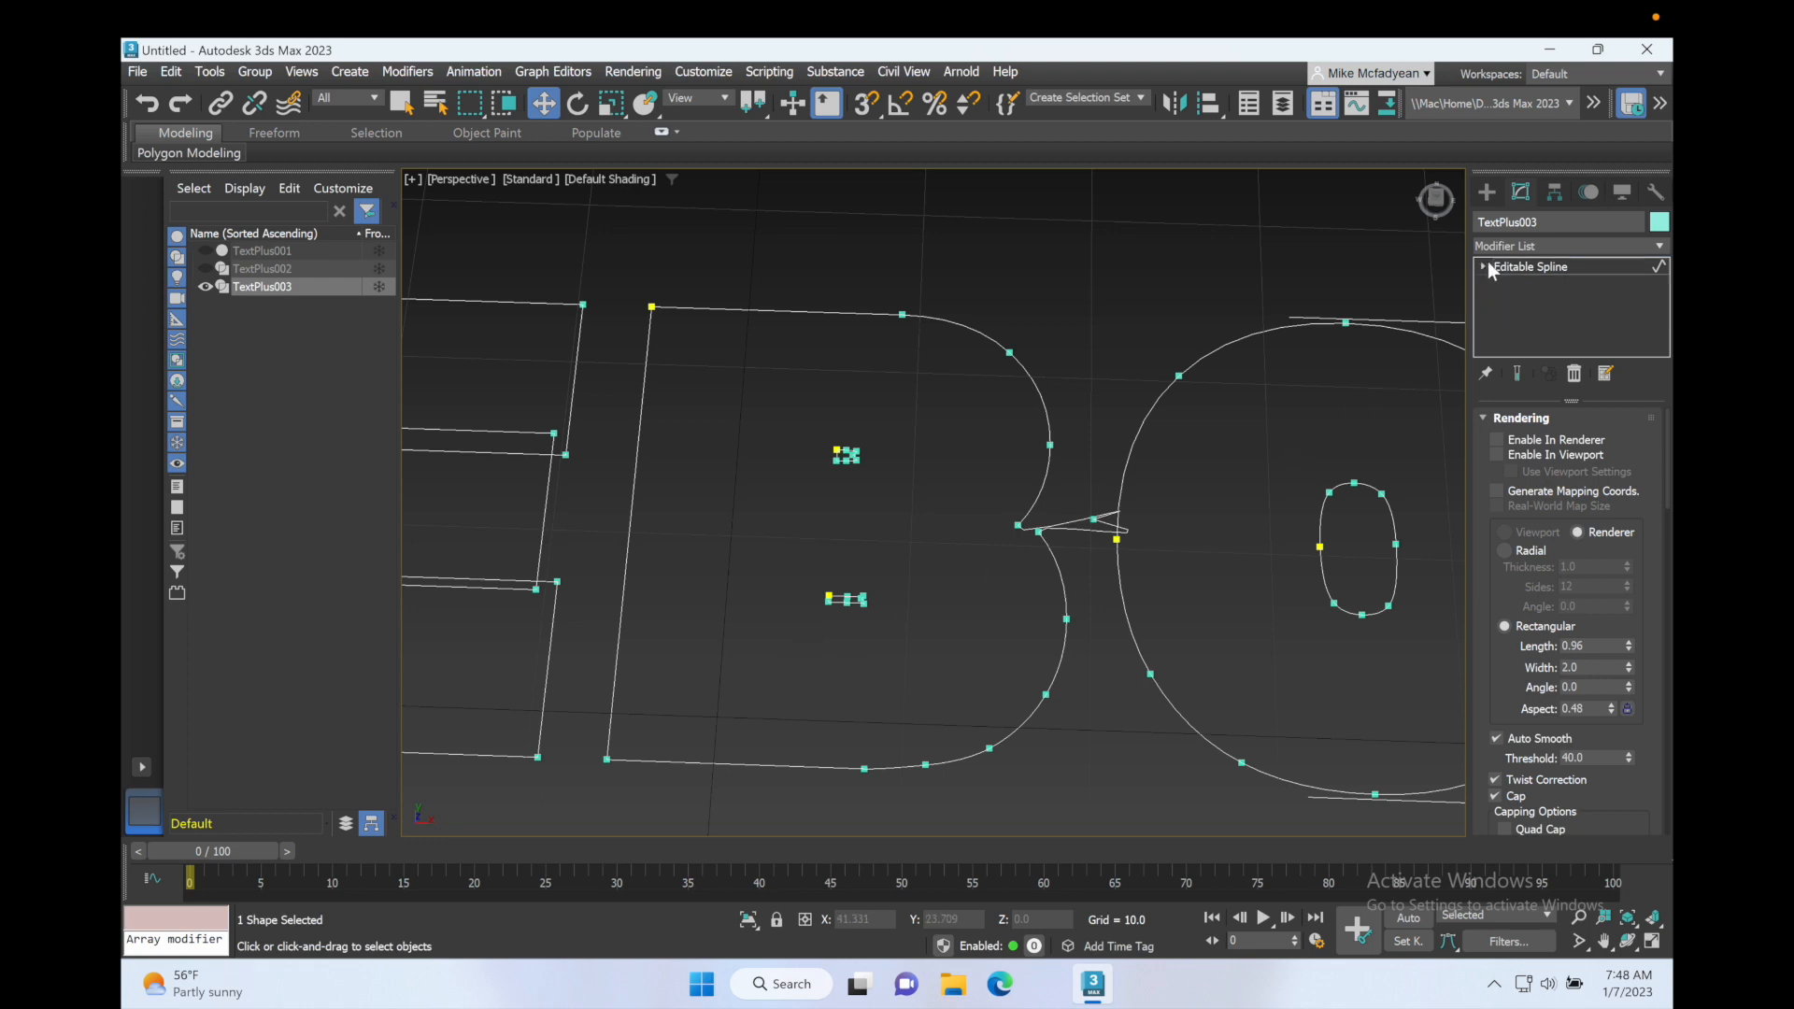
{"action": "left_click", "coordinate": [1497, 440]}
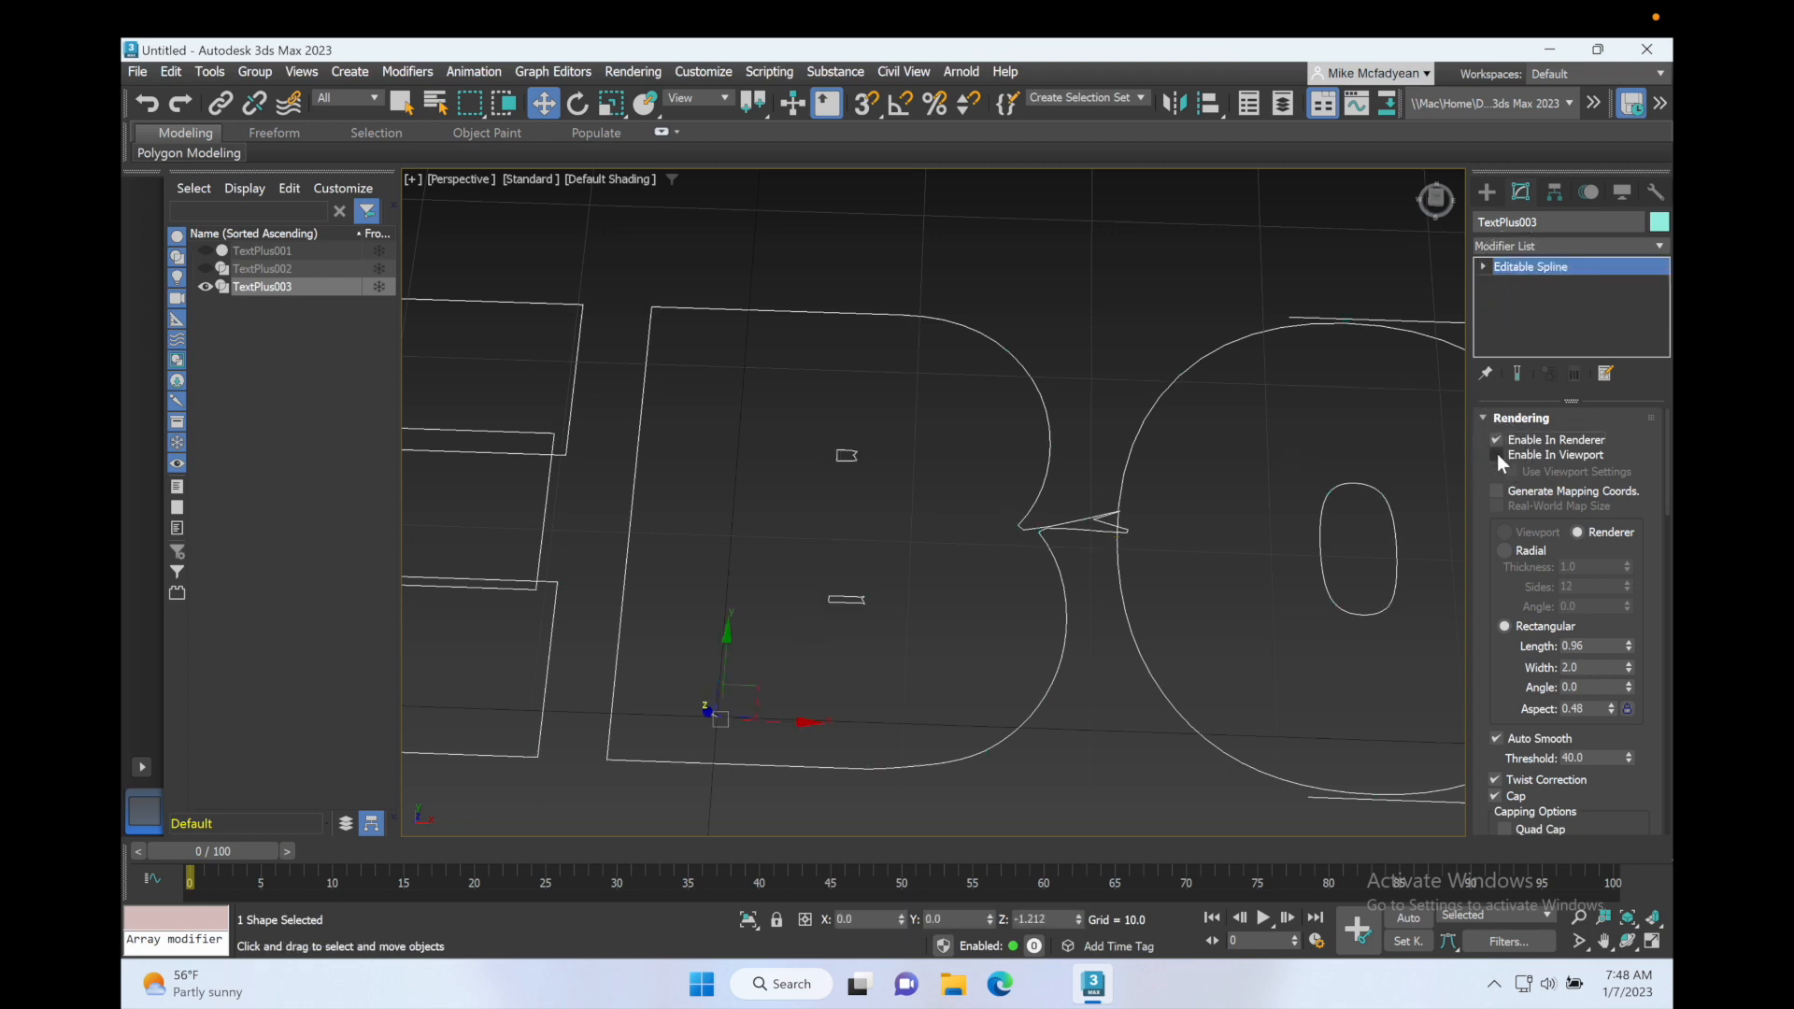
{"action": "left_click", "coordinate": [1497, 454]}
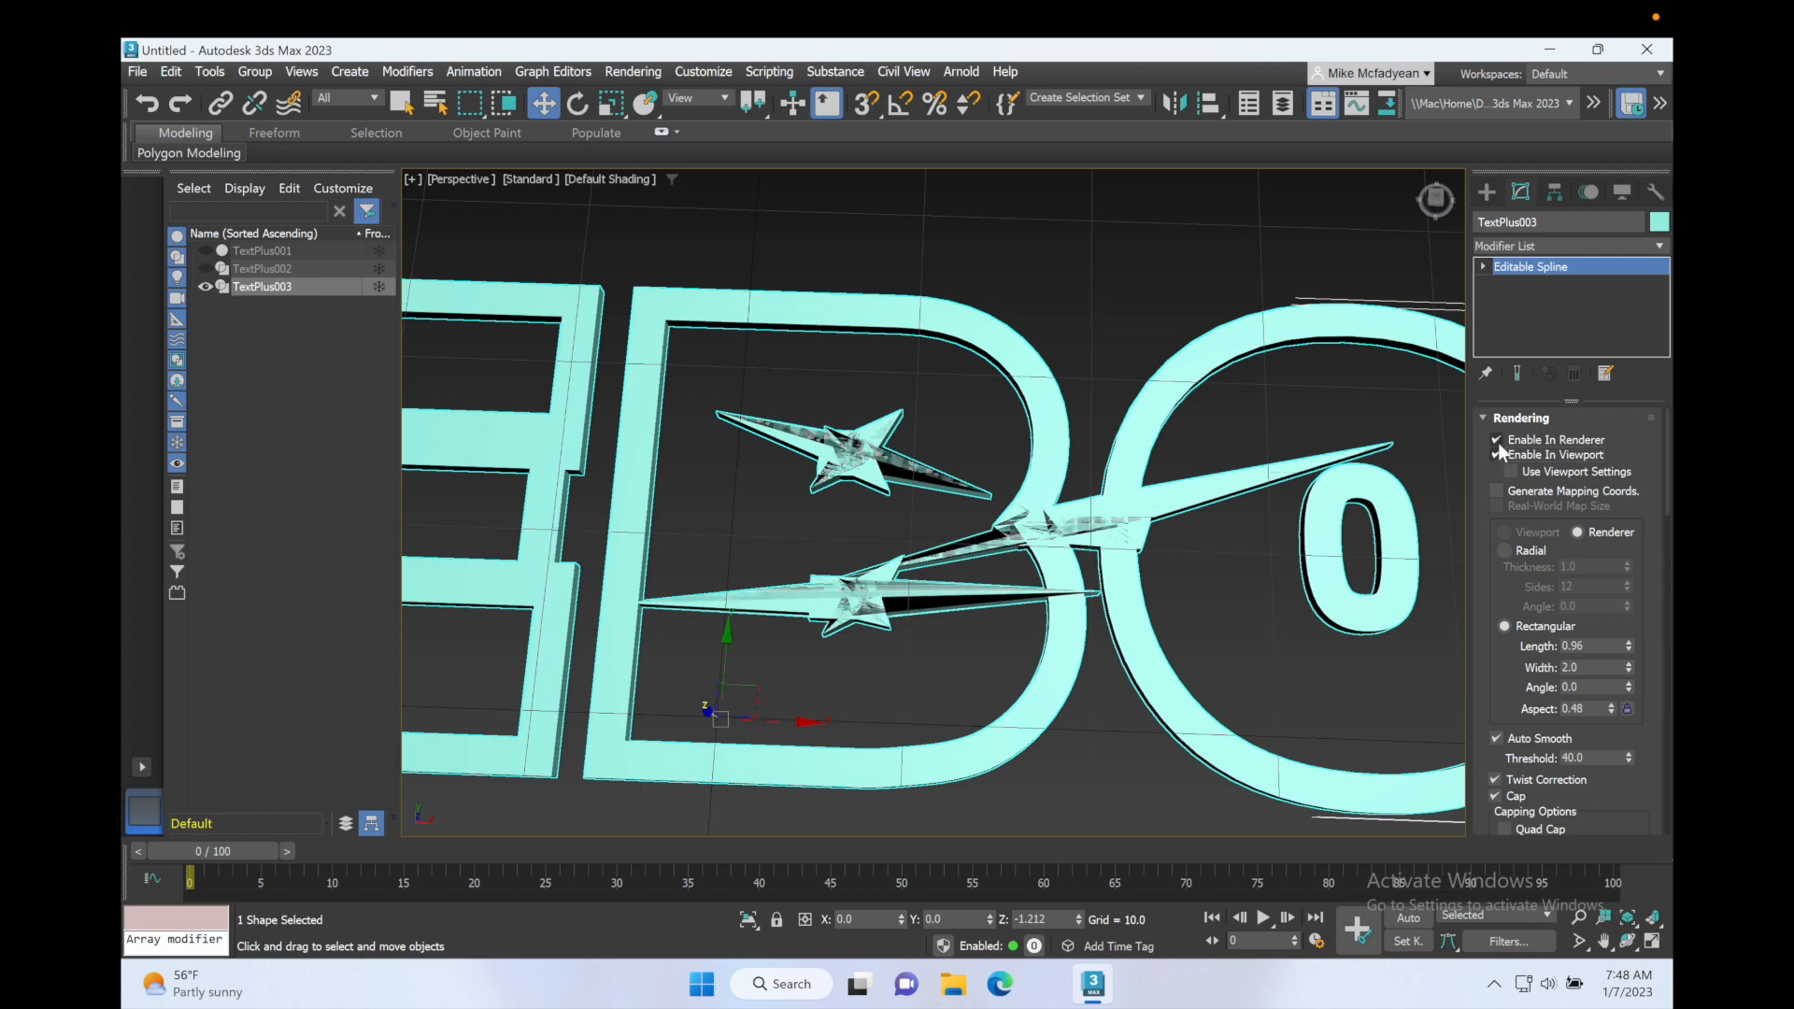
{"action": "left_click", "coordinate": [1497, 455]}
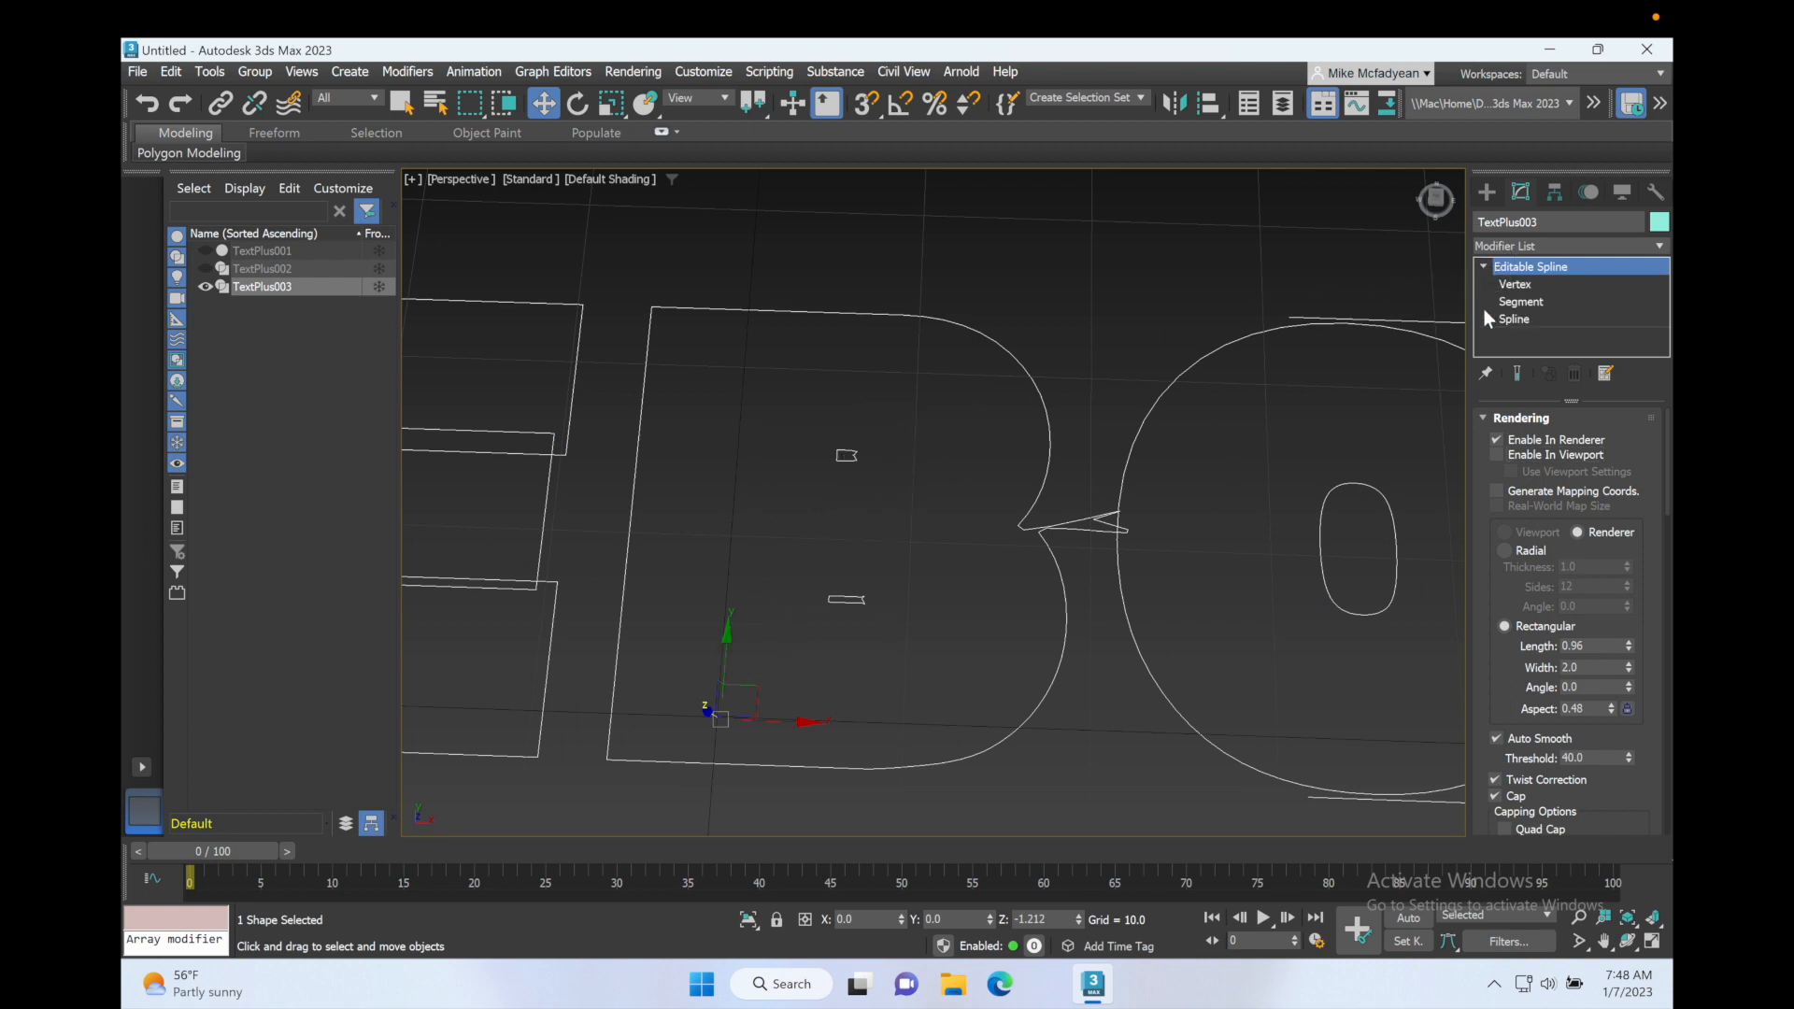
Step: Delete the two small leftover splines inside the B of TextPlus003
{"action": "left_click", "coordinate": [1514, 319]}
{"action": "left_click_drag", "start_coordinate": [901, 435], "coordinate": [777, 596]}
{"action": "key", "text": "Delete"}
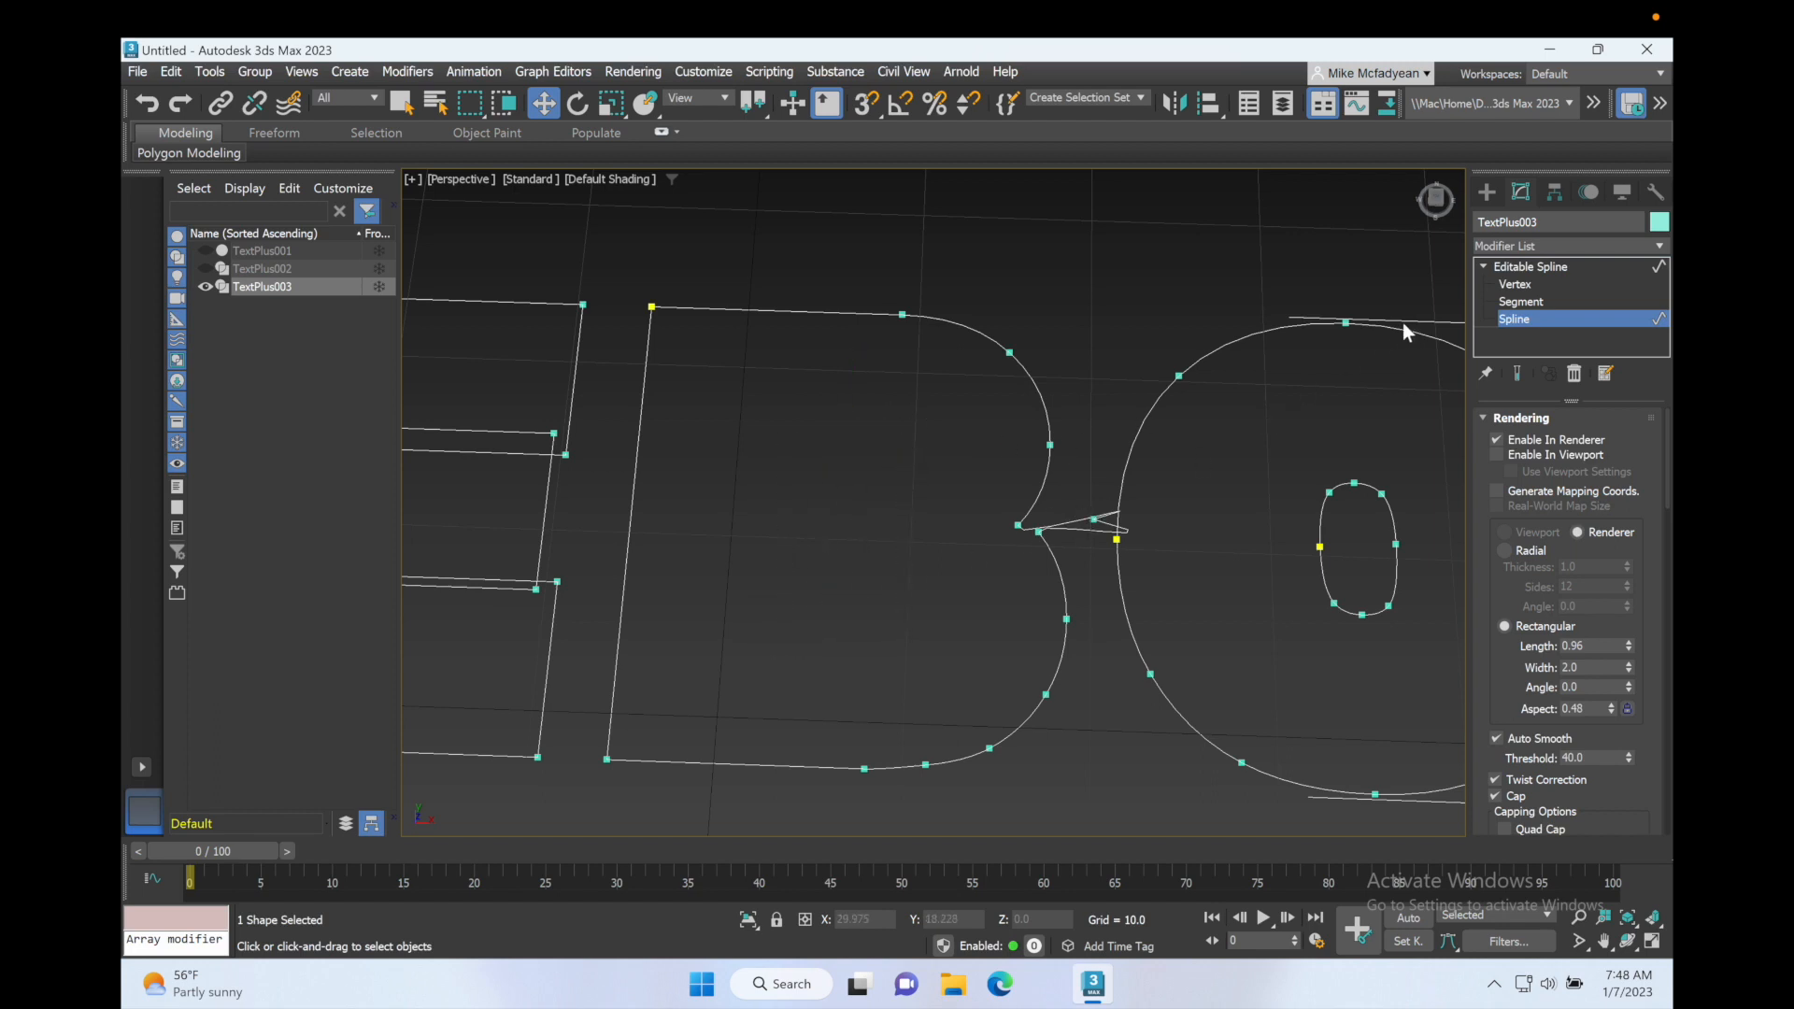
Step: Delete the spike vertex between the B and O in TextPlus003 and reduce the B's notch to a single vertex
{"action": "left_click", "coordinate": [1516, 284]}
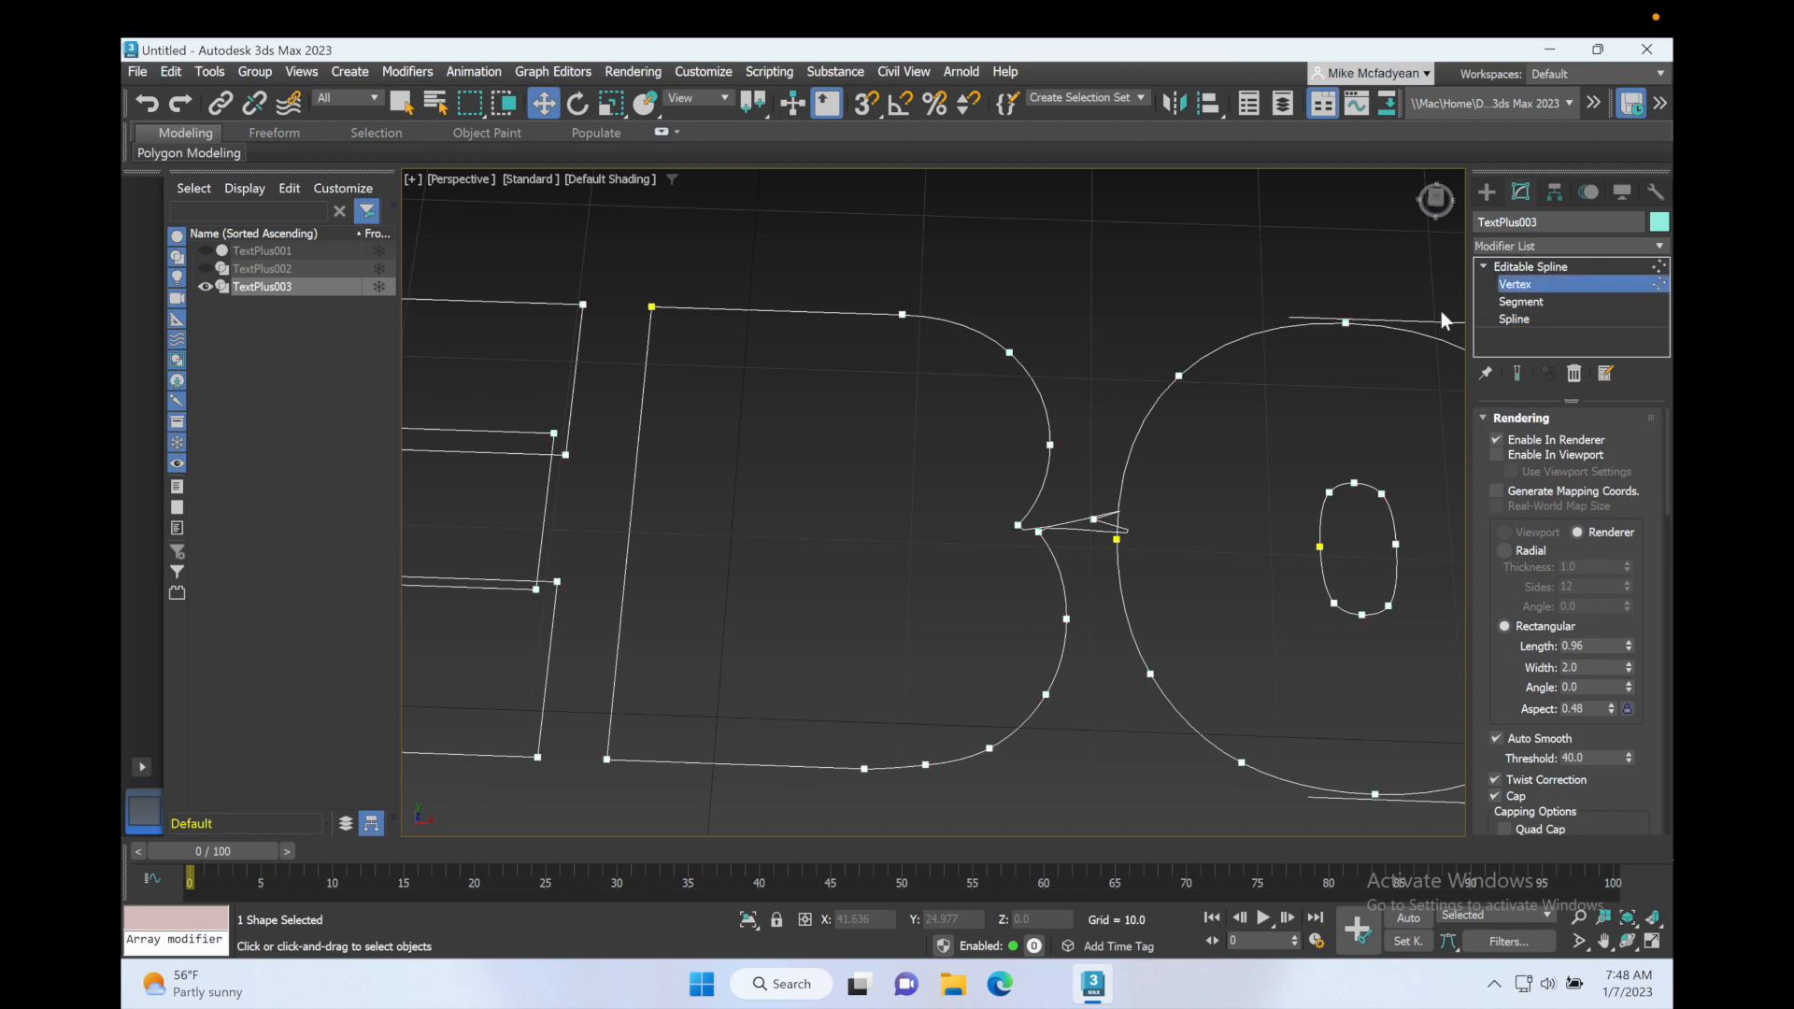
{"action": "left_click", "coordinate": [1093, 518]}
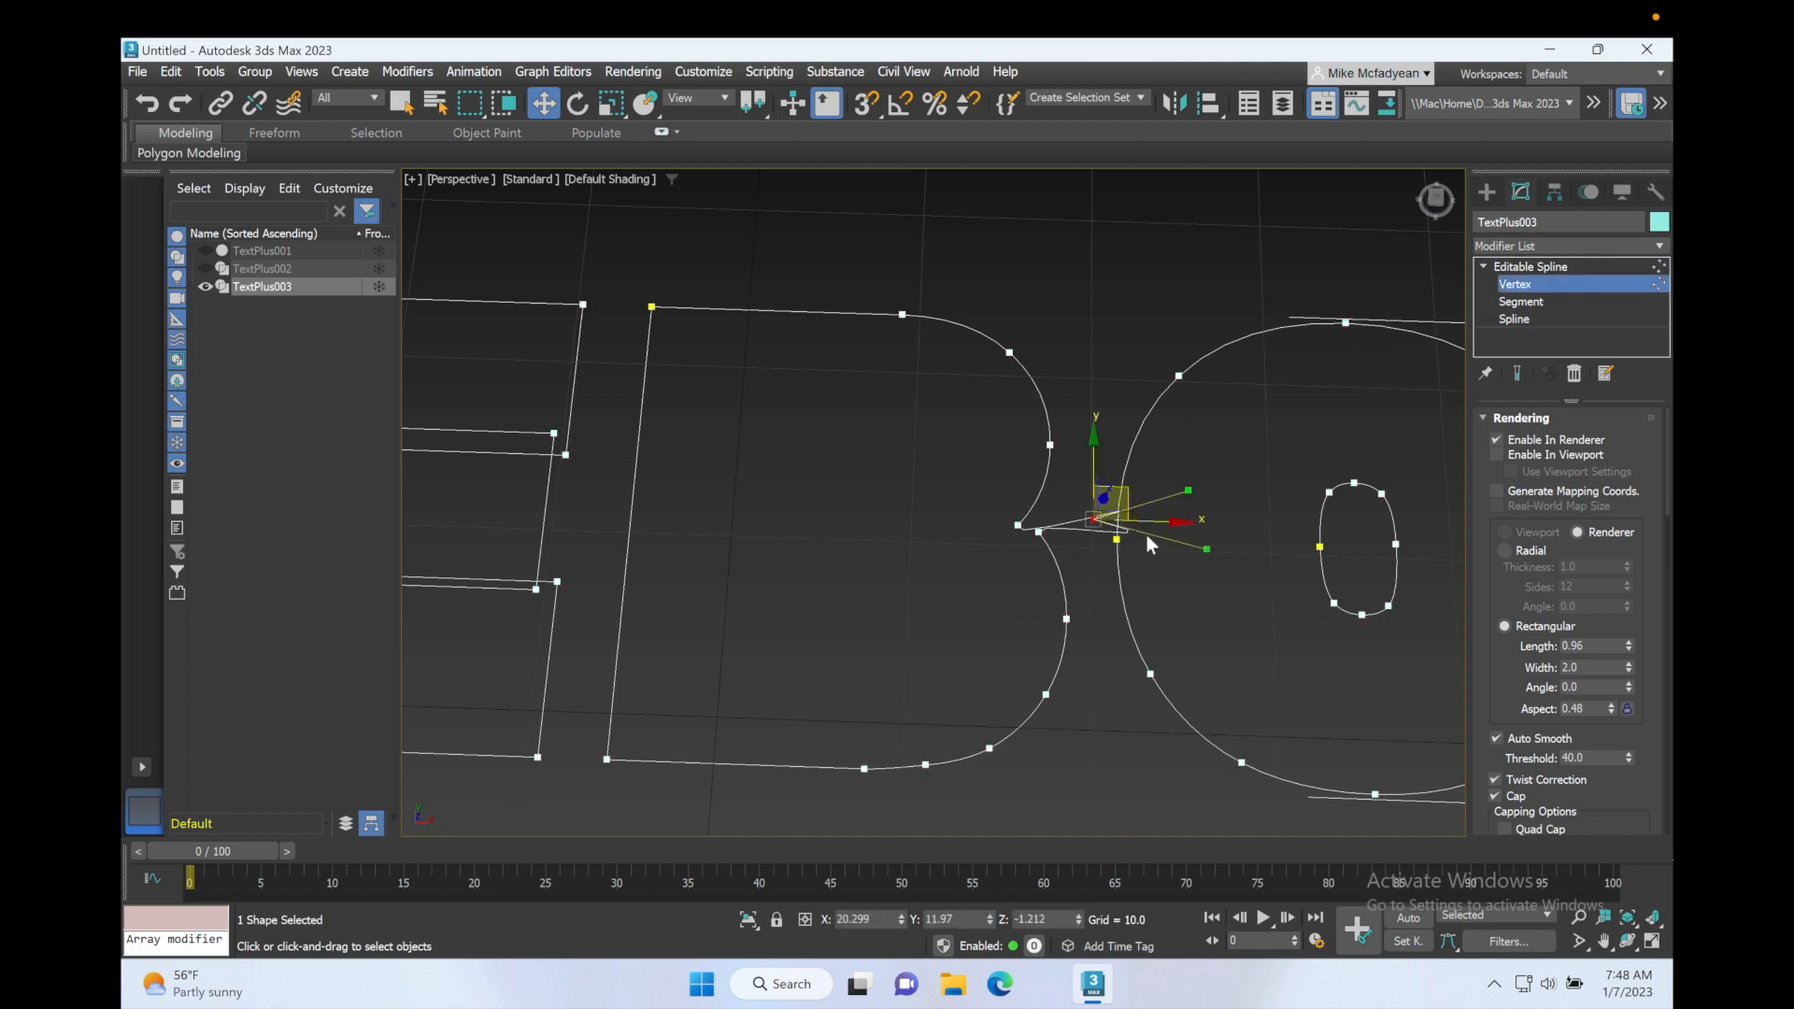
{"action": "key", "text": "Delete"}
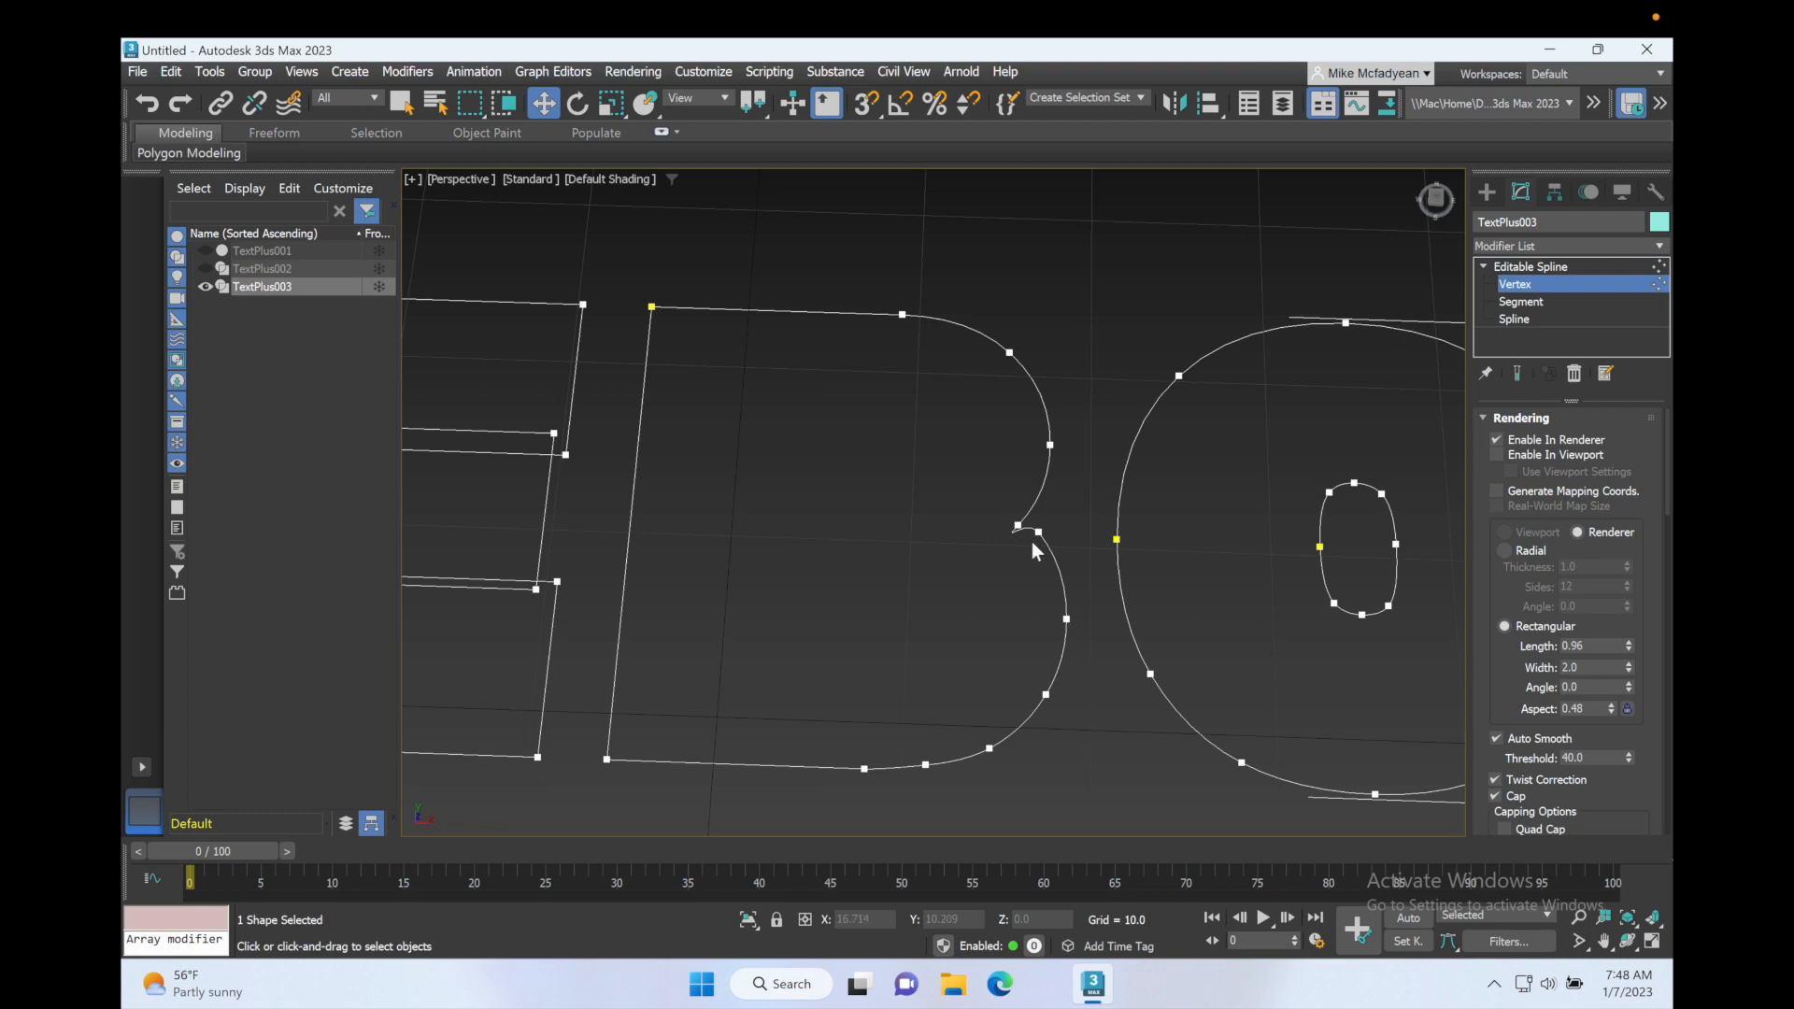
{"action": "left_click_drag", "start_coordinate": [1022, 529], "coordinate": [1037, 516]}
{"action": "middle_click_drag", "start_coordinate": [1152, 433], "coordinate": [770, 400]}
{"action": "scroll", "coordinate": [771, 400], "scroll_direction": "down", "scroll_amount": 3}
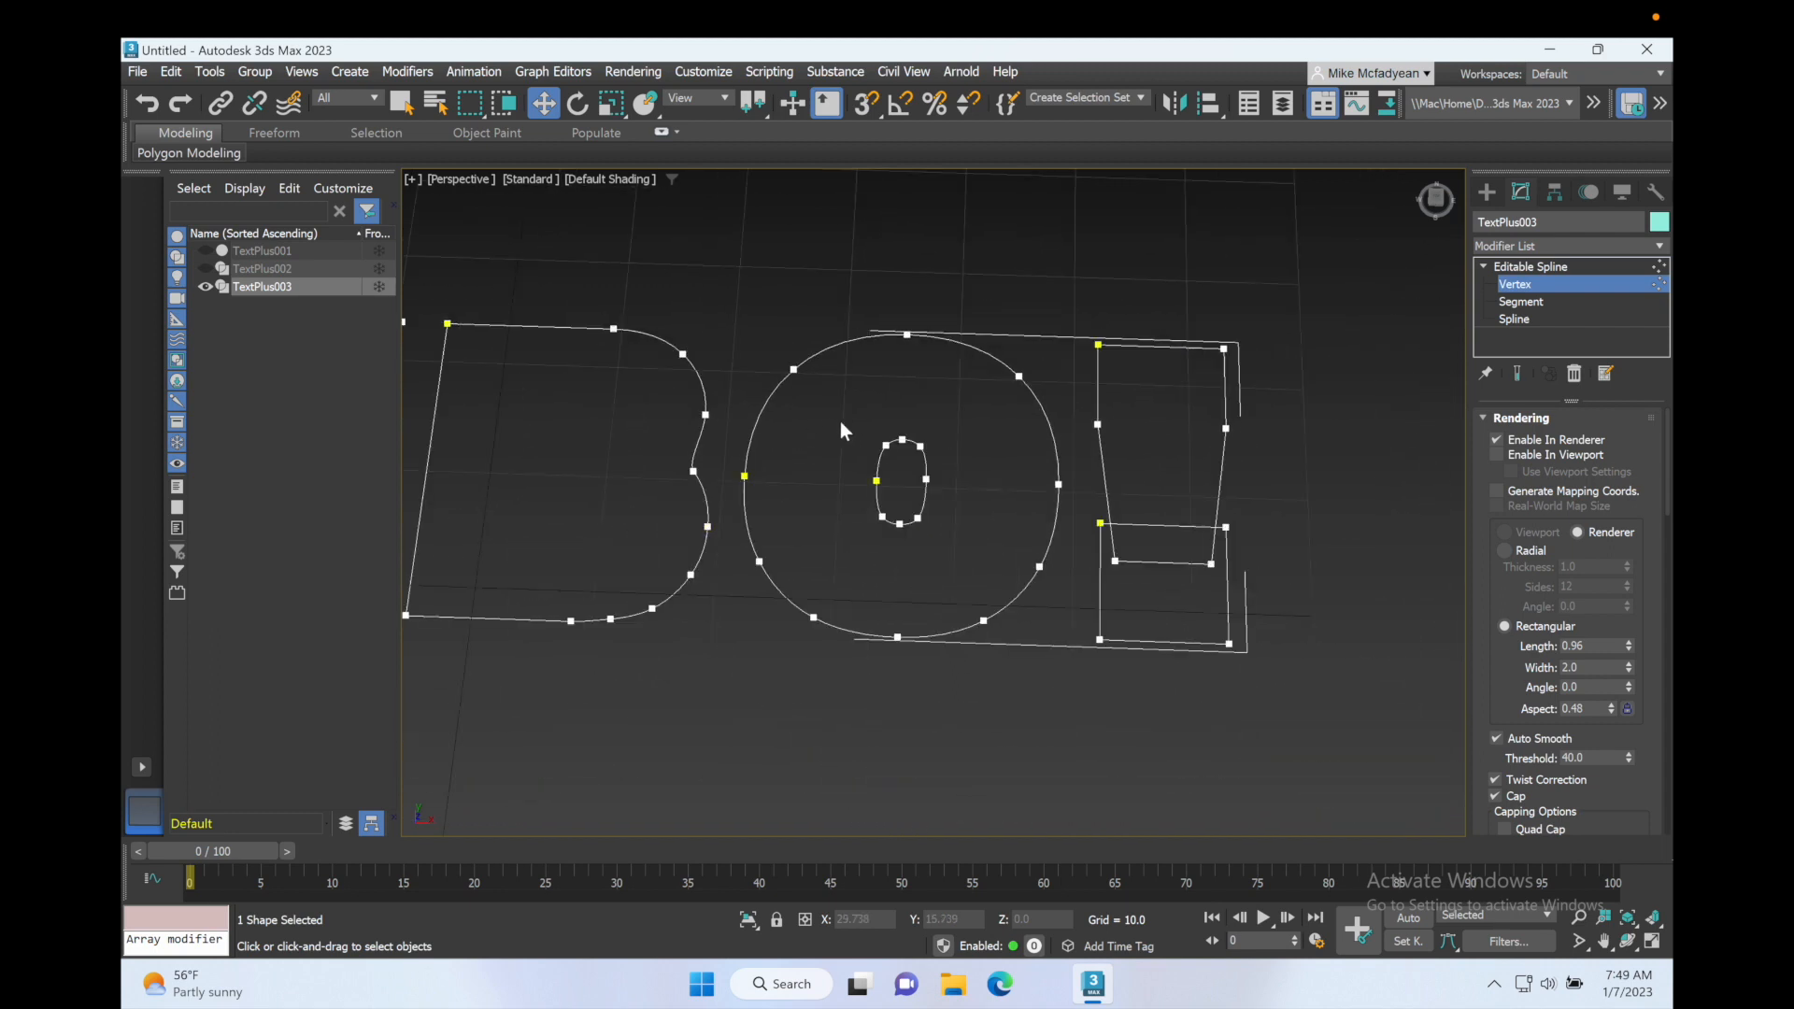
{"action": "scroll", "coordinate": [841, 427], "scroll_direction": "up", "scroll_amount": 2}
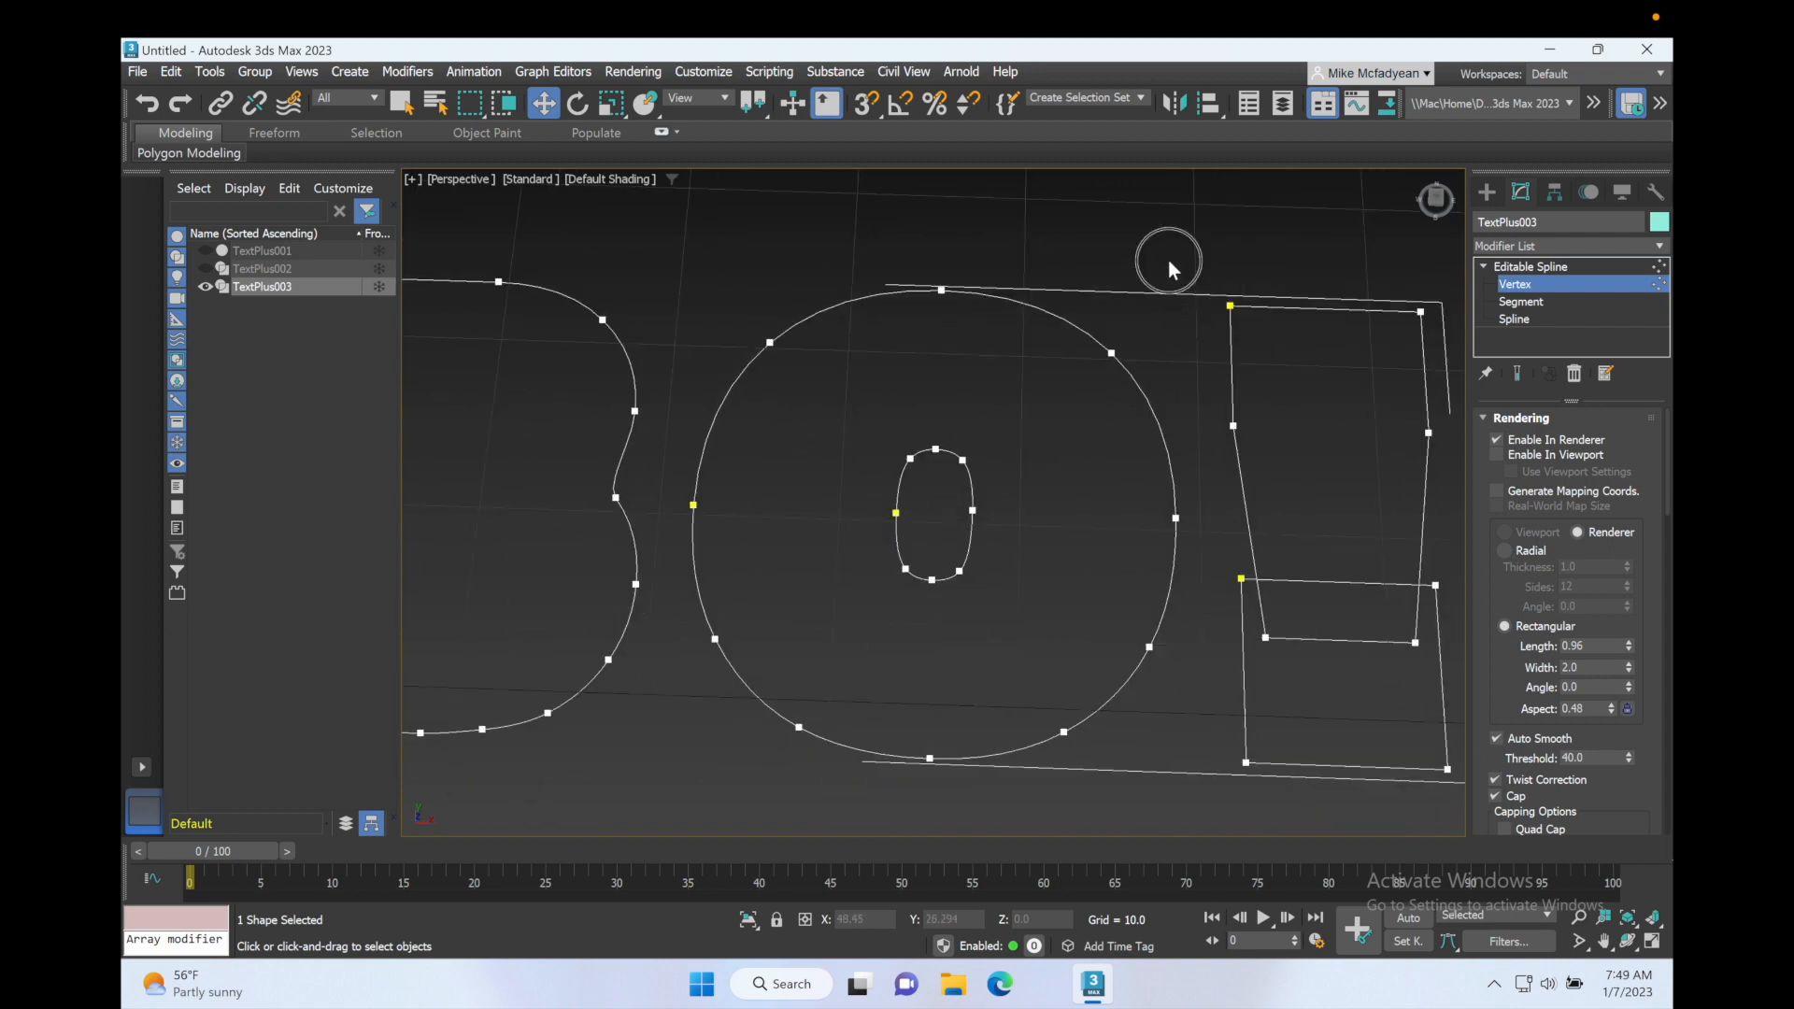
{"action": "key", "text": "2"}
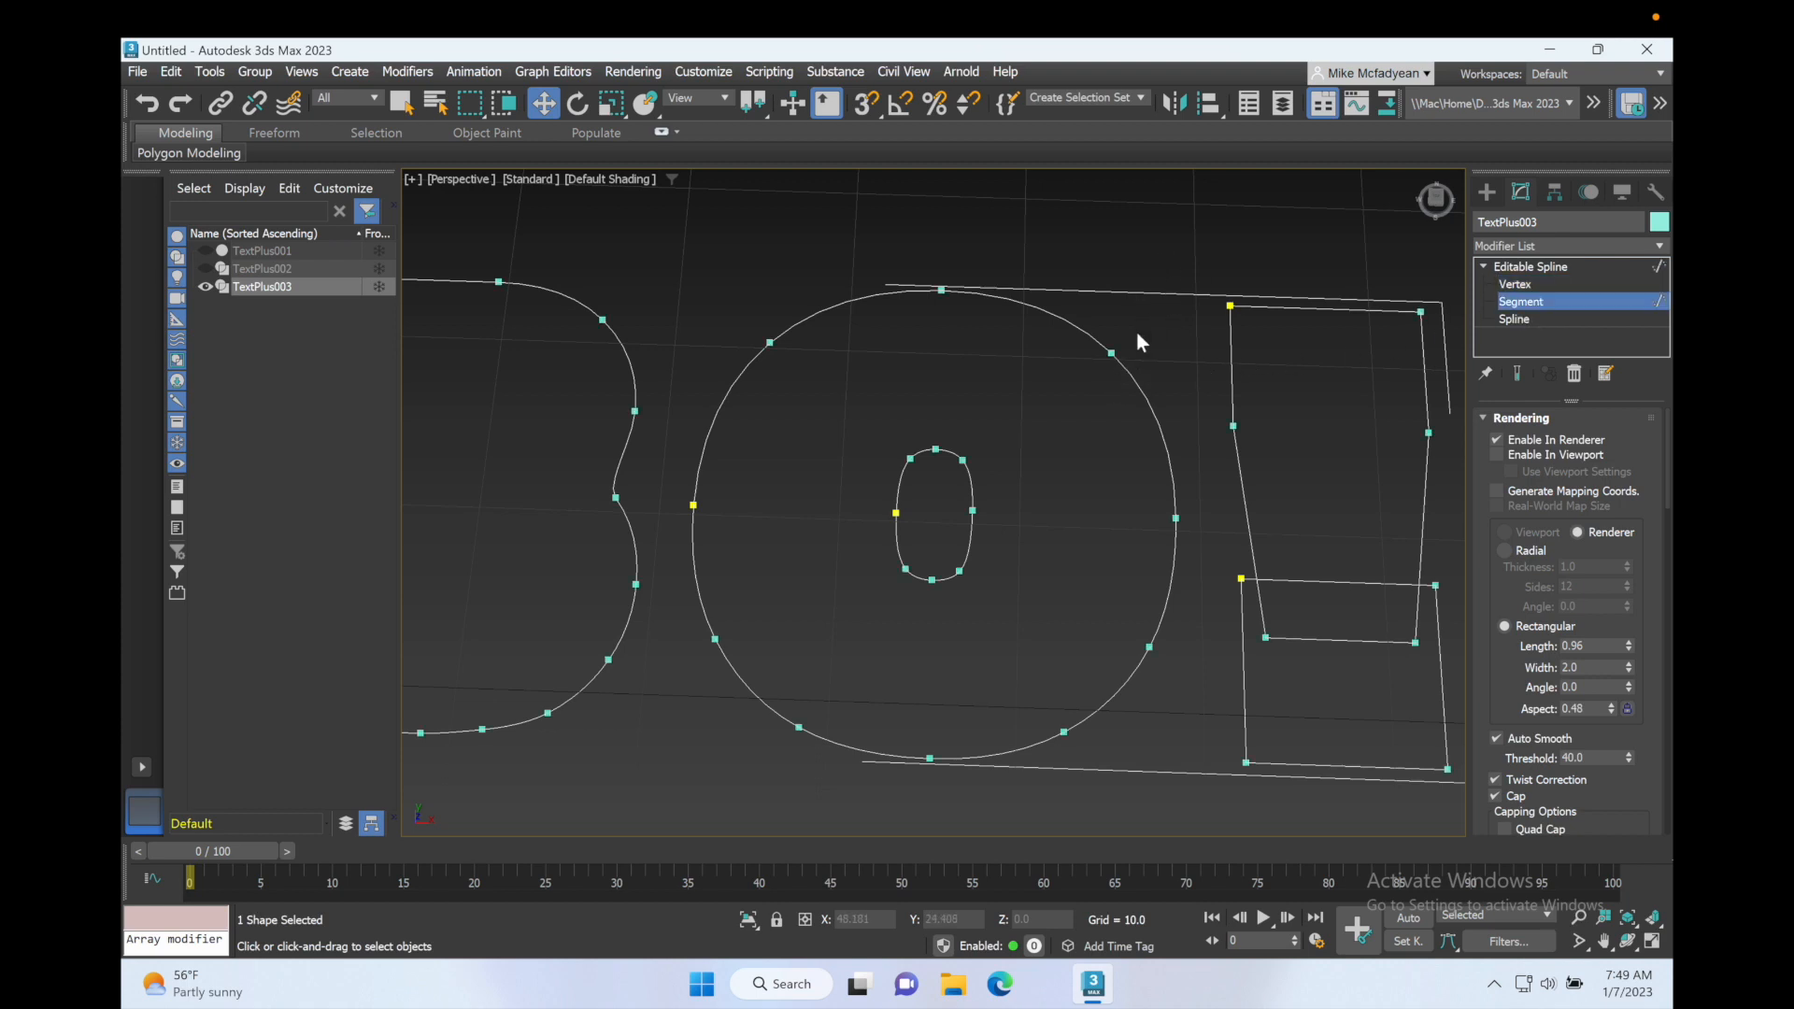
{"action": "left_click", "coordinate": [1134, 385]}
{"action": "left_click", "coordinate": [1219, 241]}
Step: Leave sub-object editing on TextPlus003 and enable its rendering in the viewport
{"action": "left_click", "coordinate": [1527, 267]}
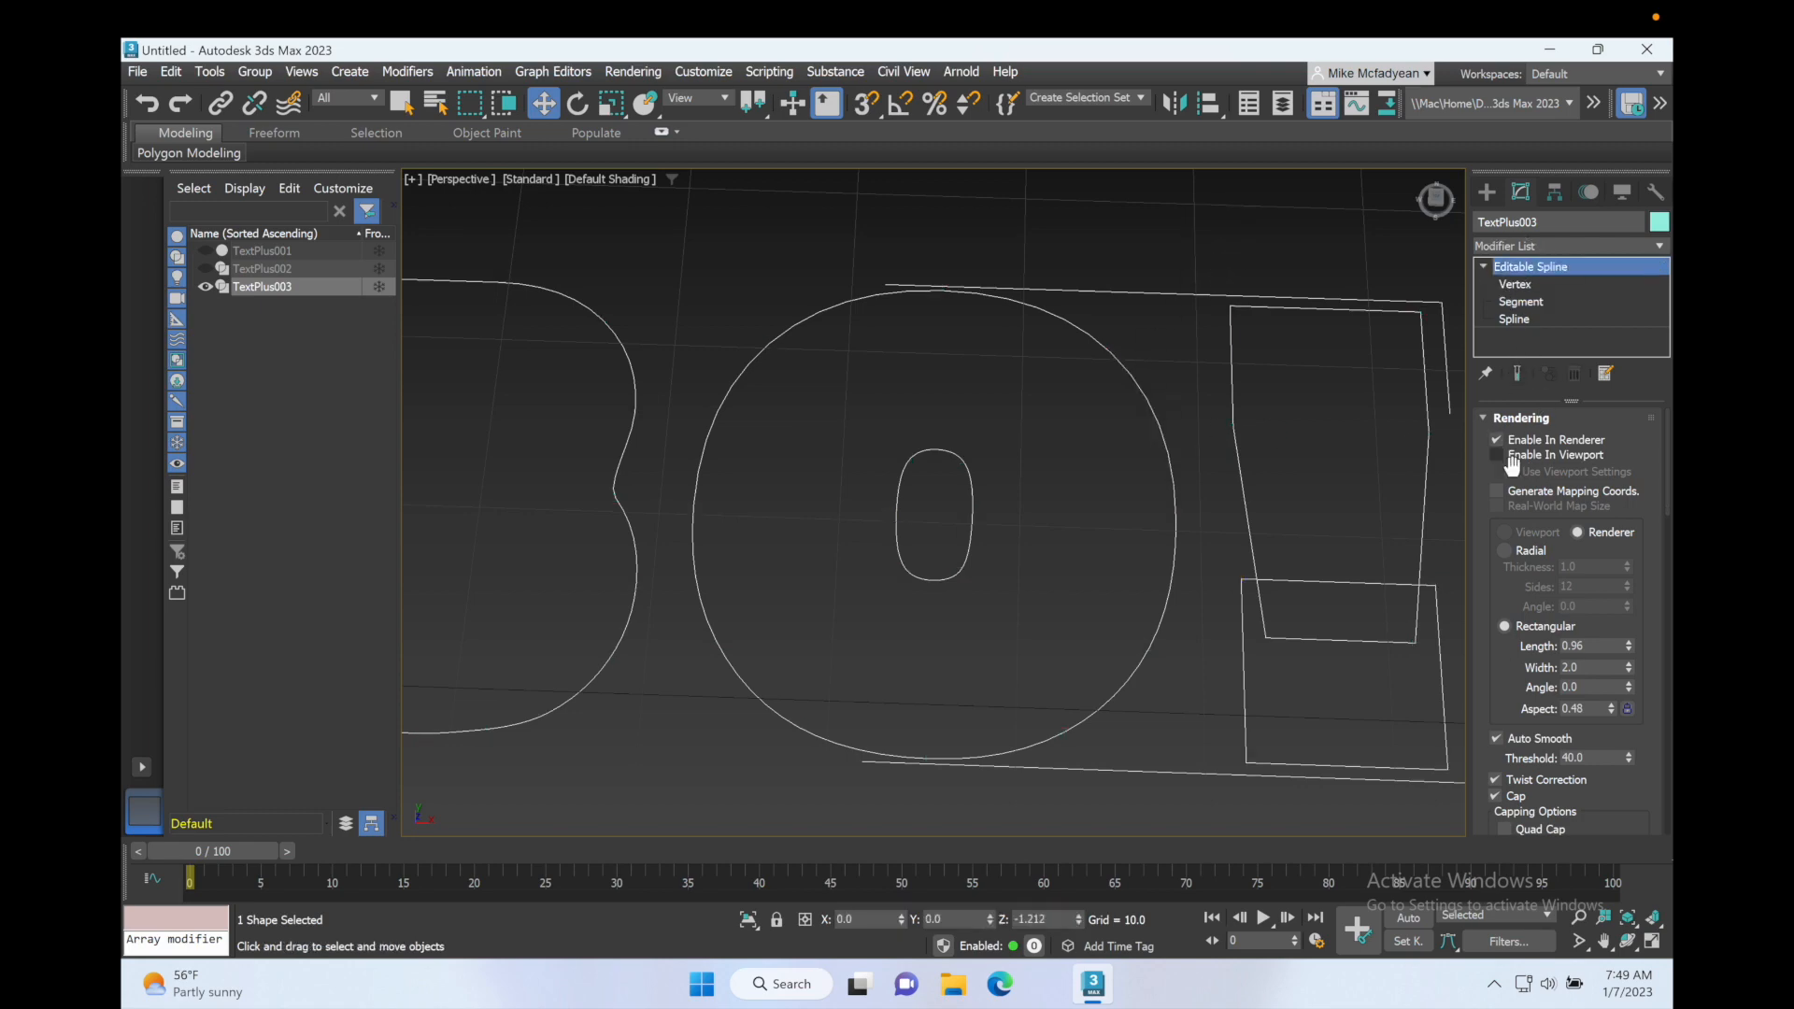
{"action": "left_click", "coordinate": [1499, 457]}
{"action": "scroll", "coordinate": [1107, 456], "scroll_direction": "down", "scroll_amount": 4}
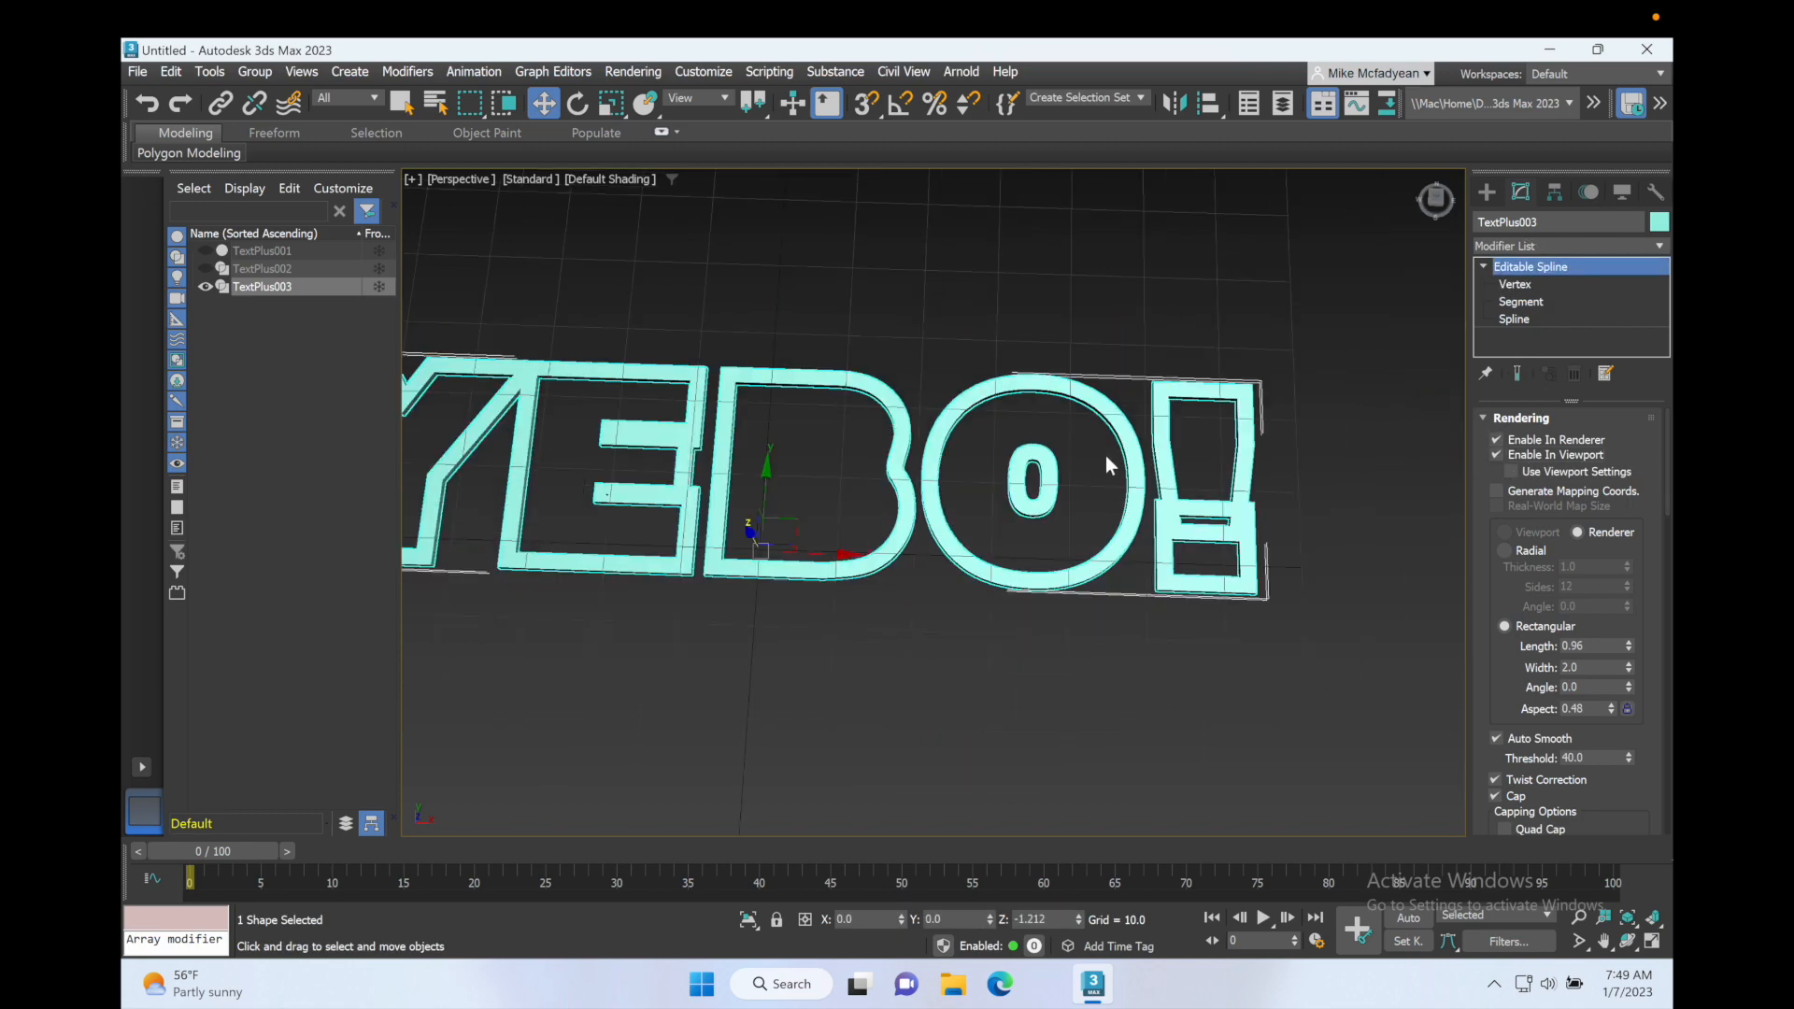
{"action": "middle_click_drag", "start_coordinate": [1106, 456], "coordinate": [1221, 454], "text": "alt"}
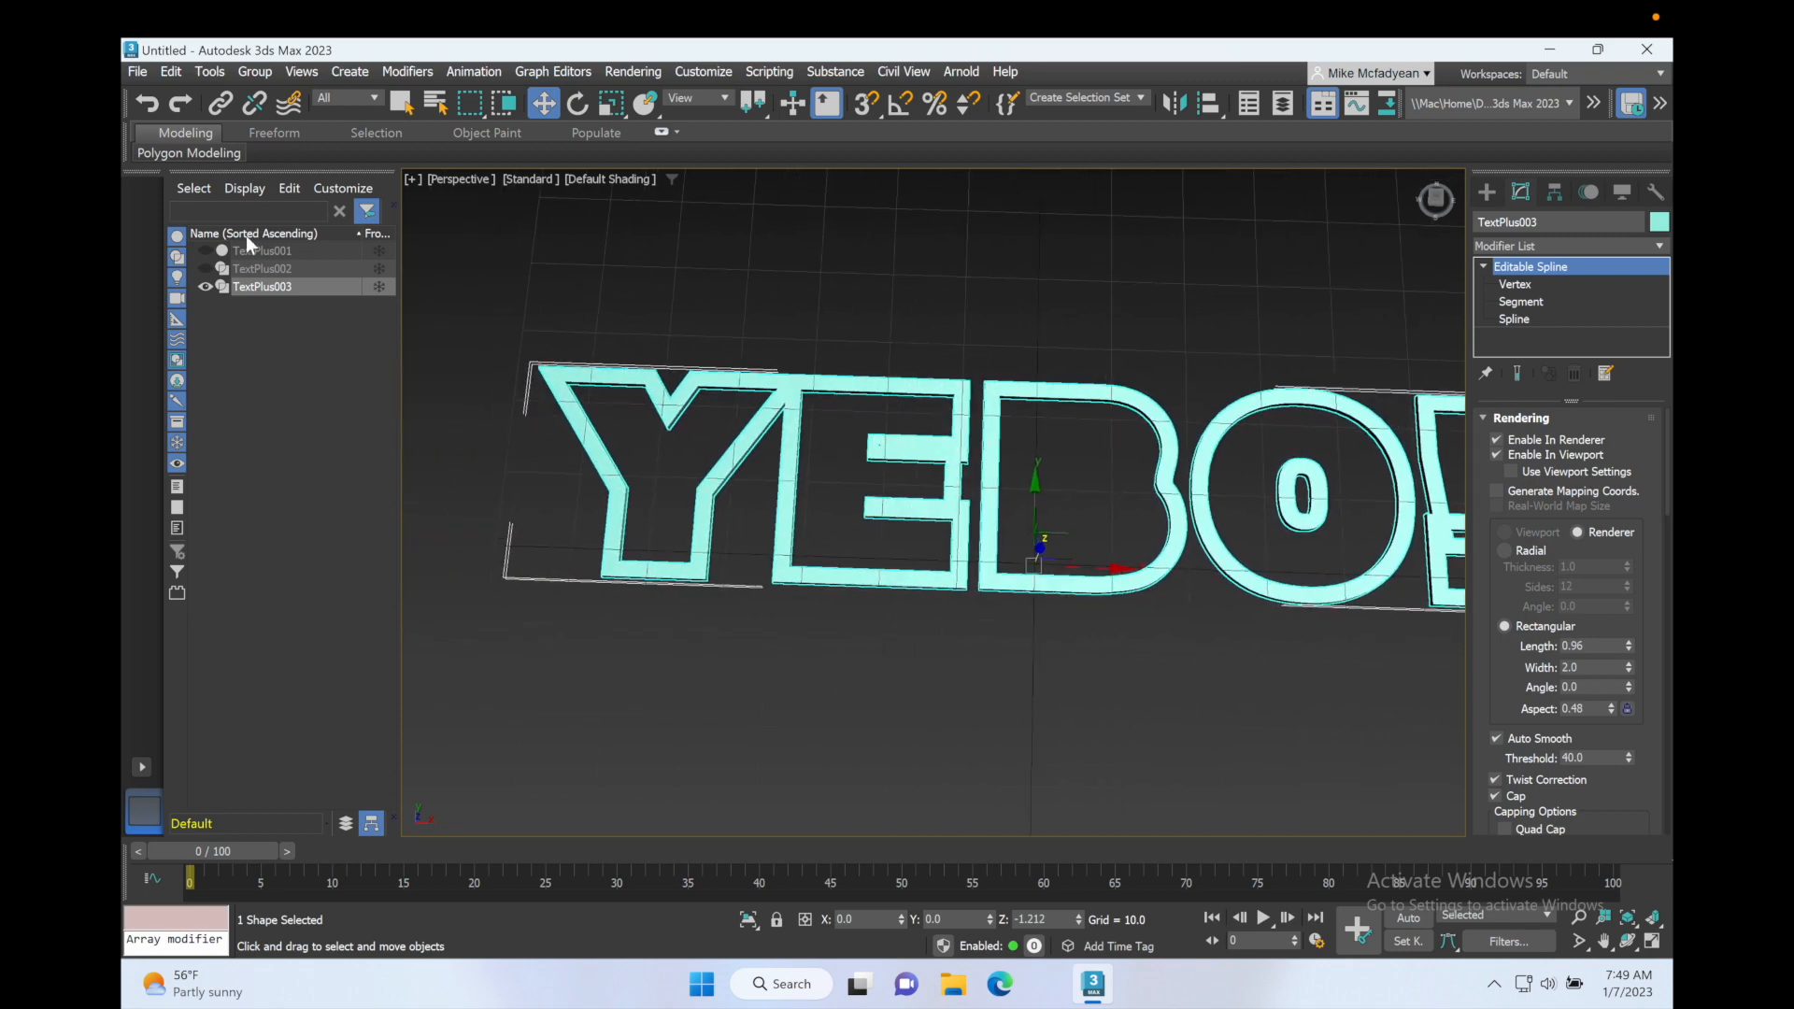
Step: Unhide TextPlus002 and TextPlus001, clear the selection and review the complete YEBO! text
{"action": "left_click", "coordinate": [205, 268]}
{"action": "left_click", "coordinate": [203, 250]}
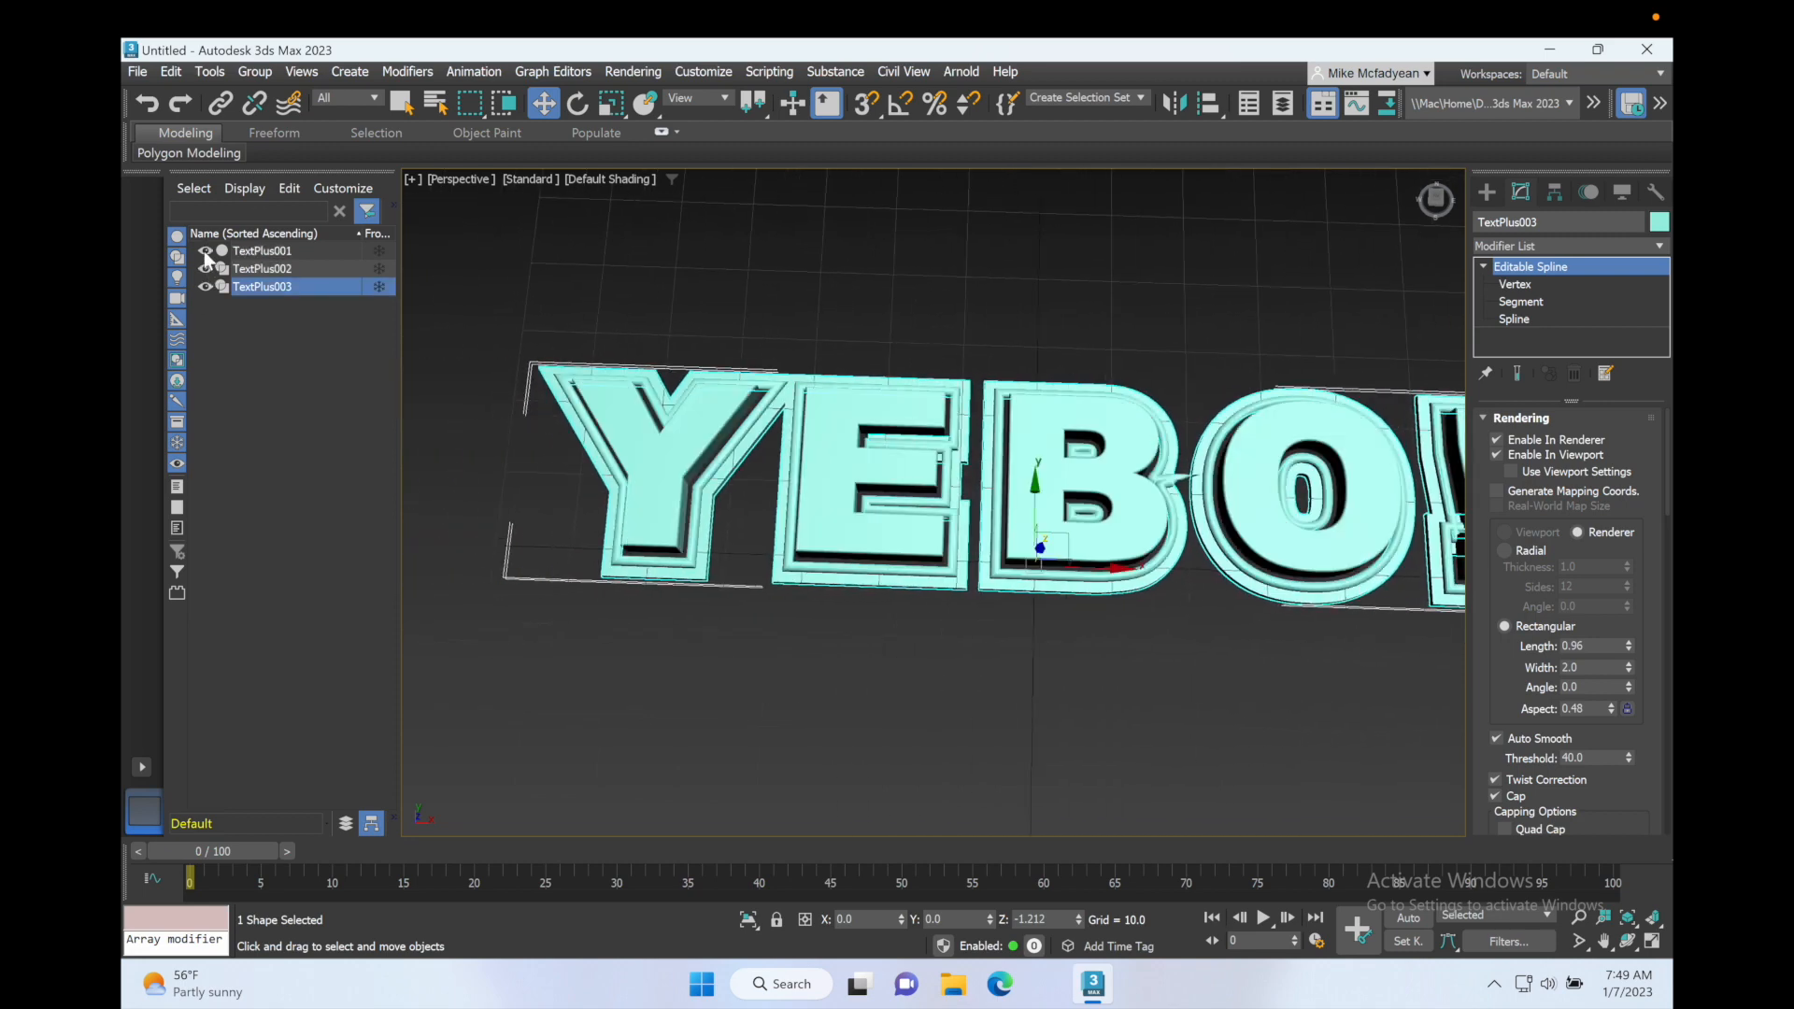
{"action": "left_click", "coordinate": [335, 383]}
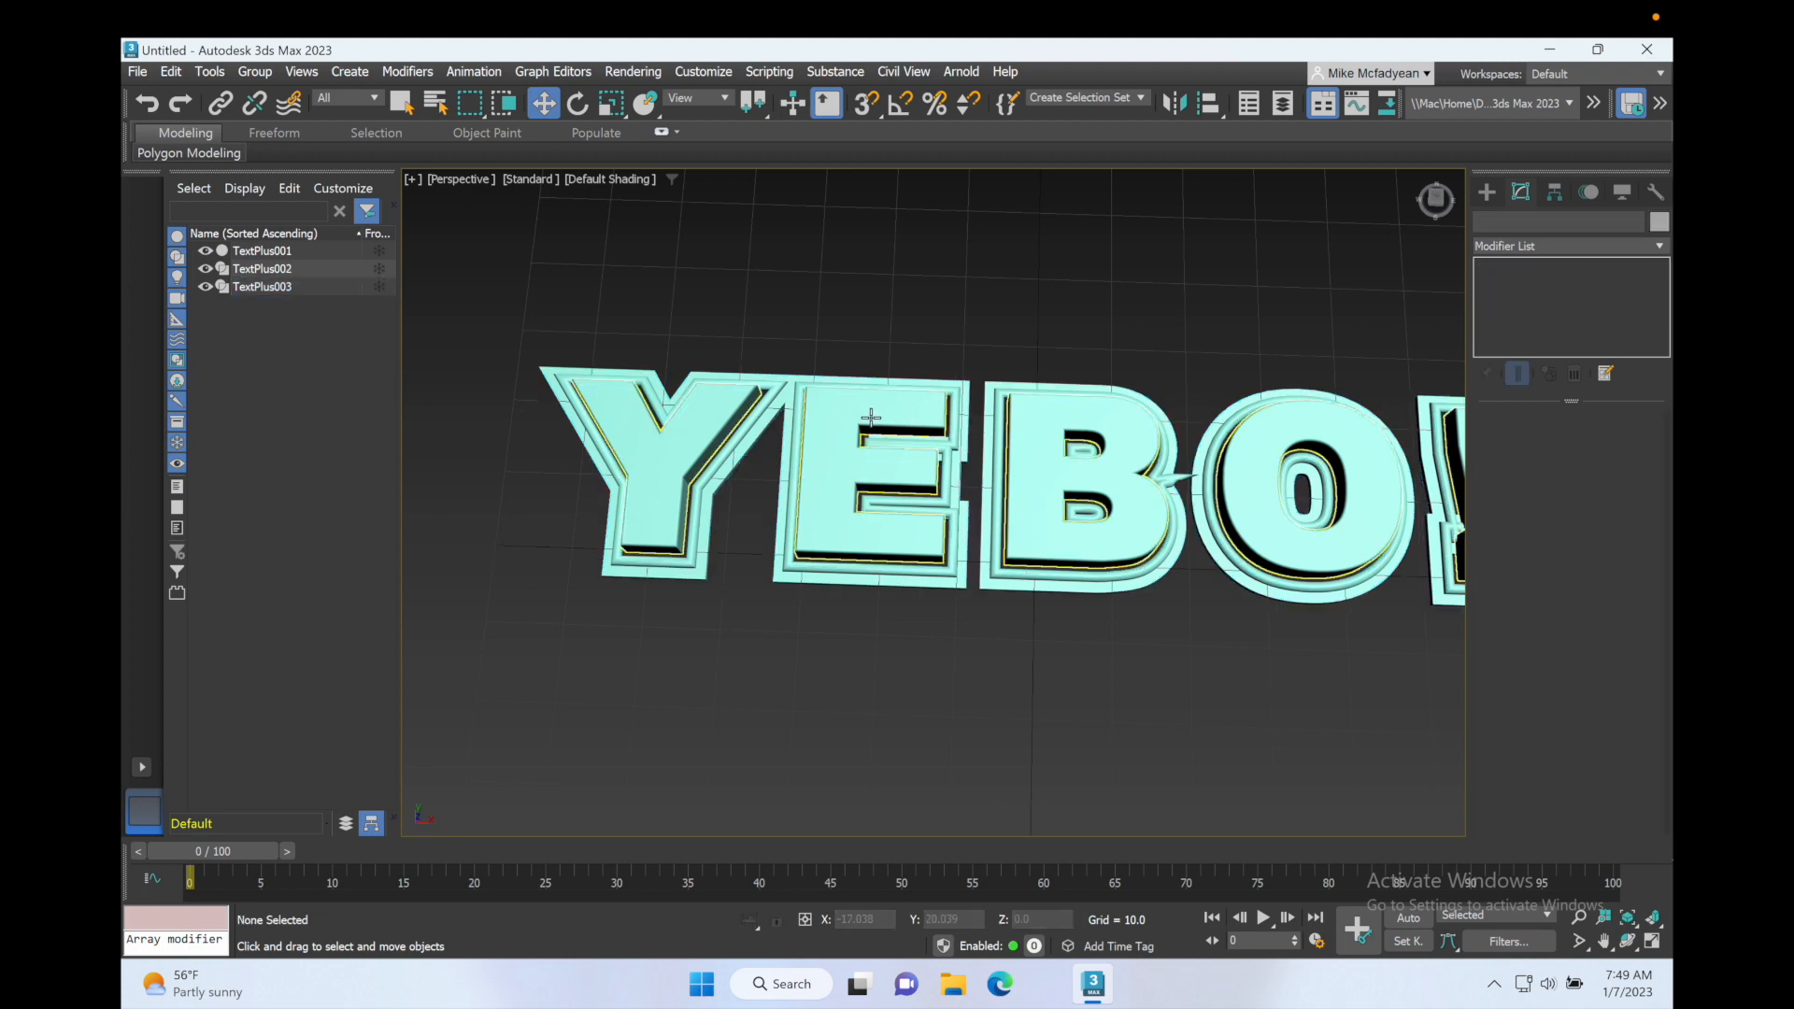
{"action": "scroll", "coordinate": [847, 419], "scroll_direction": "down", "scroll_amount": 3}
{"action": "scroll", "coordinate": [848, 420], "scroll_direction": "up", "scroll_amount": 2}
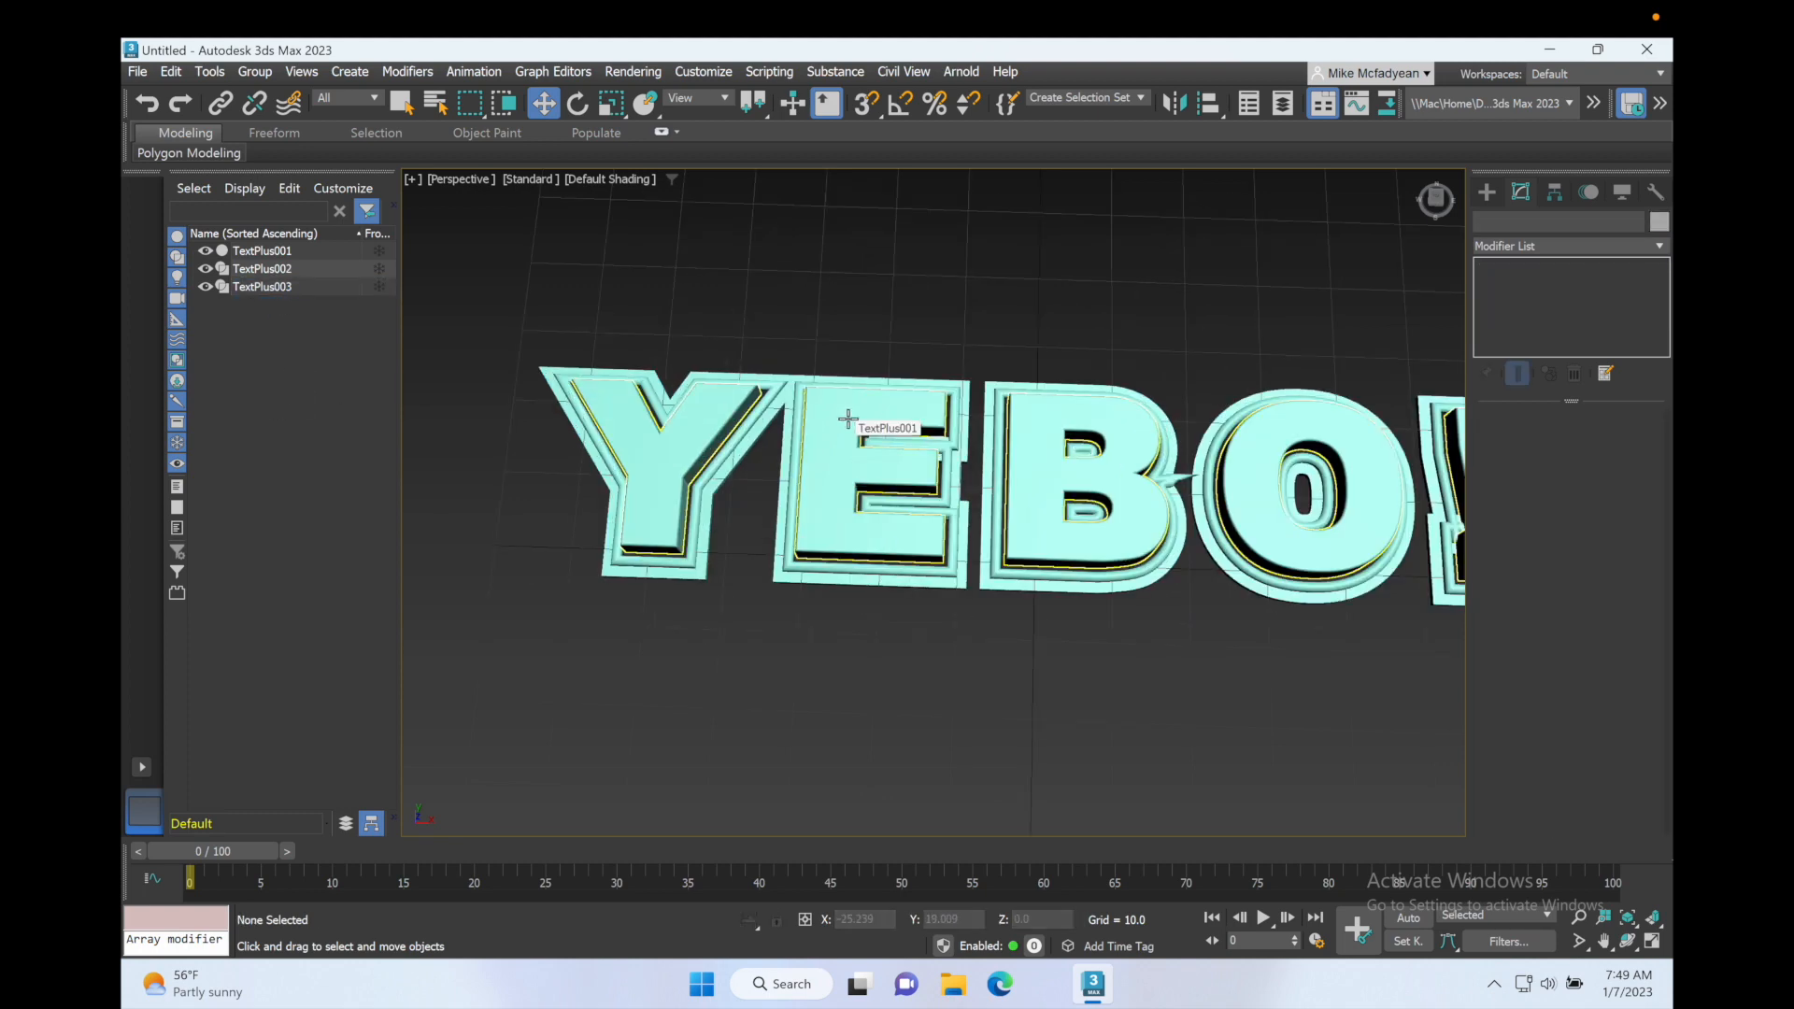
{"action": "scroll", "coordinate": [848, 420], "scroll_direction": "down", "scroll_amount": 3}
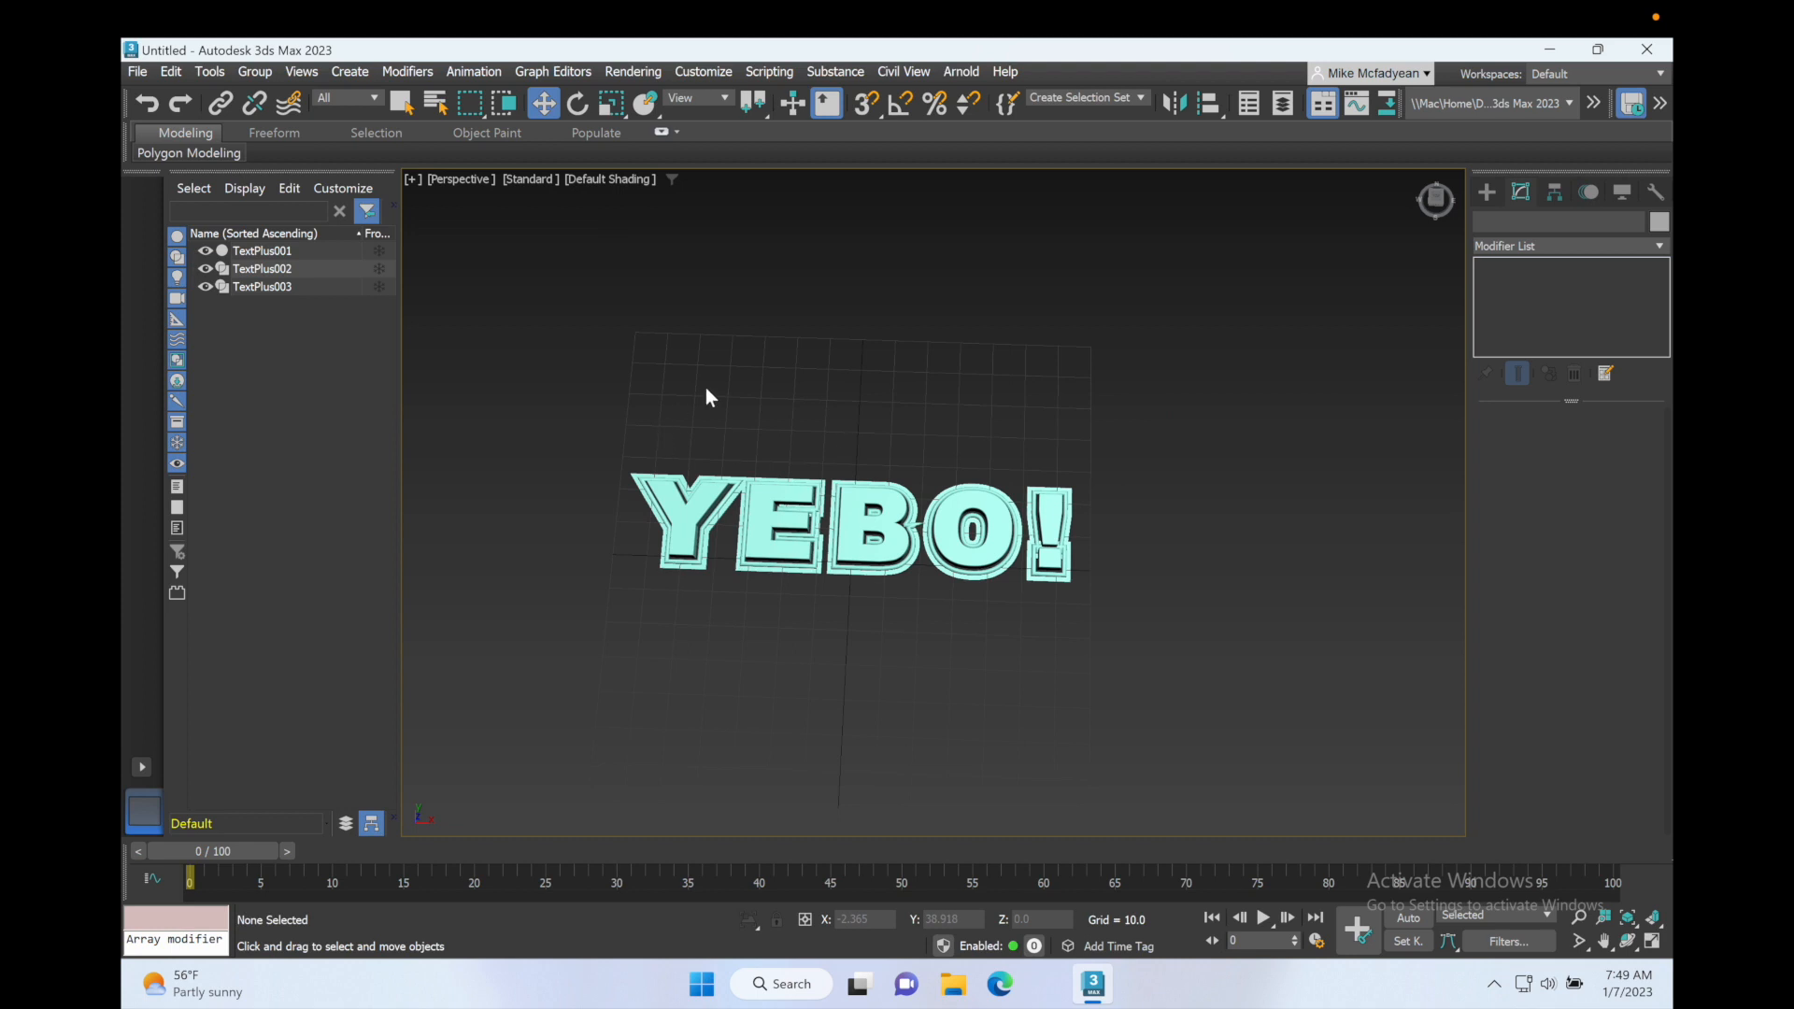
Step: Draw a rectangle spline around the whole YEBO! text in the Top view, leaving a margin on every side
{"action": "key", "text": "alt+w"}
{"action": "left_click", "coordinate": [546, 345]}
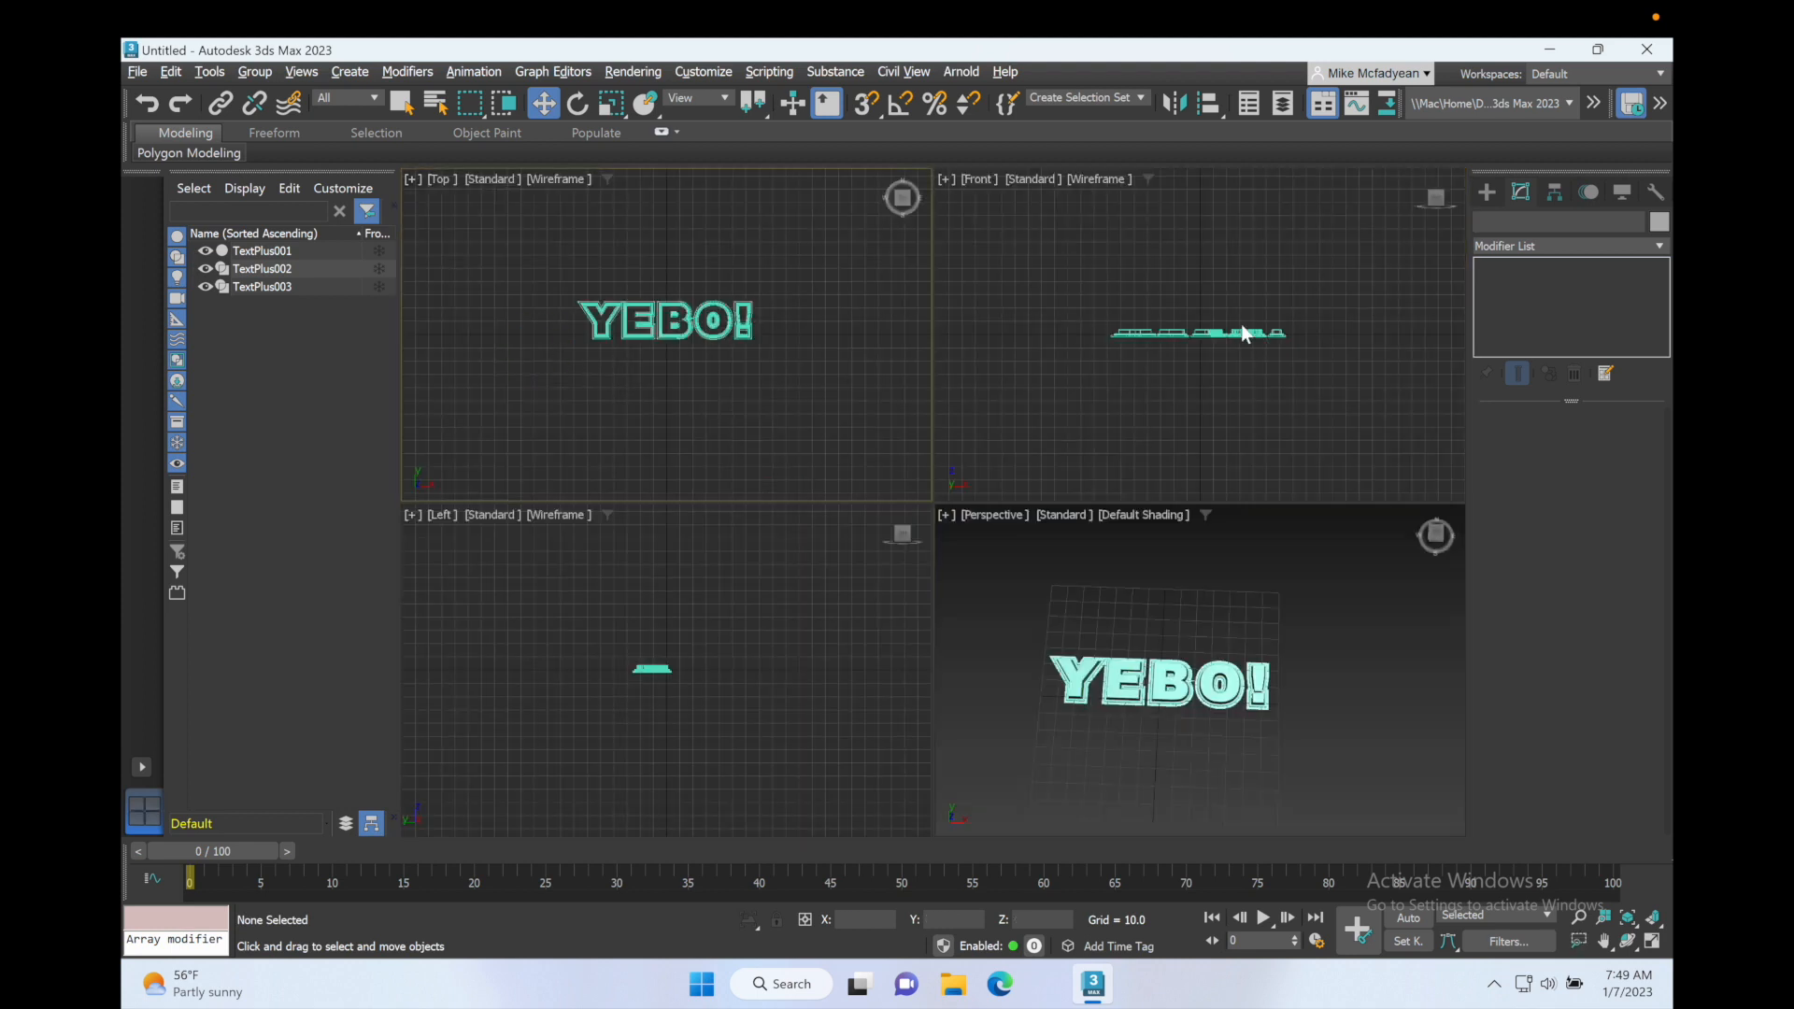
{"action": "left_click", "coordinate": [1488, 190]}
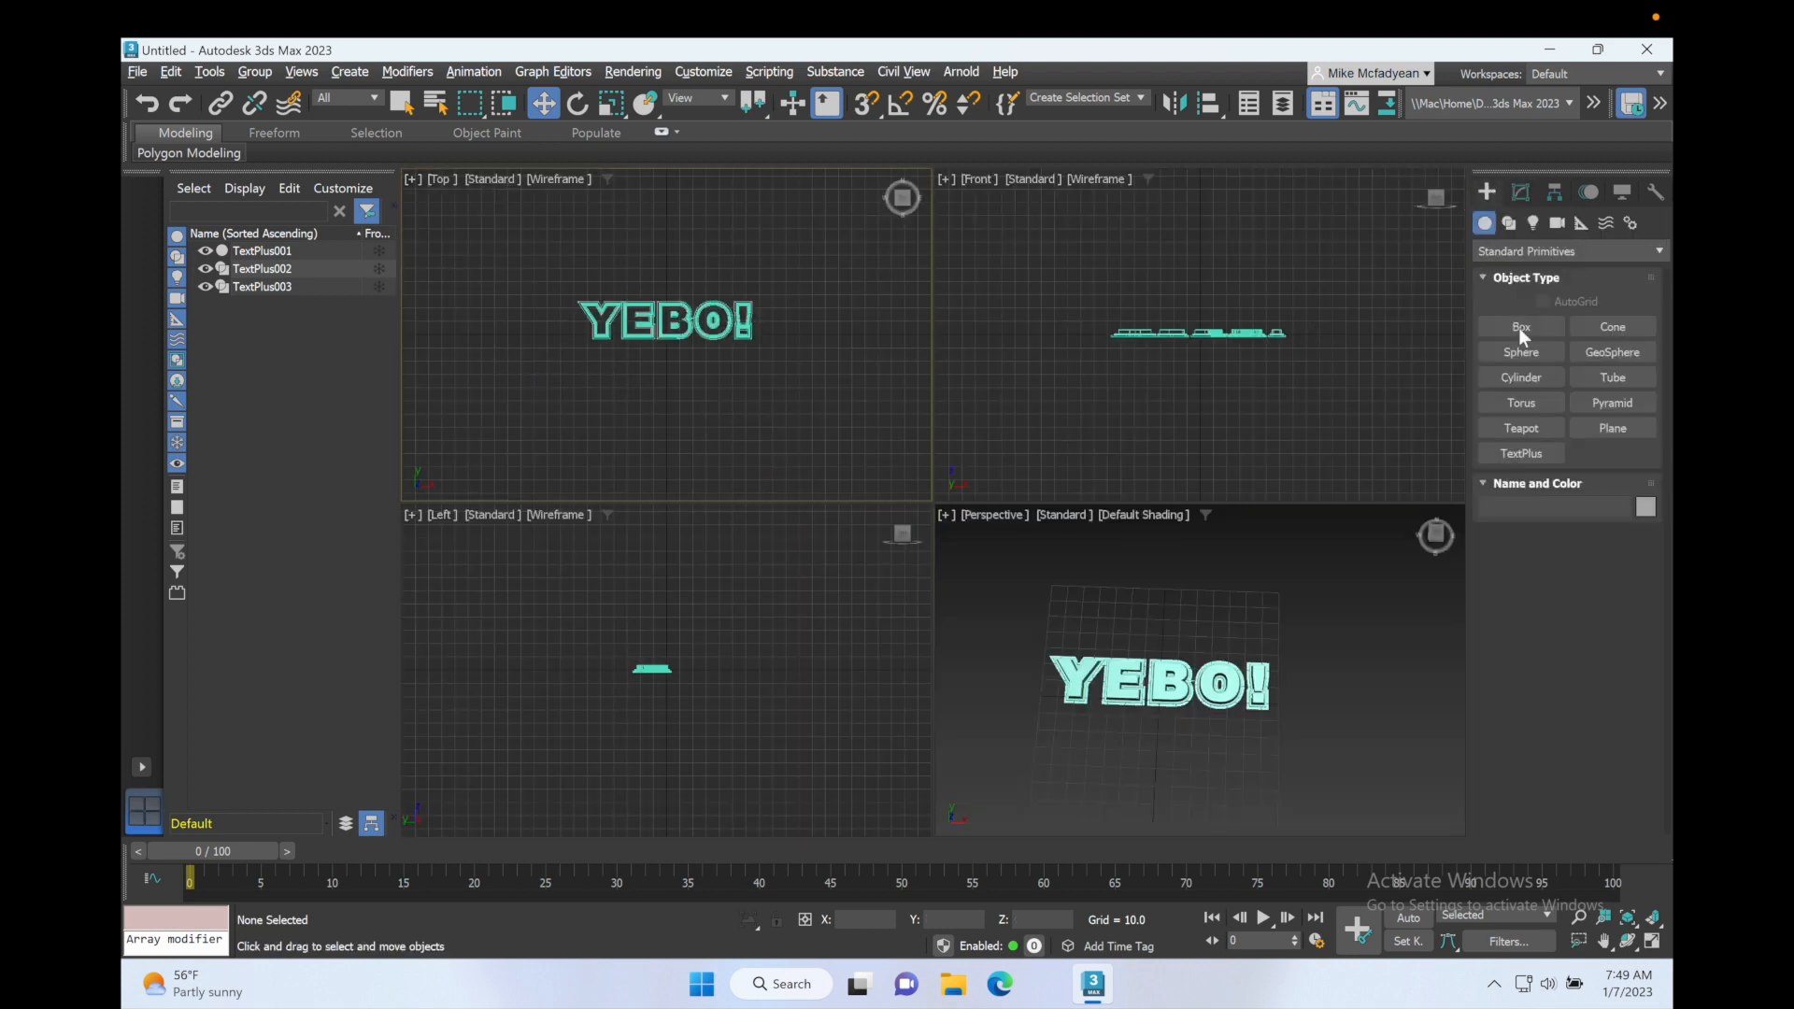
{"action": "left_click", "coordinate": [1509, 223]}
{"action": "left_click", "coordinate": [1596, 354]}
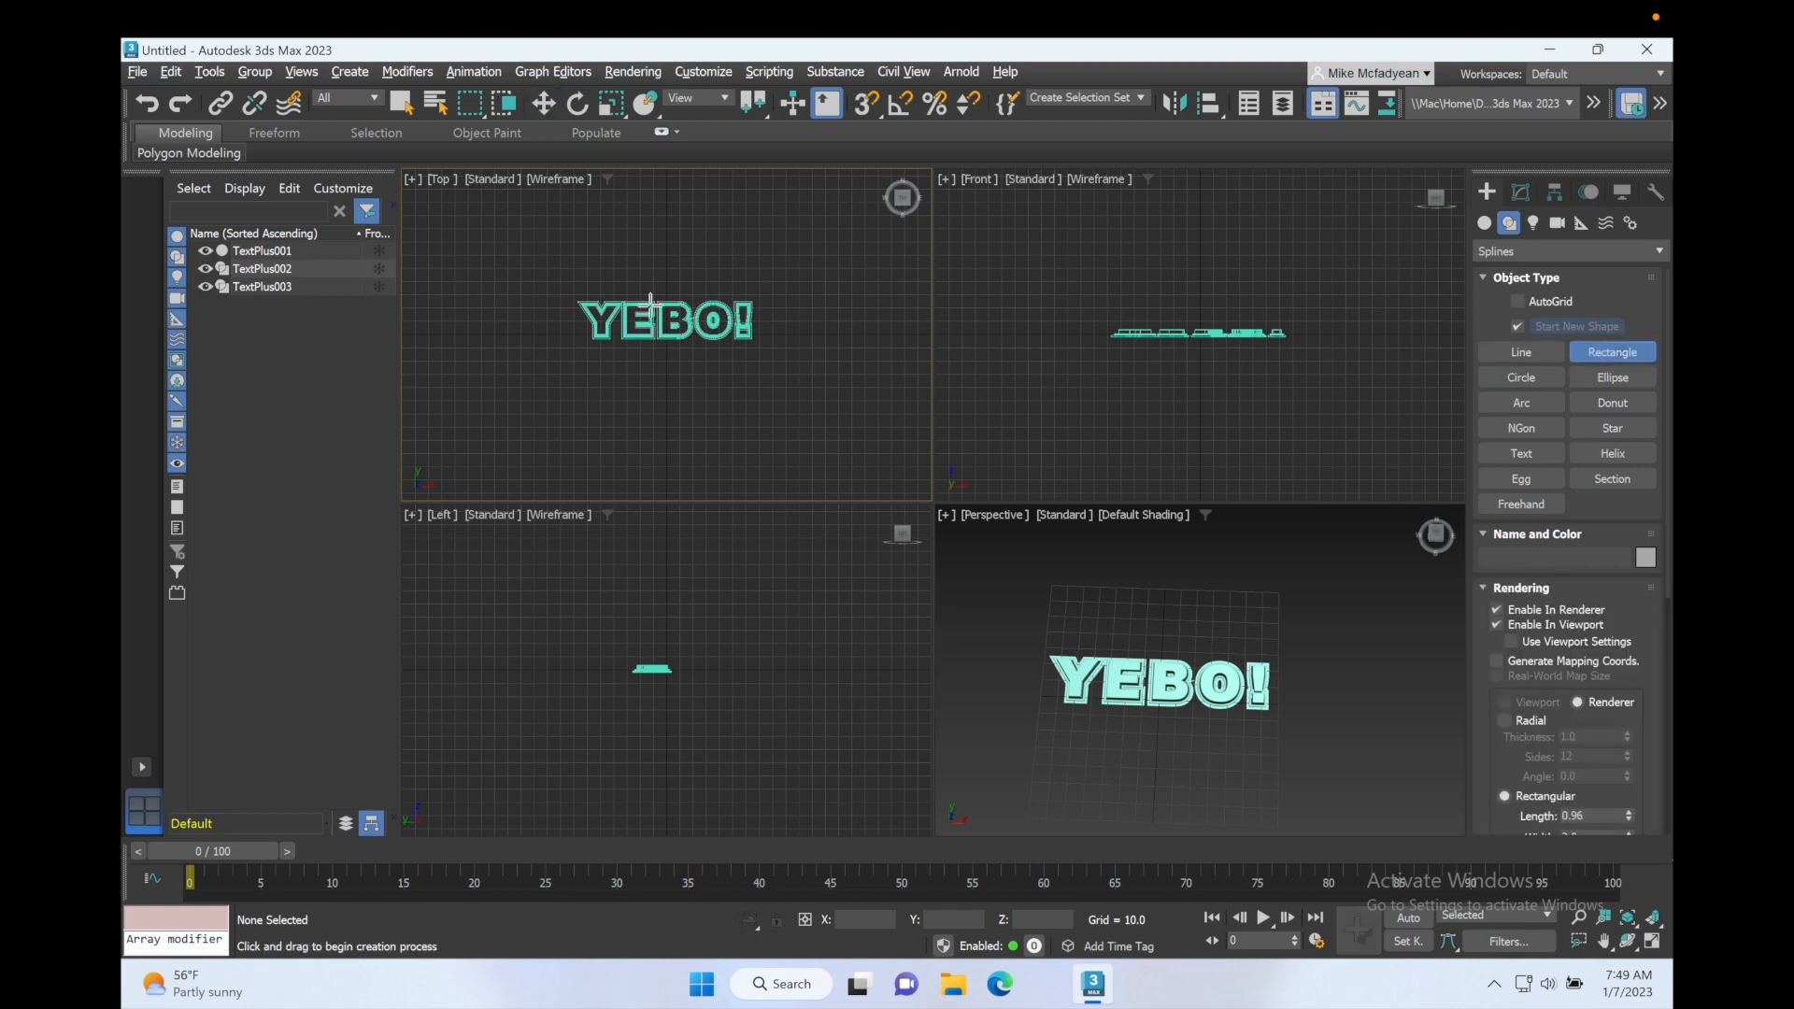
{"action": "left_click_drag", "start_coordinate": [553, 274], "coordinate": [776, 364]}
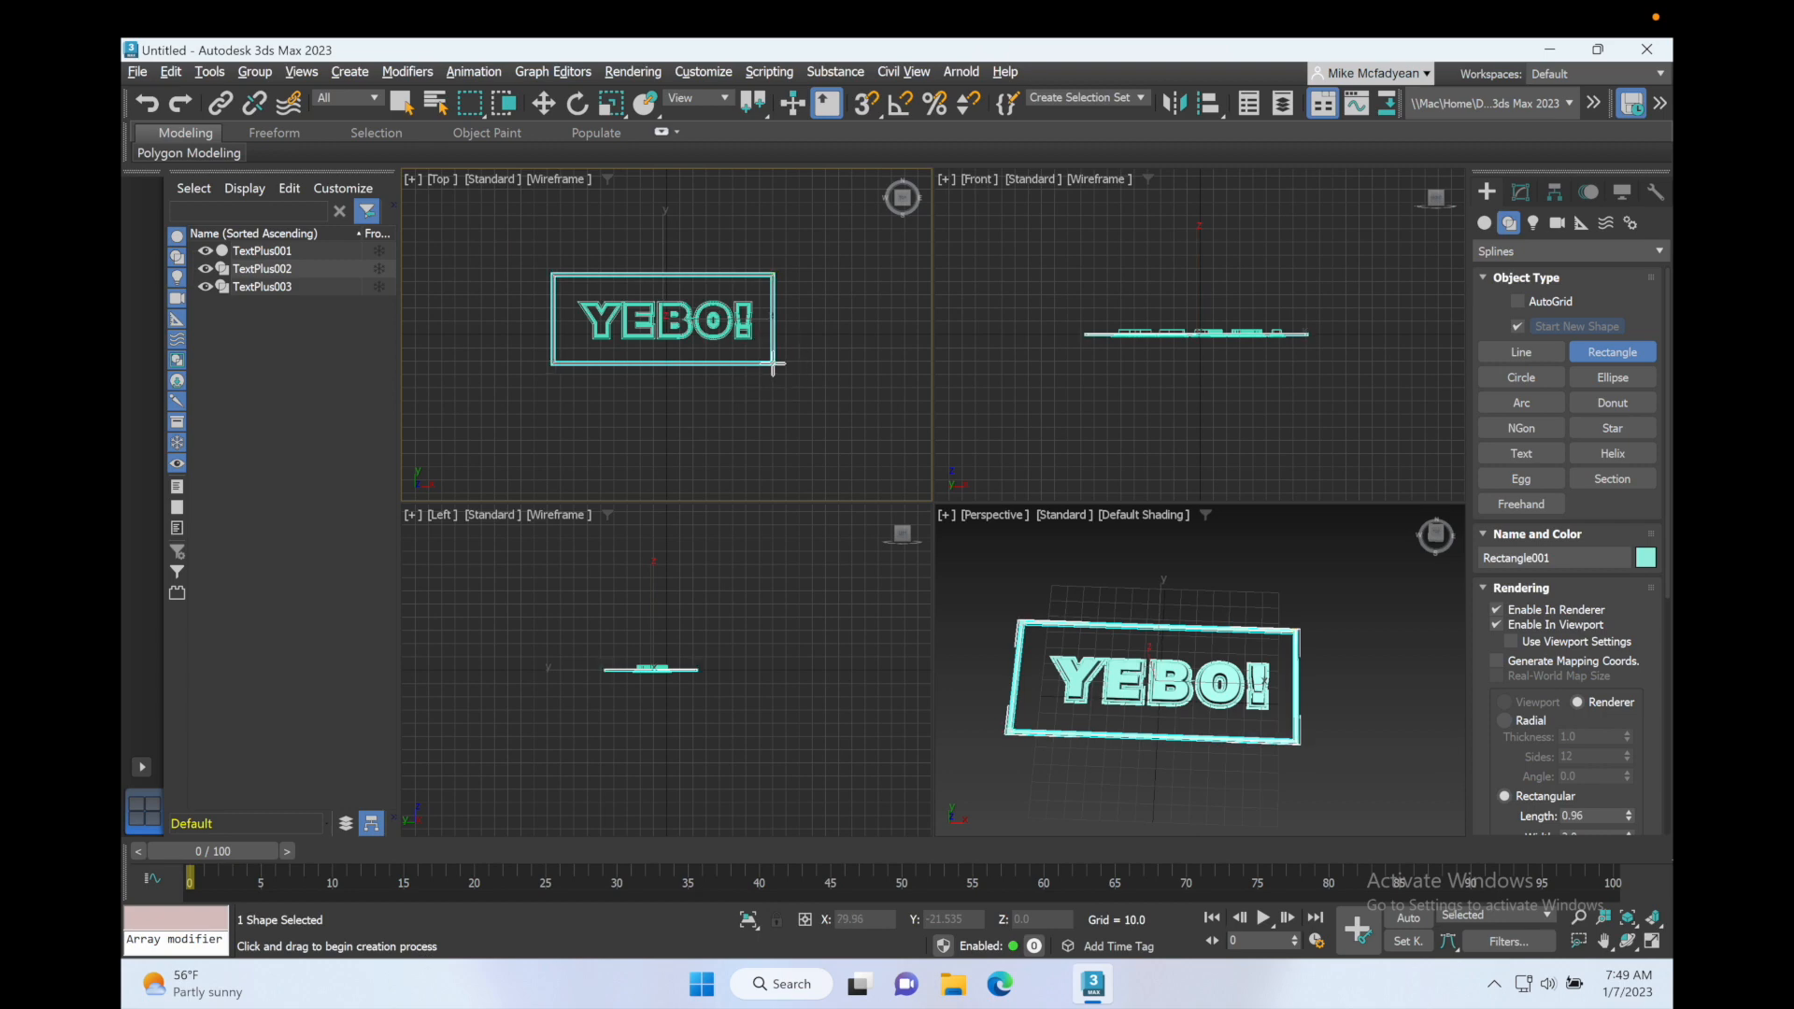
{"action": "right_click", "coordinate": [1005, 573]}
{"action": "key", "text": "alt+w"}
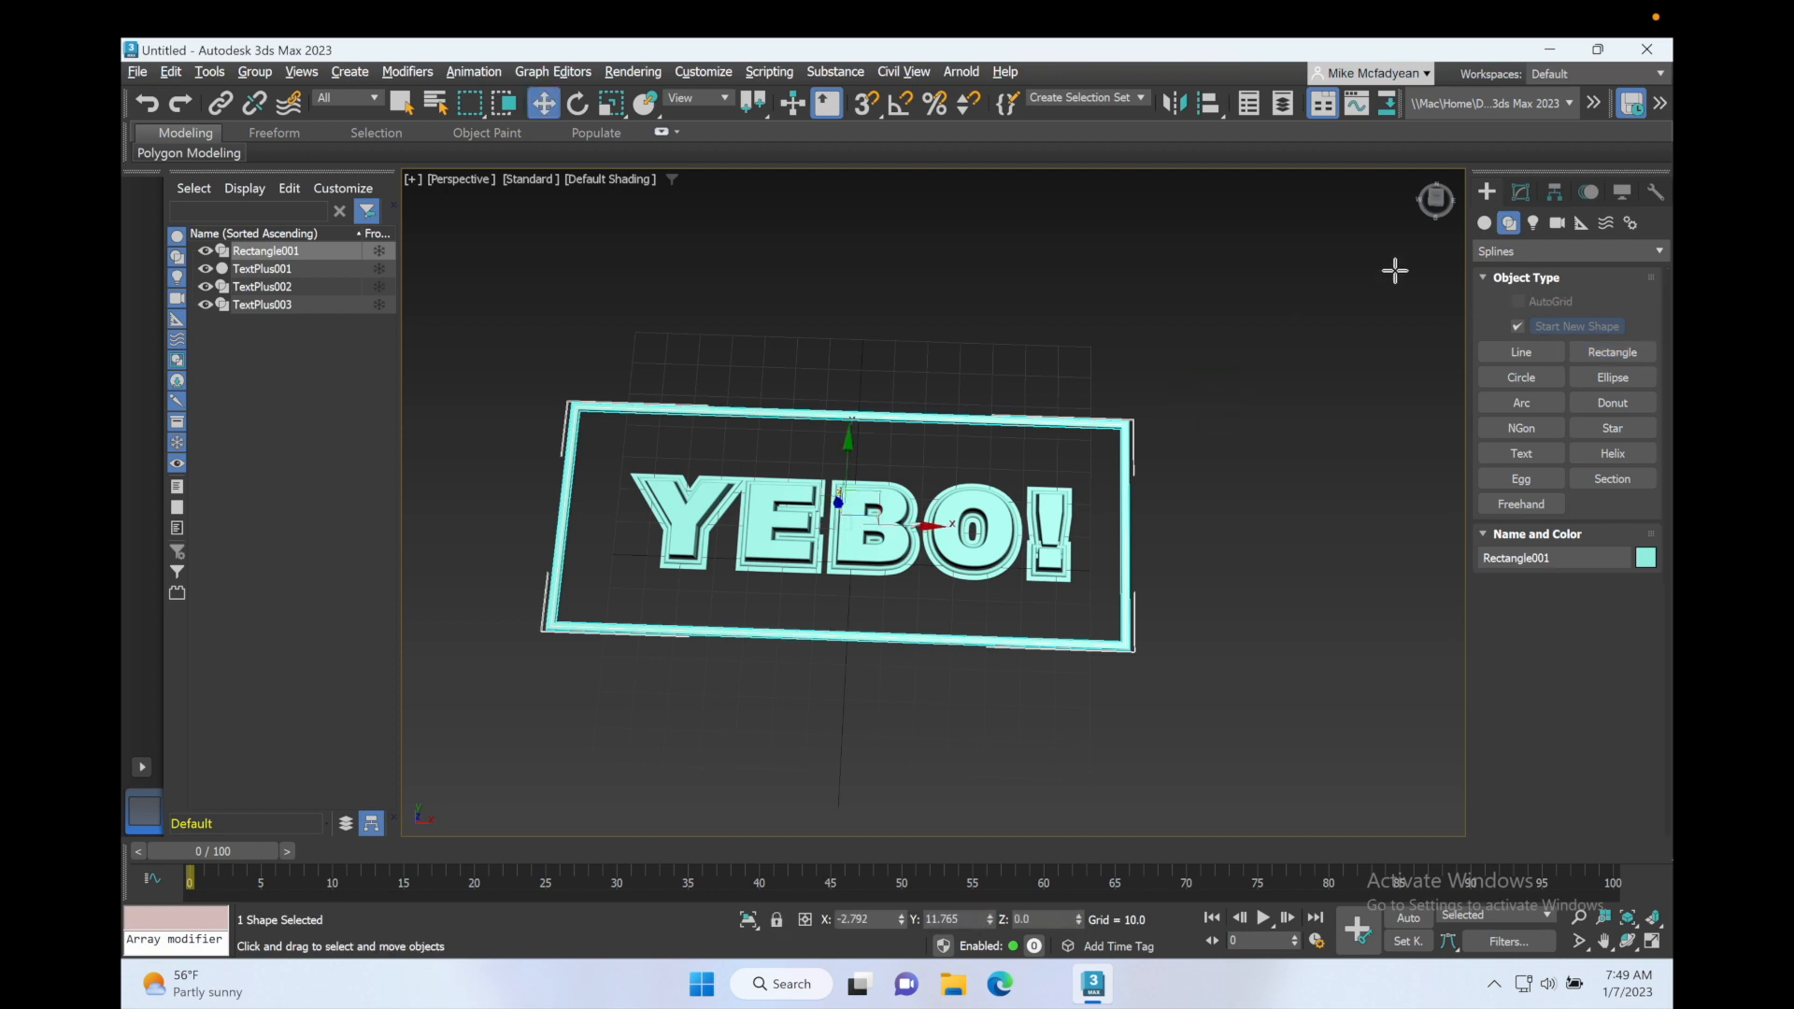
Step: Turn off renderer and viewport rendering for Rectangle001
{"action": "left_click", "coordinate": [1521, 192]}
{"action": "left_click", "coordinate": [1497, 439]}
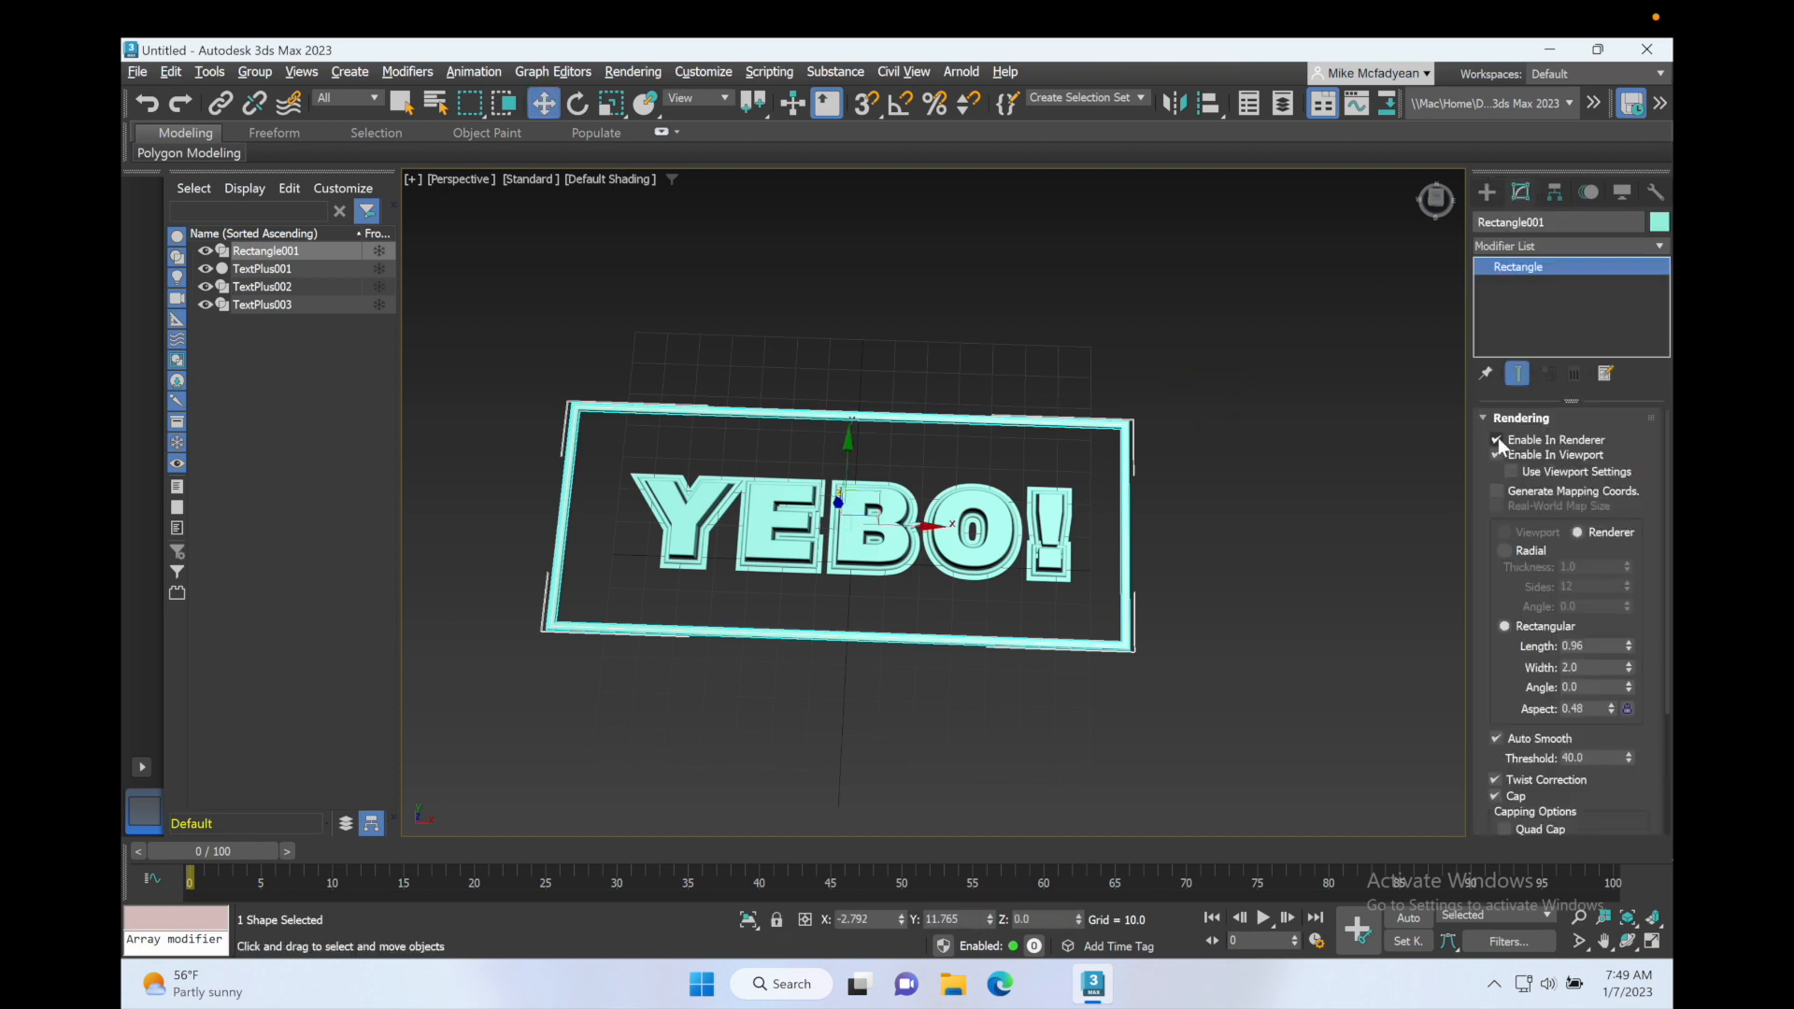
{"action": "left_click", "coordinate": [1494, 455]}
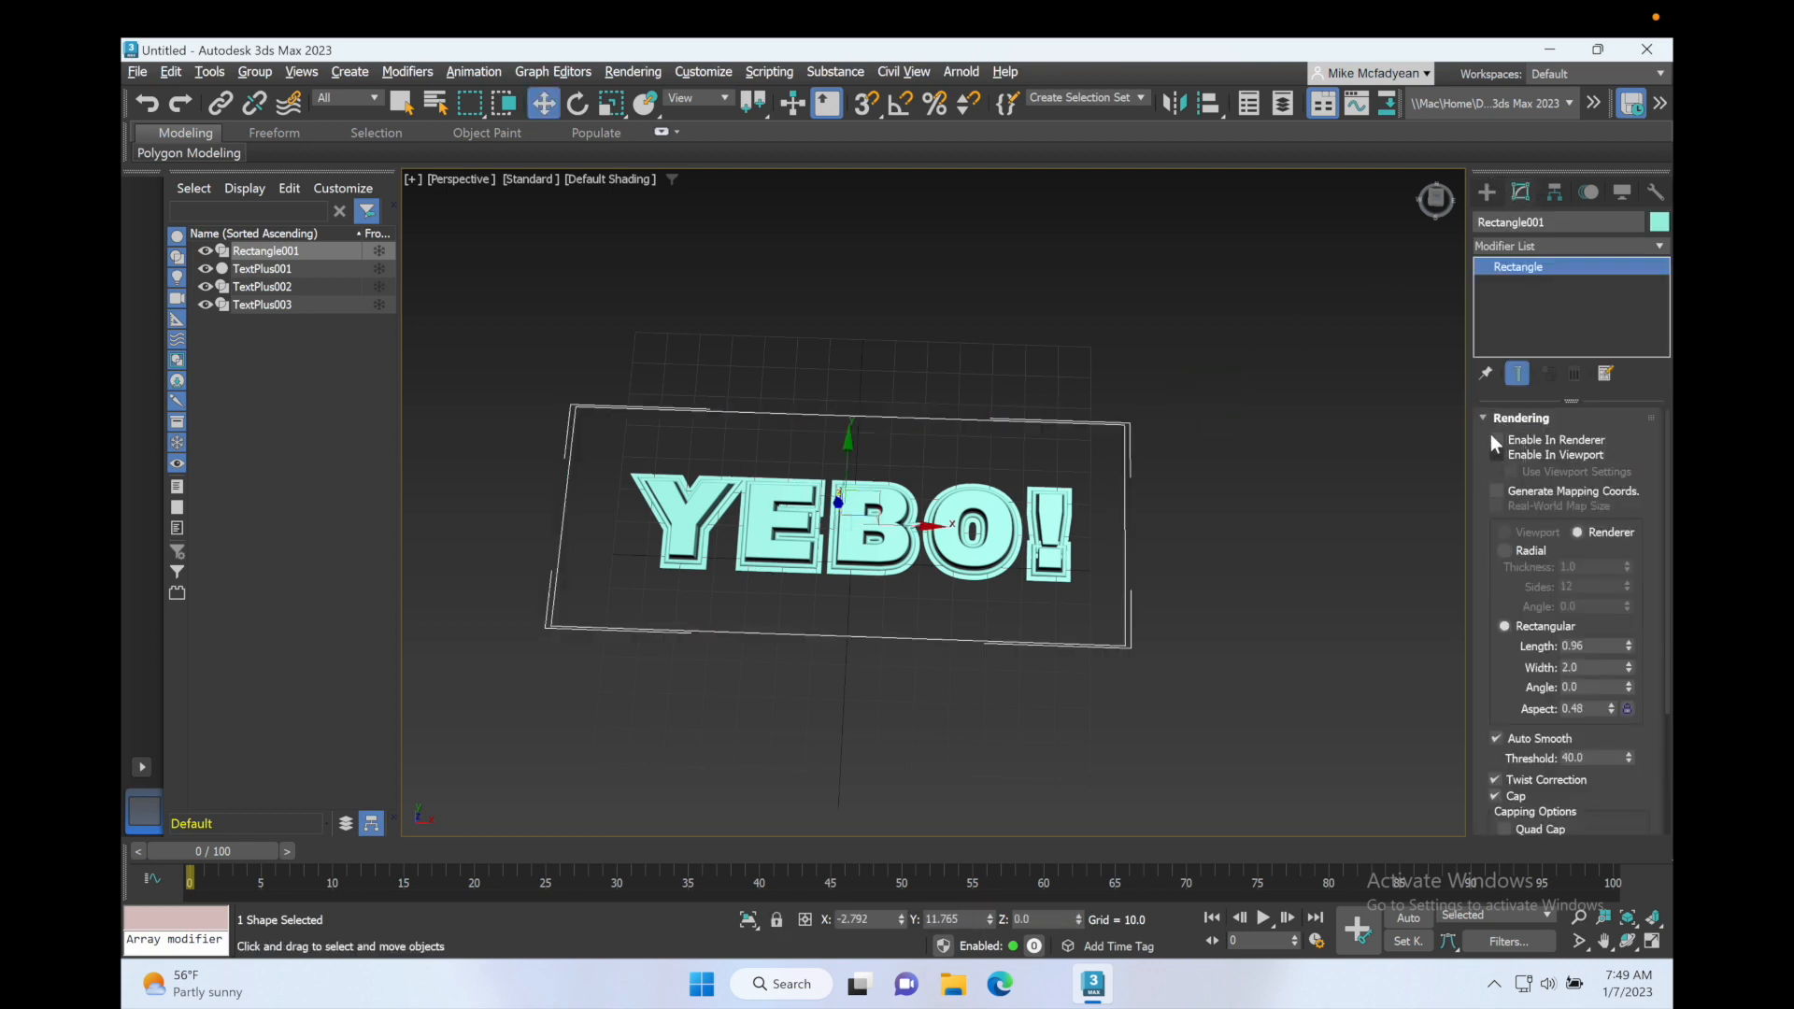
Step: Extrude Rectangle001 by 9.0 and lower it beneath the text to a Z position of about -10.677
{"action": "left_click", "coordinate": [1656, 245]}
{"action": "scroll", "coordinate": [1568, 278], "scroll_direction": "down", "scroll_amount": 10}
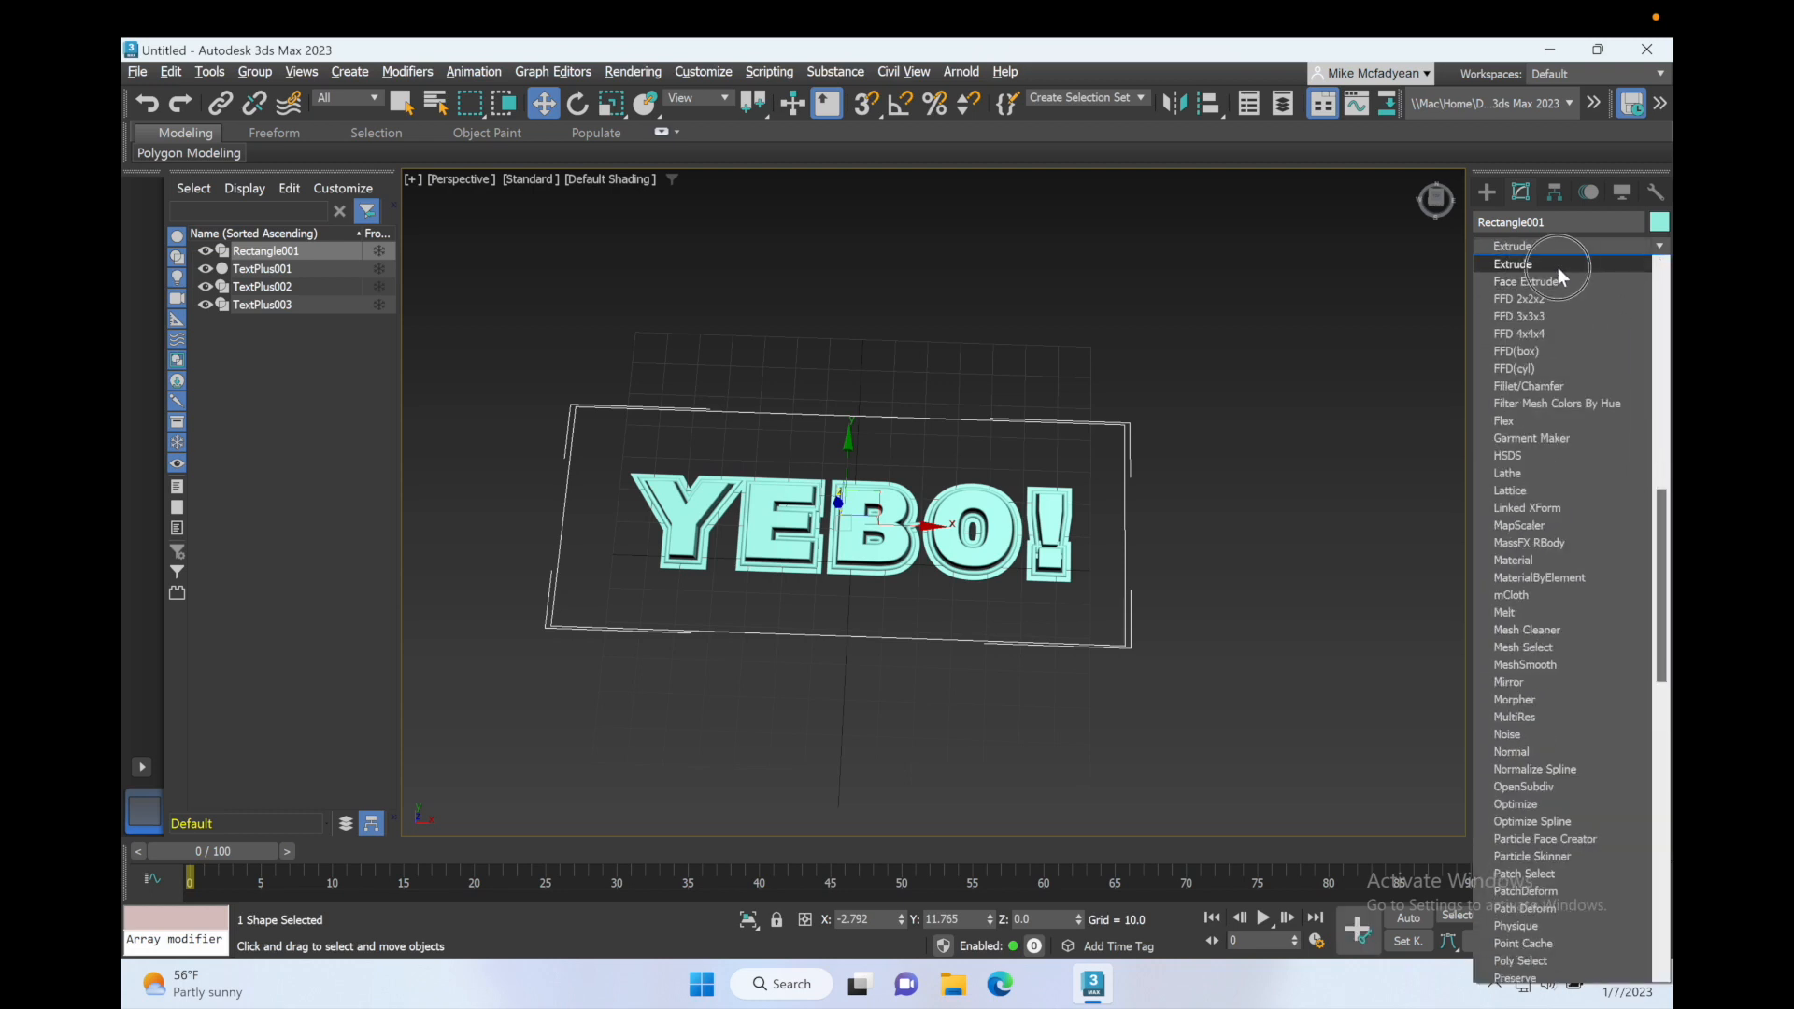
{"action": "left_click", "coordinate": [1557, 268]}
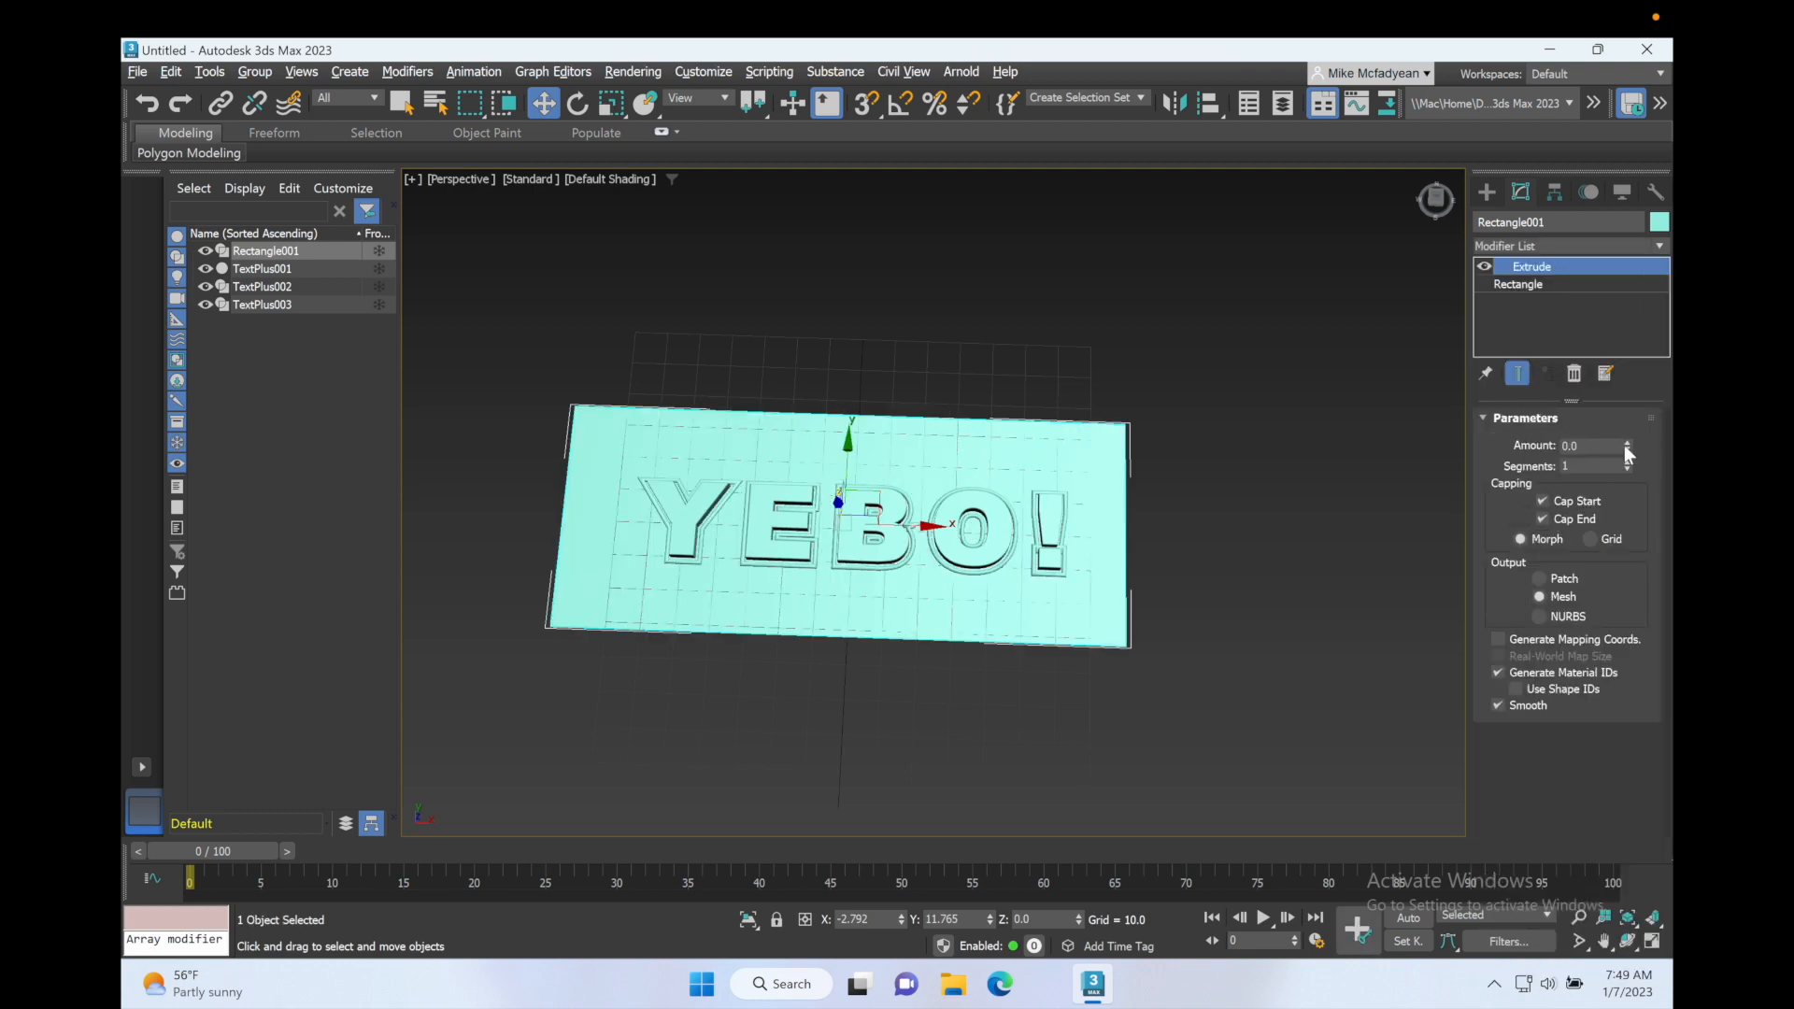
{"action": "left_click_drag", "start_coordinate": [1624, 445], "coordinate": [1624, 392]}
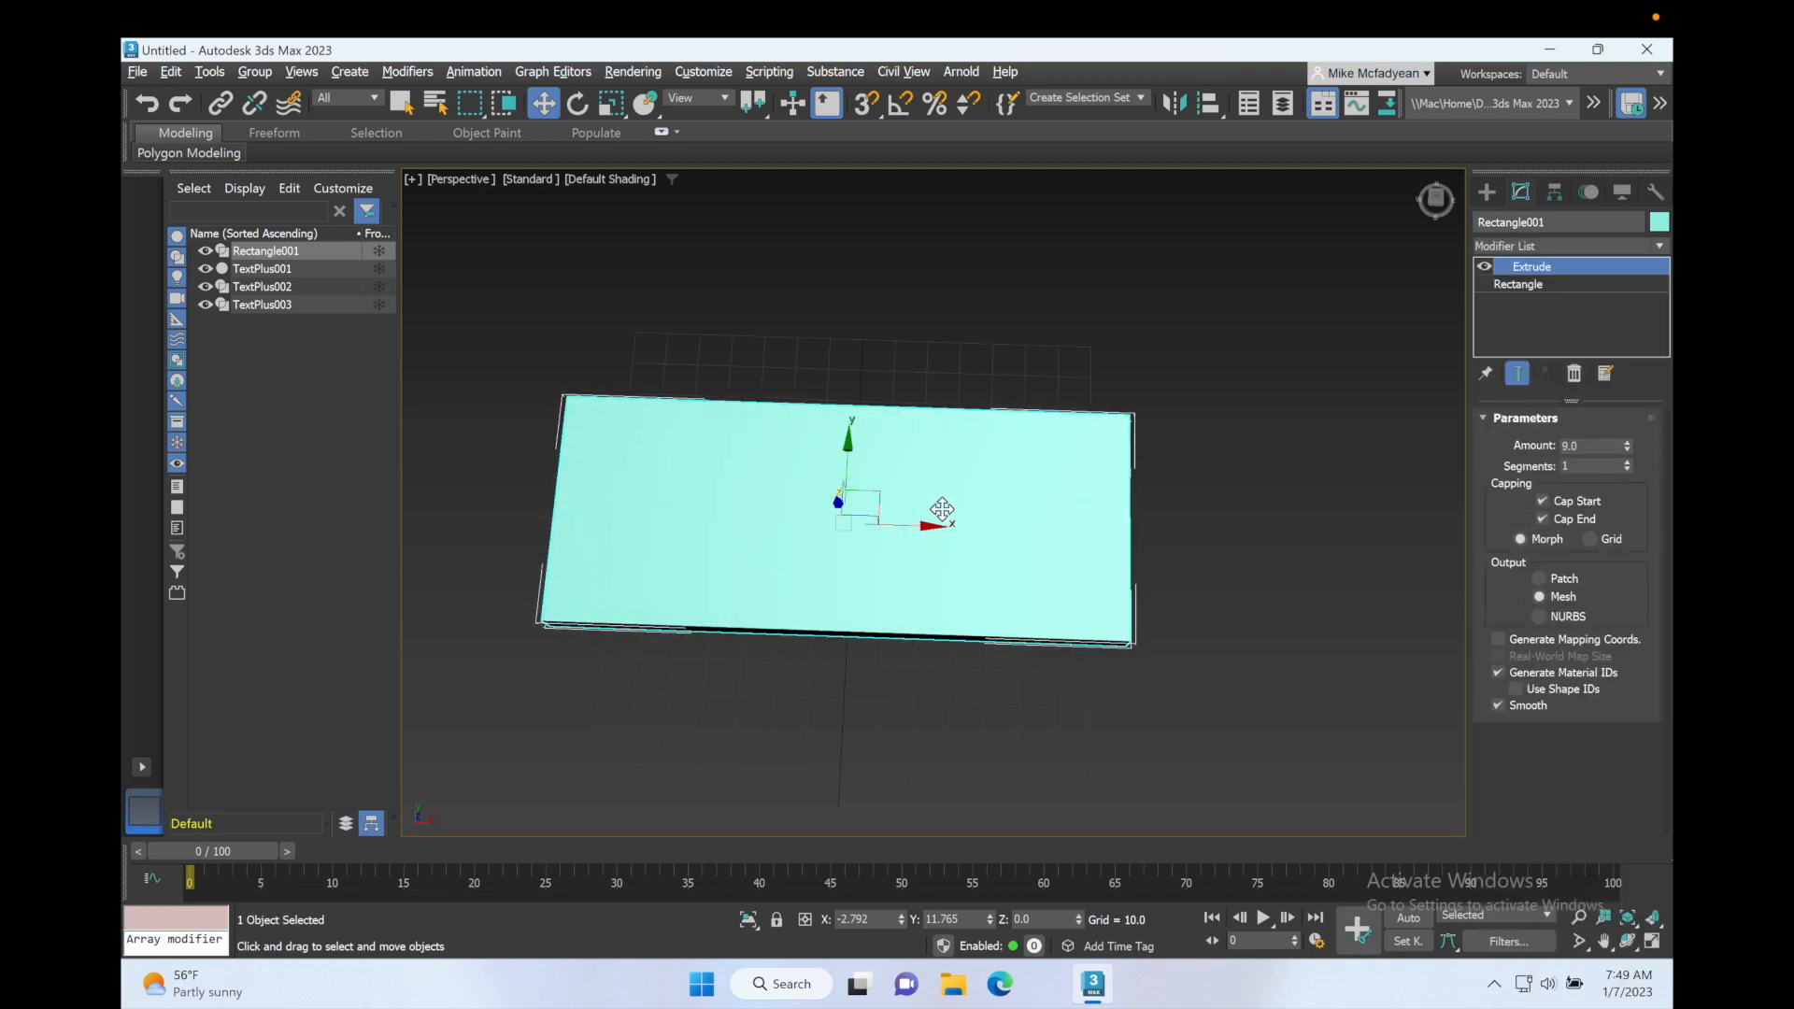
{"action": "middle_click_drag", "start_coordinate": [891, 505], "coordinate": [962, 476], "text": "alt"}
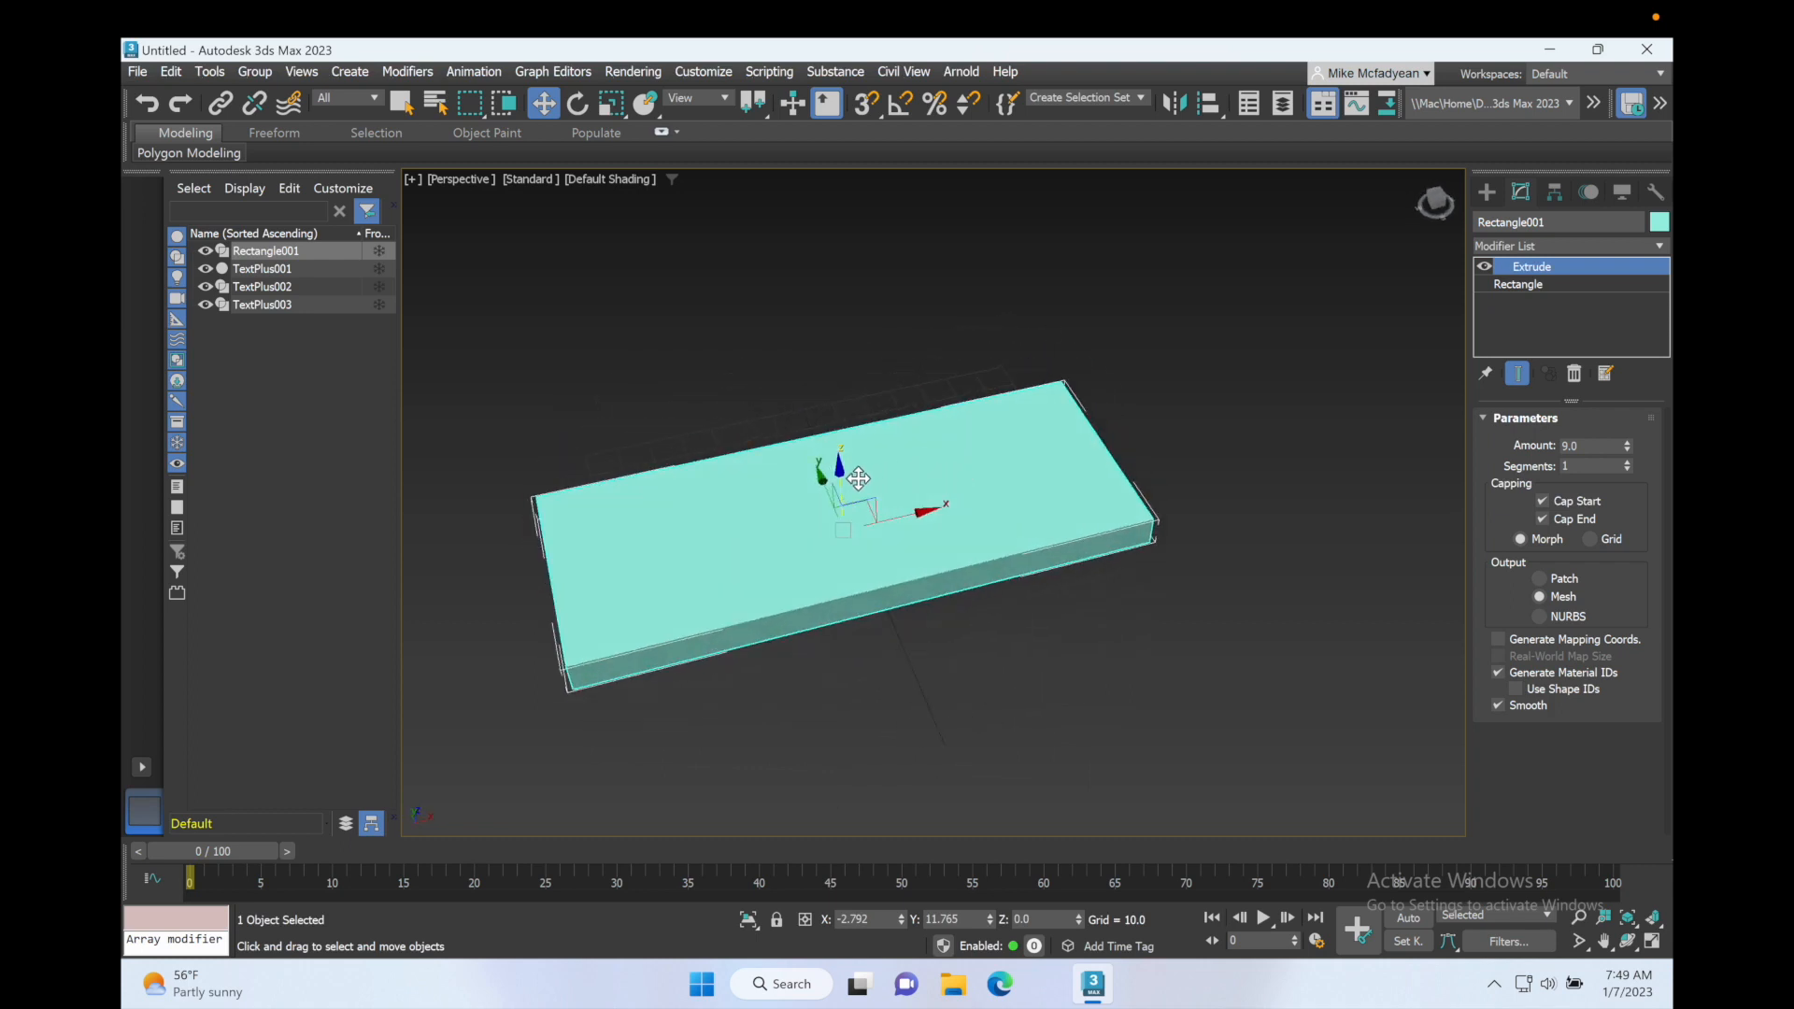
{"action": "left_click_drag", "start_coordinate": [844, 482], "coordinate": [842, 509]}
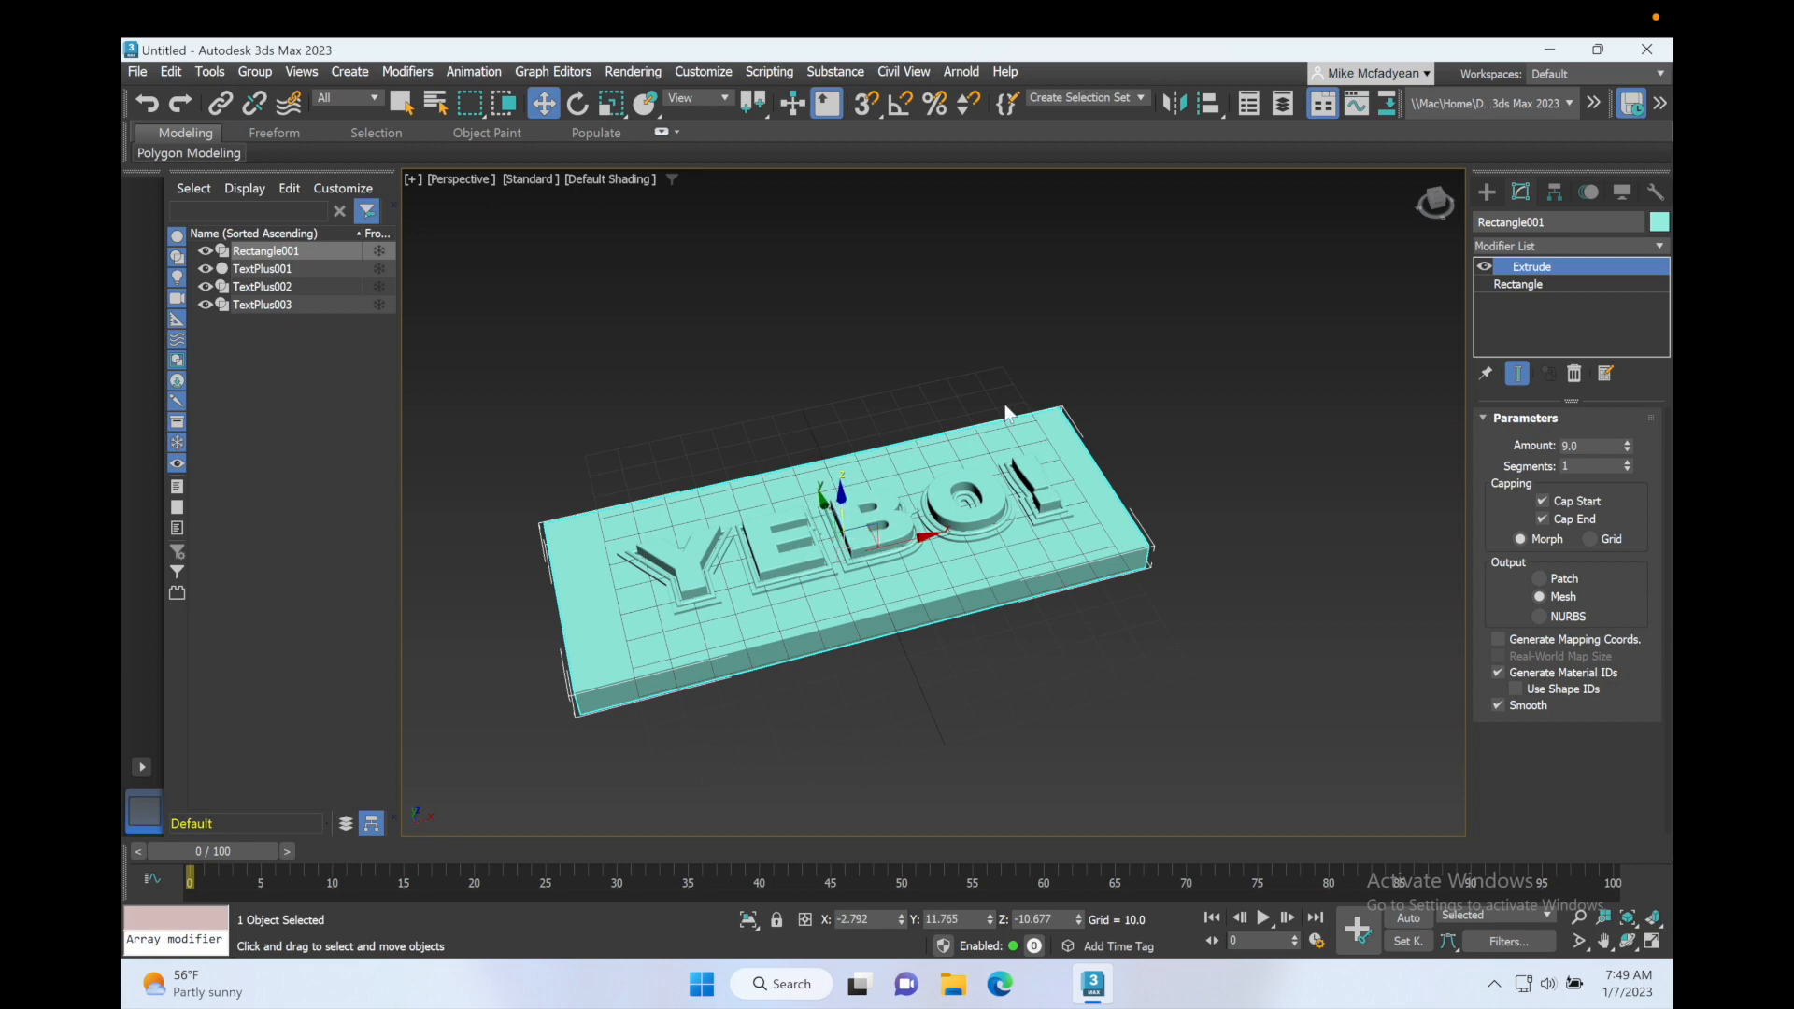
Step: Set the object color of the extruded Rectangle001 slab to dark magenta
{"action": "left_click", "coordinate": [1660, 222]}
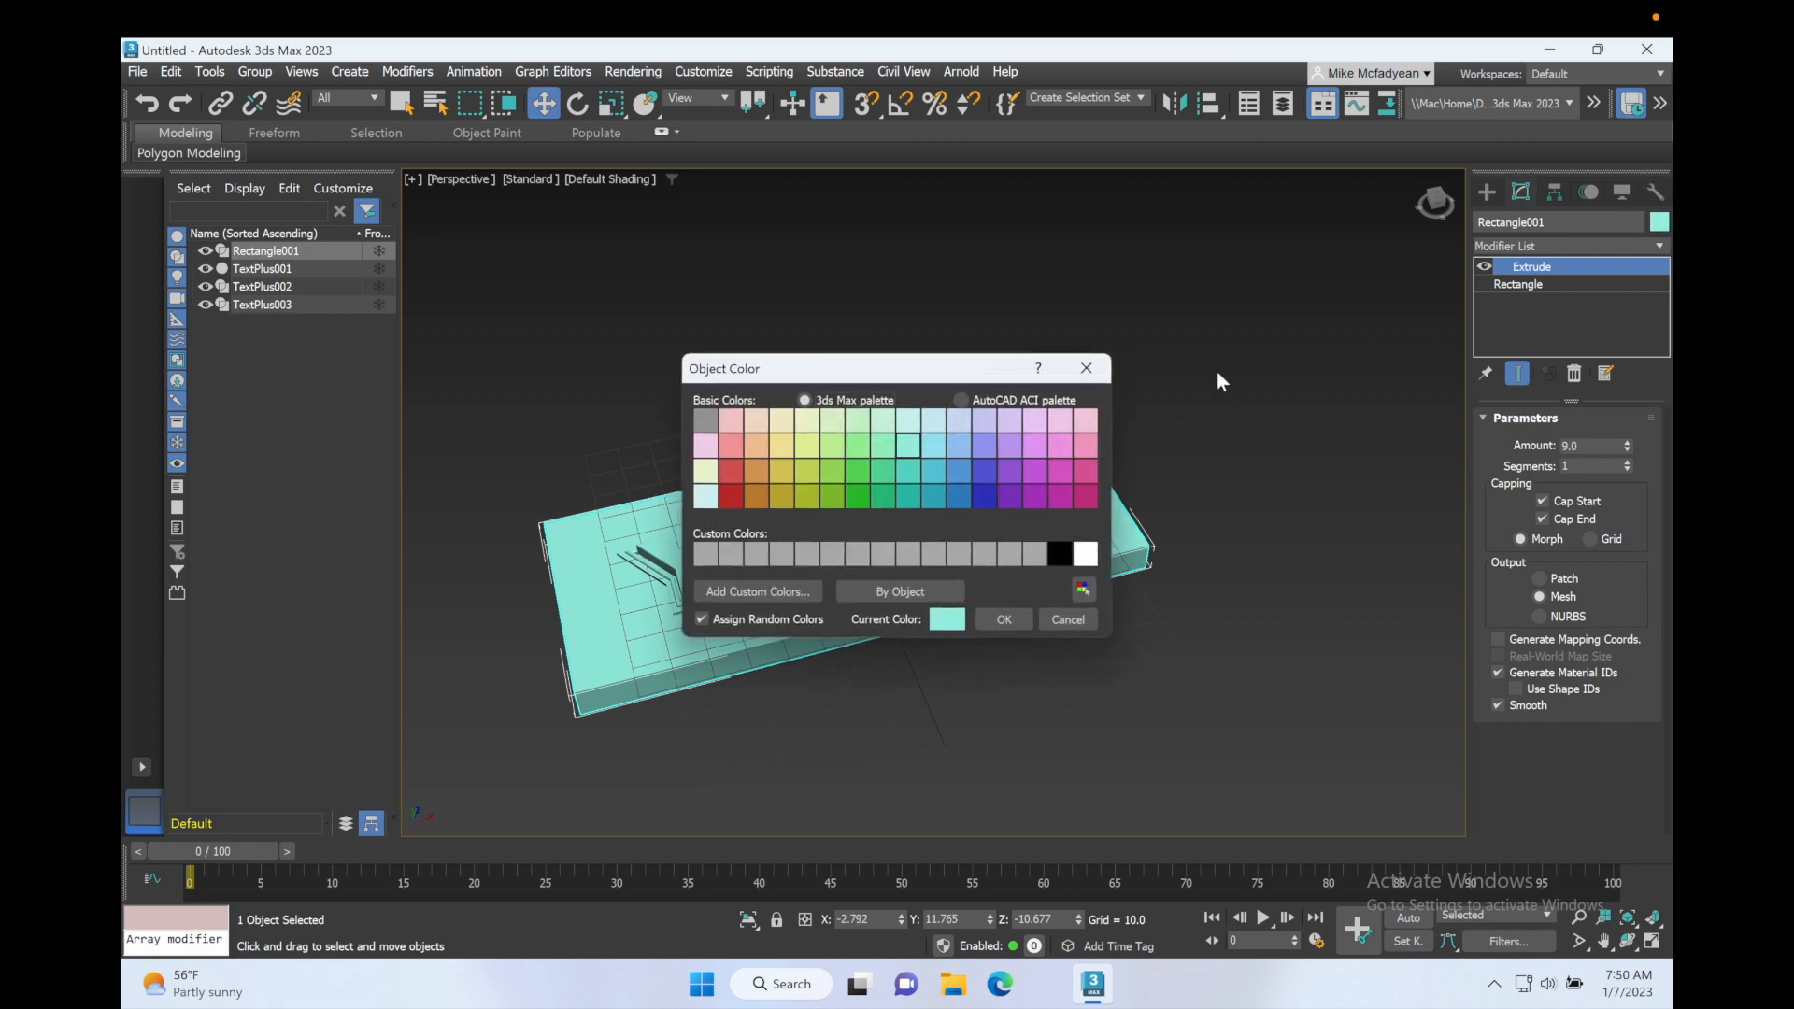
{"action": "left_click", "coordinate": [1072, 495]}
{"action": "left_click", "coordinate": [996, 620]}
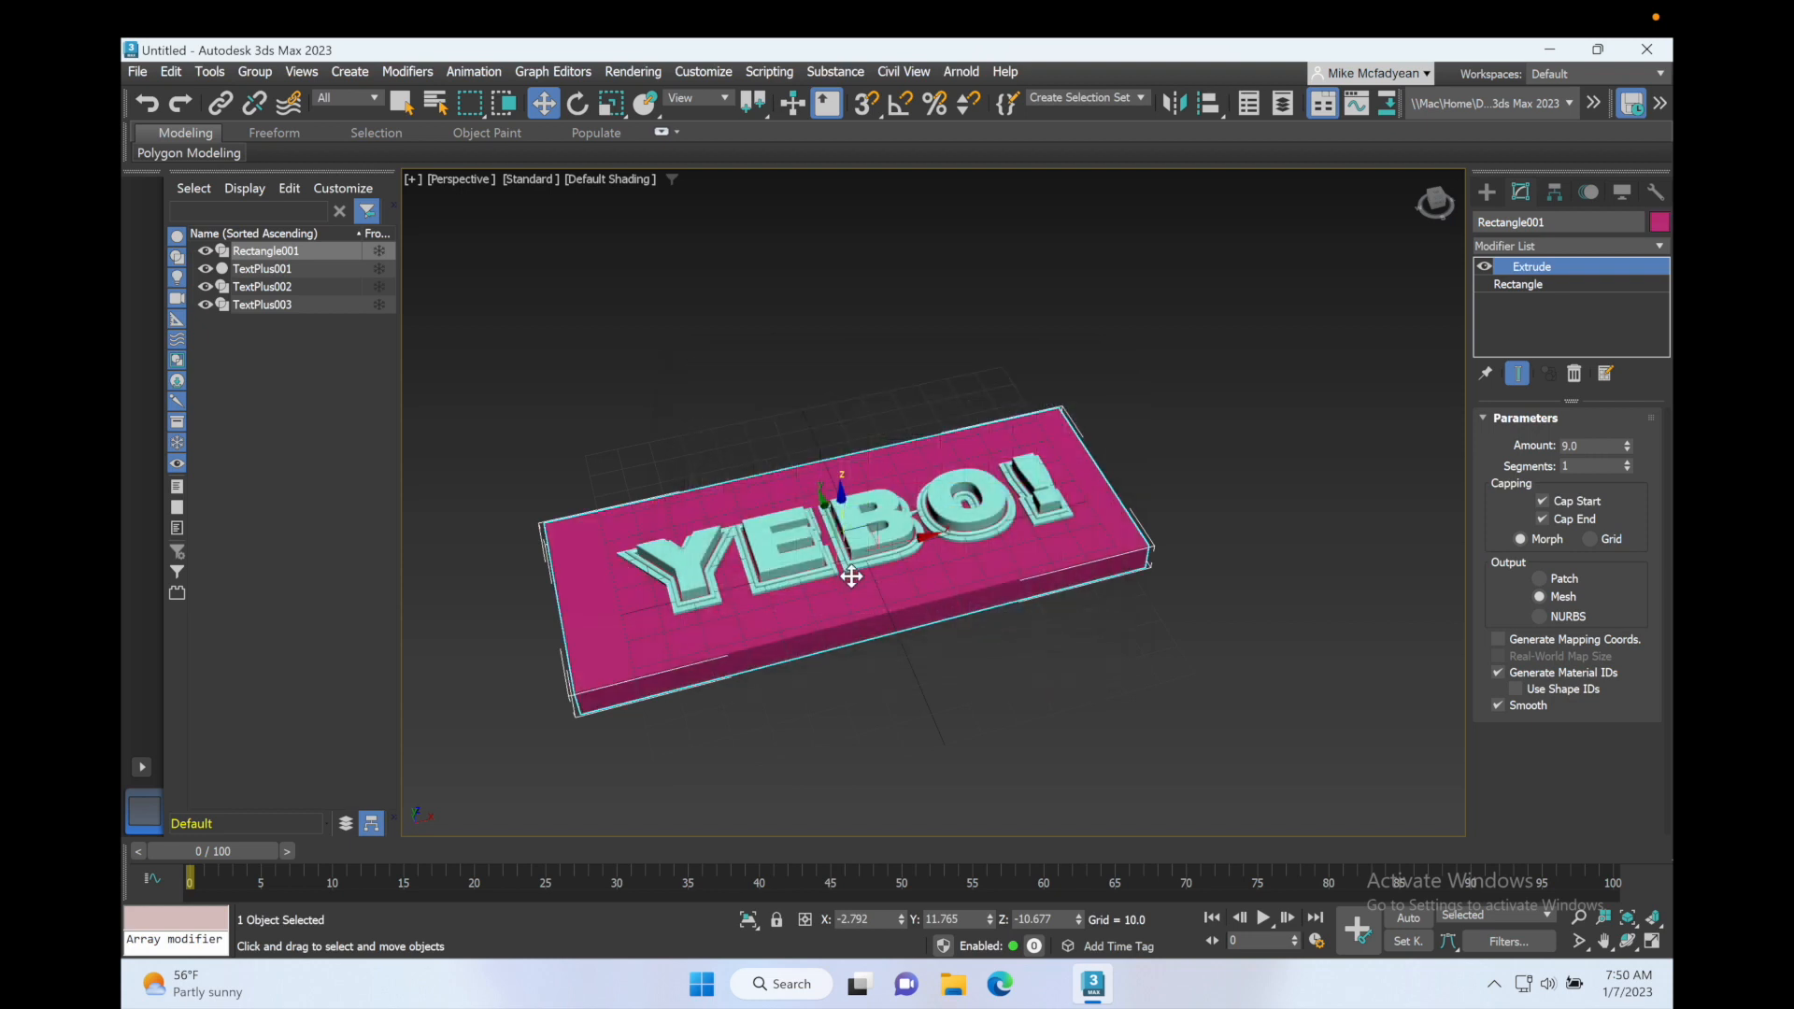
Step: Set the object color of the outer outline TextPlus003 to pale yellow
{"action": "scroll", "coordinate": [851, 576], "scroll_direction": "up", "scroll_amount": 2}
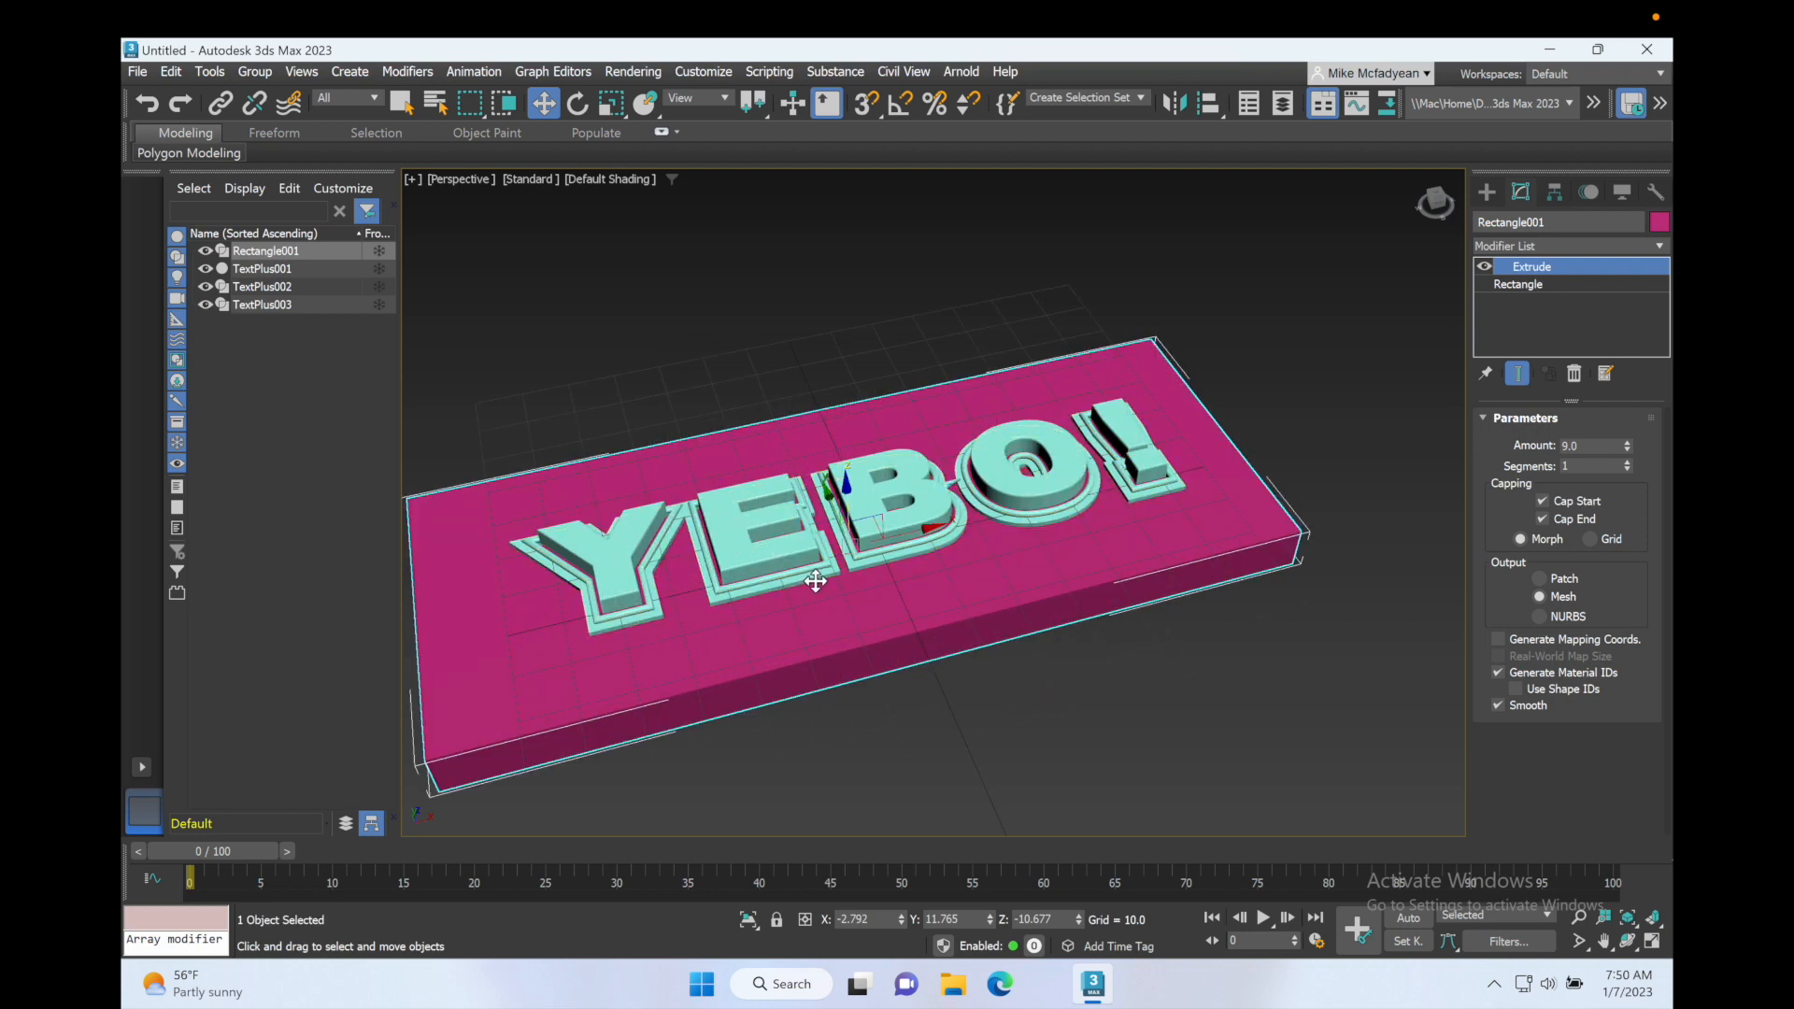
{"action": "left_click", "coordinate": [283, 304]}
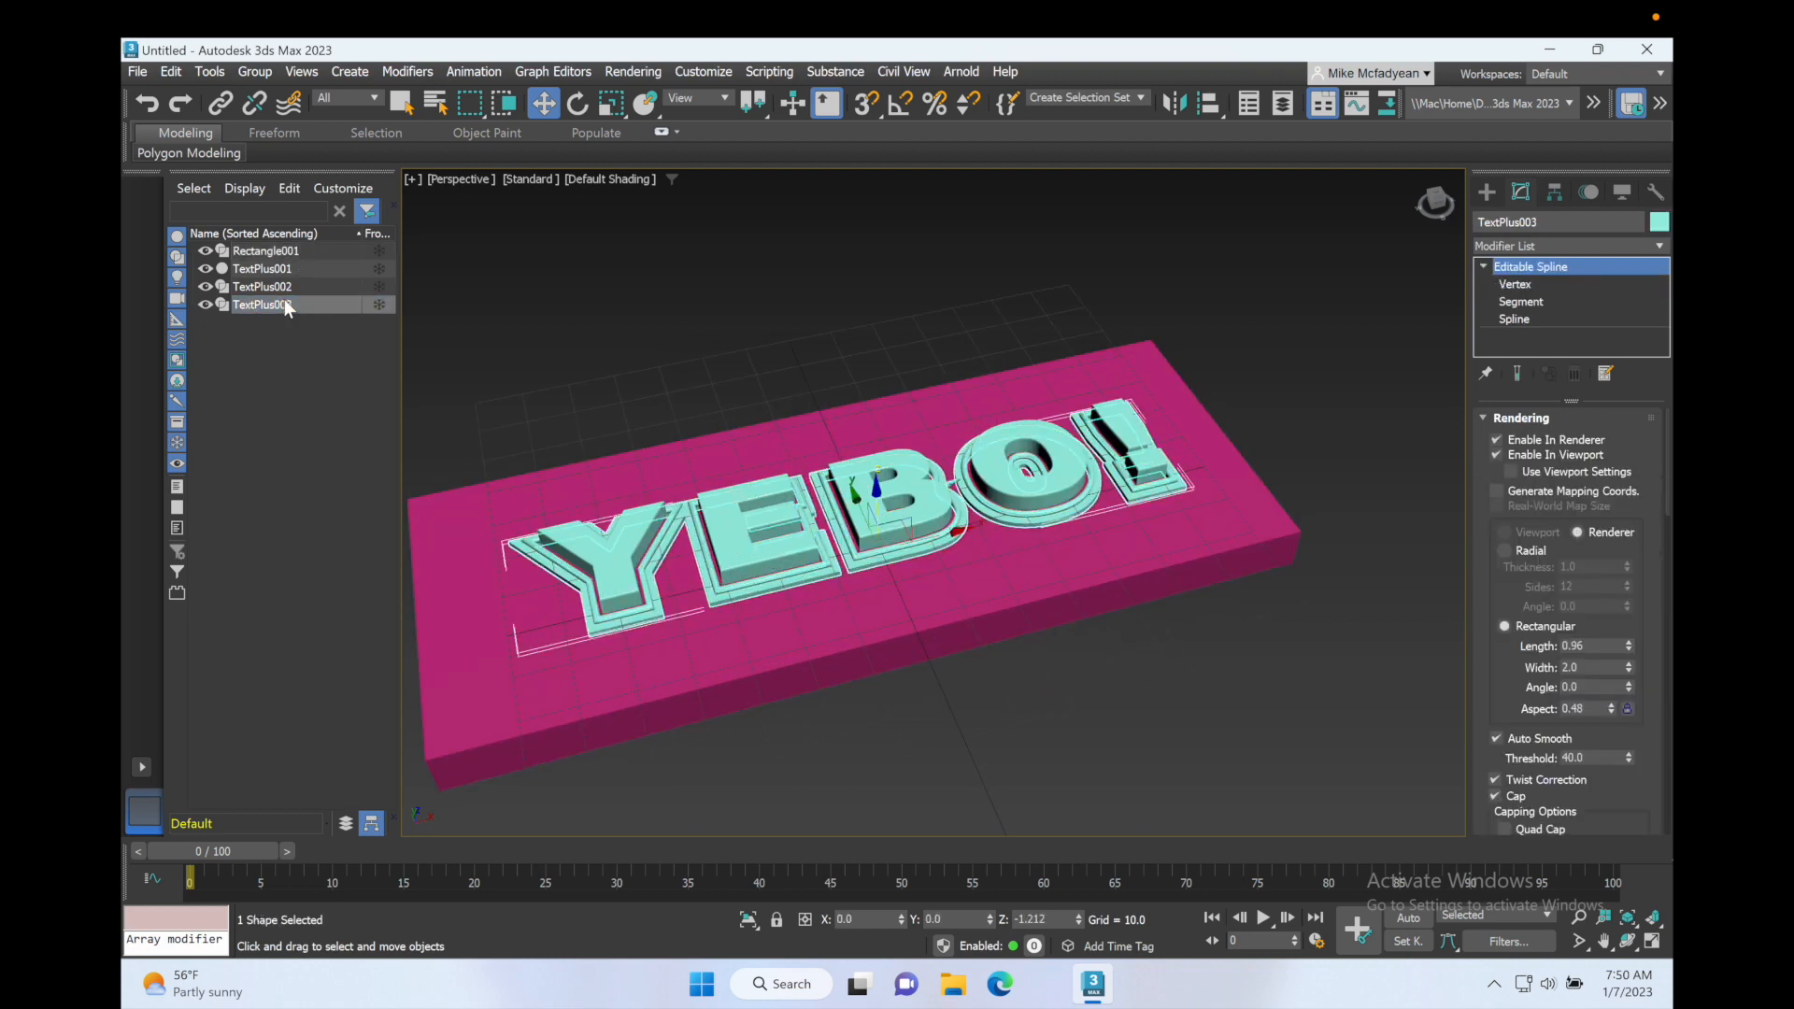
{"action": "left_click", "coordinate": [1661, 223]}
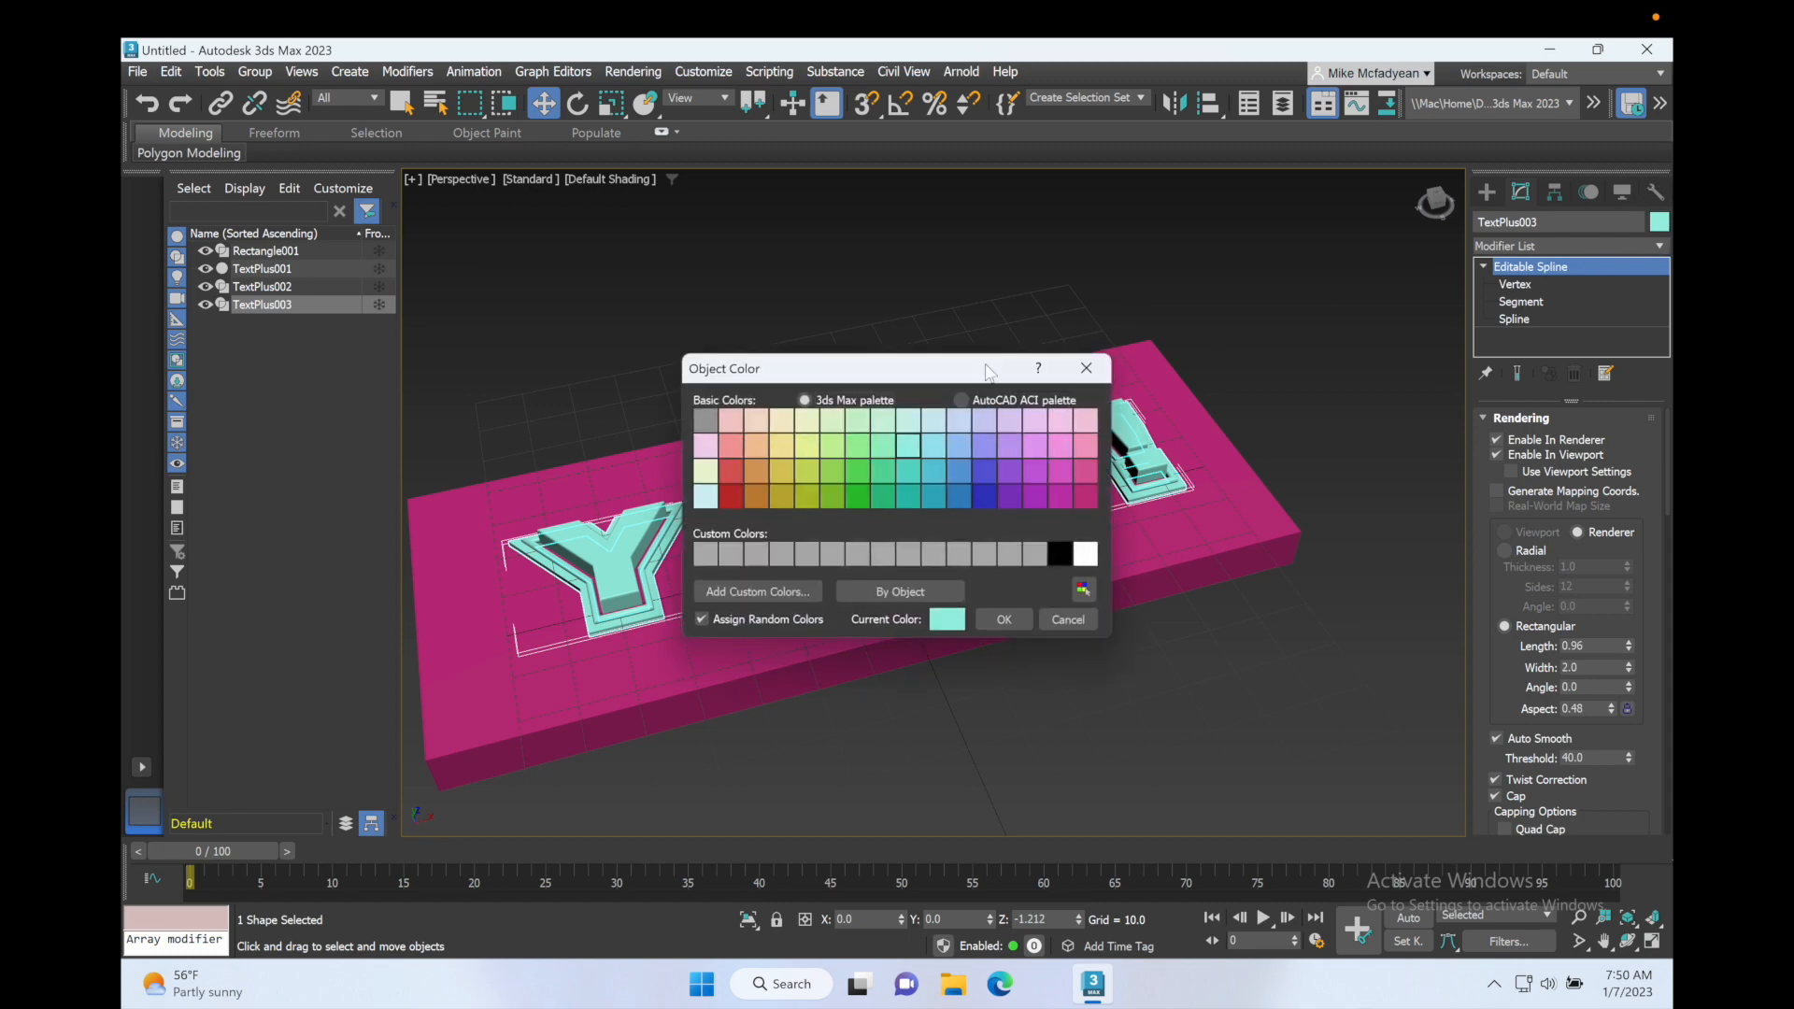
{"action": "left_click", "coordinate": [809, 448]}
{"action": "left_click", "coordinate": [1003, 621]}
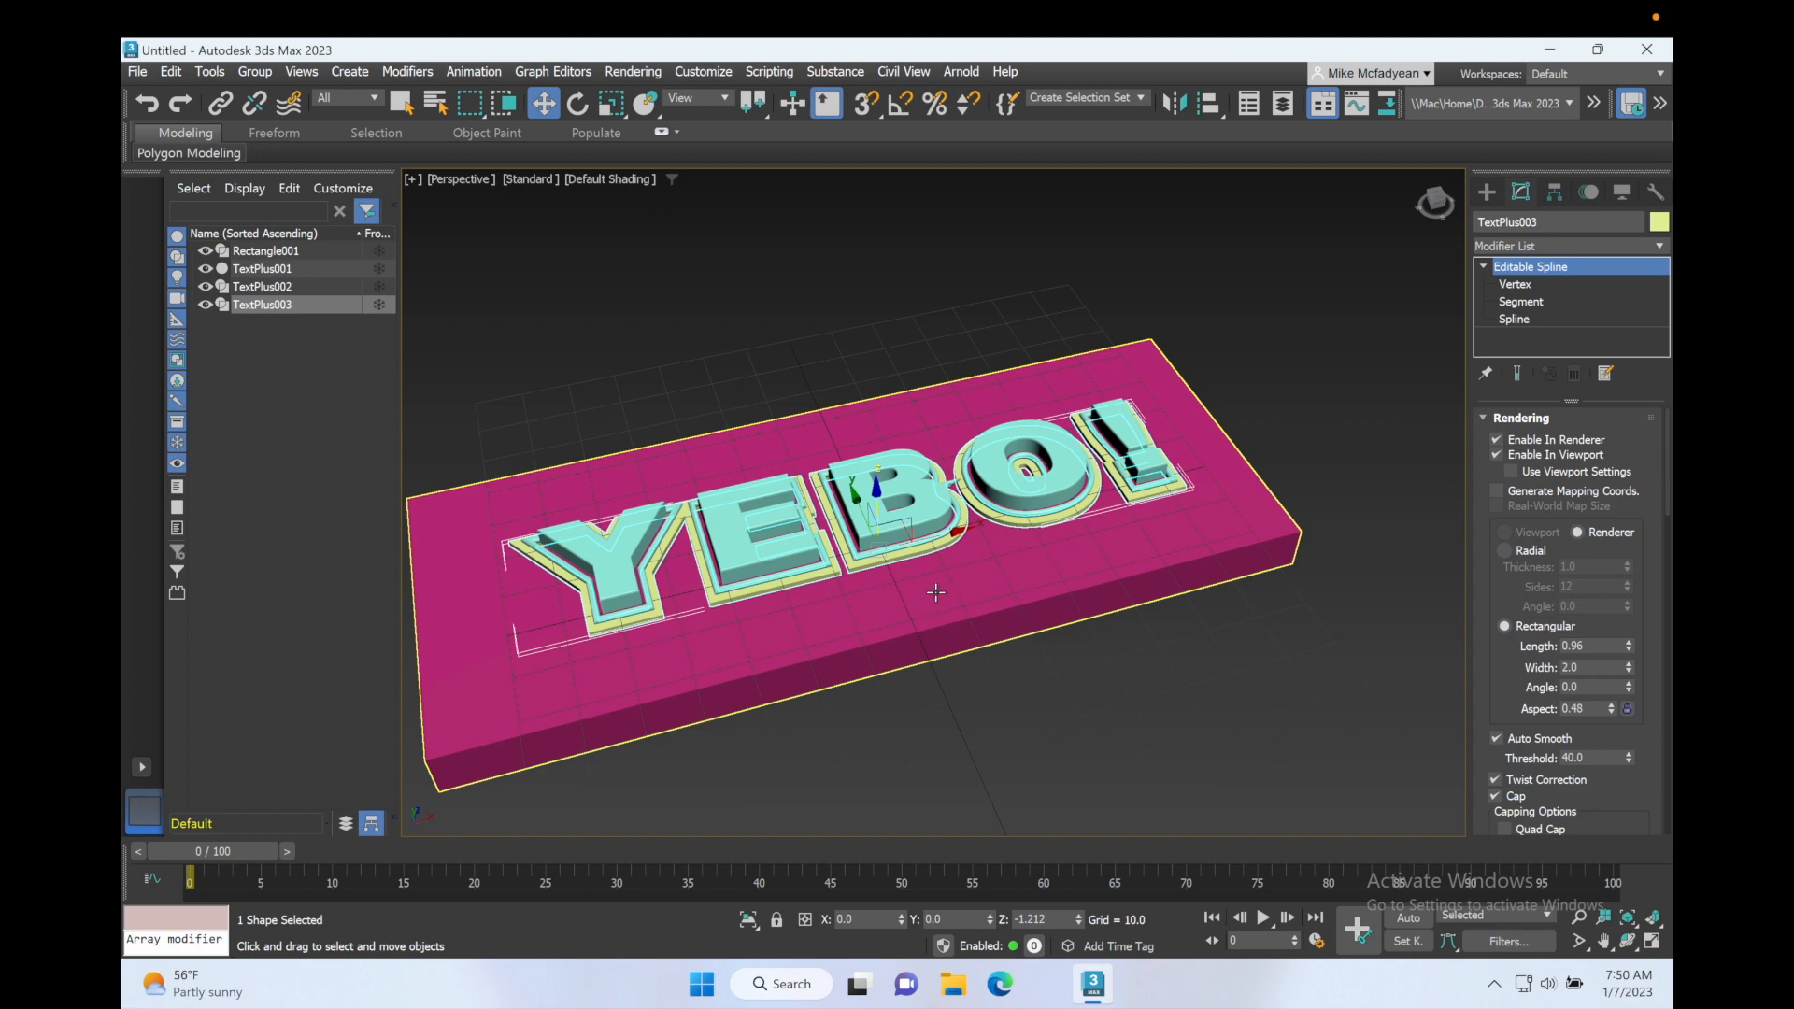
Step: Set the object color of the solid text TextPlus001 to dark yellow
{"action": "left_click", "coordinate": [924, 542]}
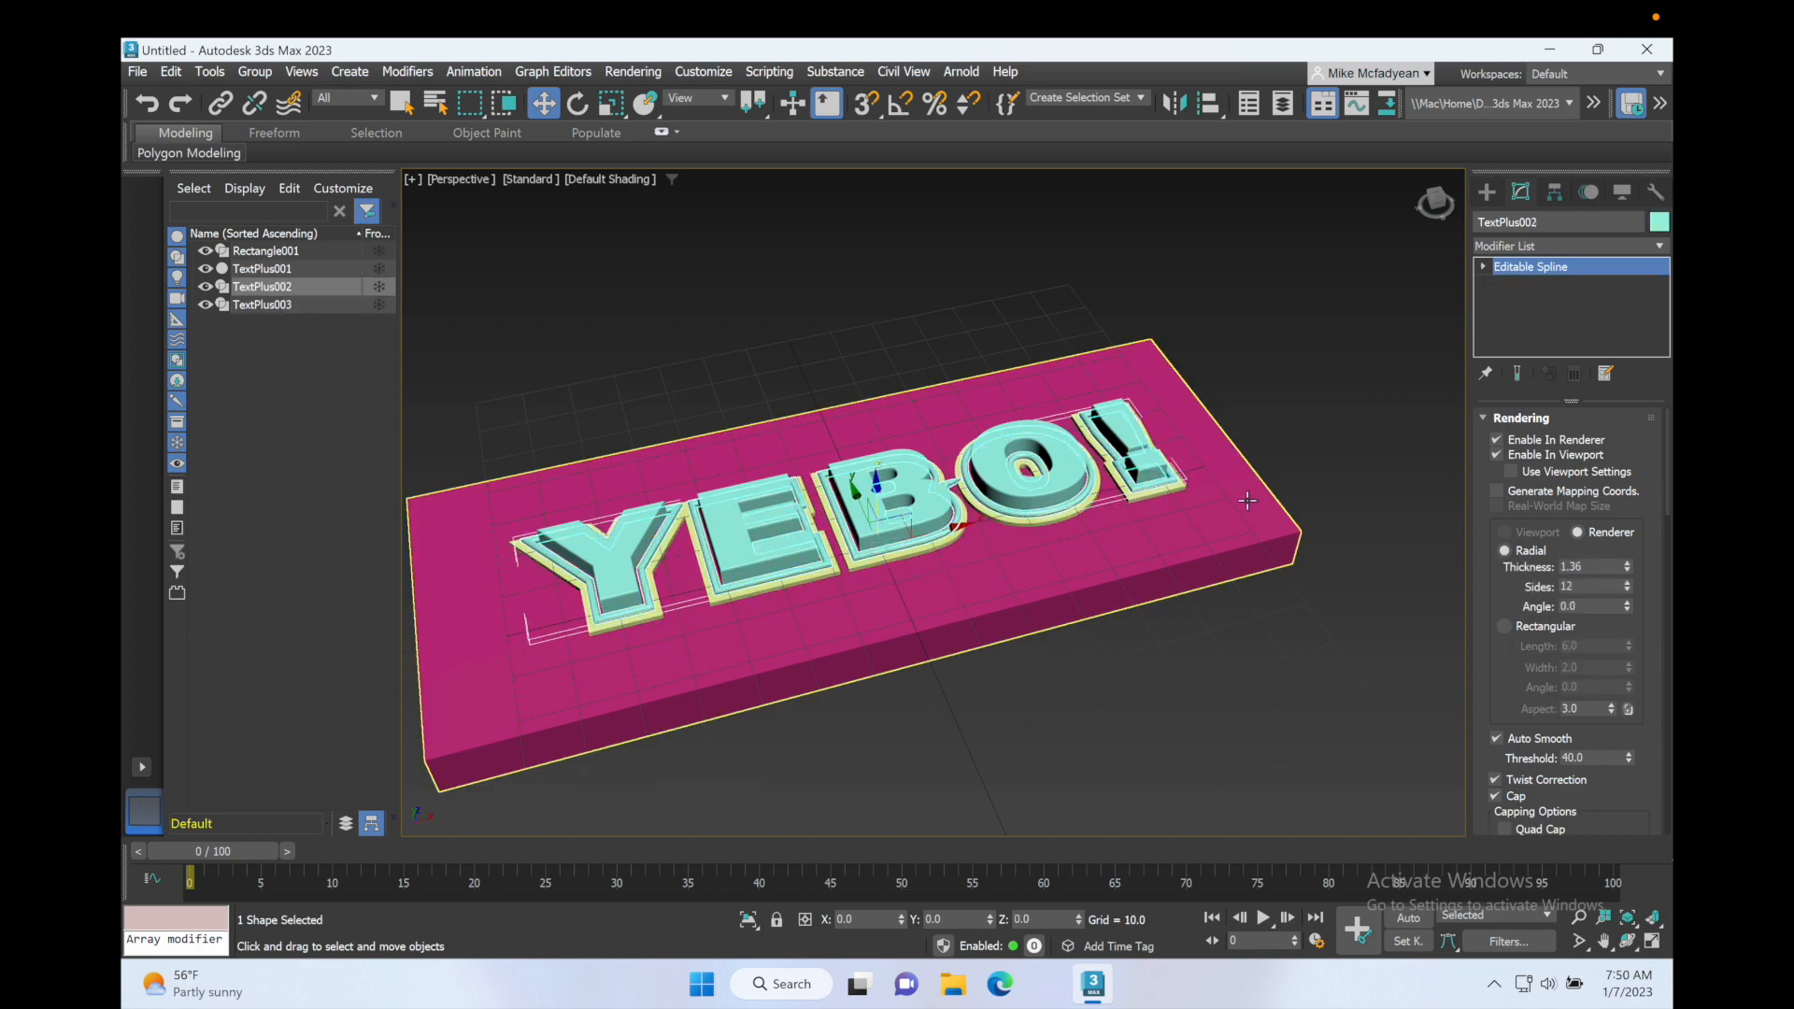
{"action": "left_click", "coordinate": [310, 268]}
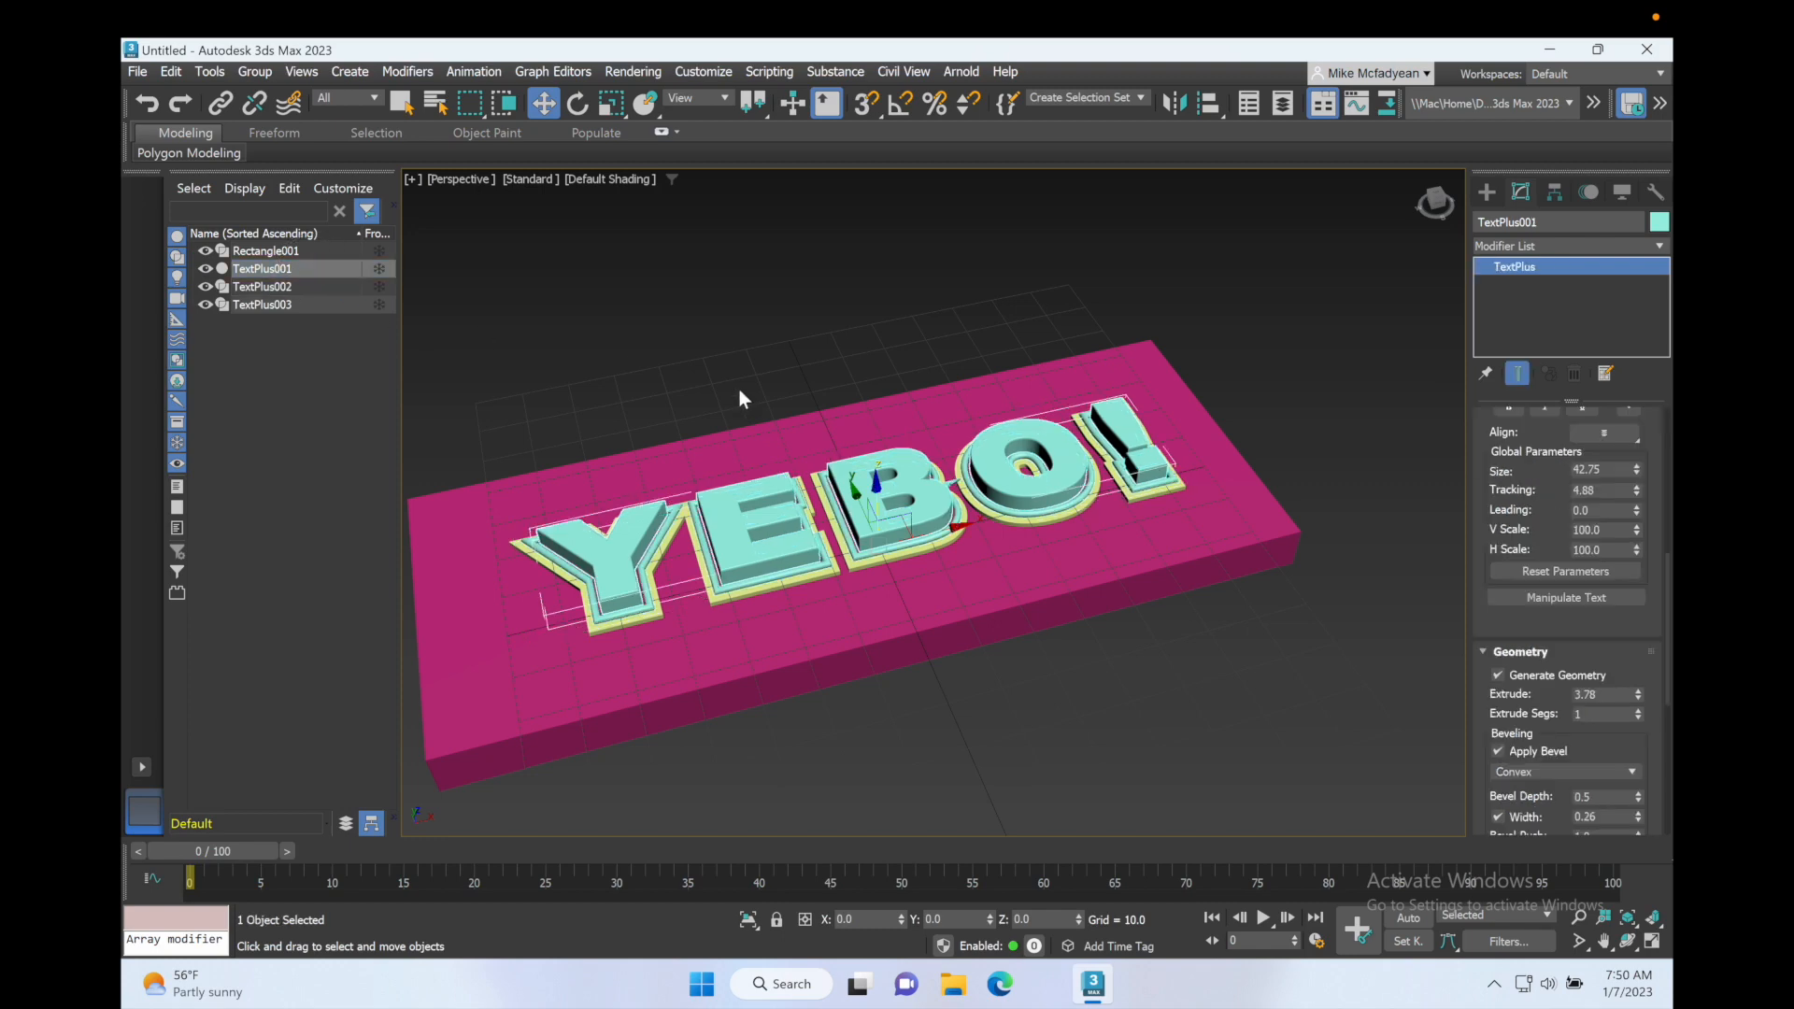
{"action": "left_click", "coordinate": [1660, 224]}
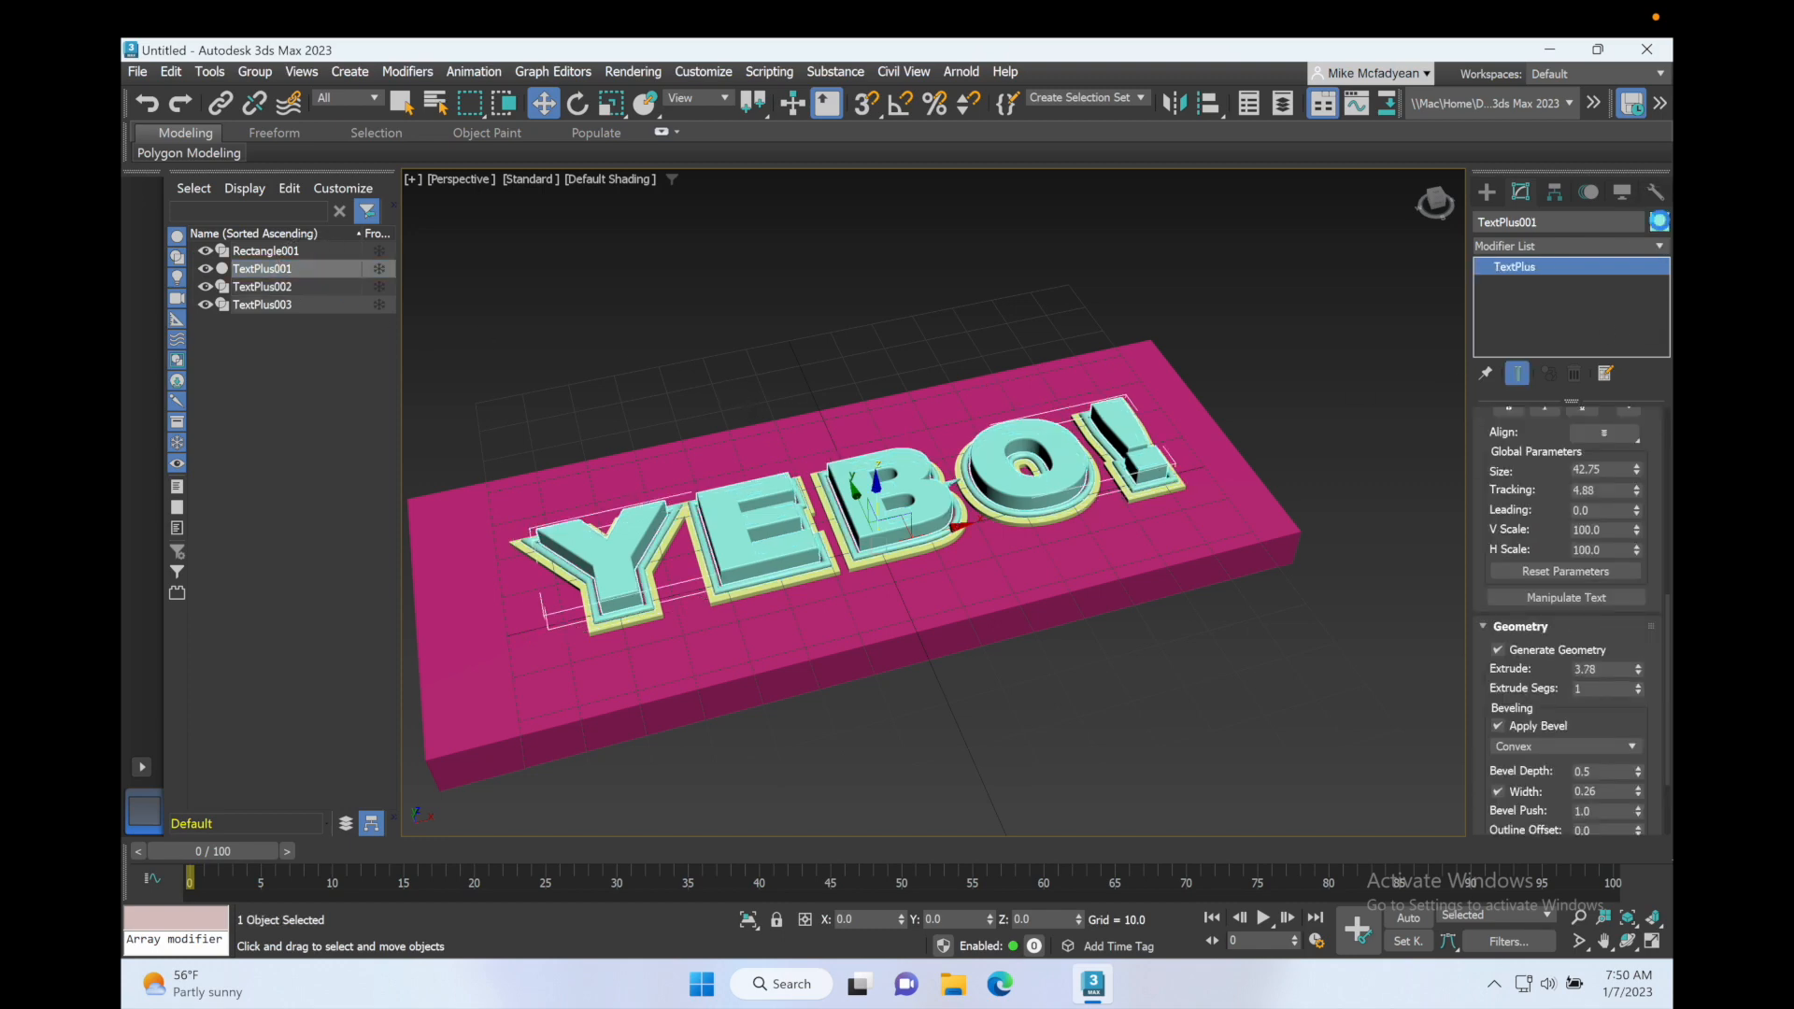
{"action": "left_click", "coordinate": [782, 492]}
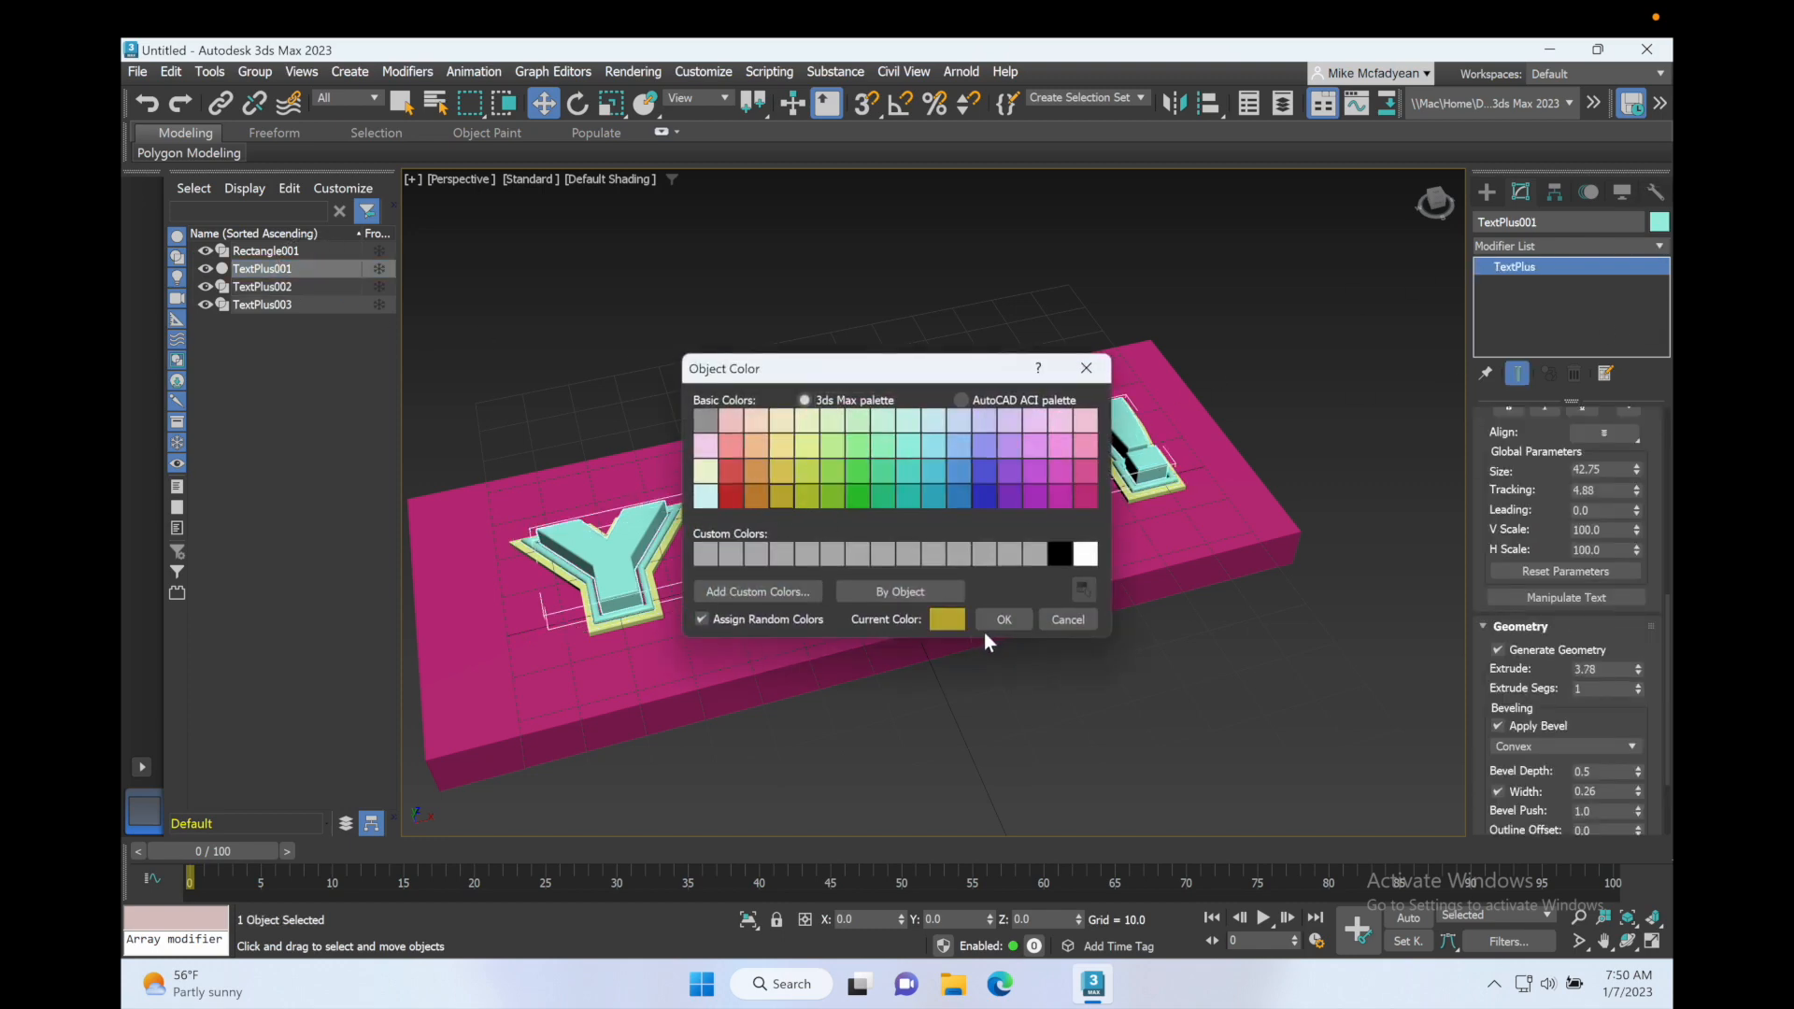
{"action": "left_click", "coordinate": [999, 620]}
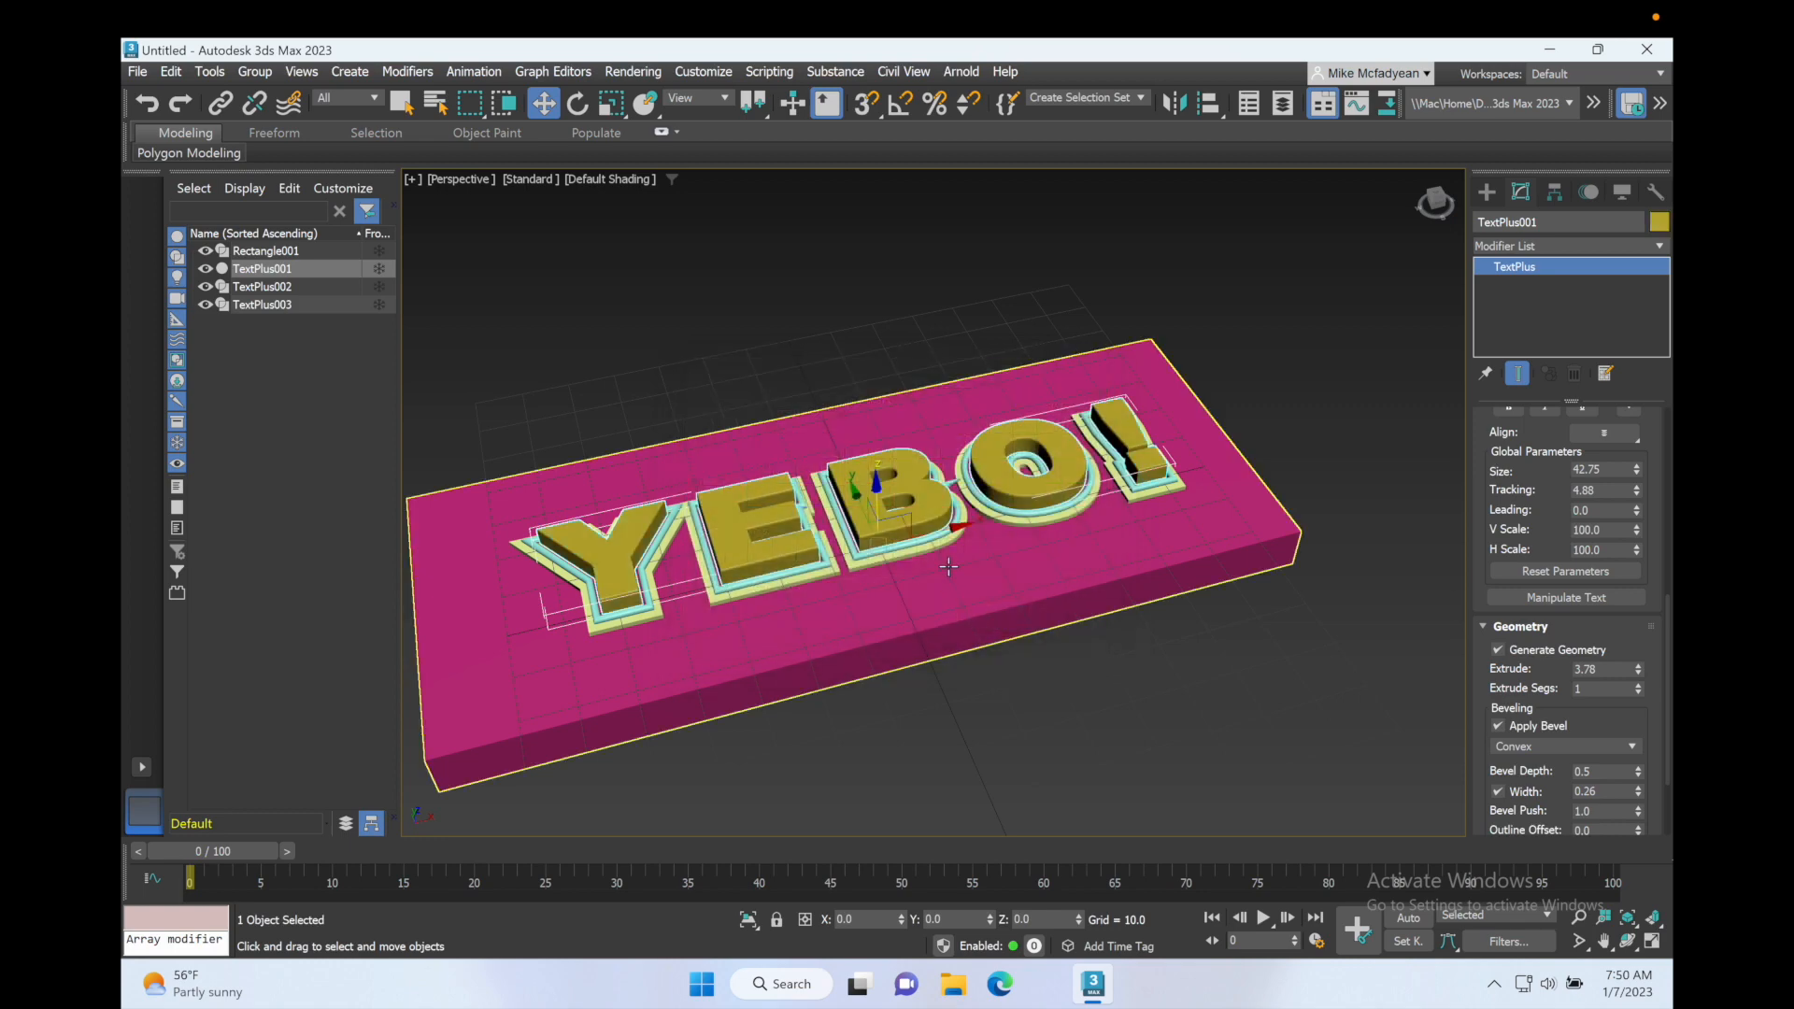
Step: Set the object color of the inner tube outline TextPlus002 to dark yellow
{"action": "left_click", "coordinate": [279, 288]}
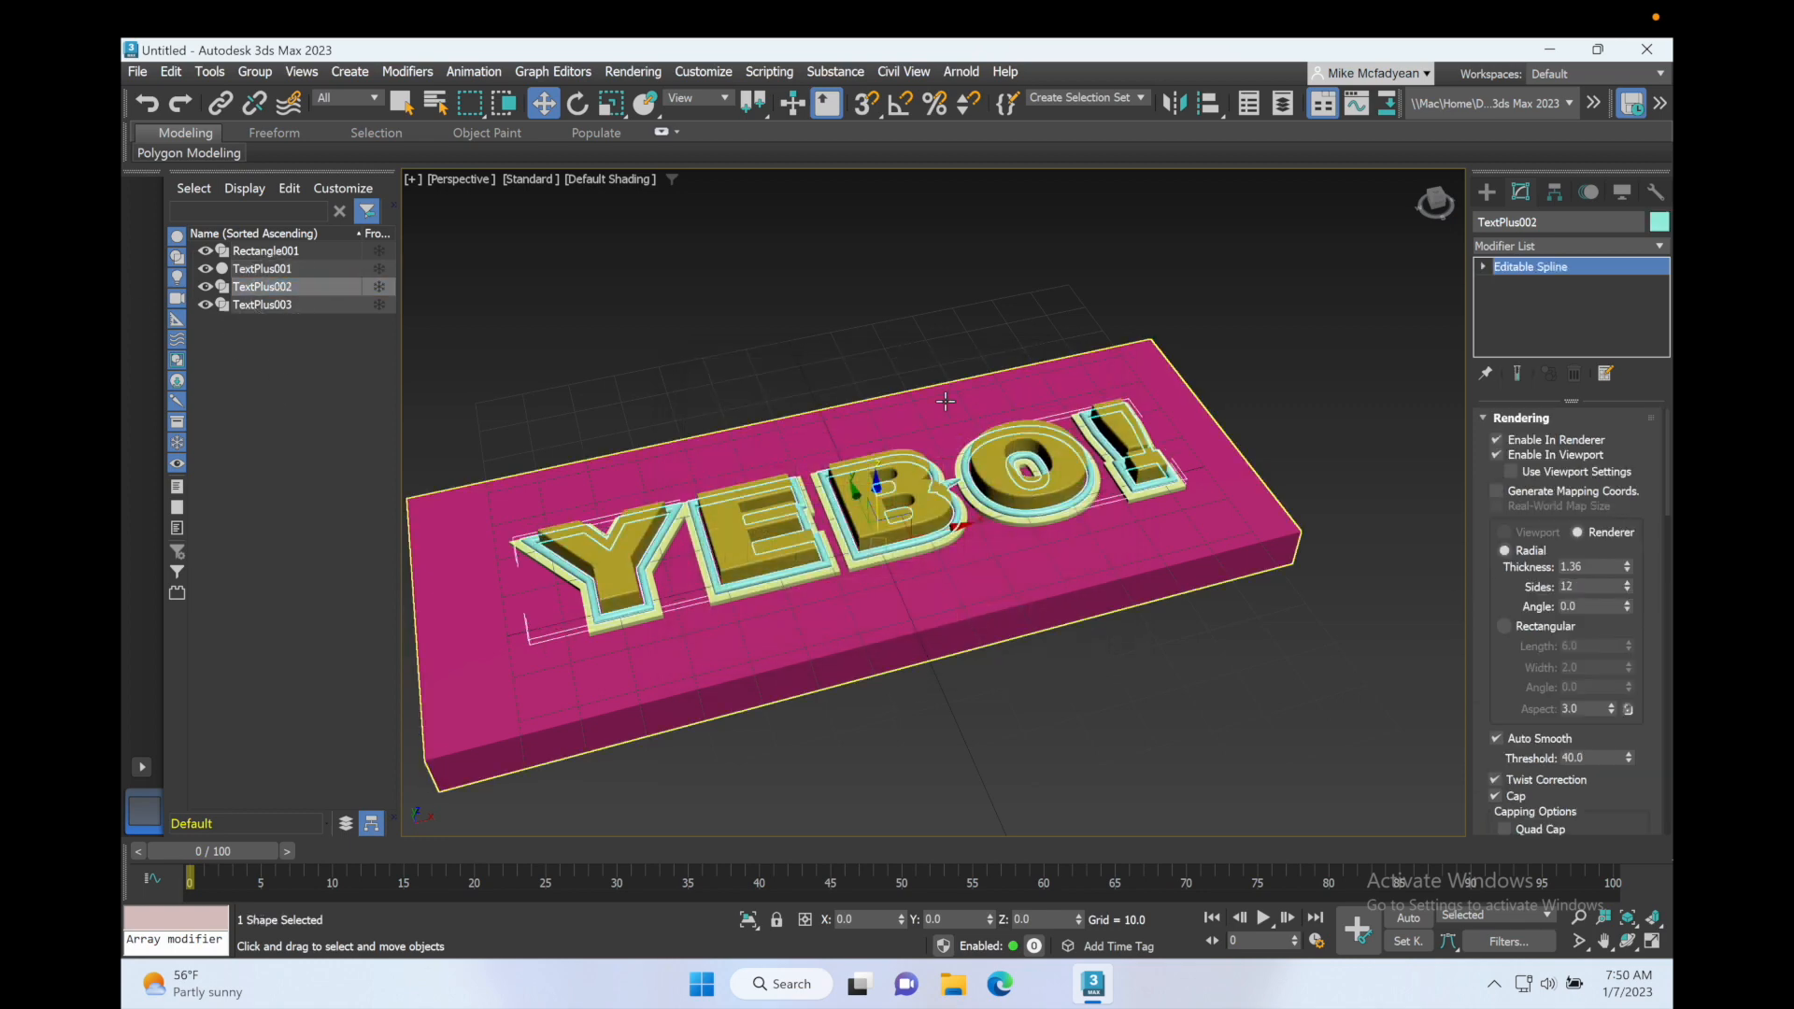
{"action": "left_click", "coordinate": [1658, 222]}
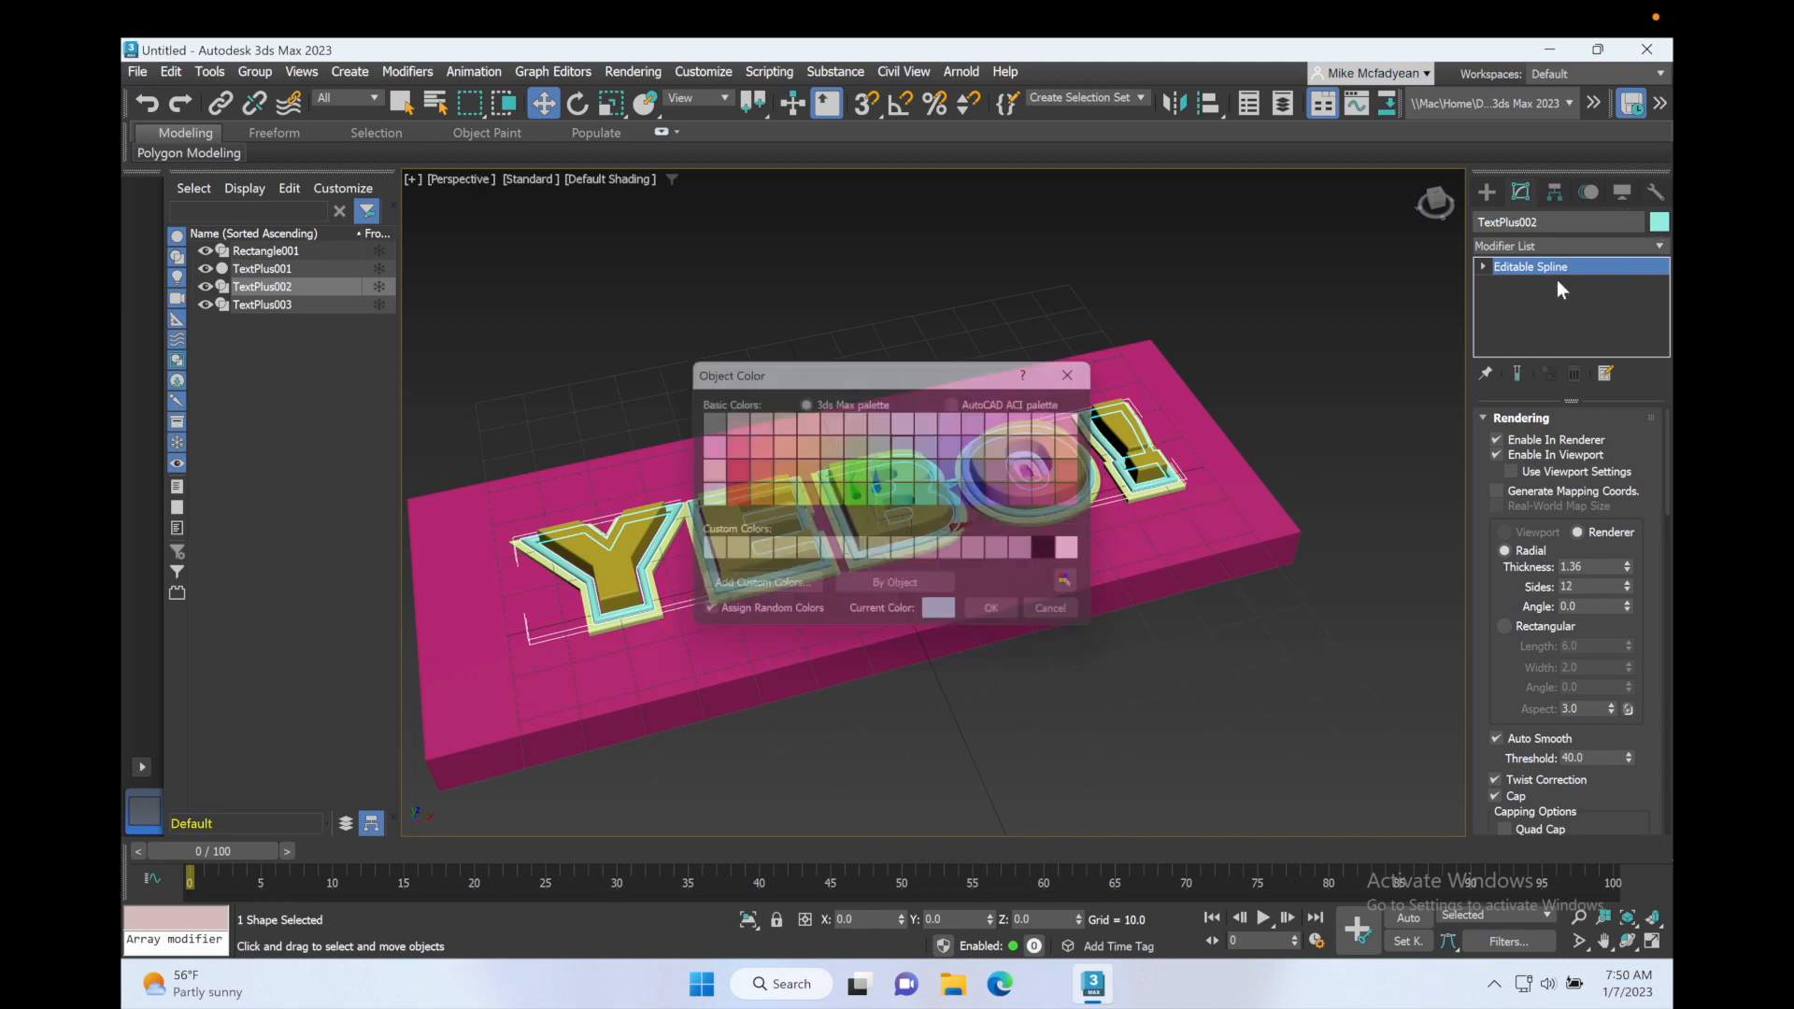
{"action": "left_click", "coordinate": [783, 497]}
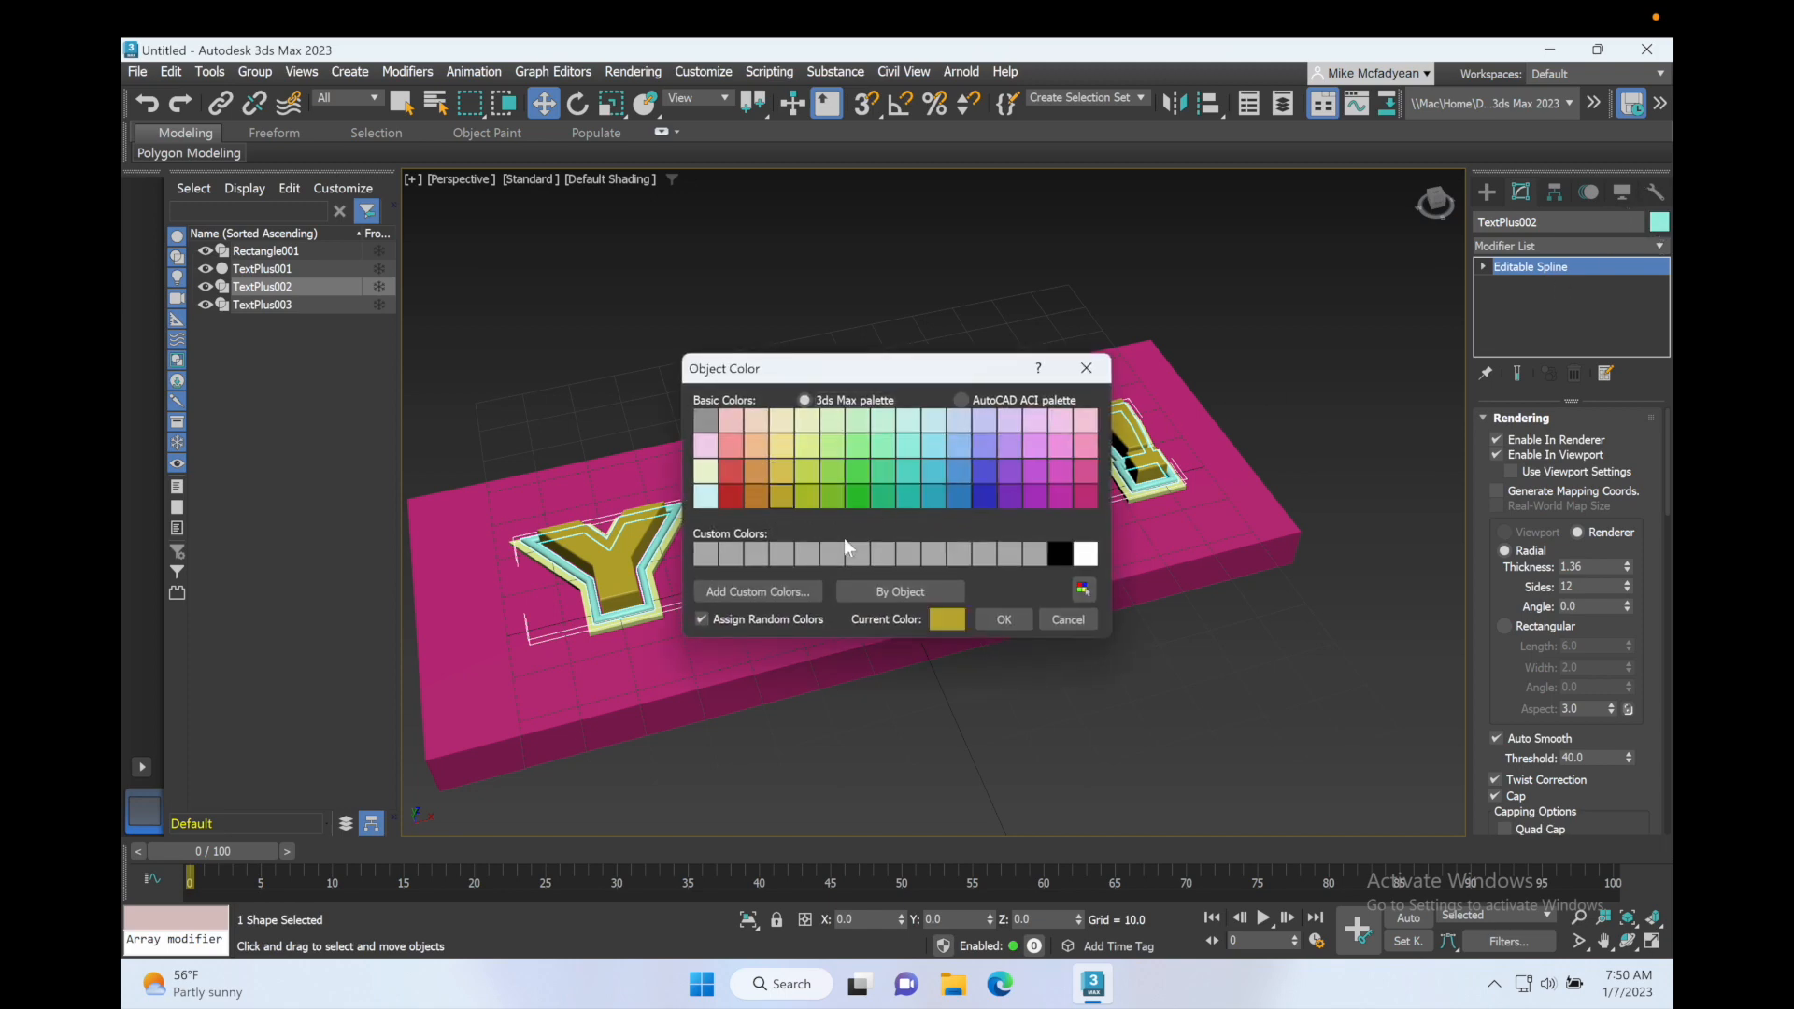
{"action": "left_click", "coordinate": [1003, 620]}
Step: Set the object color of the solid text TextPlus001 to purple and clear the selection
{"action": "left_click", "coordinate": [302, 268]}
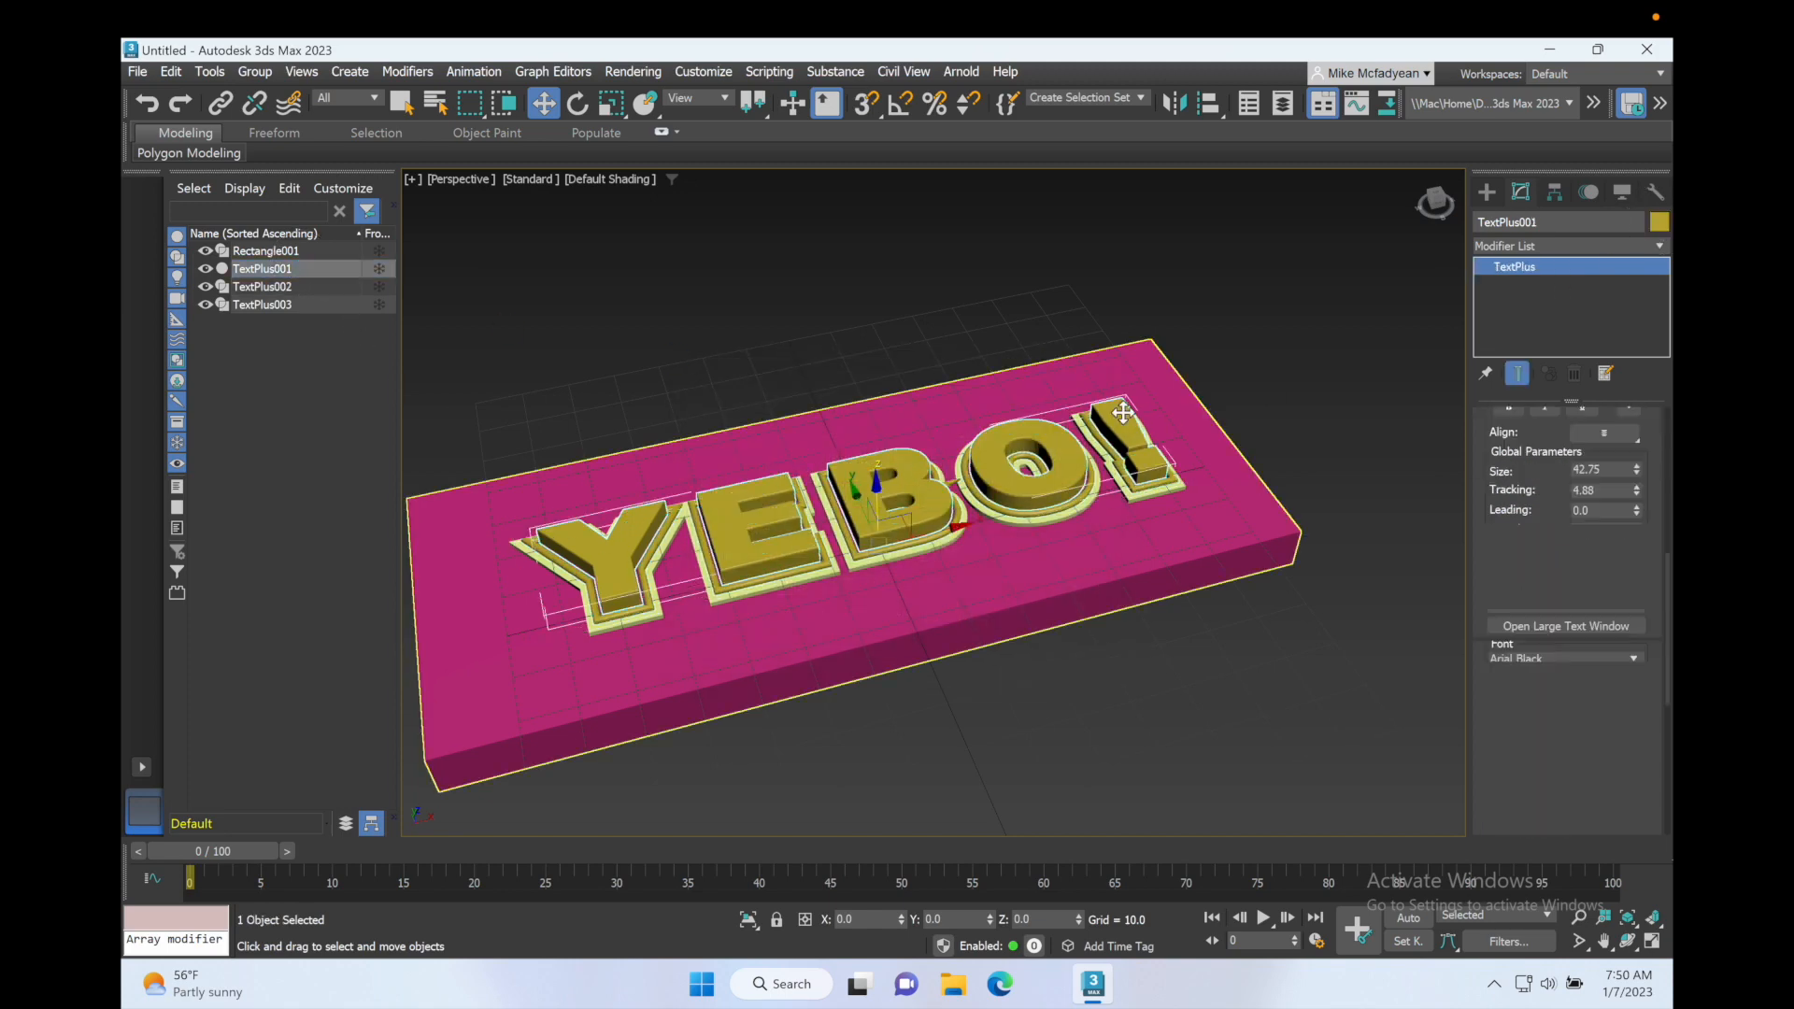
{"action": "left_click", "coordinate": [1658, 223]}
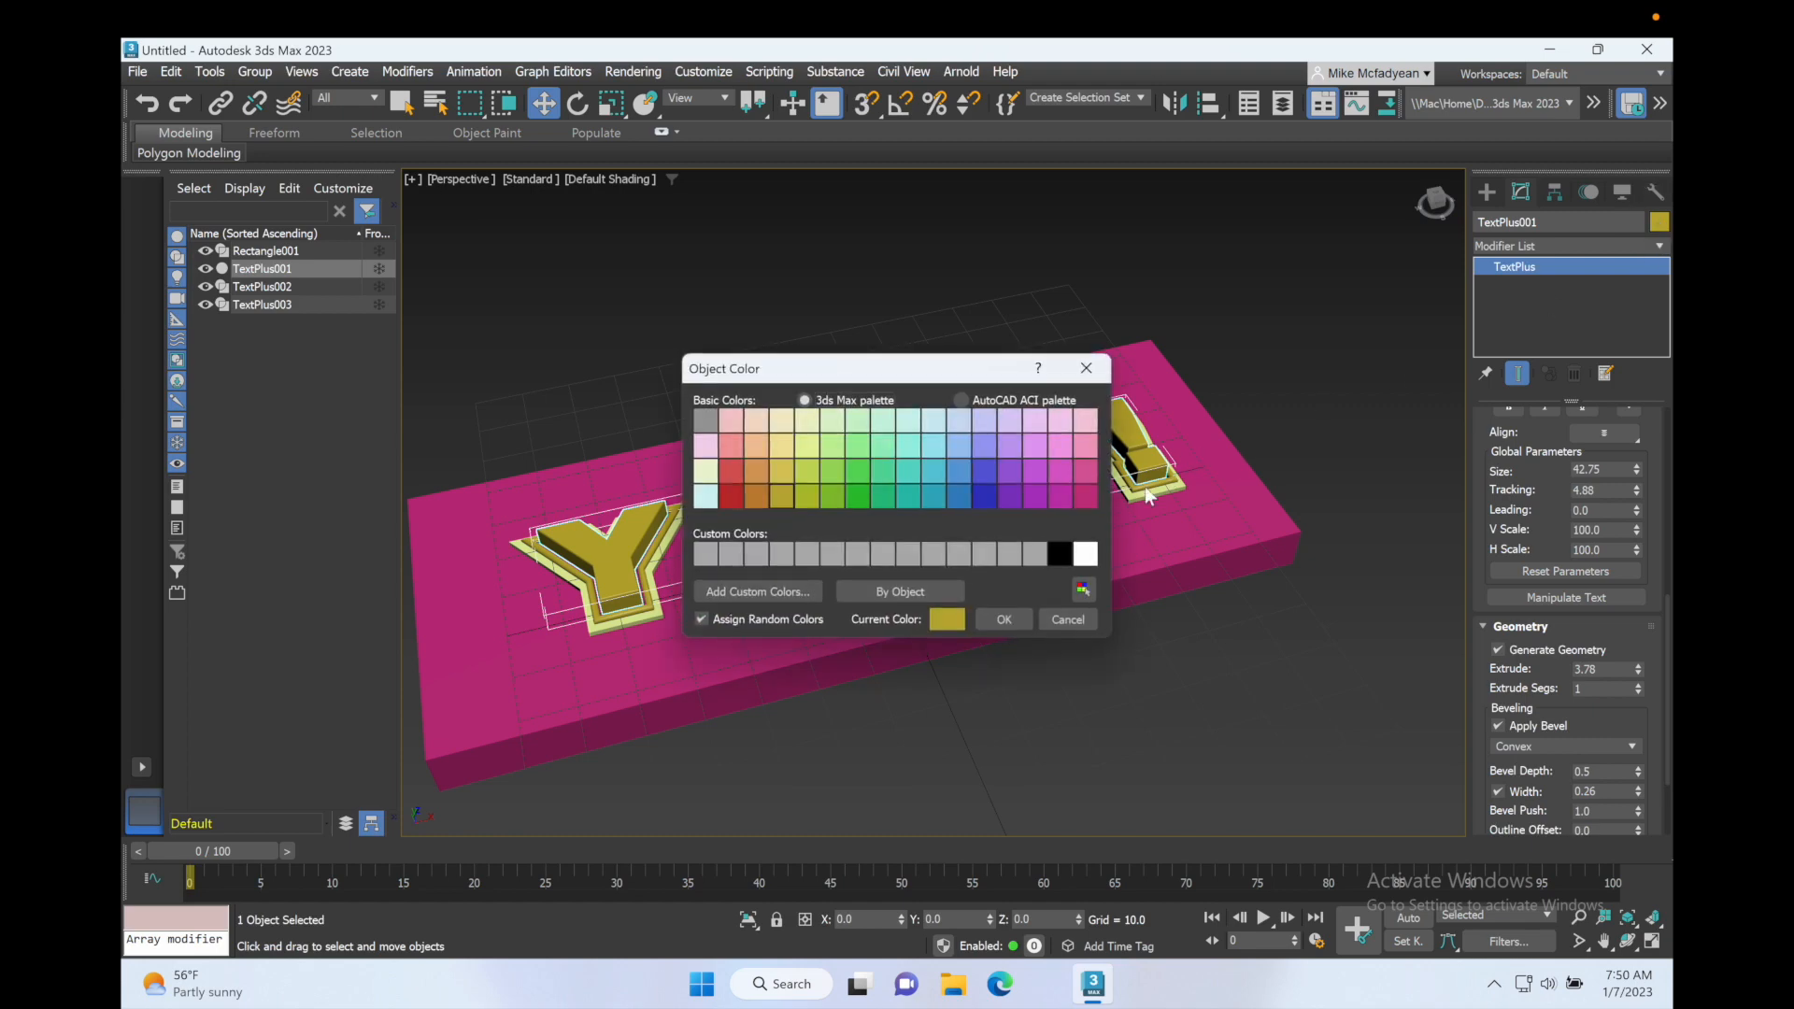
{"action": "left_click", "coordinate": [1037, 496]}
{"action": "left_click", "coordinate": [1008, 495]}
{"action": "left_click", "coordinate": [1004, 619]}
{"action": "left_click", "coordinate": [928, 737]}
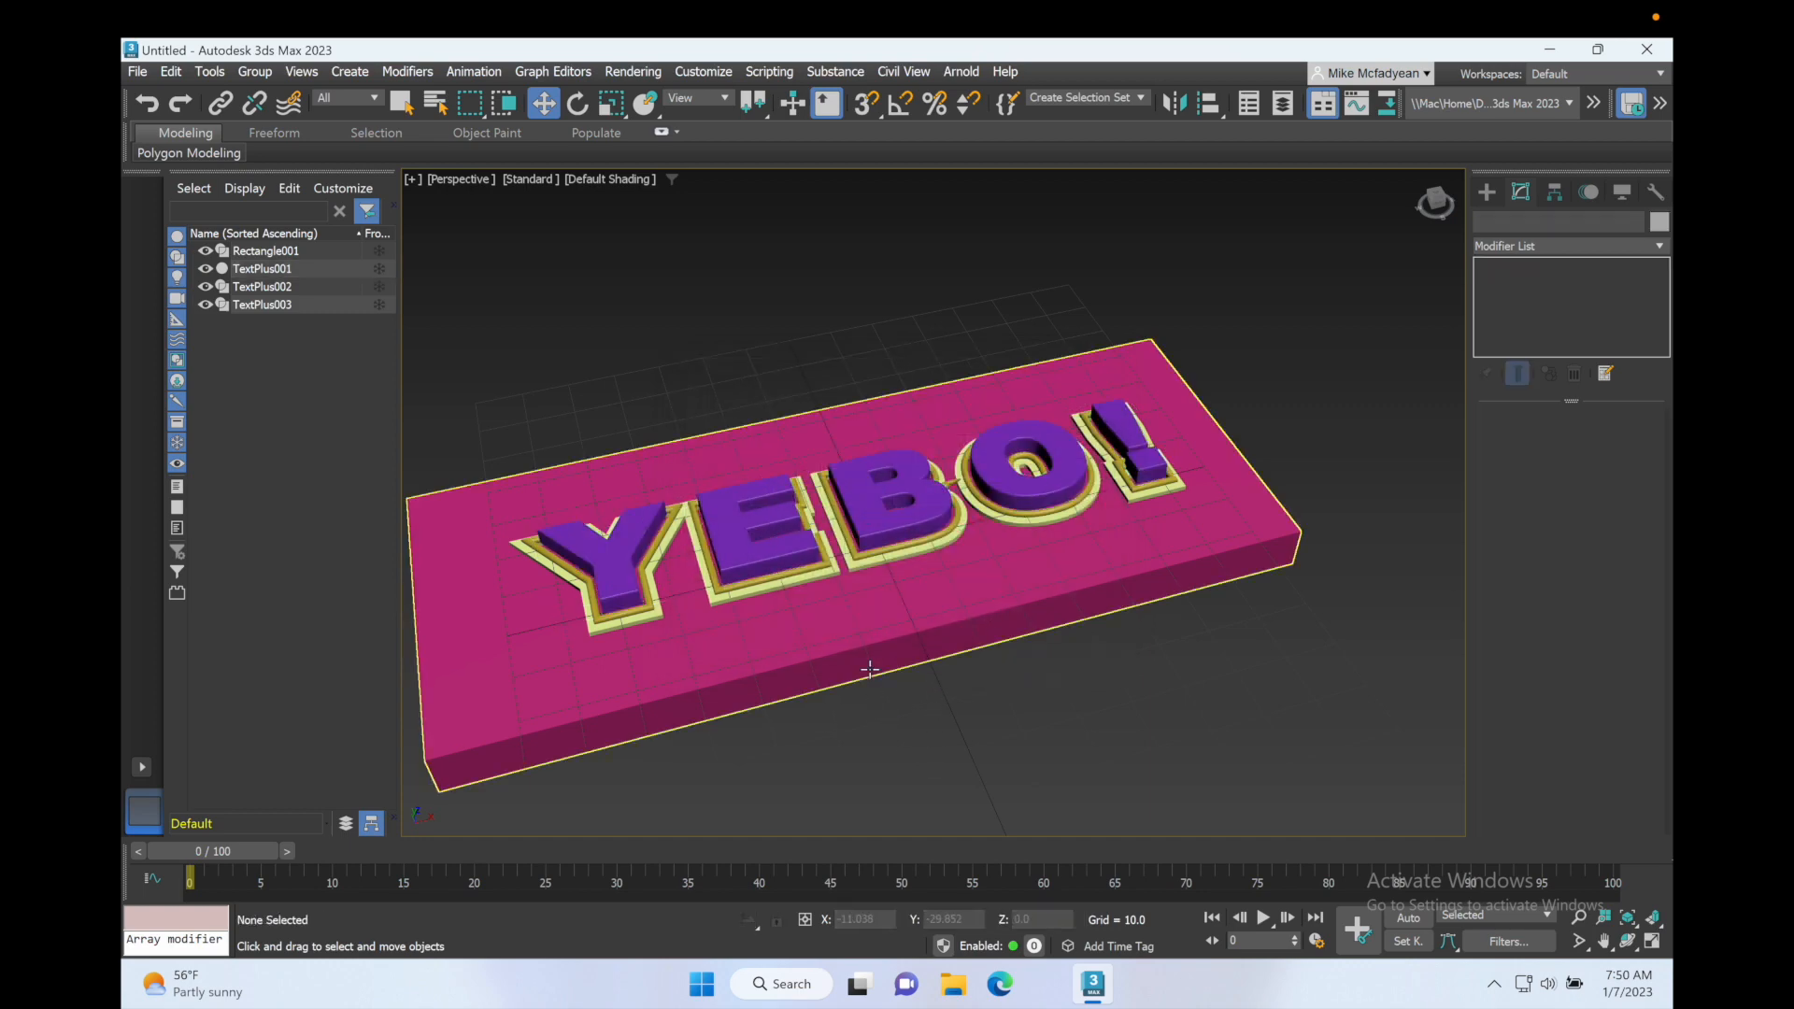
Step: Hide TextPlus001, TextPlus003 and Rectangle001 so that only the TextPlus002 outline is shown around the spike on the B
{"action": "middle_click_drag", "start_coordinate": [847, 665], "coordinate": [835, 693], "text": "alt"}
{"action": "scroll", "coordinate": [811, 680], "scroll_direction": "up", "scroll_amount": 5}
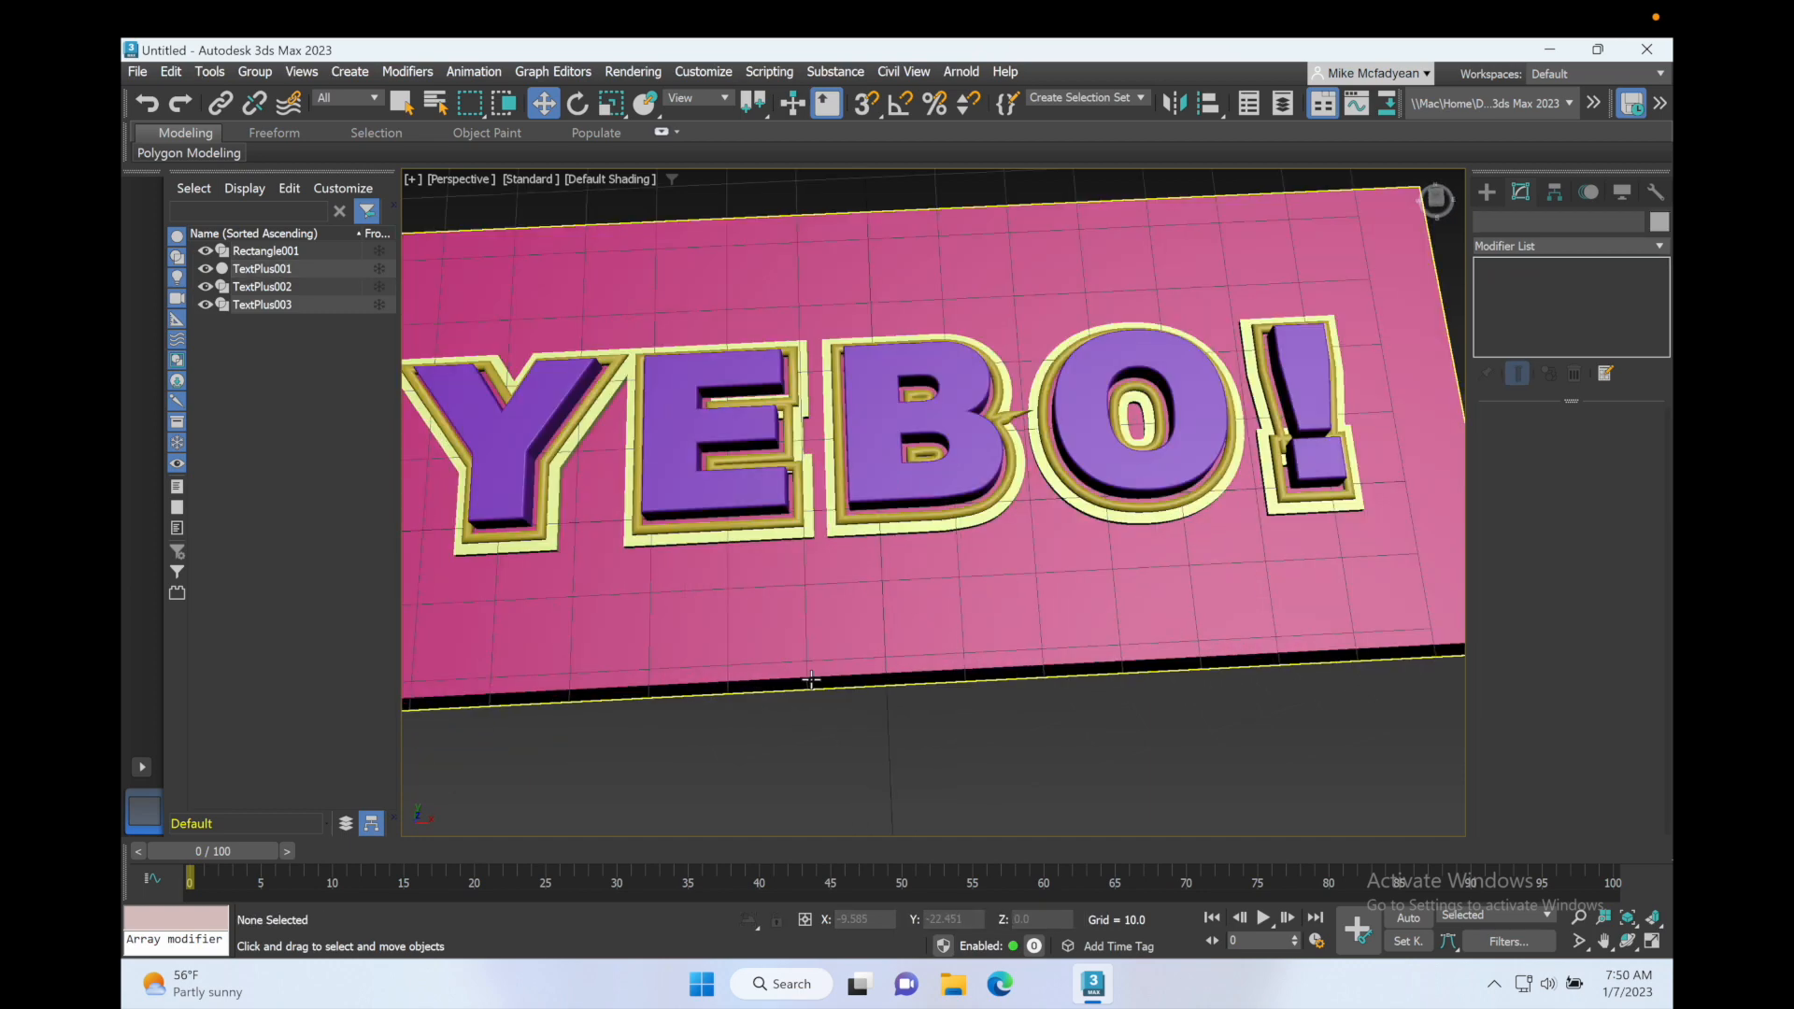
{"action": "scroll", "coordinate": [811, 680], "scroll_direction": "down", "scroll_amount": 3}
{"action": "middle_click_drag", "start_coordinate": [845, 616], "coordinate": [953, 520], "text": "alt"}
{"action": "scroll", "coordinate": [953, 520], "scroll_direction": "up", "scroll_amount": 3}
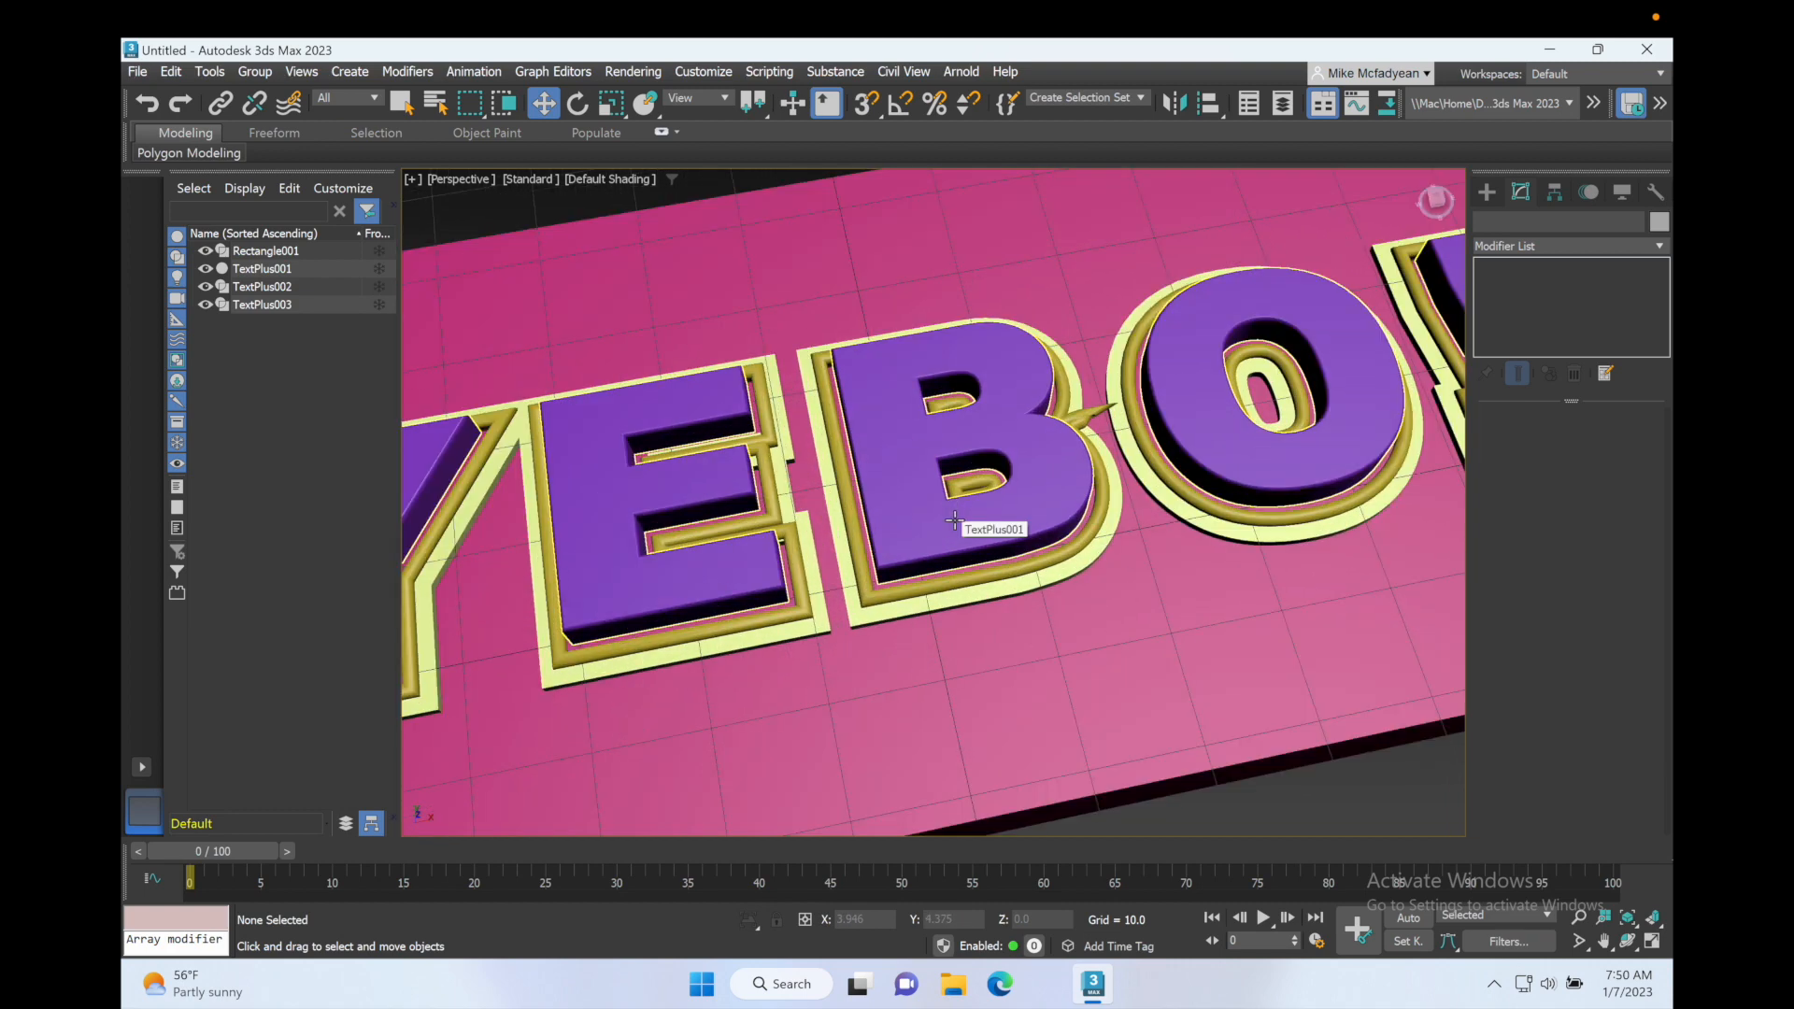
{"action": "mouse_move", "coordinate": [953, 529]}
{"action": "middle_mouse_down", "text": "alt"}
{"action": "mouse_move", "coordinate": [954, 546]}
{"action": "mouse_move", "coordinate": [950, 527]}
{"action": "middle_mouse_up", "text": "alt"}
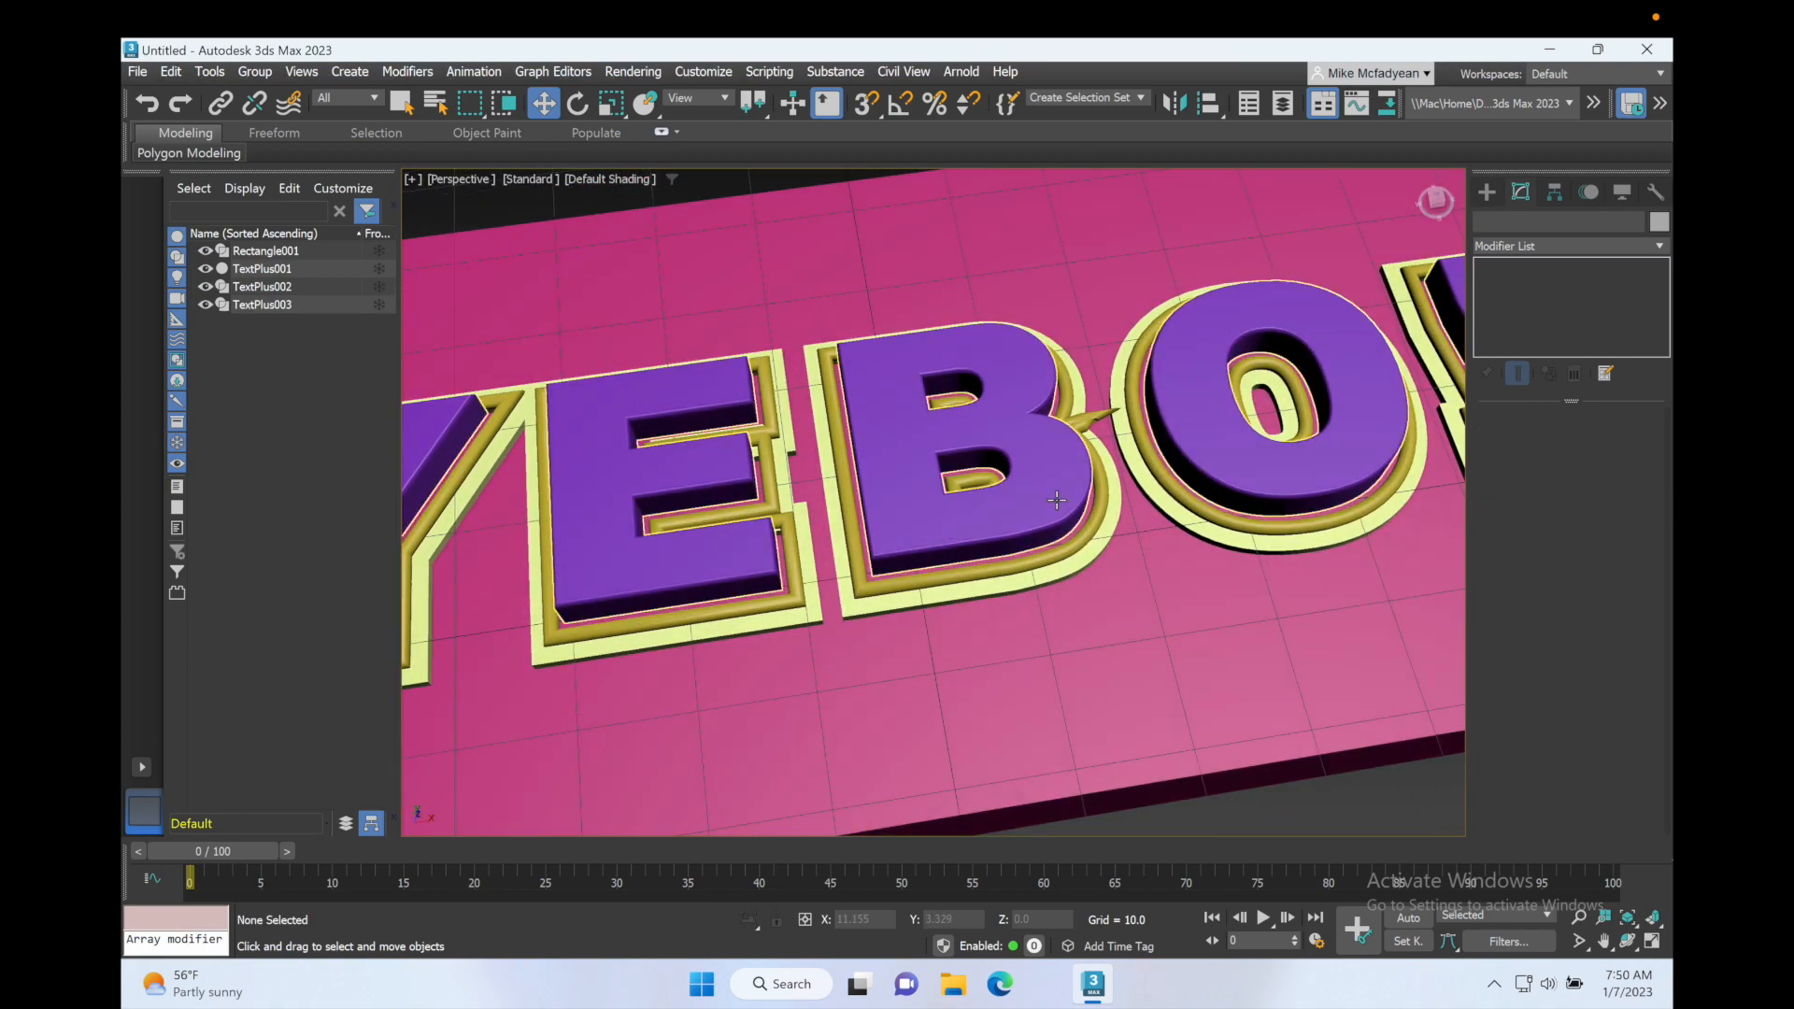
{"action": "left_click", "coordinate": [204, 286]}
{"action": "left_click", "coordinate": [206, 268]}
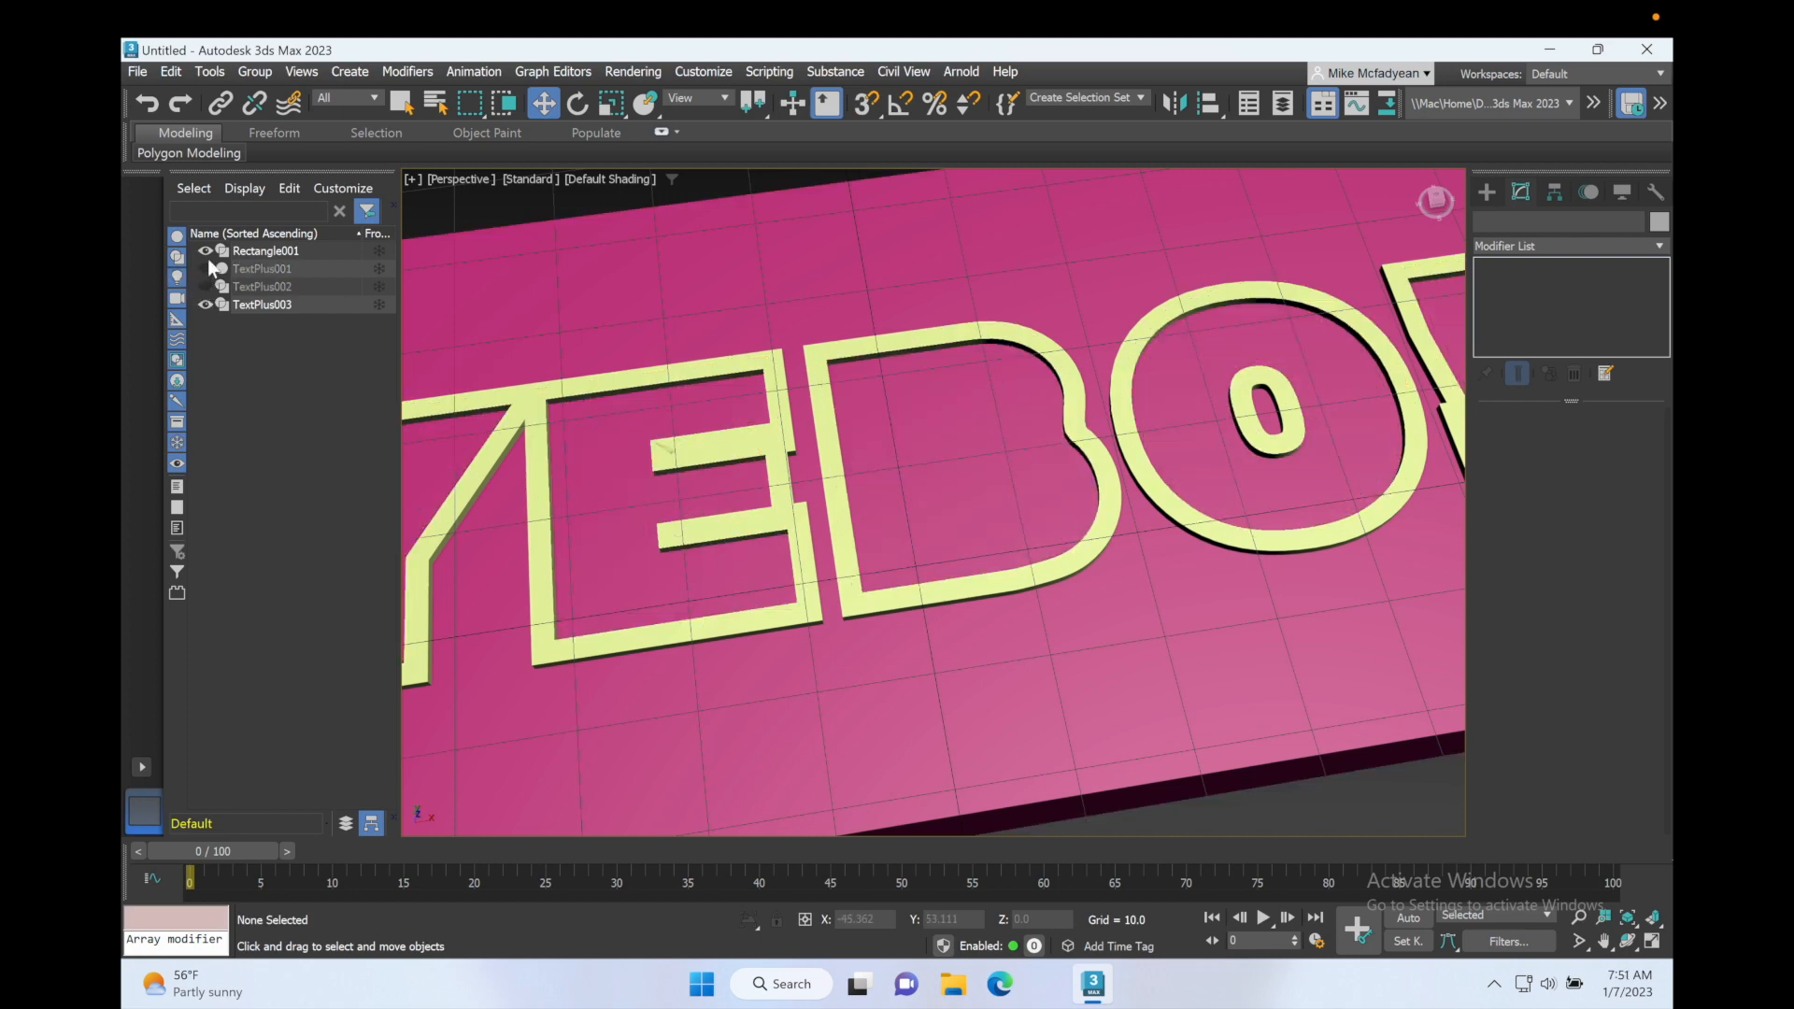
{"action": "left_click", "coordinate": [205, 286]}
{"action": "left_click", "coordinate": [204, 304]}
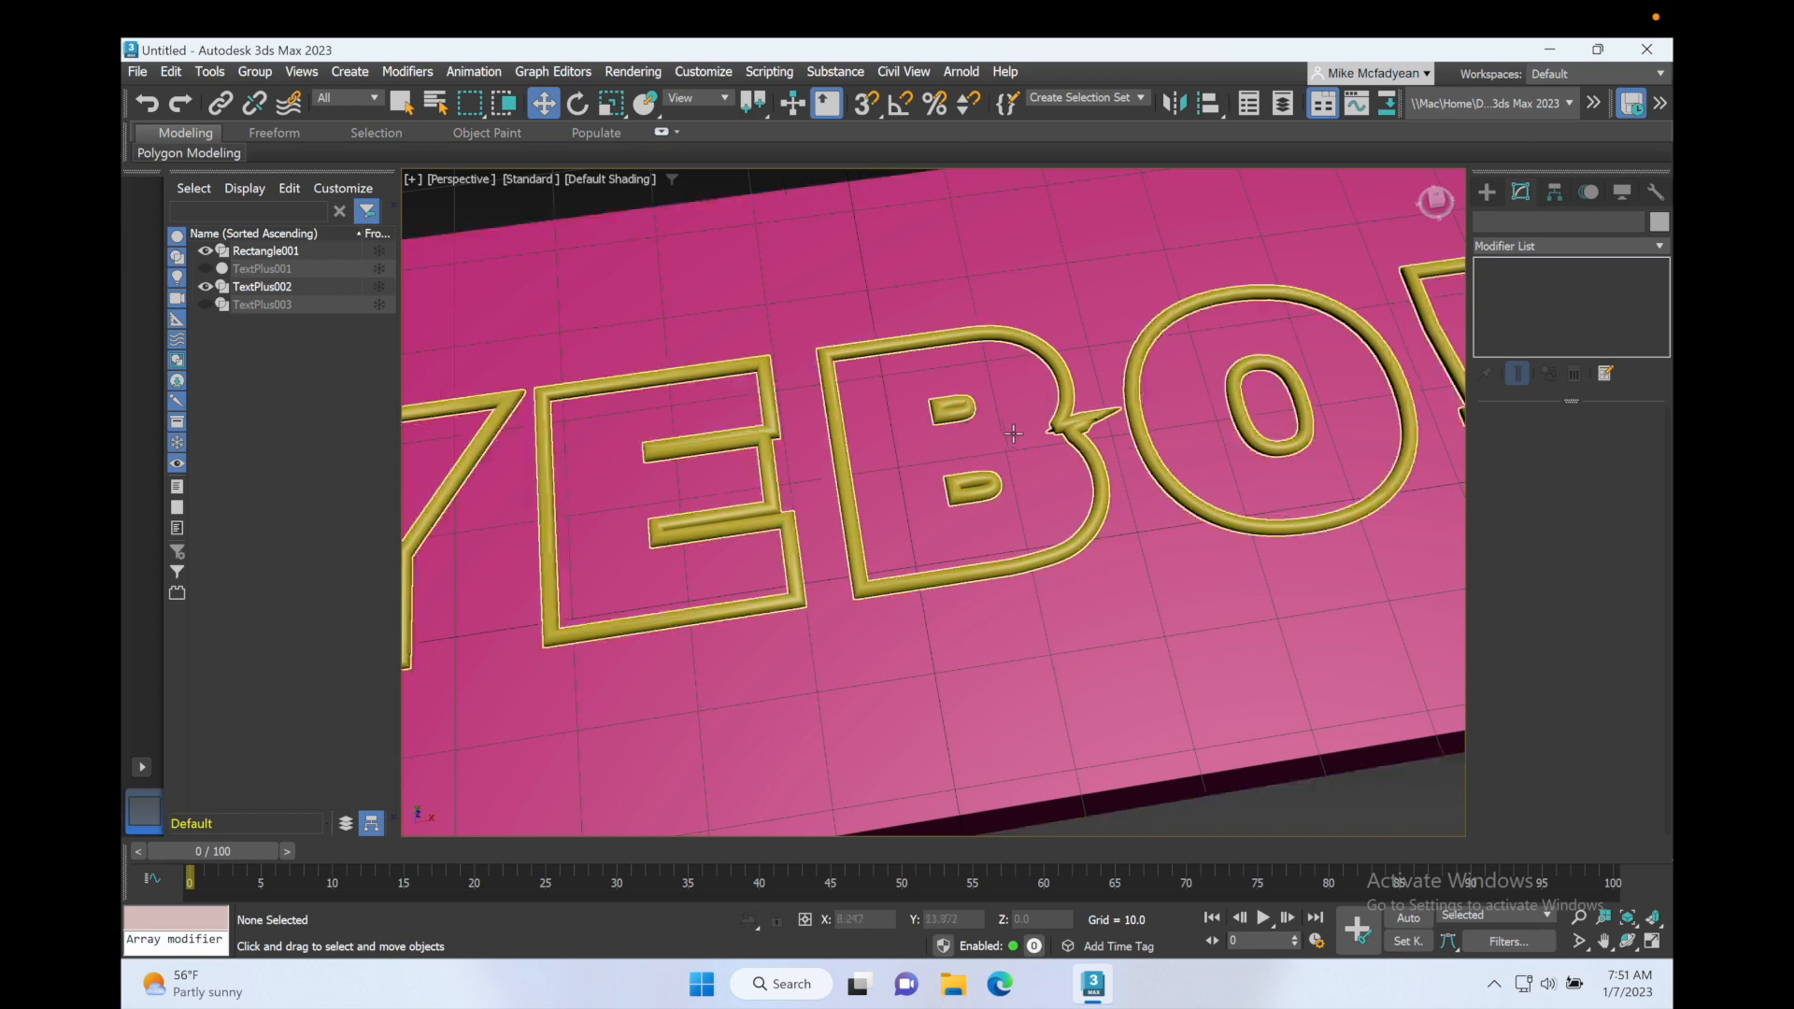
{"action": "left_click", "coordinate": [205, 251]}
{"action": "scroll", "coordinate": [1051, 396], "scroll_direction": "up", "scroll_amount": 5}
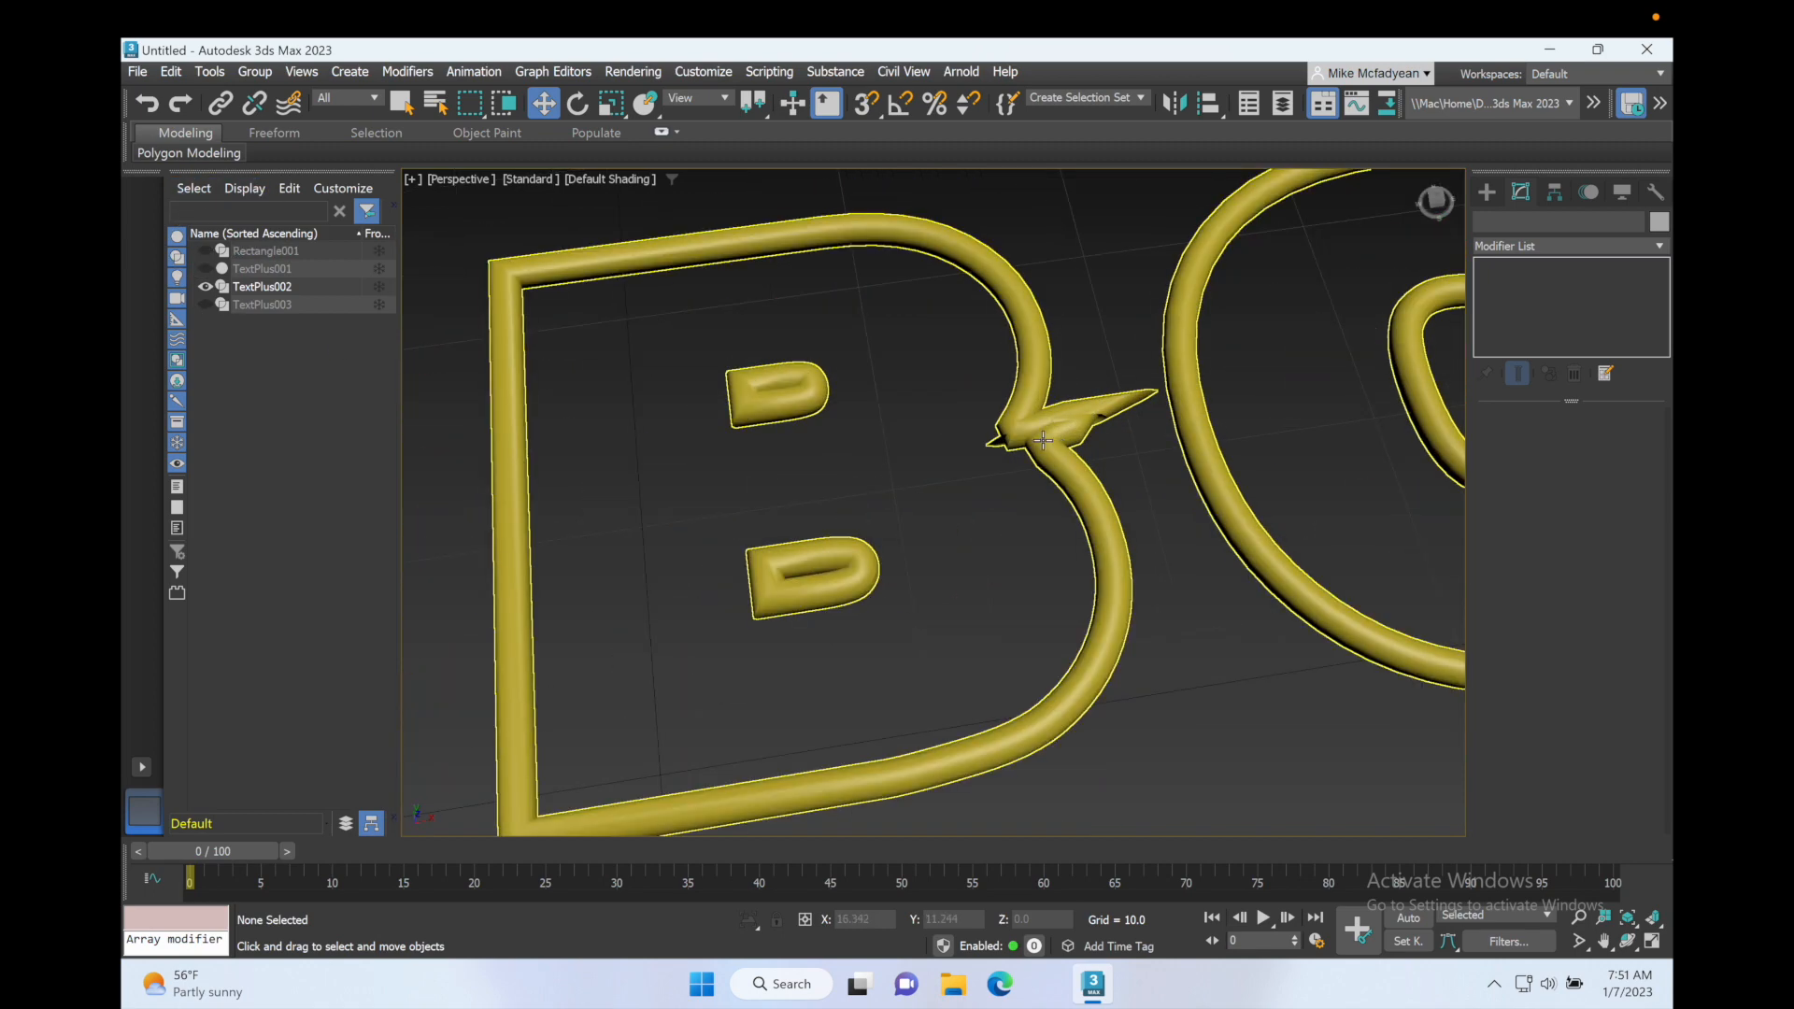
Step: Turn off the viewport tube display of the TextPlus002 outline and delete the stray spike vertex at the notch of the B
{"action": "left_click", "coordinate": [1220, 445]}
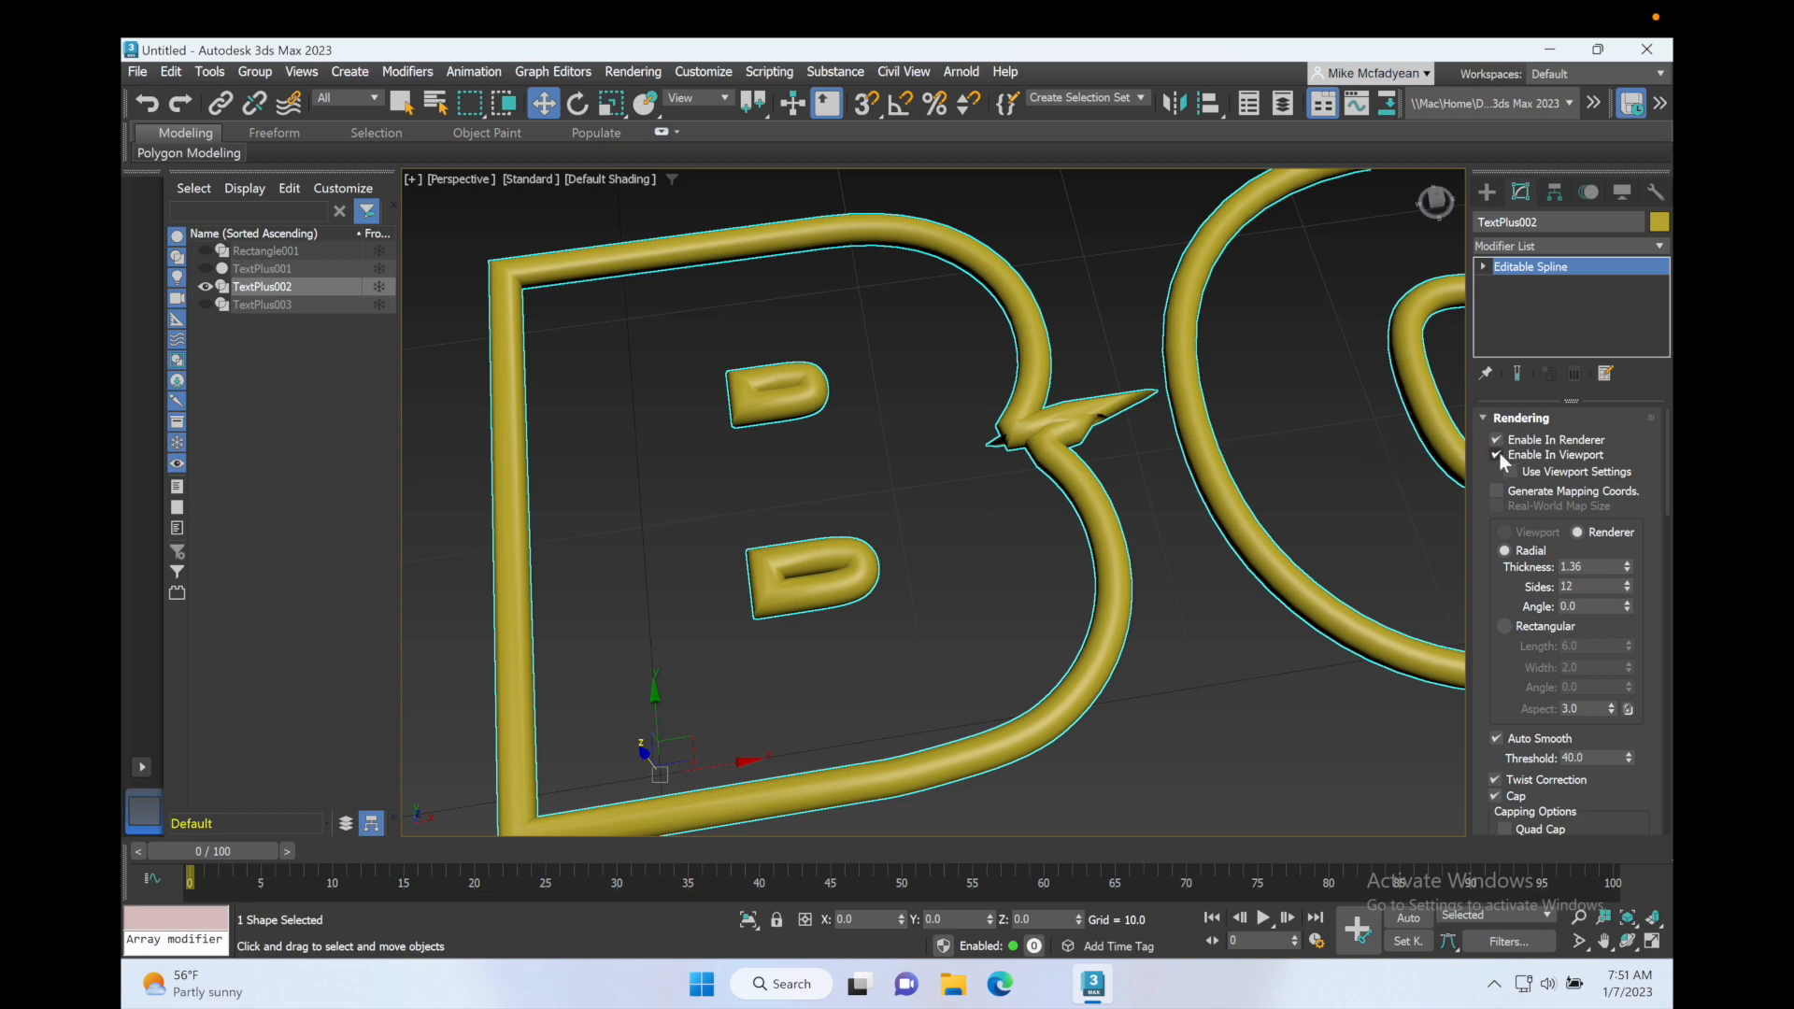
{"action": "left_click", "coordinate": [1498, 454]}
{"action": "left_click", "coordinate": [1484, 266]}
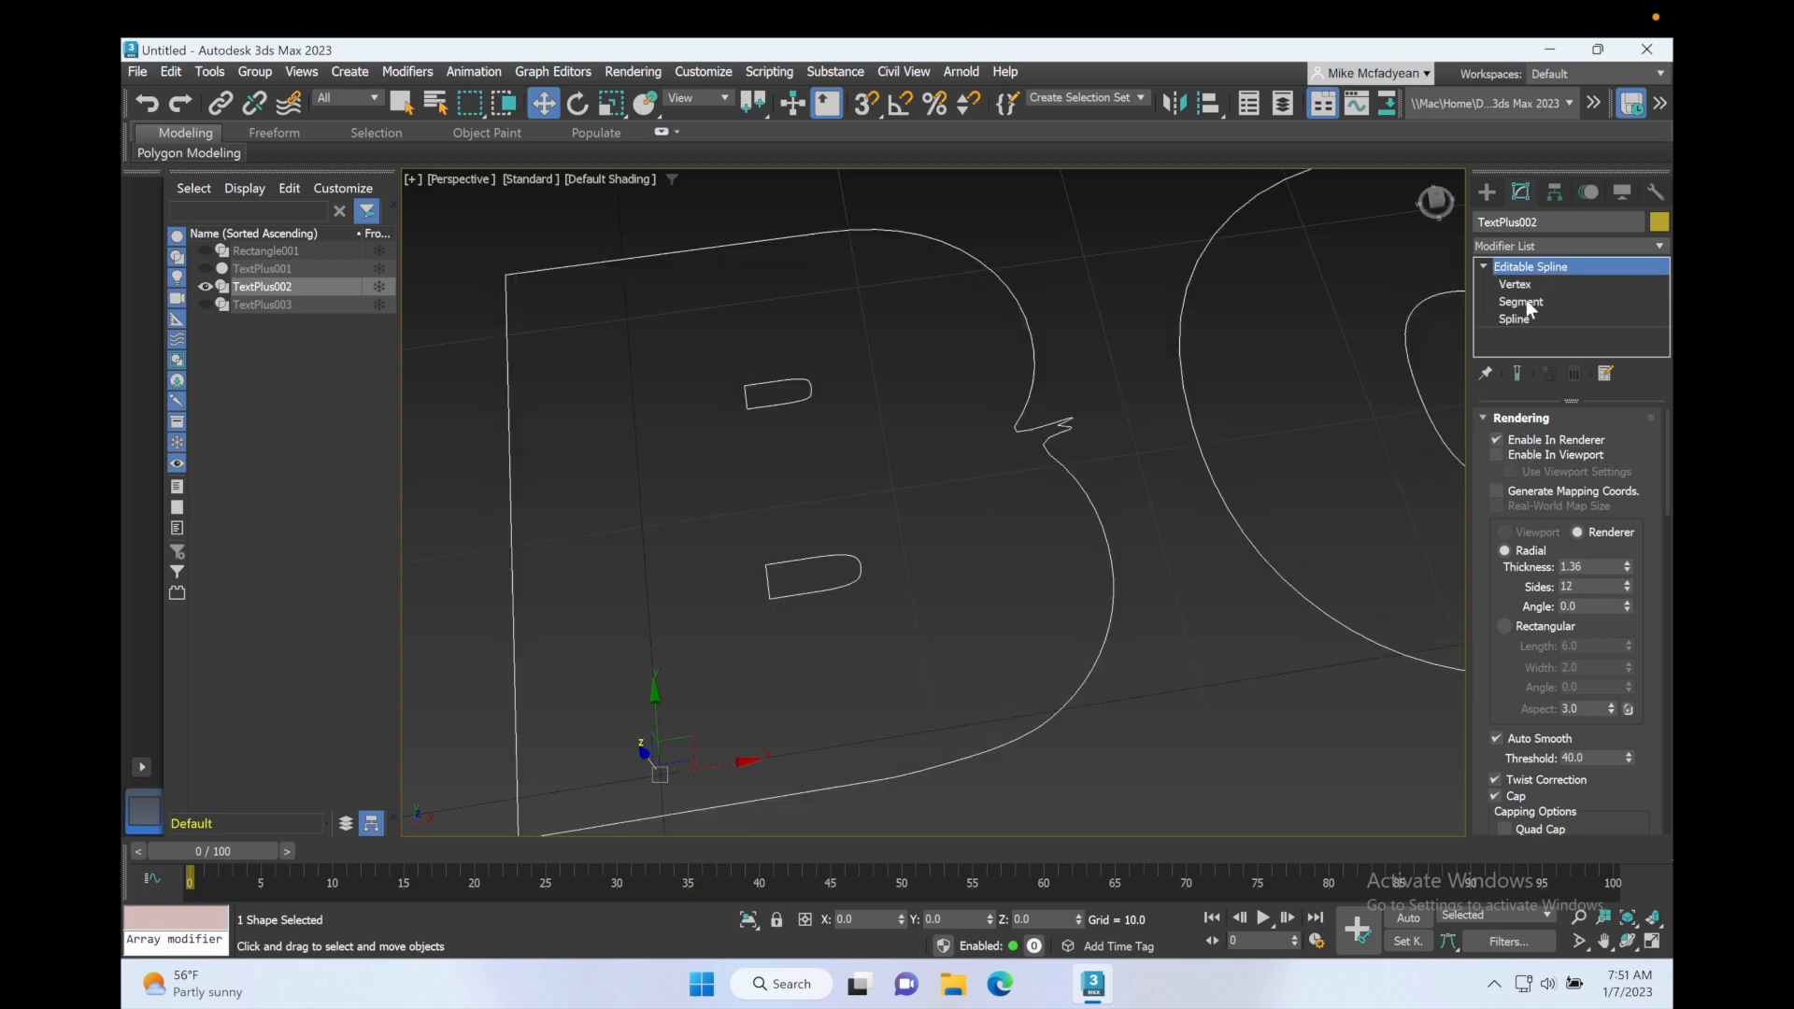
{"action": "left_click", "coordinate": [1515, 284]}
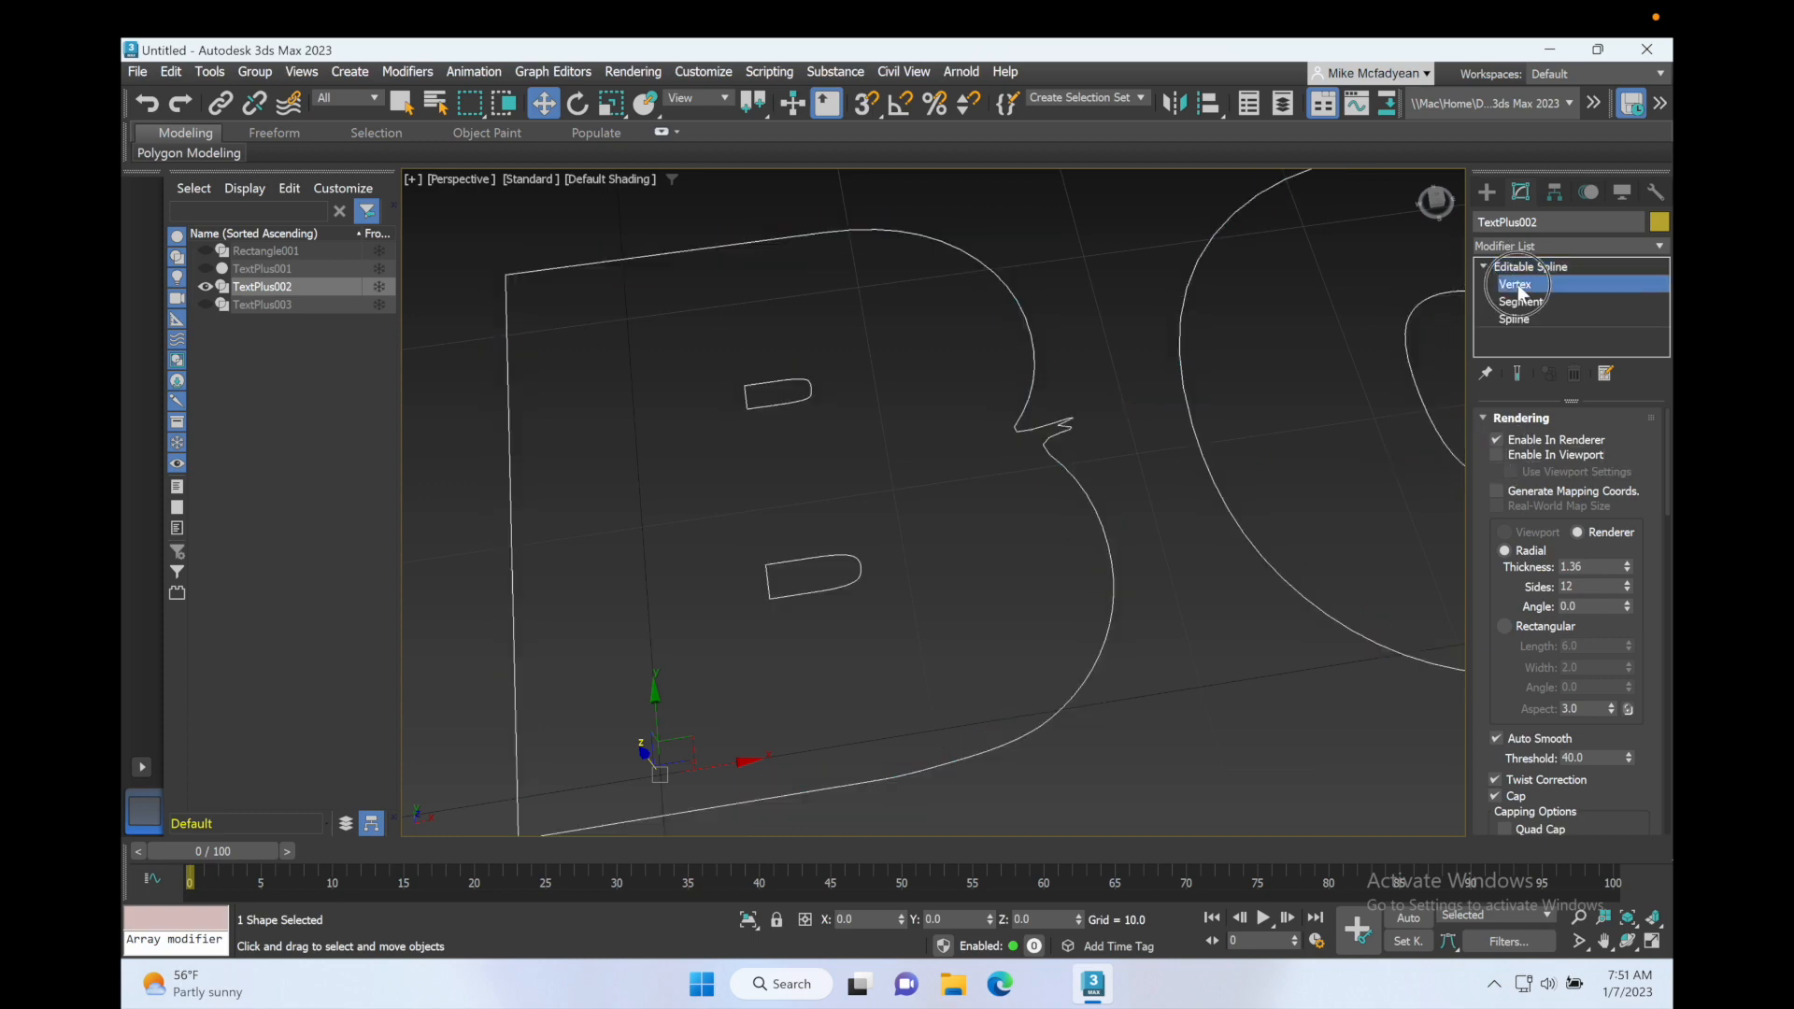
{"action": "left_click", "coordinate": [1058, 425]}
{"action": "key", "text": "Delete"}
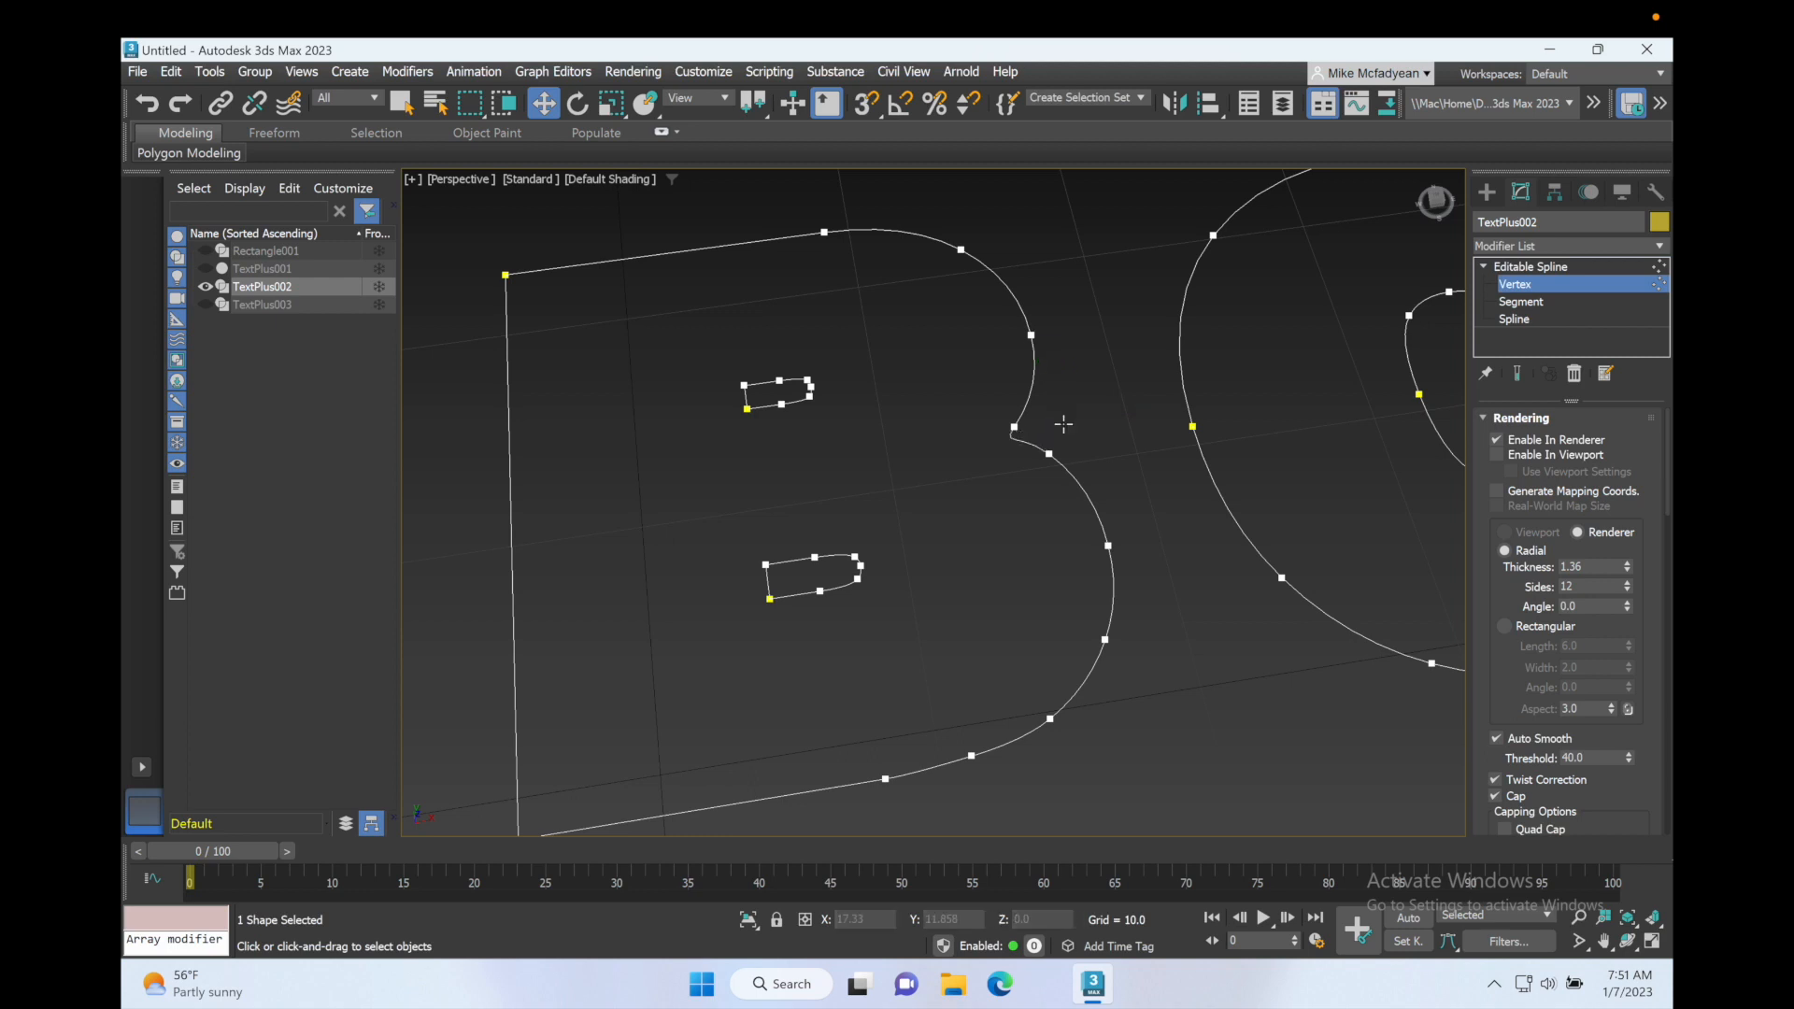
Step: Finish the vertex editing, re-enable the viewport tube display of TextPlus002, and unhide TextPlus001, Rectangle001 and TextPlus003
{"action": "left_click", "coordinate": [1483, 266]}
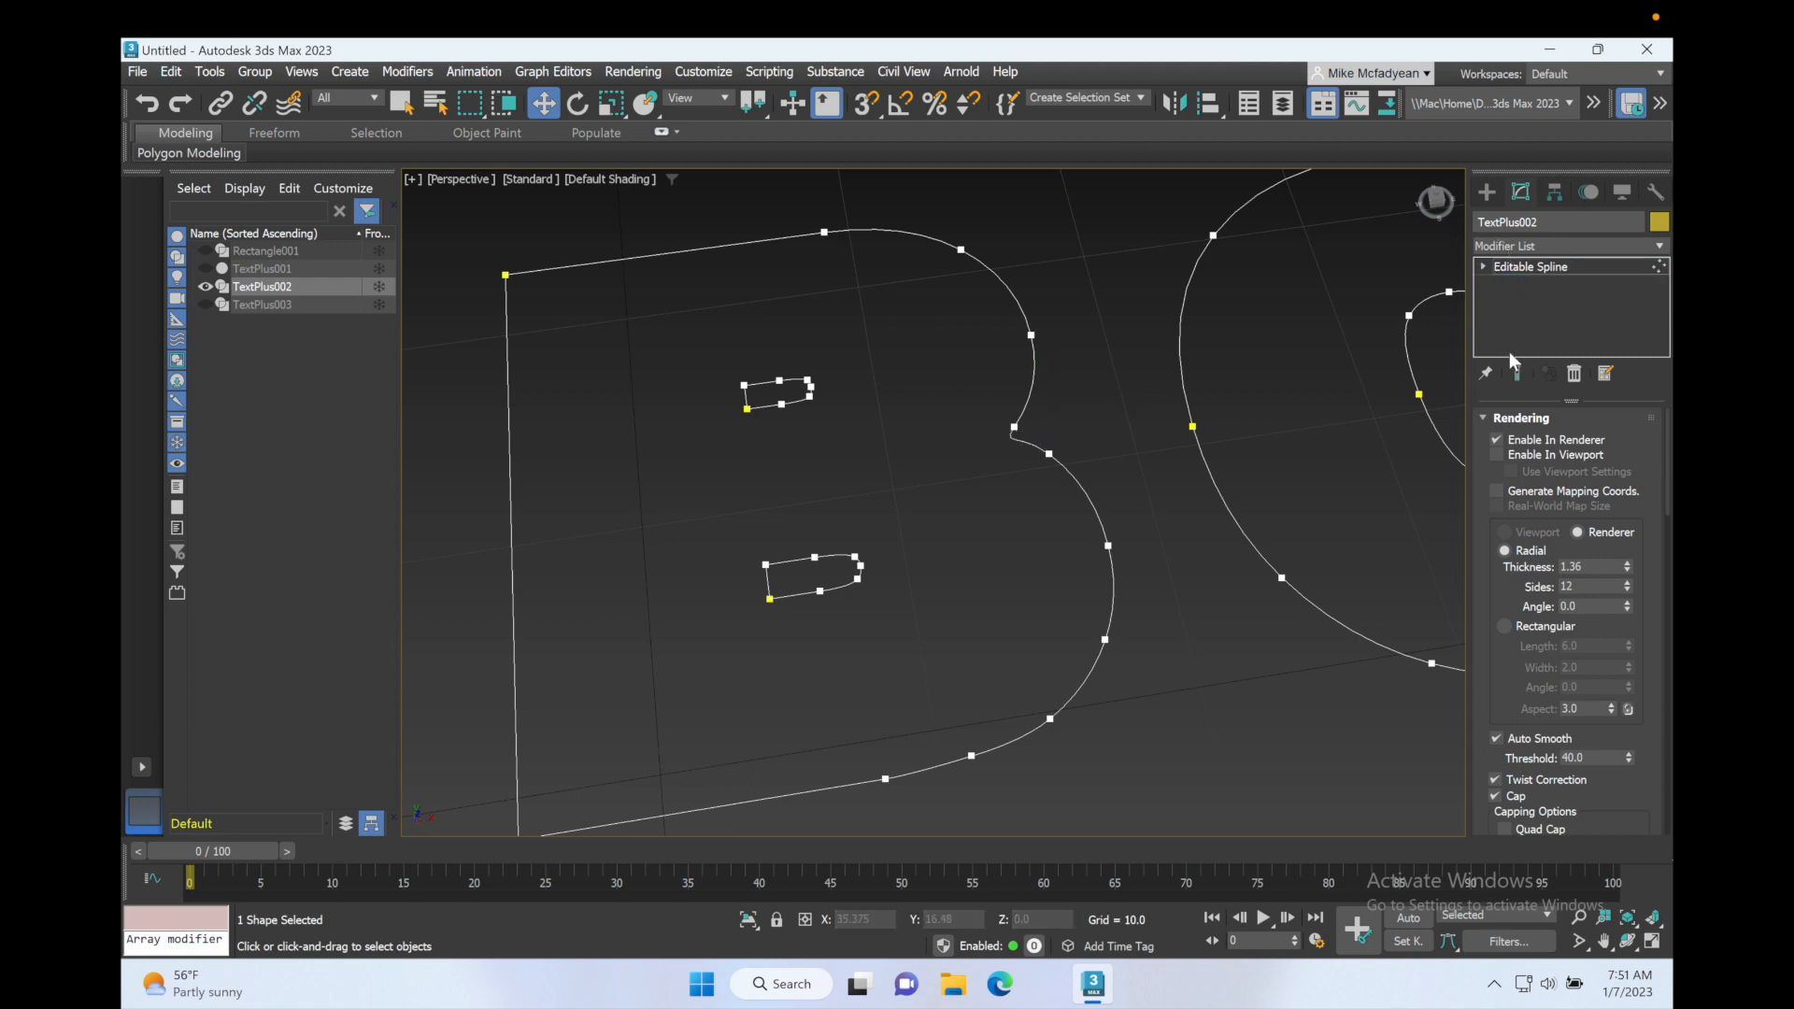
{"action": "left_click", "coordinate": [1496, 454]}
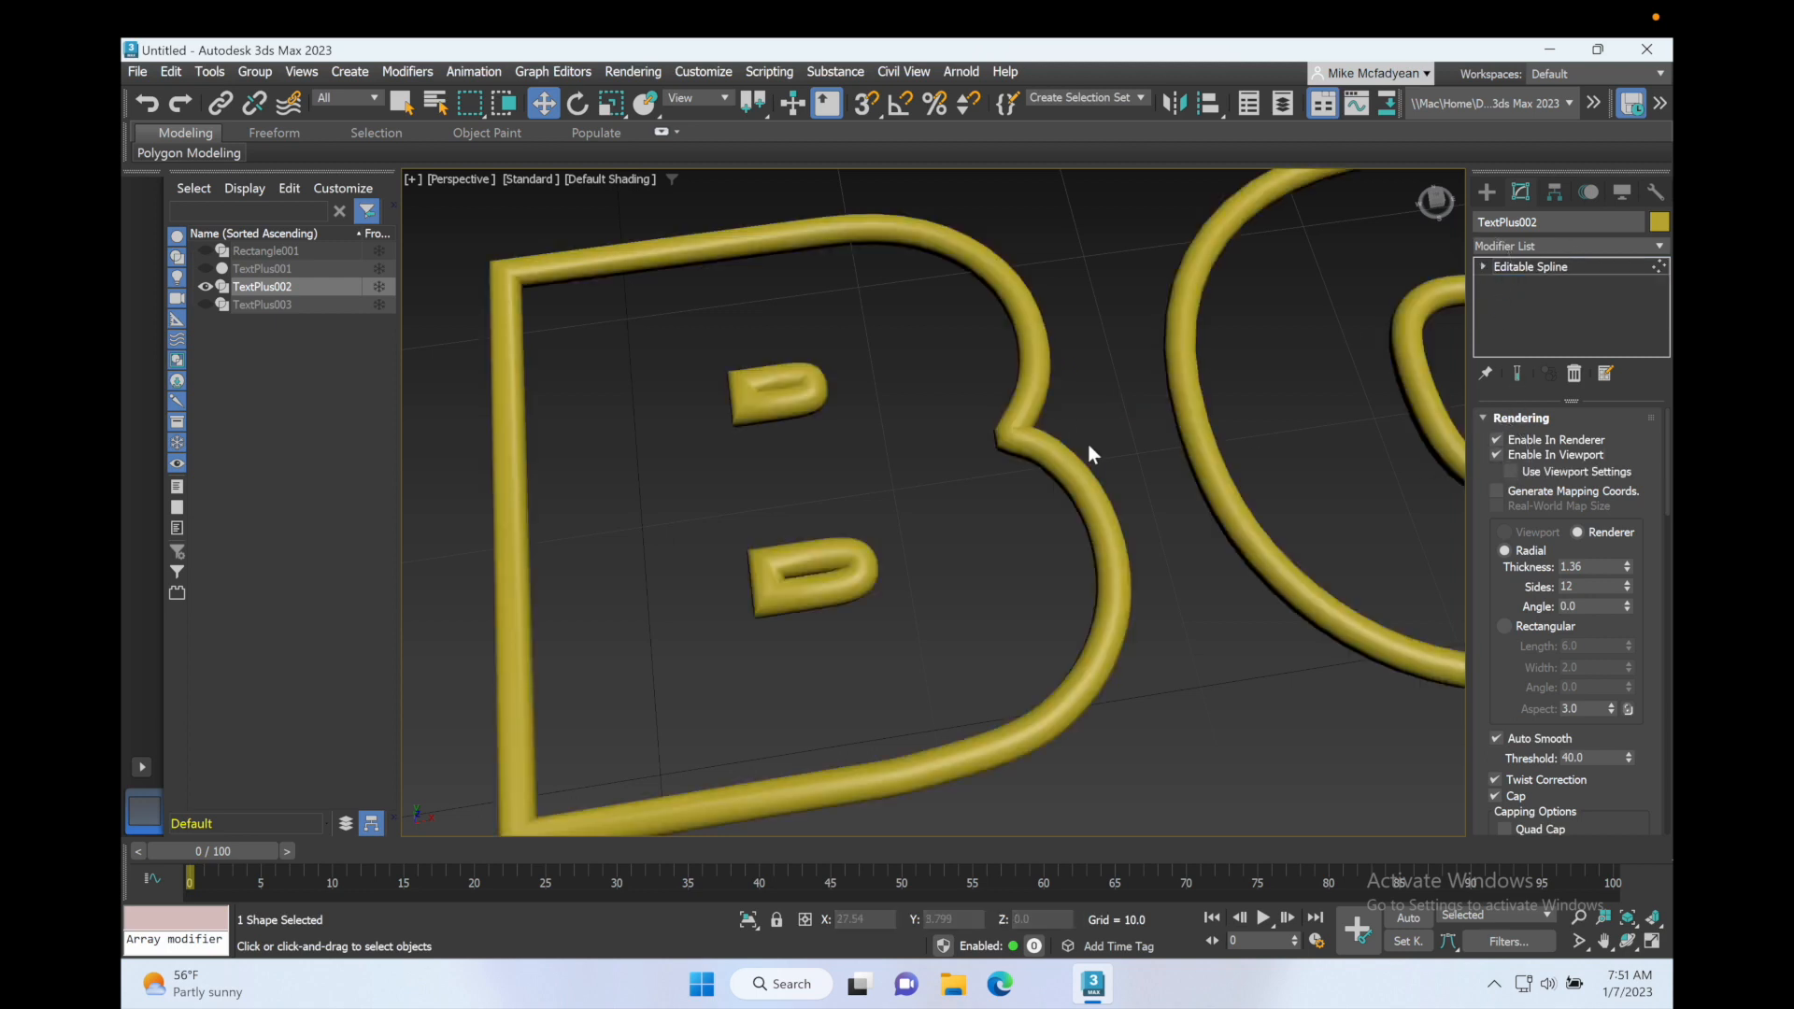
{"action": "left_click", "coordinate": [205, 268]}
{"action": "left_click", "coordinate": [205, 250]}
{"action": "left_click", "coordinate": [205, 305]}
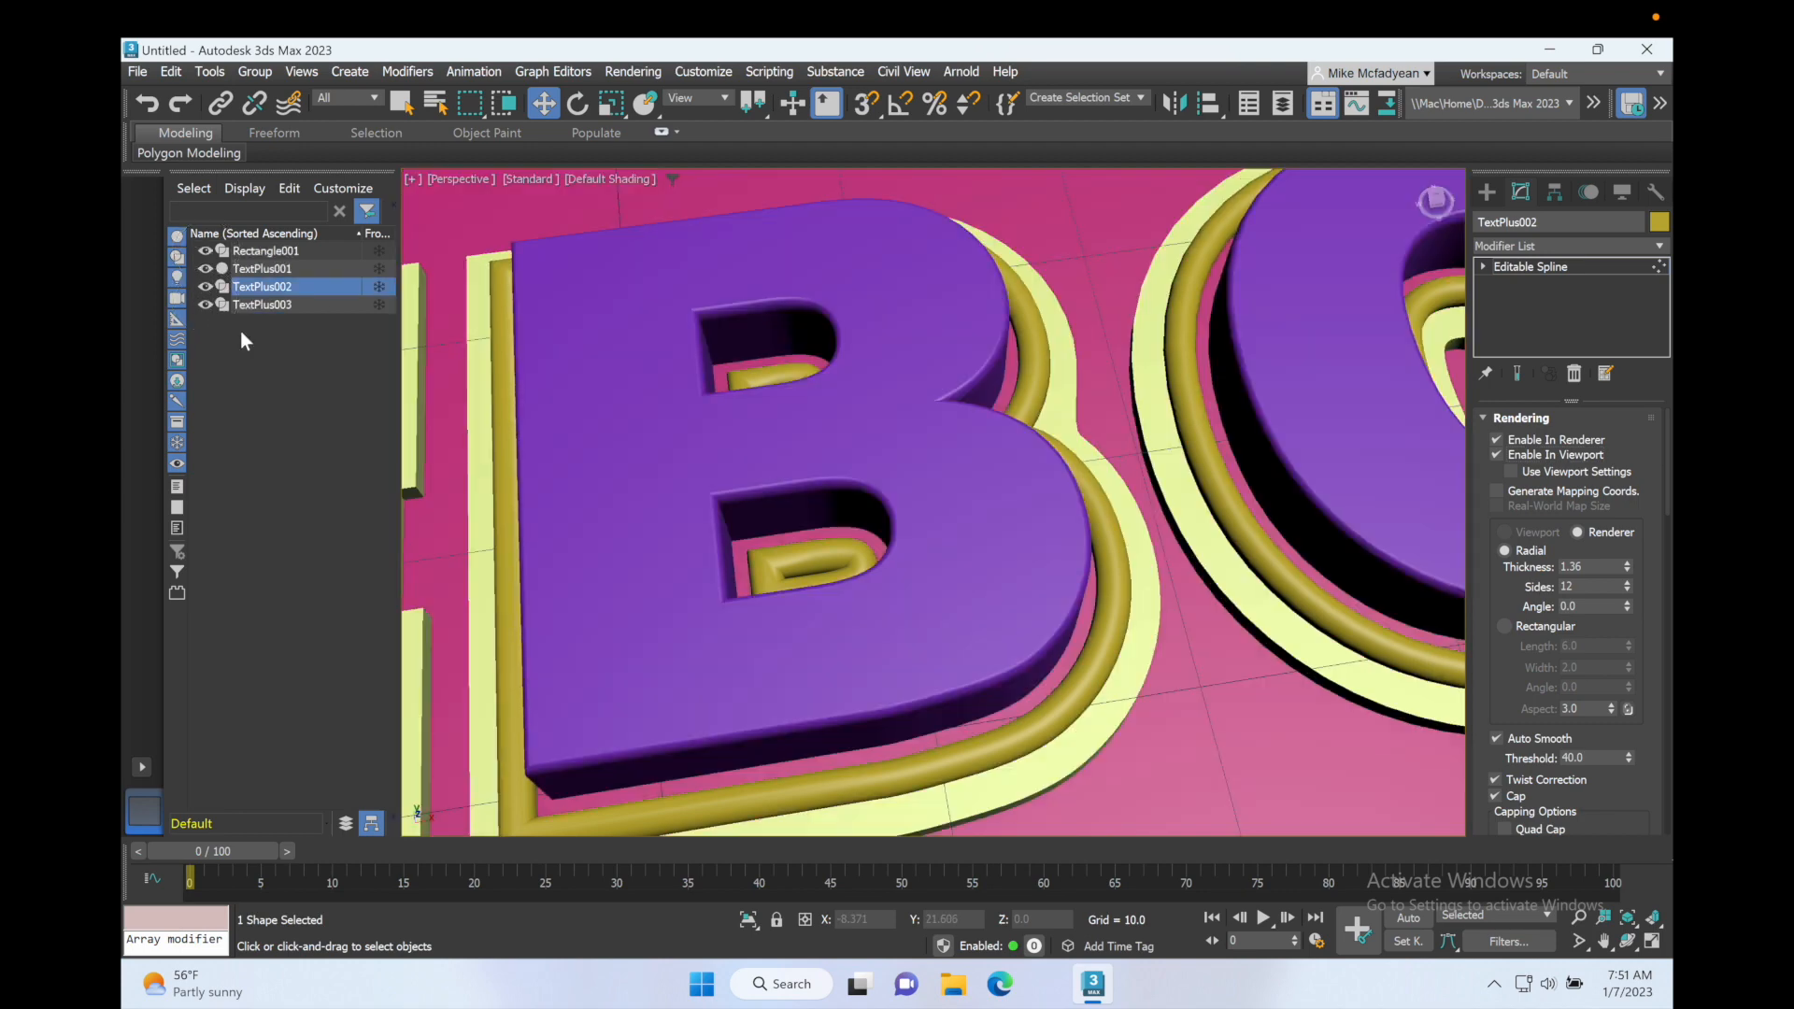
{"action": "scroll", "coordinate": [890, 493], "scroll_direction": "down", "scroll_amount": 10}
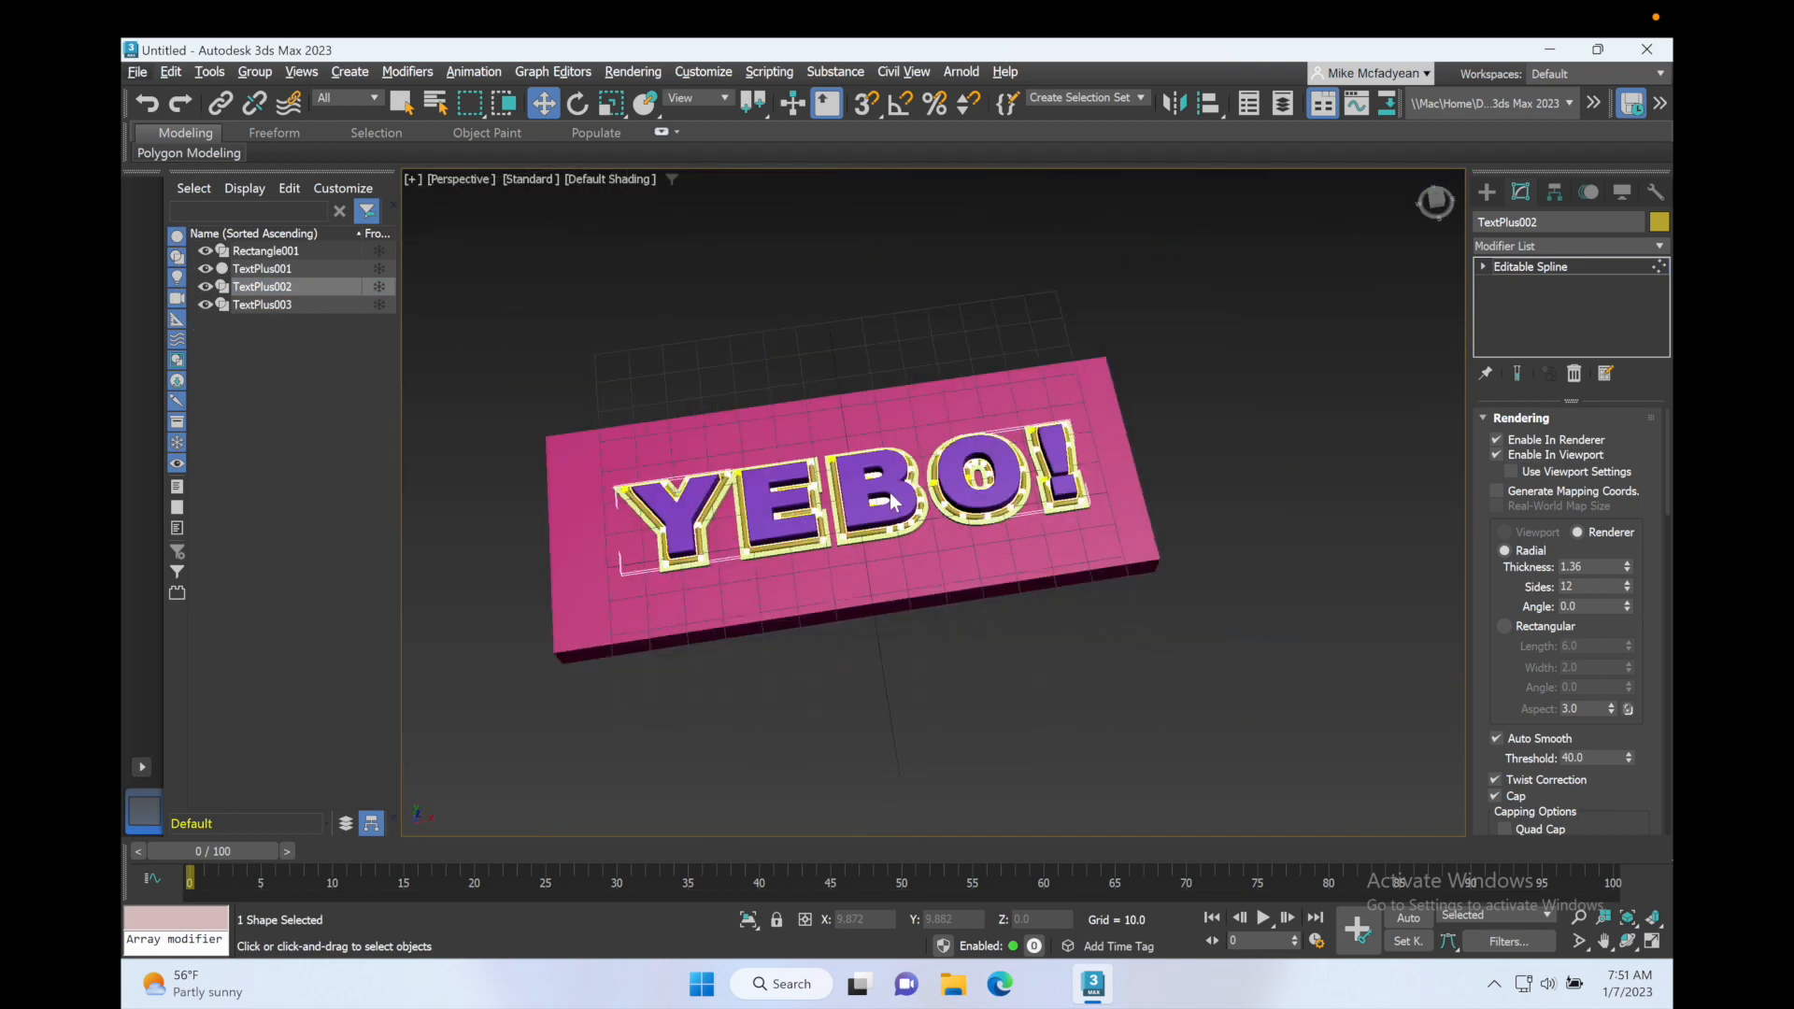
{"action": "scroll", "coordinate": [890, 493], "scroll_direction": "up", "scroll_amount": 3}
{"action": "scroll", "coordinate": [877, 503], "scroll_direction": "up", "scroll_amount": 4}
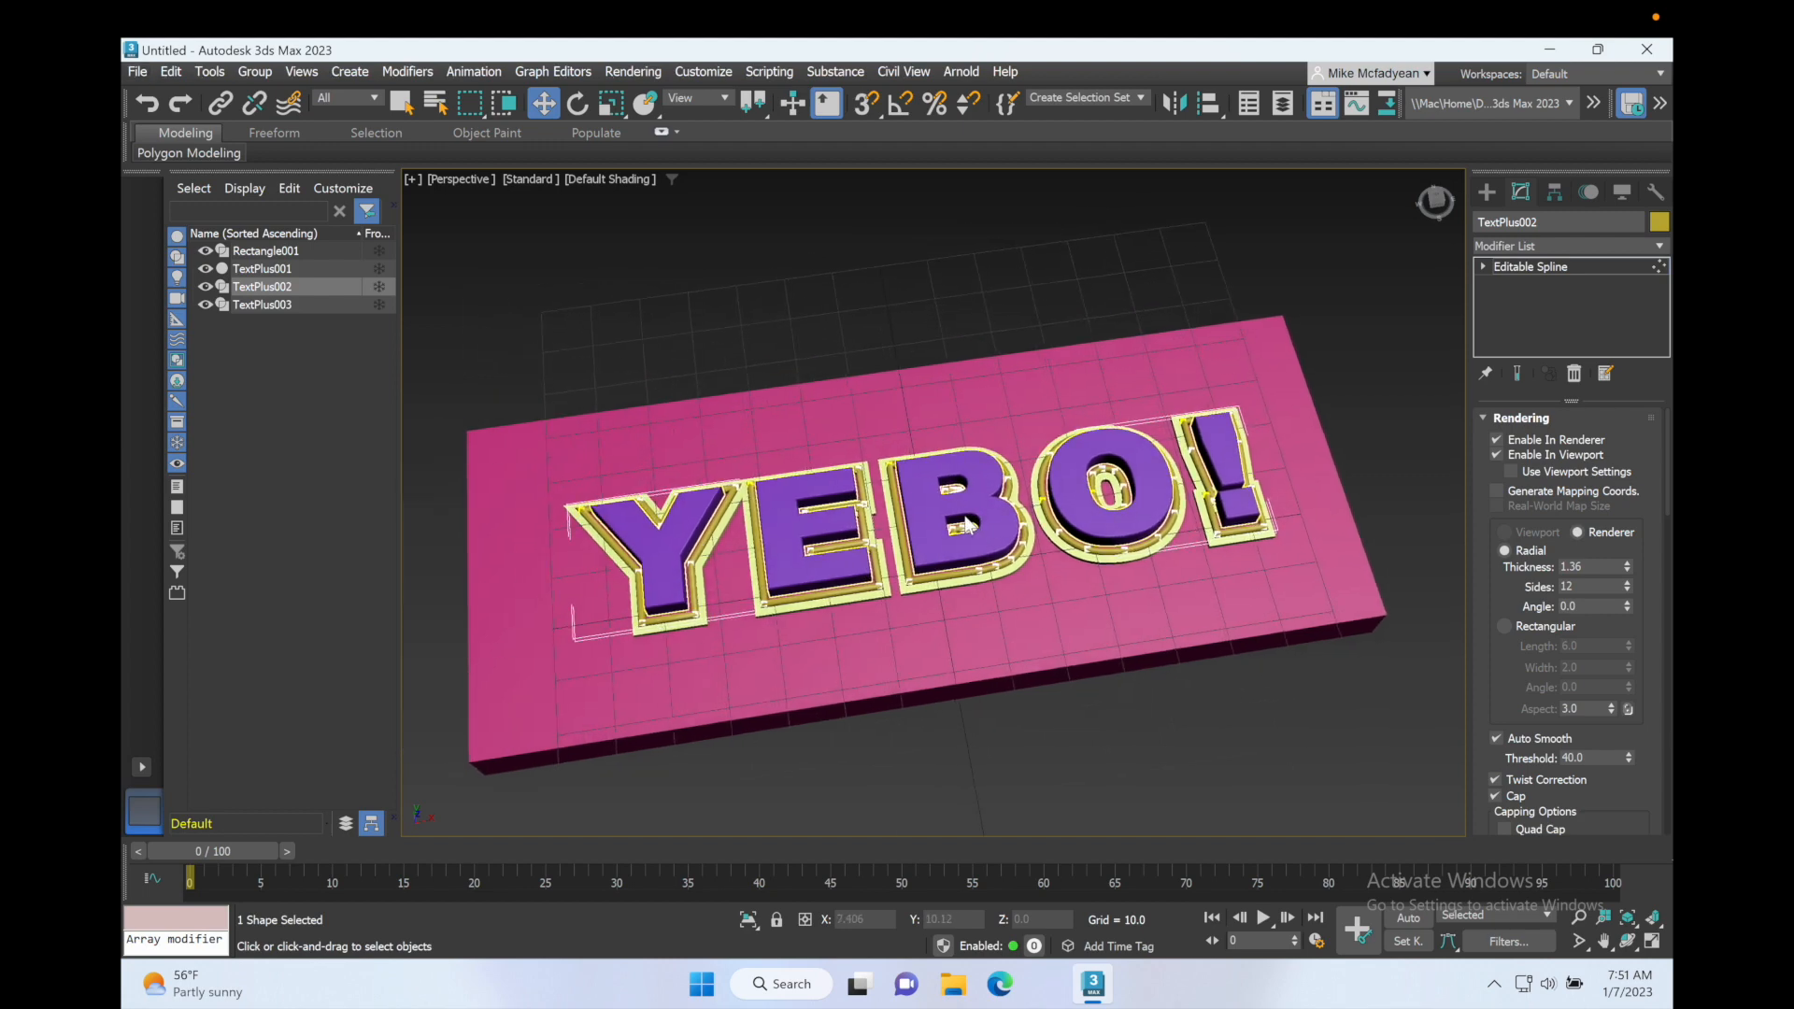